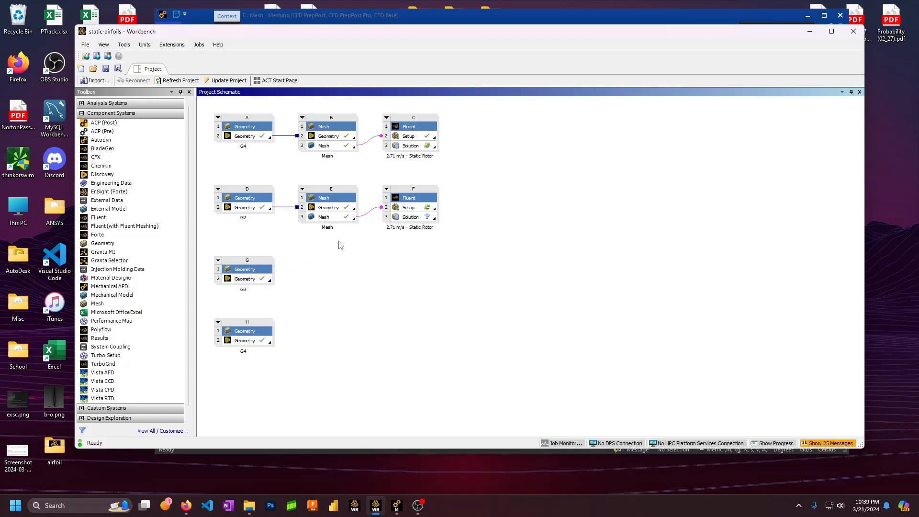
# Select the project systems, then open geometry G3 for editing in DesignModeler
pyautogui.moveTo(486, 233); pyautogui.dragTo(555, 269)
pyautogui.moveTo(212, 103); pyautogui.dragTo(444, 239)
pyautogui.rightClick(255, 280)
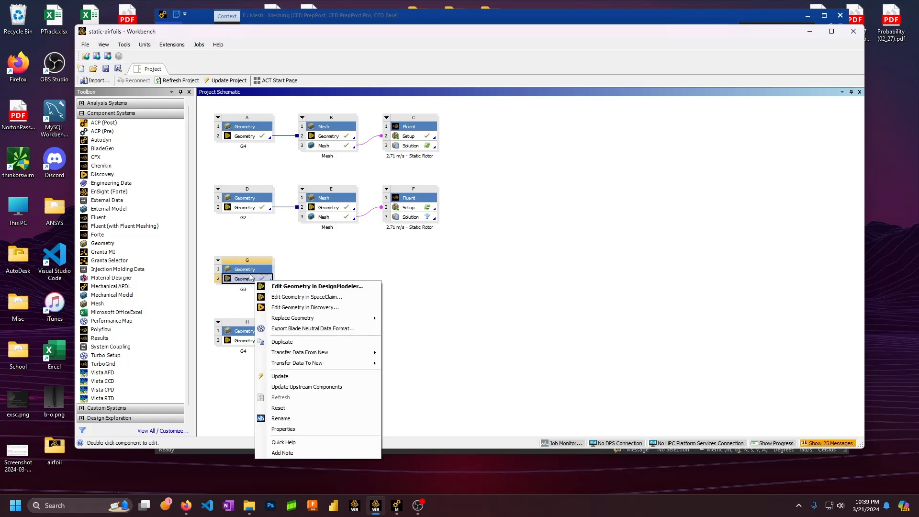
pyautogui.click(306, 287)
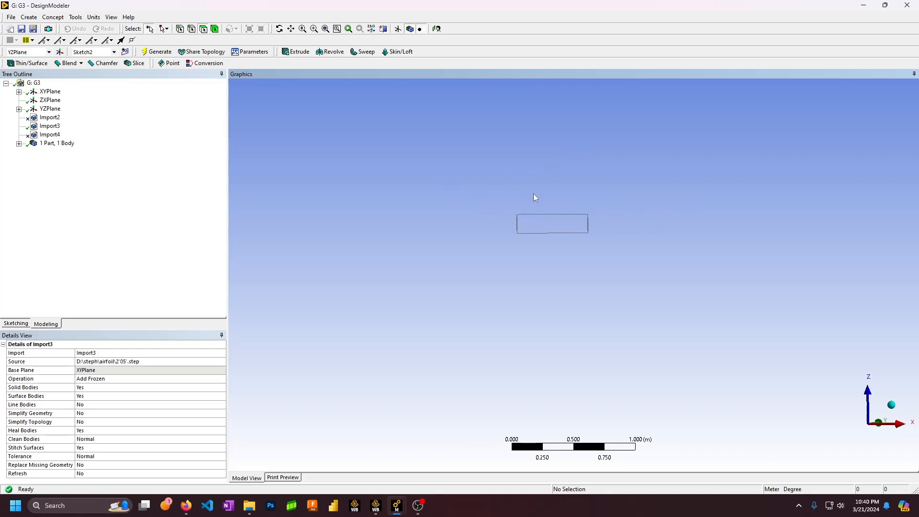
# Start a Mirror body transformation on body bbbb
pyautogui.doubleClick(52, 143)
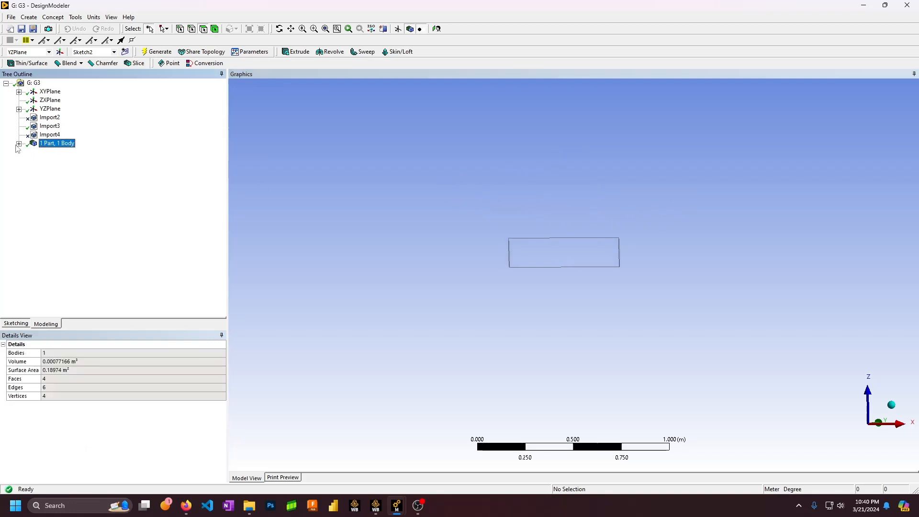
pyautogui.click(59, 151)
pyautogui.click(30, 17)
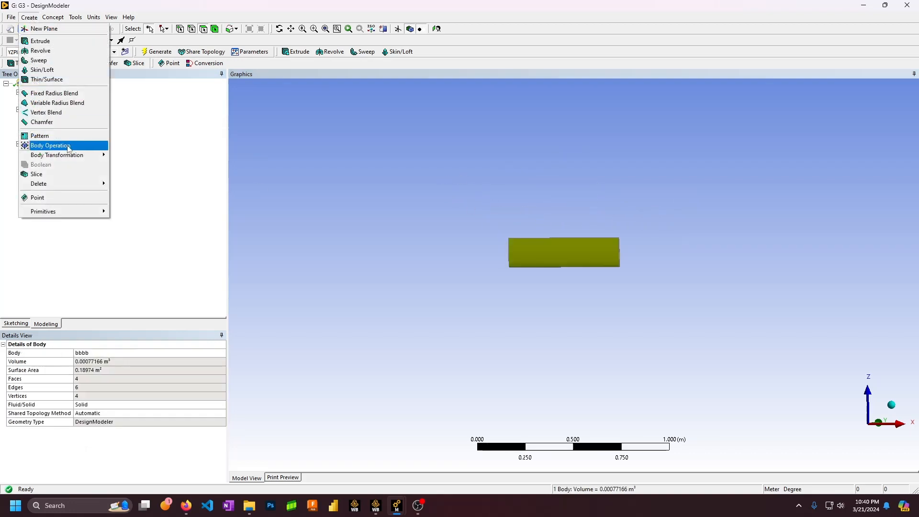
pyautogui.moveTo(96, 155)
pyautogui.click(125, 184)
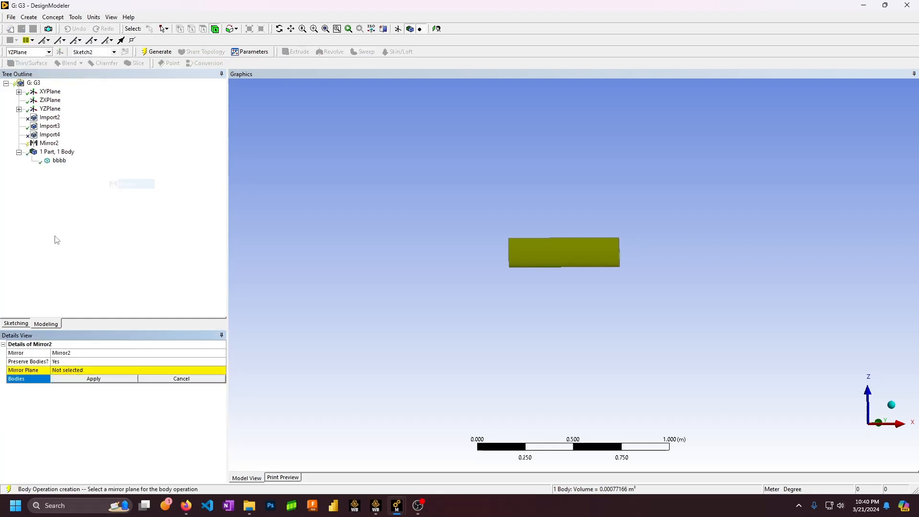
pyautogui.click(112, 377)
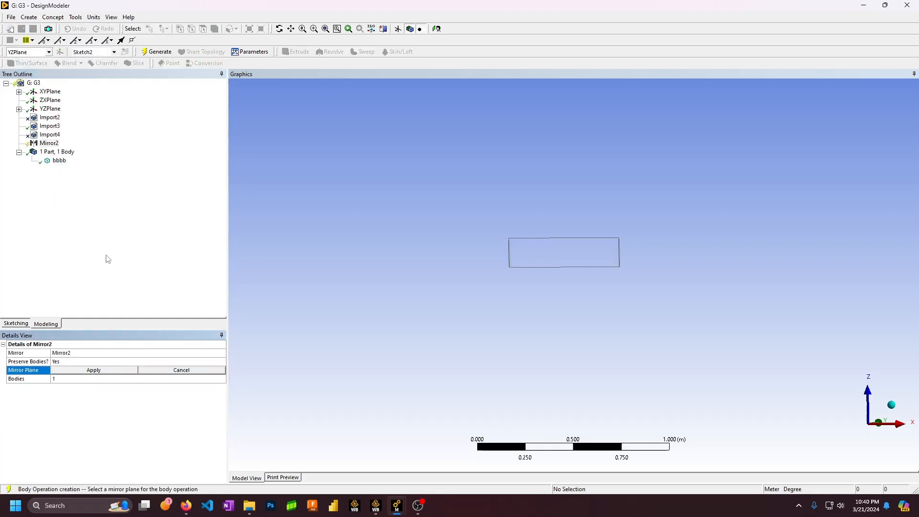
pyautogui.click(50, 100)
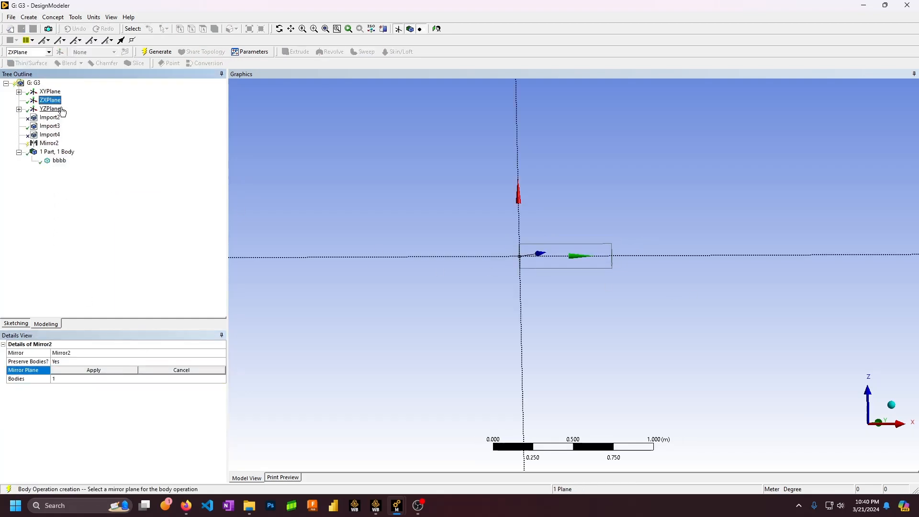
pyautogui.moveTo(325, 182); pyautogui.dragTo(369, 147, button='middle')
# Set the mirror plane to YZPlane, reconfirm body bbbb, and generate Mirror2
pyautogui.click(49, 109)
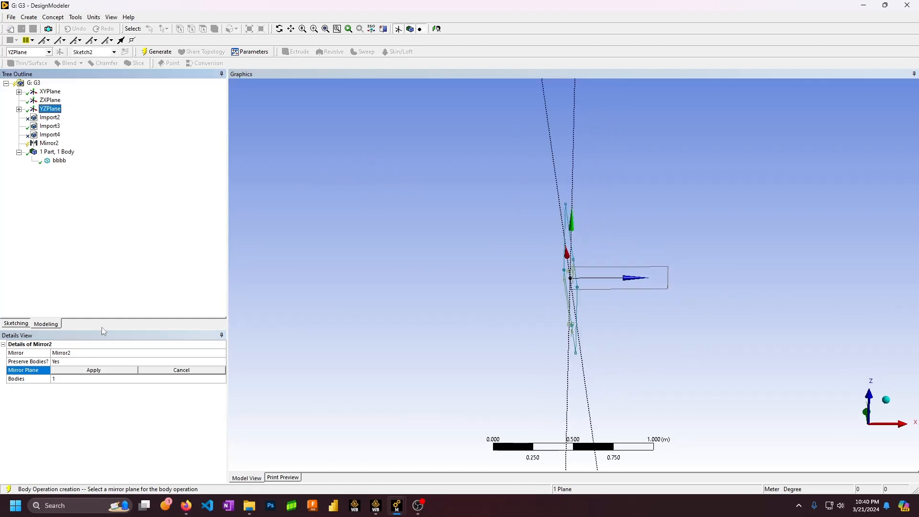
pyautogui.click(93, 370)
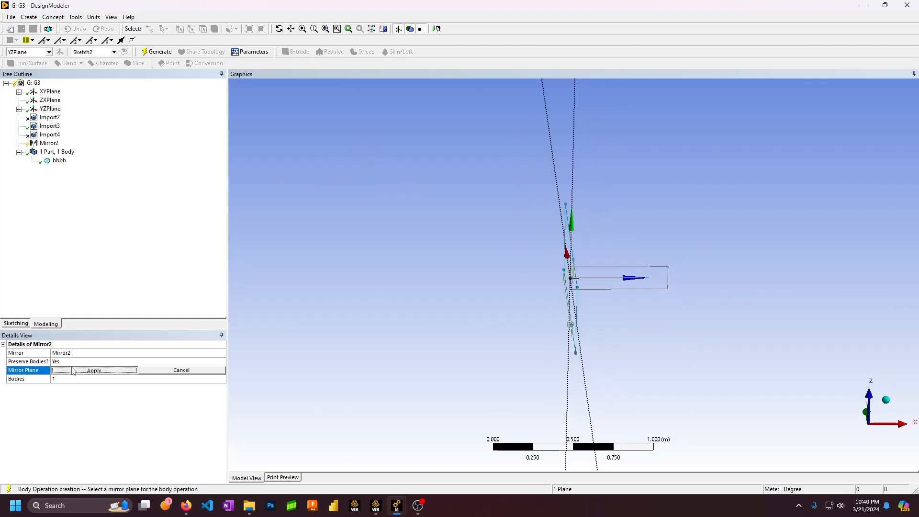
pyautogui.click(49, 143)
pyautogui.click(67, 378)
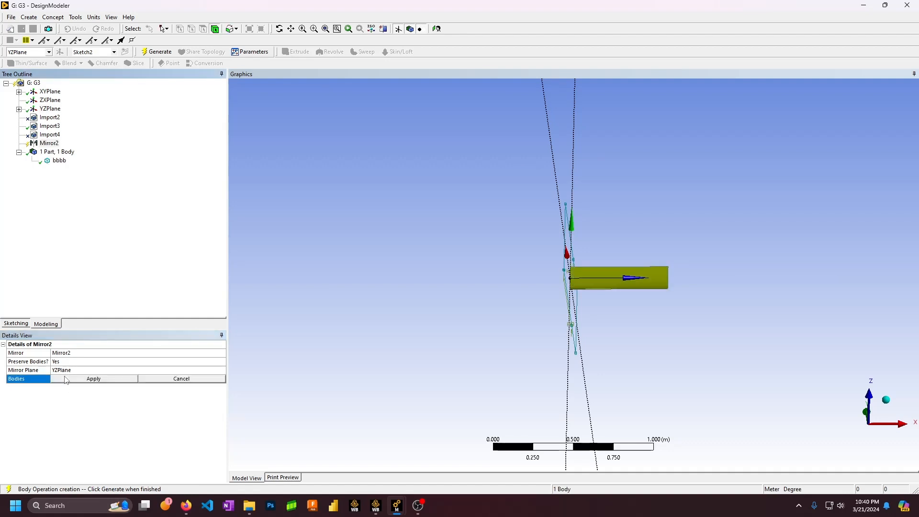
pyautogui.click(60, 160)
pyautogui.click(101, 378)
pyautogui.click(157, 51)
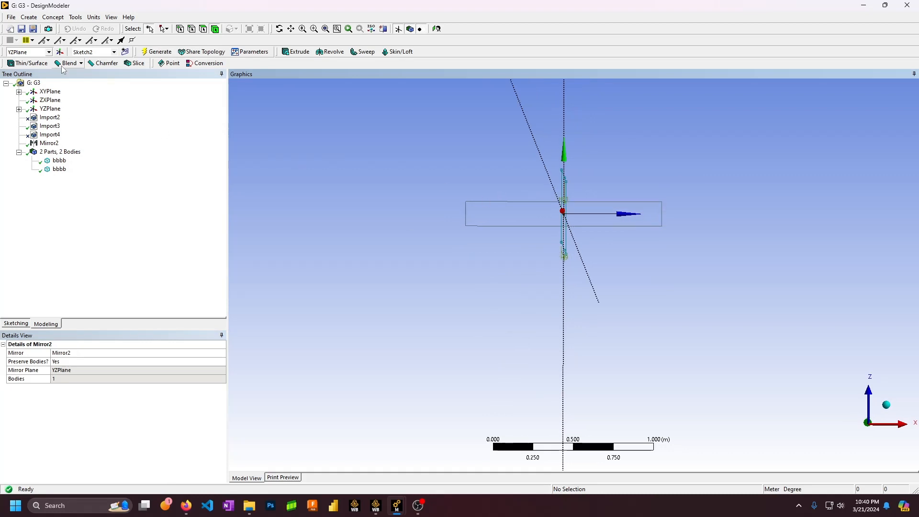
pyautogui.click(29, 17)
# Start a Translate with only the right-hand bbbb body selected
pyautogui.moveTo(57, 155)
pyautogui.click(130, 165)
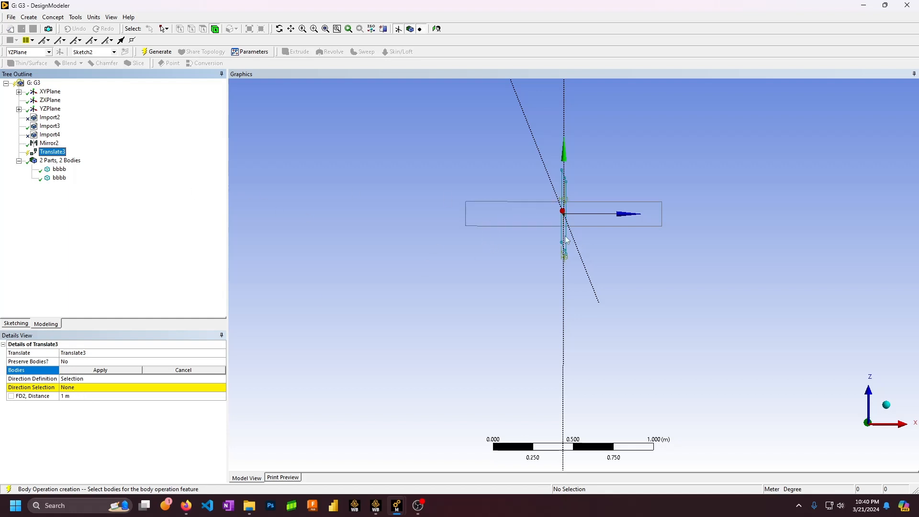
pyautogui.click(537, 218)
pyautogui.keyDown('ctrl'); pyautogui.click(609, 220); pyautogui.keyUp('ctrl')
pyautogui.click(96, 372)
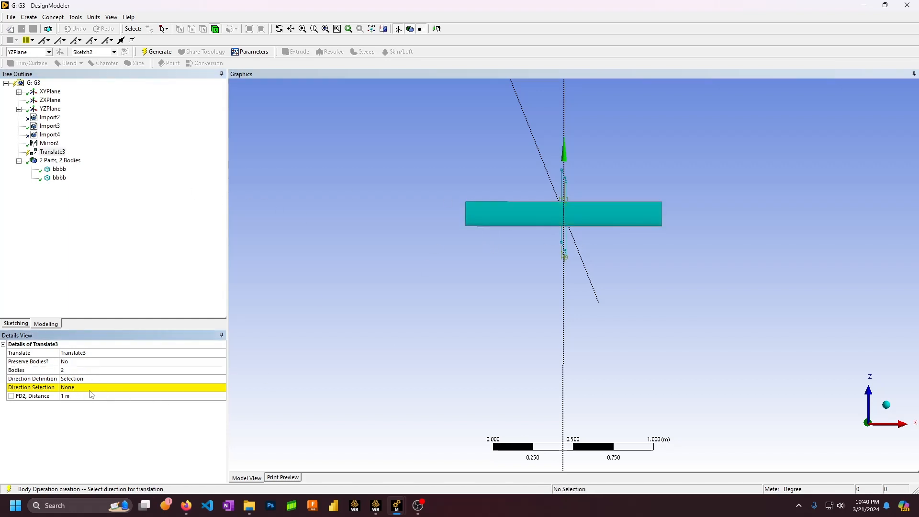
pyautogui.click(108, 390)
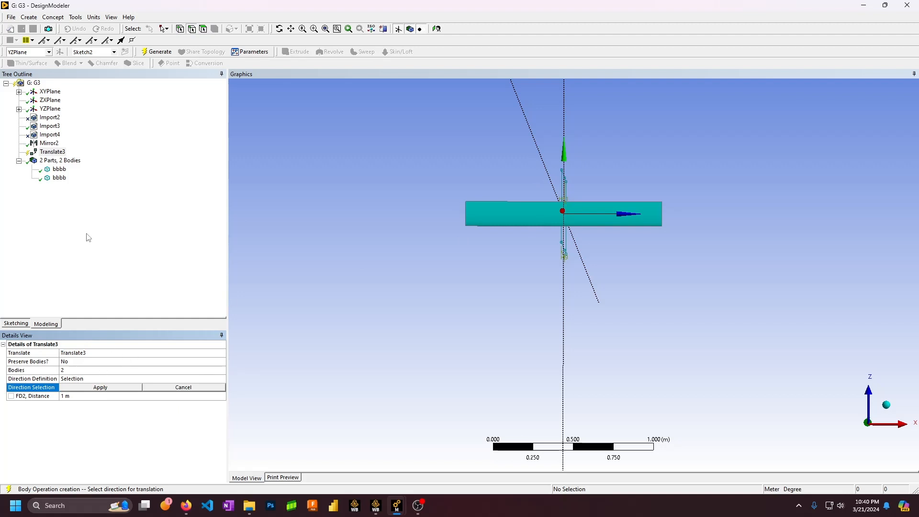
pyautogui.click(85, 371)
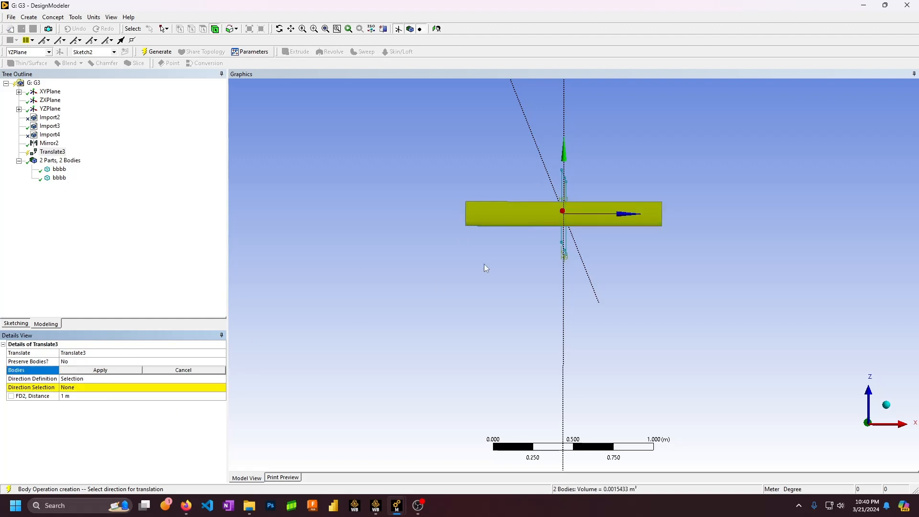
pyautogui.keyDown('ctrl'); pyautogui.click(554, 219); pyautogui.keyUp('ctrl')
pyautogui.click(79, 372)
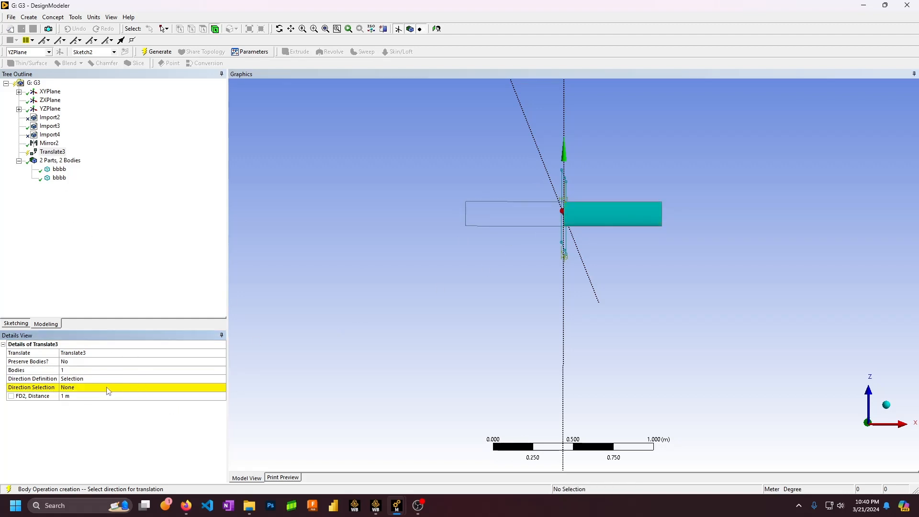
# Enter the translation distance, use the YZPlane normal as direction, and generate
pyautogui.click(80, 396)
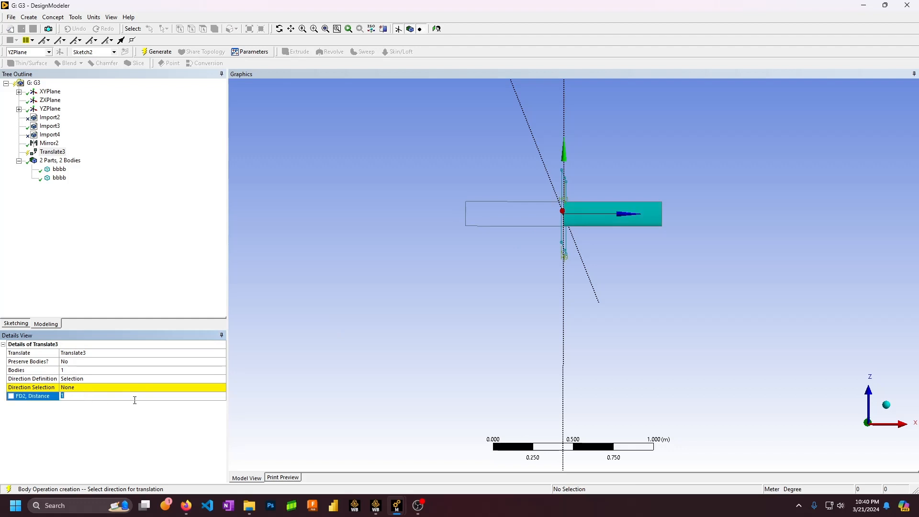
pyautogui.write('0.0381')
pyautogui.click(101, 388)
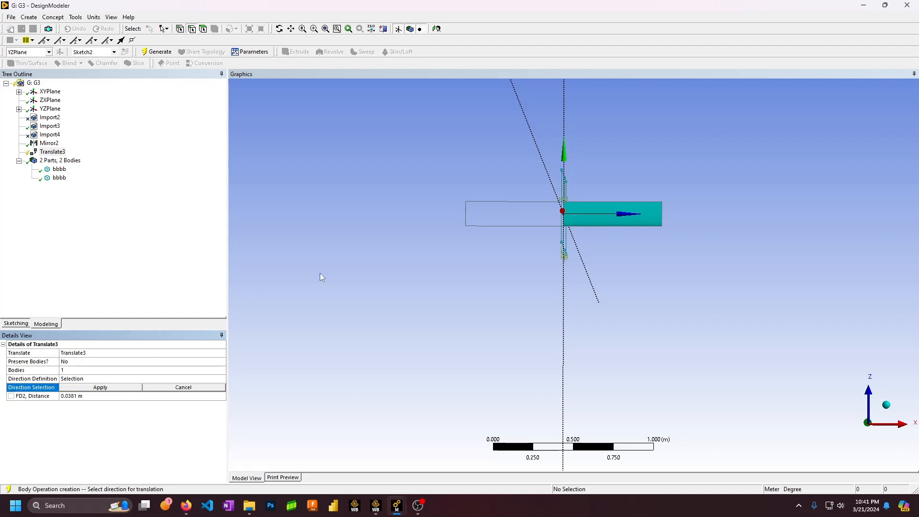
pyautogui.click(51, 92)
pyautogui.click(61, 109)
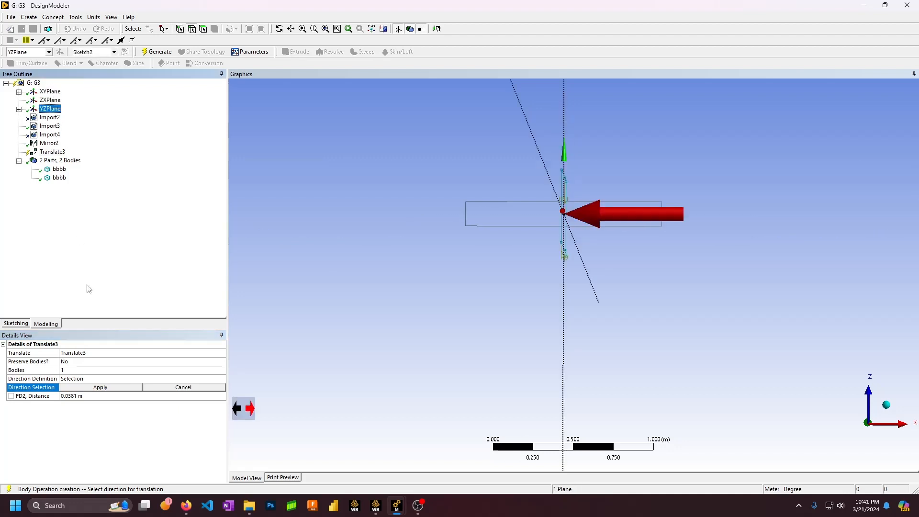
pyautogui.click(101, 388)
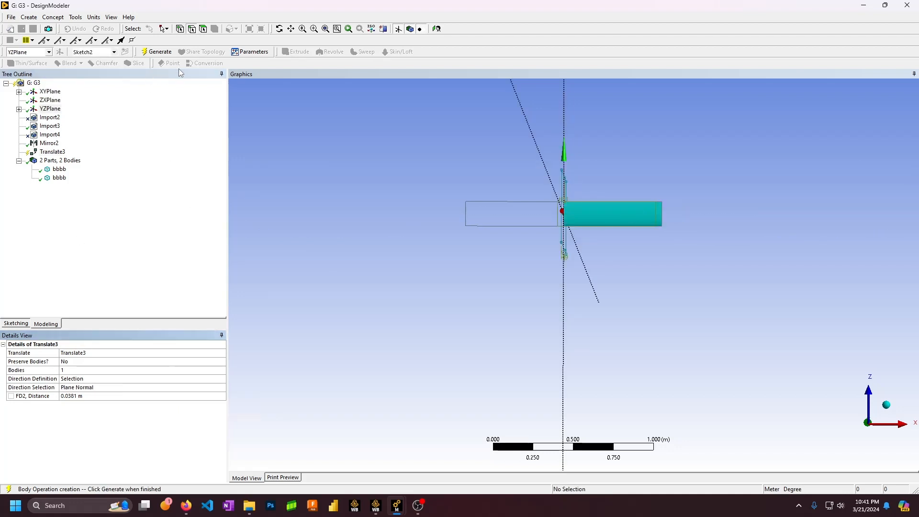
pyautogui.moveTo(565, 191)
pyautogui.mouseDown(button='middle')
pyautogui.moveTo(570, 184)
pyautogui.moveTo(577, 220)
pyautogui.moveTo(579, 203)
pyautogui.mouseUp(button='middle')
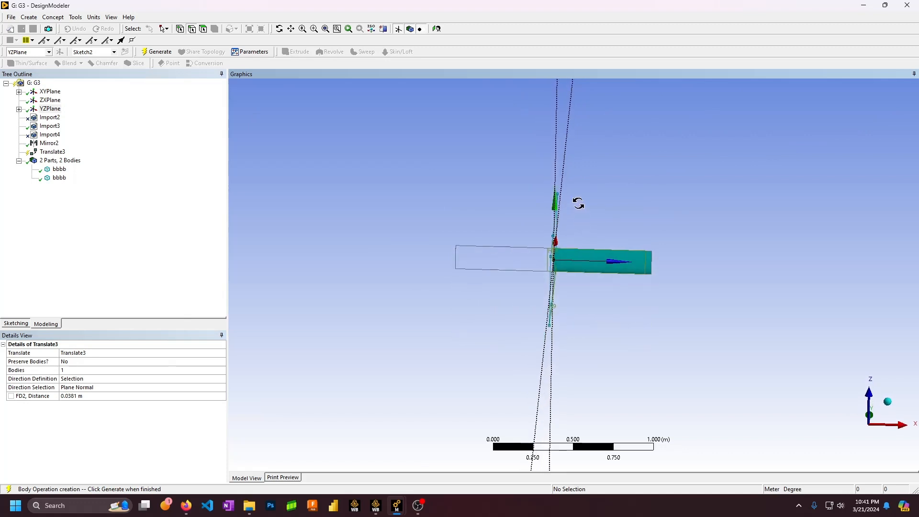
pyautogui.click(157, 52)
# Change the translation distance to -0.0381 m and inspect the resulting gap
pyautogui.moveTo(466, 159); pyautogui.dragTo(550, 184, button='middle')
pyautogui.click(79, 397)
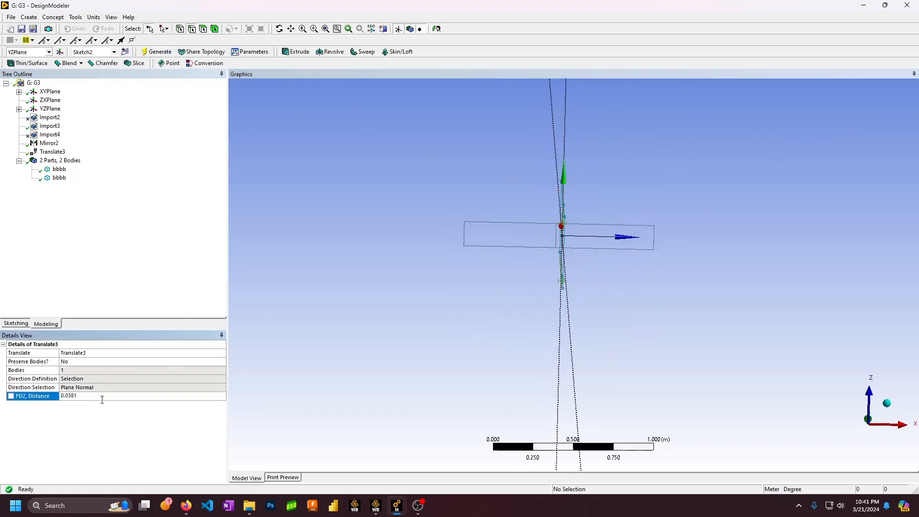
pyautogui.press('Return')
pyautogui.click(65, 398)
pyautogui.write('-')
pyautogui.press('Return')
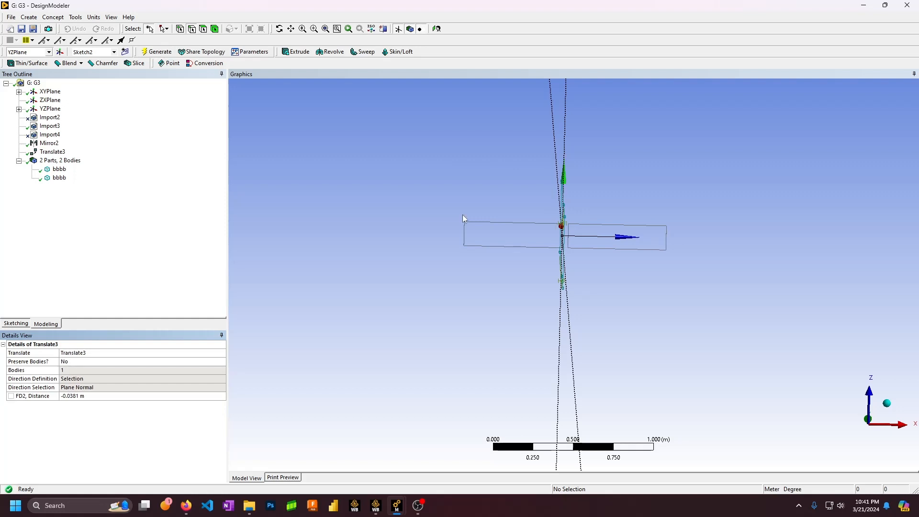
pyautogui.scroll(5, 568, 208)
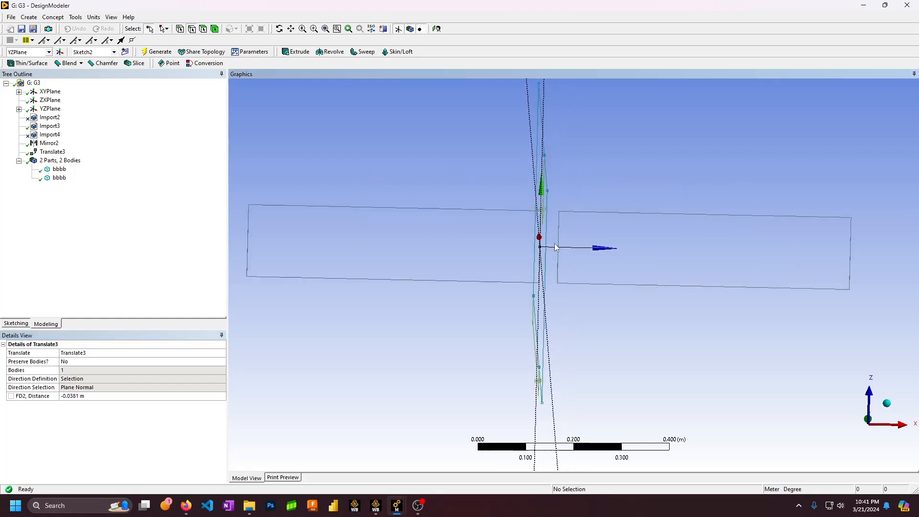
pyautogui.moveTo(542, 218); pyautogui.dragTo(608, 261, button='middle')
pyautogui.scroll(-1, 579, 232)
pyautogui.scroll(-1, 578, 231)
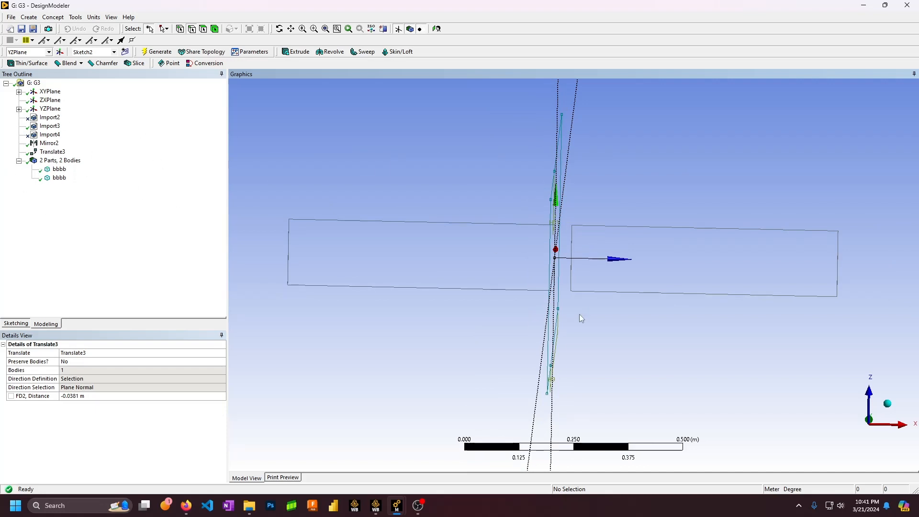
pyautogui.keyDown('ctrl'); pyautogui.moveTo(511, 216); pyautogui.dragTo(562, 234, button='middle'); pyautogui.keyUp('ctrl')
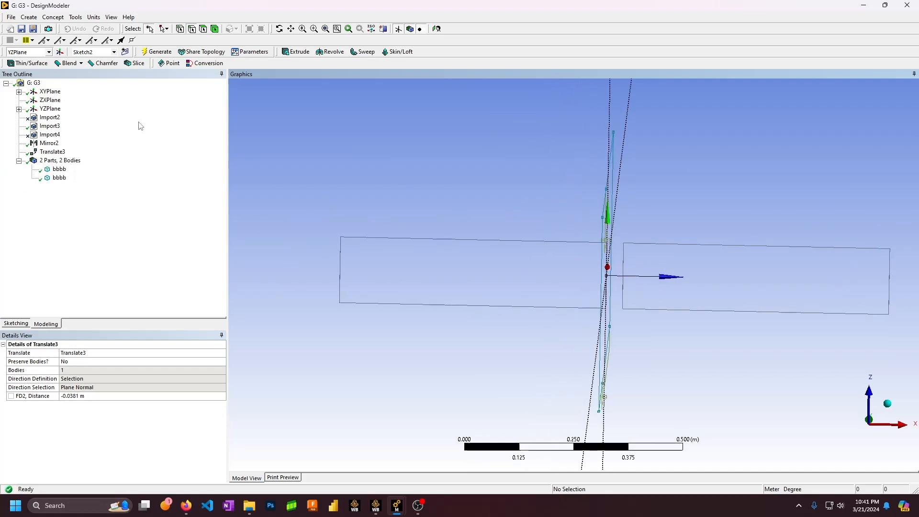
pyautogui.scroll(-1, 490, 237)
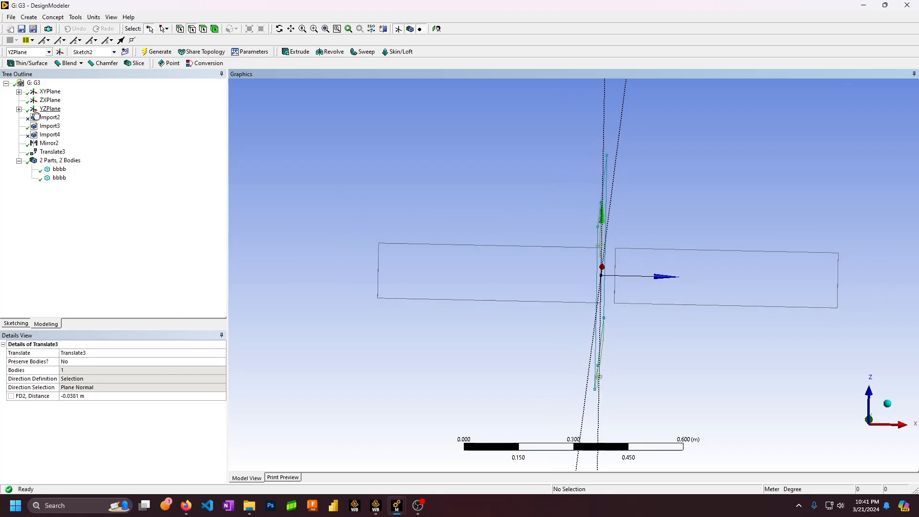
pyautogui.click(53, 151)
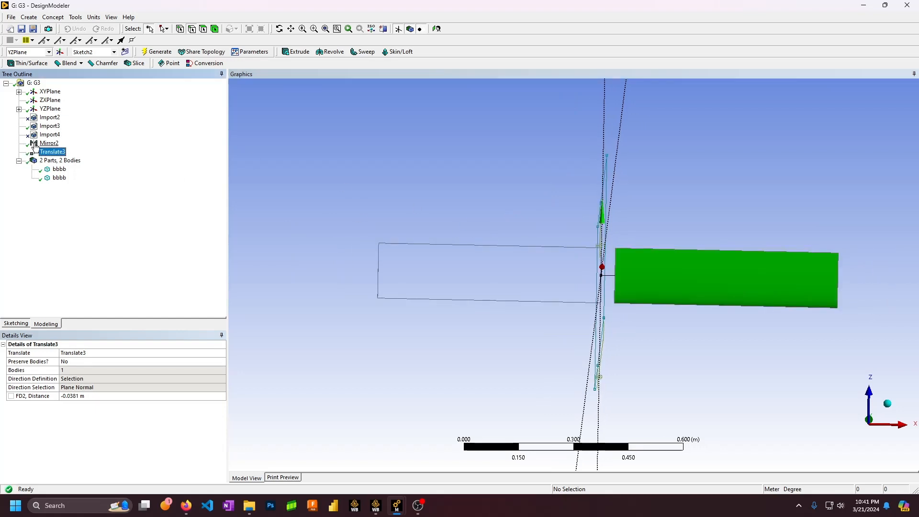
# Start a second Translate on the left body along the YZPlane normal
pyautogui.click(28, 17)
pyautogui.moveTo(72, 154)
pyautogui.click(136, 165)
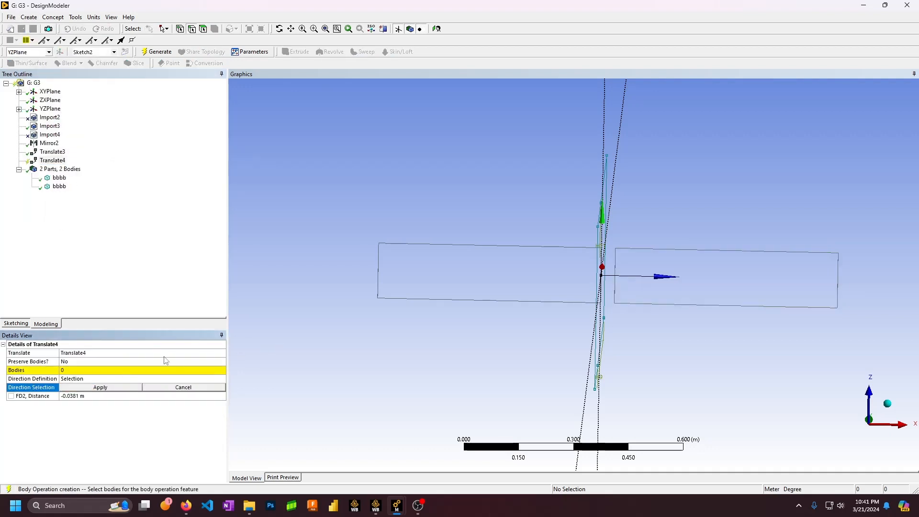
pyautogui.click(417, 287)
pyautogui.click(101, 370)
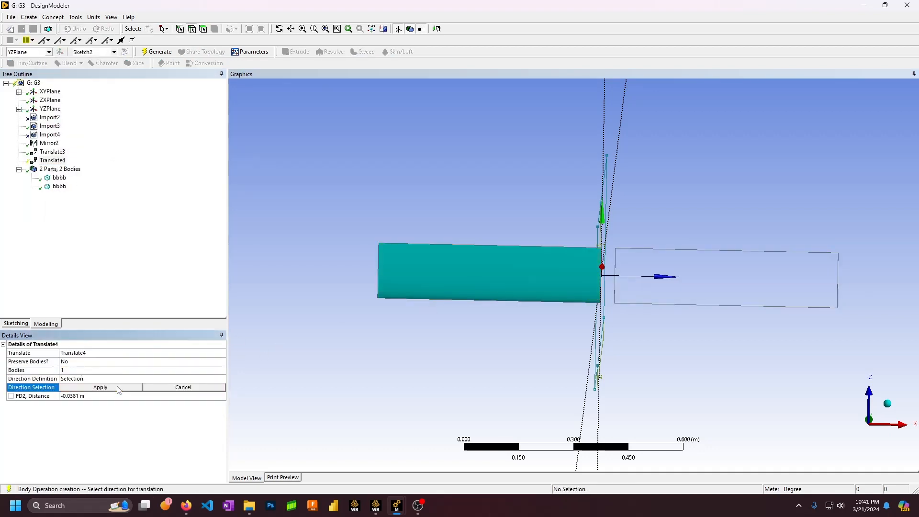
pyautogui.click(50, 108)
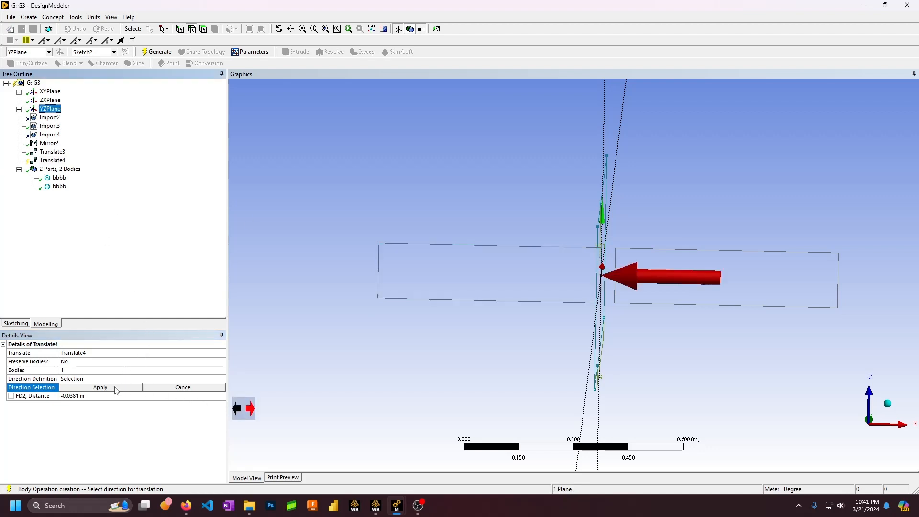
pyautogui.click(100, 387)
# Change the Translate4 distance from -0.0381 to 0.0381 m and regenerate
pyautogui.click(63, 396)
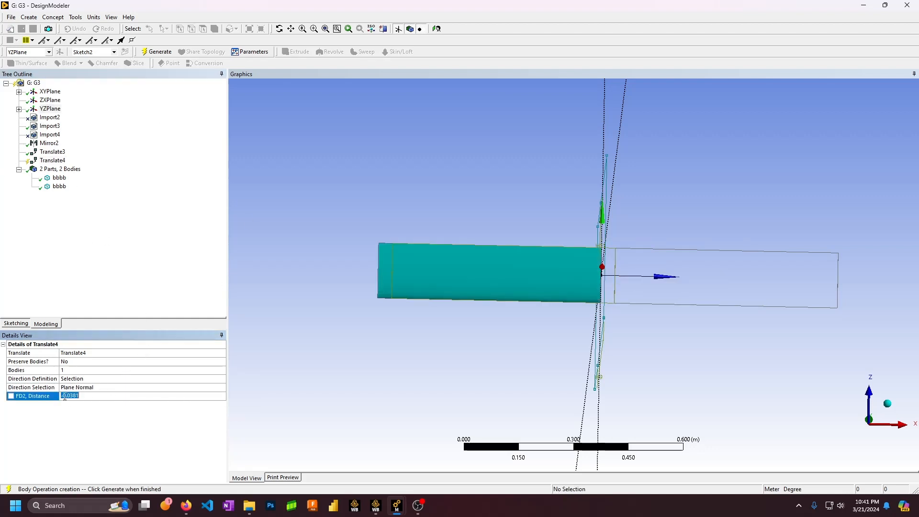
pyautogui.click(63, 396)
pyautogui.click(64, 396)
pyautogui.press('End')
pyautogui.press('BackSpace')
pyautogui.press('Return')
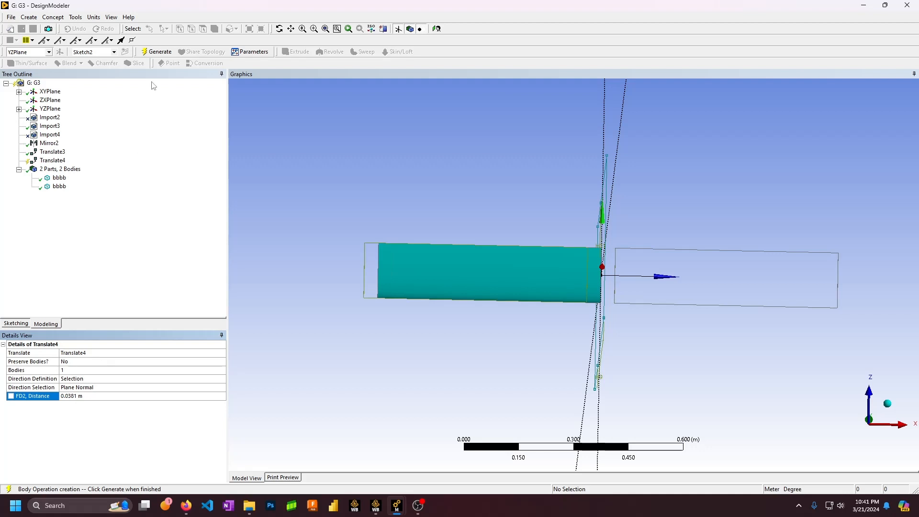
pyautogui.click(159, 52)
# Orbit the model to check the moved body, then select Translate4
pyautogui.scroll(-5, 623, 231)
pyautogui.moveTo(654, 228); pyautogui.dragTo(610, 267, button='middle')
pyautogui.scroll(4, 573, 271)
pyautogui.keyDown('ctrl'); pyautogui.moveTo(671, 251); pyautogui.dragTo(644, 254, button='middle'); pyautogui.keyUp('ctrl')
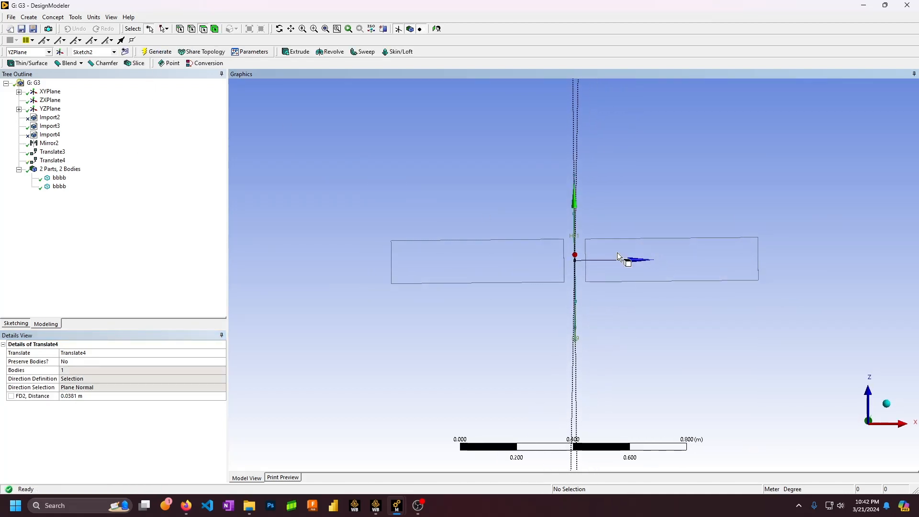
pyautogui.click(19, 169)
pyautogui.scroll(5, 575, 240)
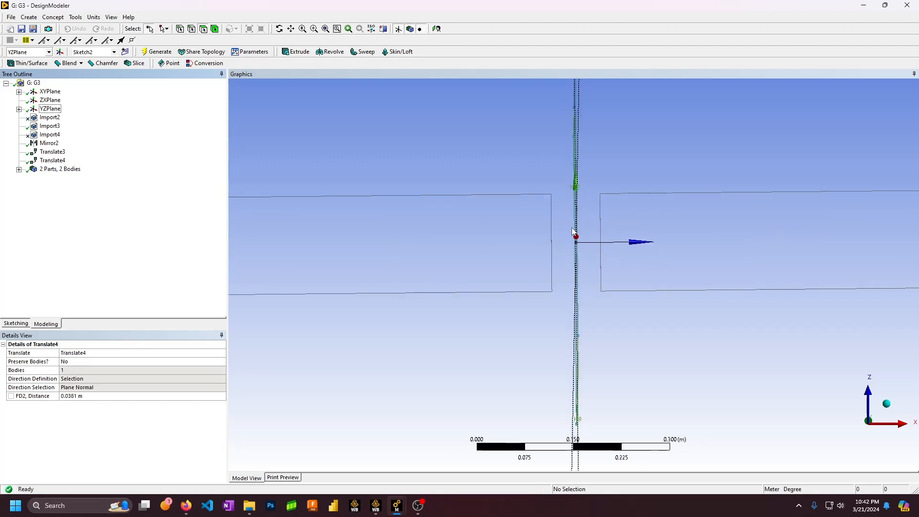
pyautogui.scroll(-6, 574, 232)
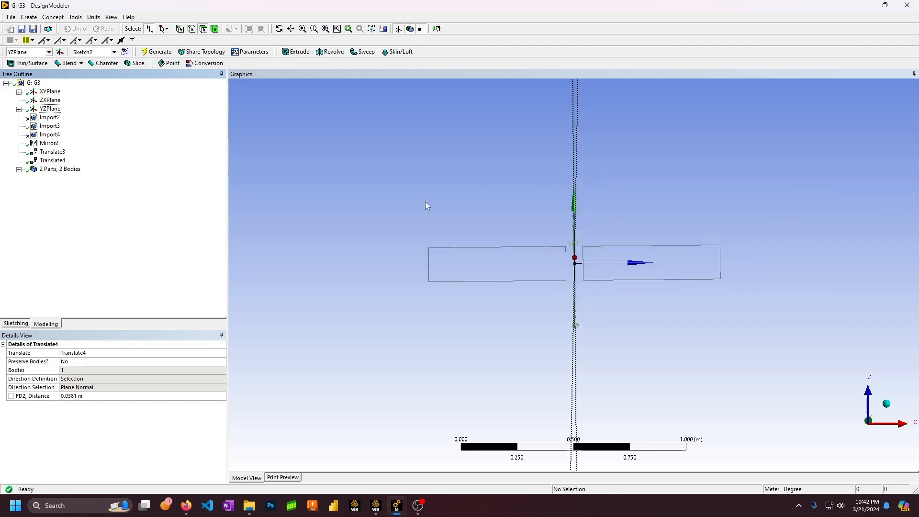
pyautogui.moveTo(426, 203)
pyautogui.mouseDown(button='middle')
pyautogui.moveTo(554, 187)
pyautogui.moveTo(432, 182)
pyautogui.moveTo(503, 186)
pyautogui.moveTo(478, 181)
pyautogui.moveTo(525, 195)
pyautogui.moveTo(496, 187)
pyautogui.moveTo(531, 182)
pyautogui.mouseUp(button='middle')
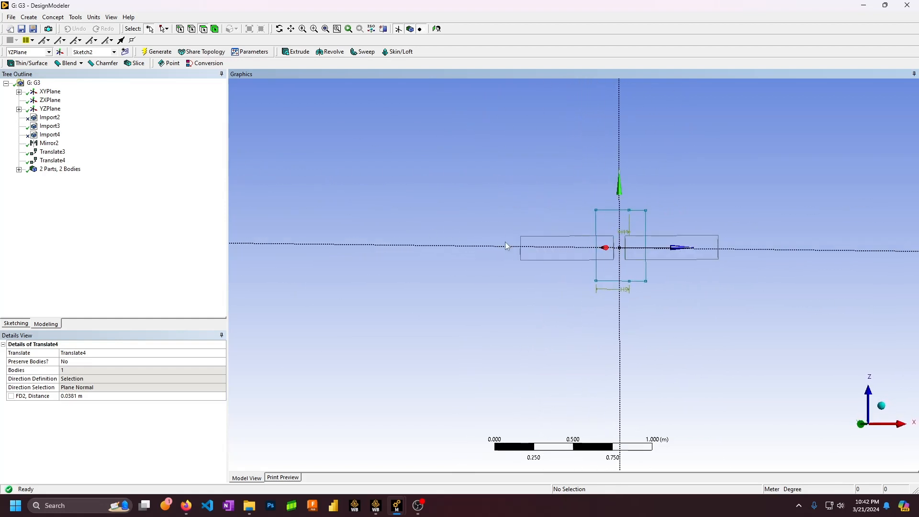
pyautogui.click(52, 160)
# Start a Rotate on the left bbbb body with a provisional plane-normal axis
pyautogui.click(29, 17)
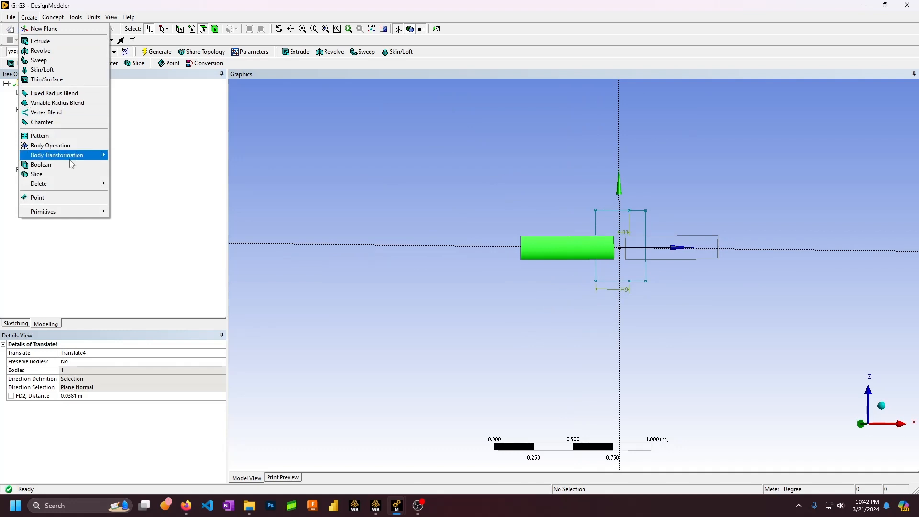
pyautogui.moveTo(96, 155)
pyautogui.click(128, 174)
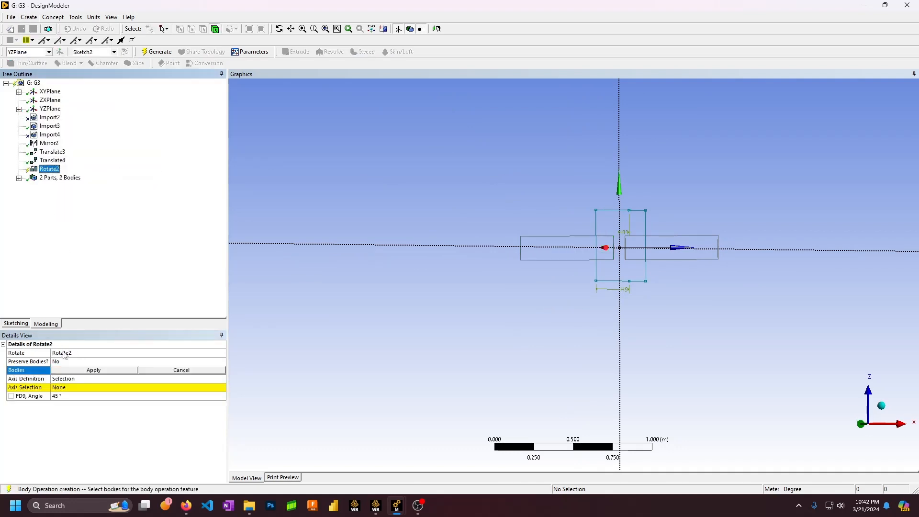
pyautogui.click(555, 256)
pyautogui.click(83, 371)
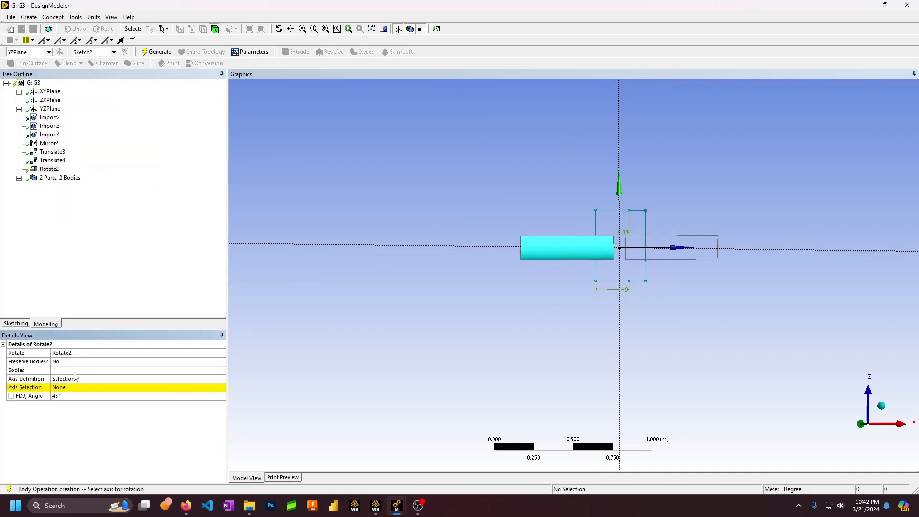
pyautogui.click(75, 388)
pyautogui.click(56, 102)
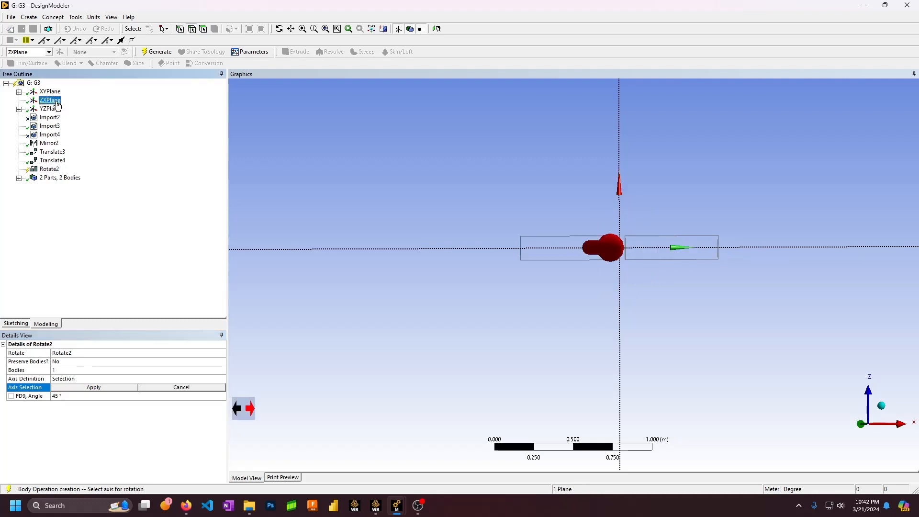
pyautogui.click(49, 91)
pyautogui.click(67, 387)
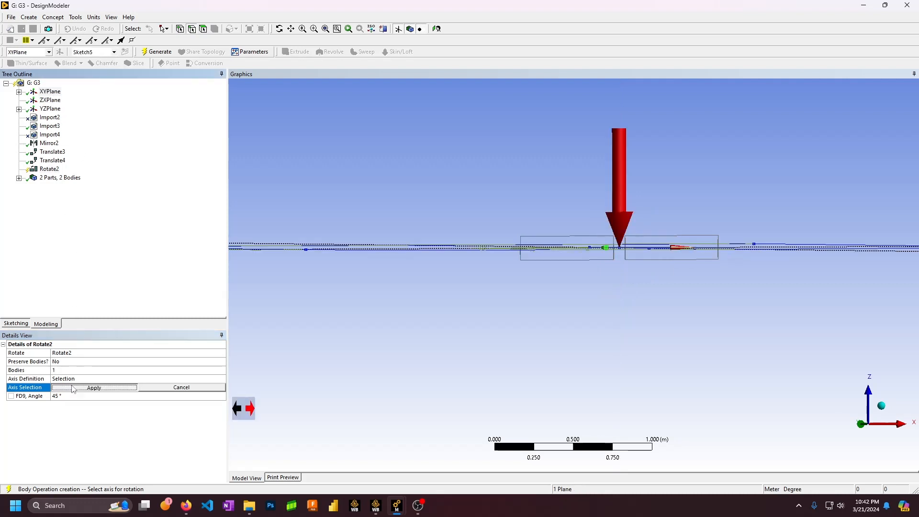
pyautogui.moveTo(554, 252); pyautogui.dragTo(540, 285, button='middle')
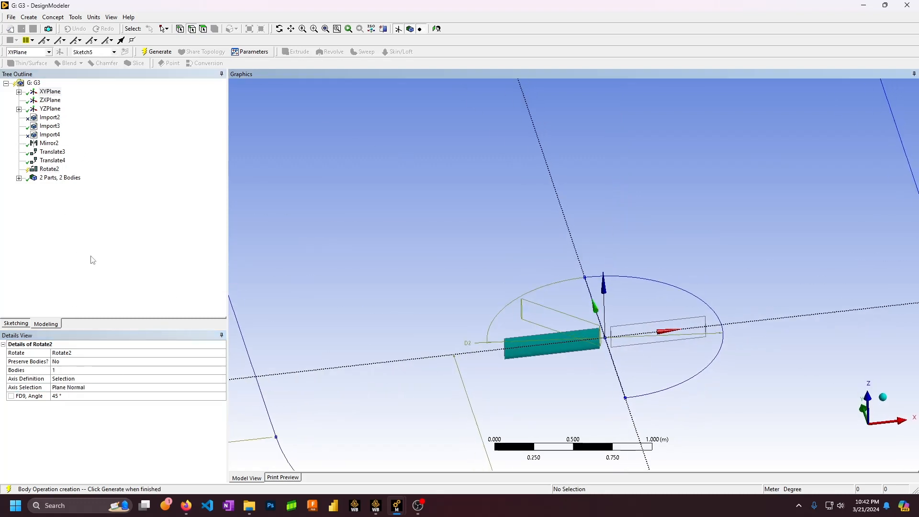
pyautogui.click(57, 169)
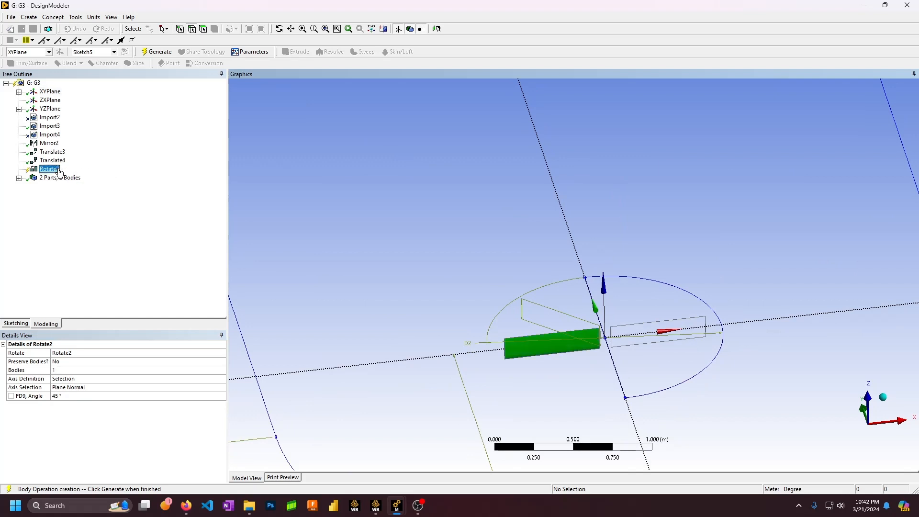
# Change the rotation axis to the YZPlane normal
pyautogui.click(69, 389)
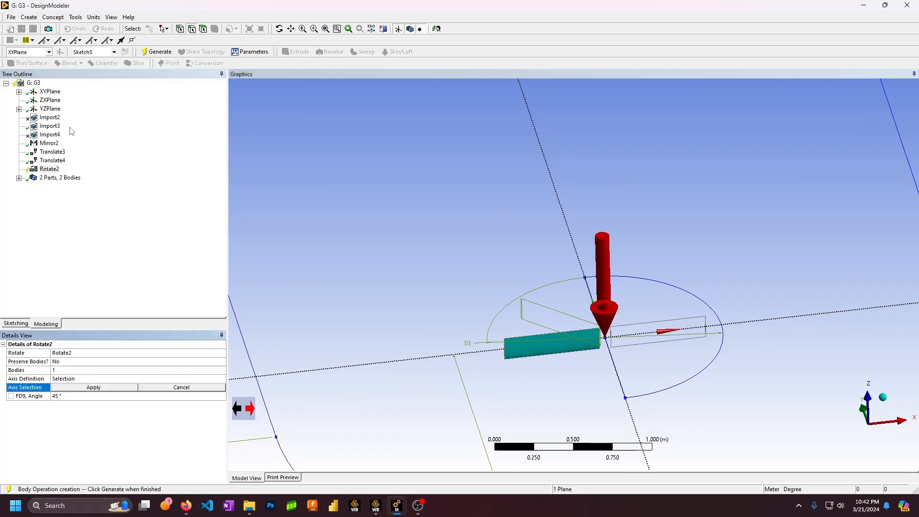
pyautogui.click(56, 102)
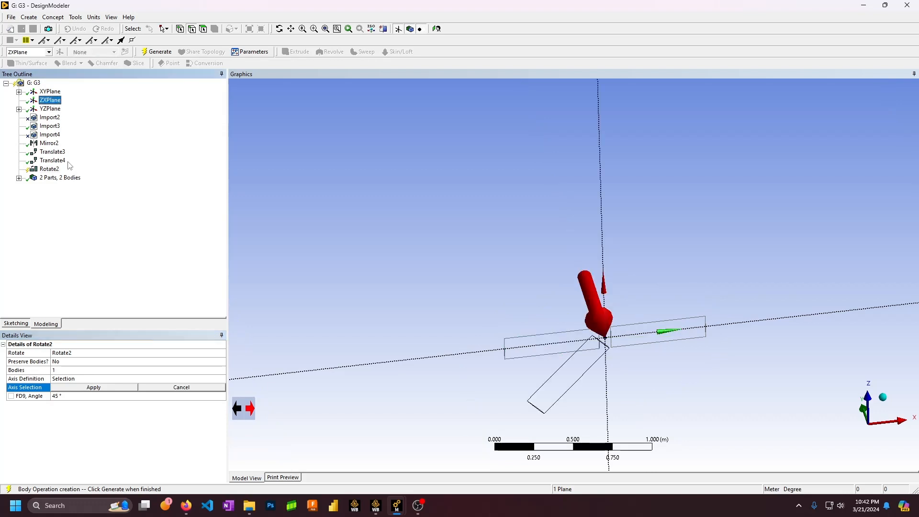
pyautogui.click(52, 109)
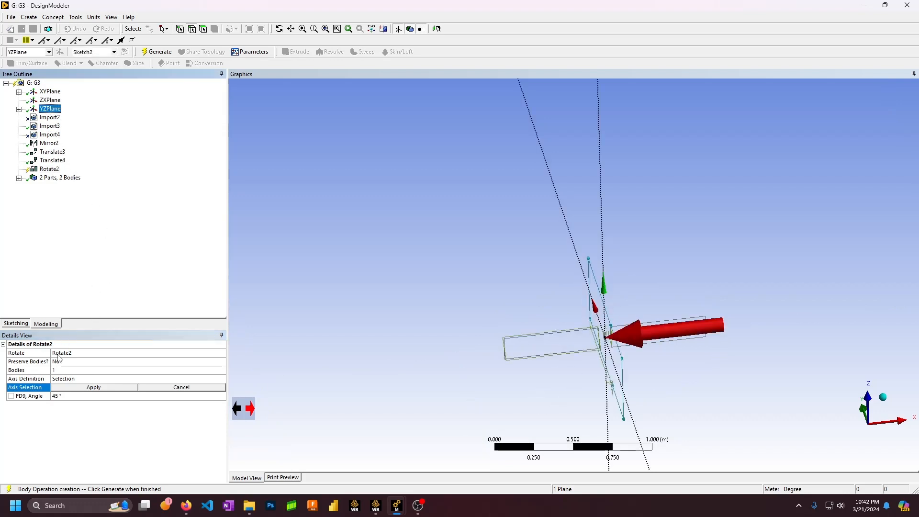
pyautogui.click(122, 387)
pyautogui.moveTo(268, 343)
pyautogui.mouseDown(button='middle')
pyautogui.moveTo(417, 303)
pyautogui.moveTo(419, 262)
pyautogui.moveTo(500, 261)
pyautogui.mouseUp(button='middle')
# Set the rotation angle to -90° and regenerate Rotate2
pyautogui.click(102, 394)
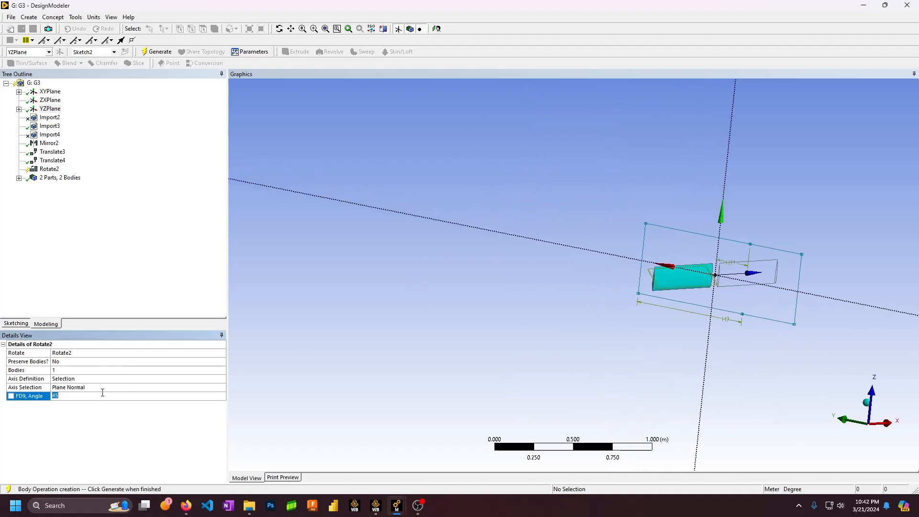
pyautogui.write('90')
pyautogui.press('Return')
pyautogui.scroll(5, 746, 309)
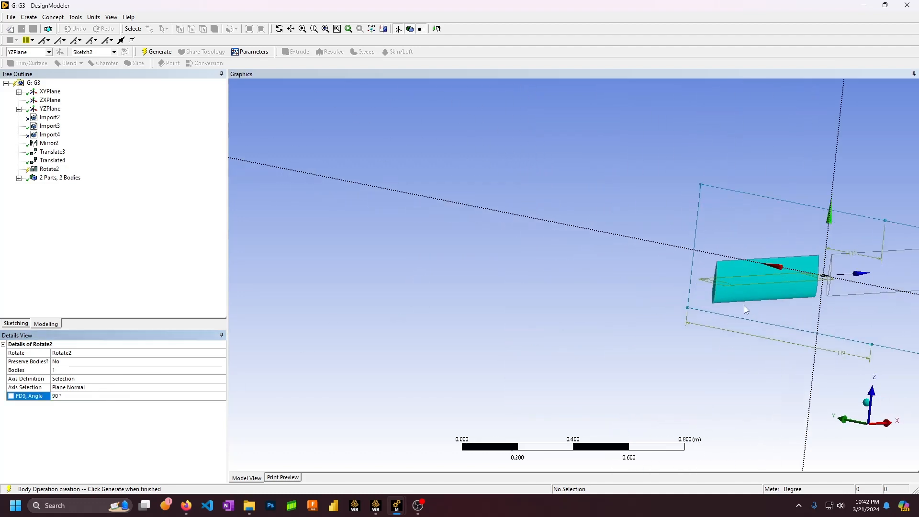
pyautogui.keyDown('ctrl'); pyautogui.moveTo(840, 294); pyautogui.dragTo(623, 298, button='middle'); pyautogui.keyUp('ctrl')
pyautogui.scroll(5, 639, 291)
pyautogui.scroll(2, 641, 297)
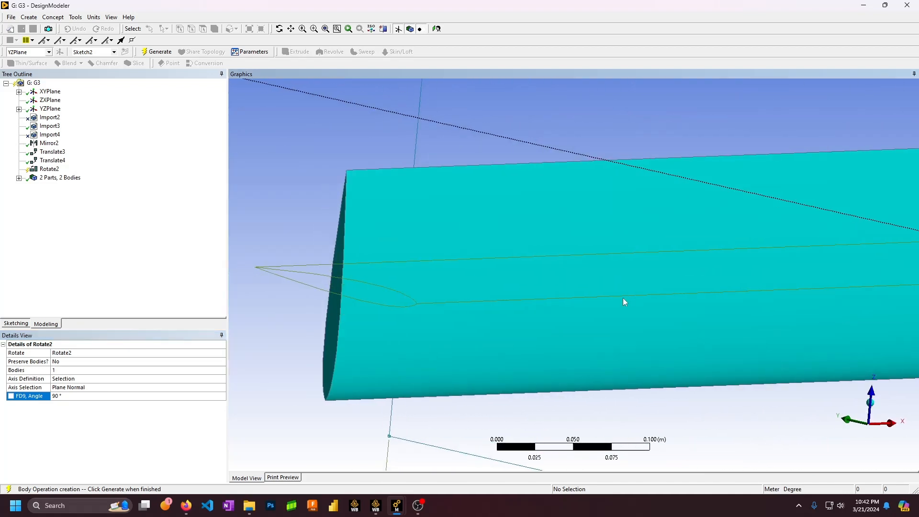
pyautogui.click(56, 396)
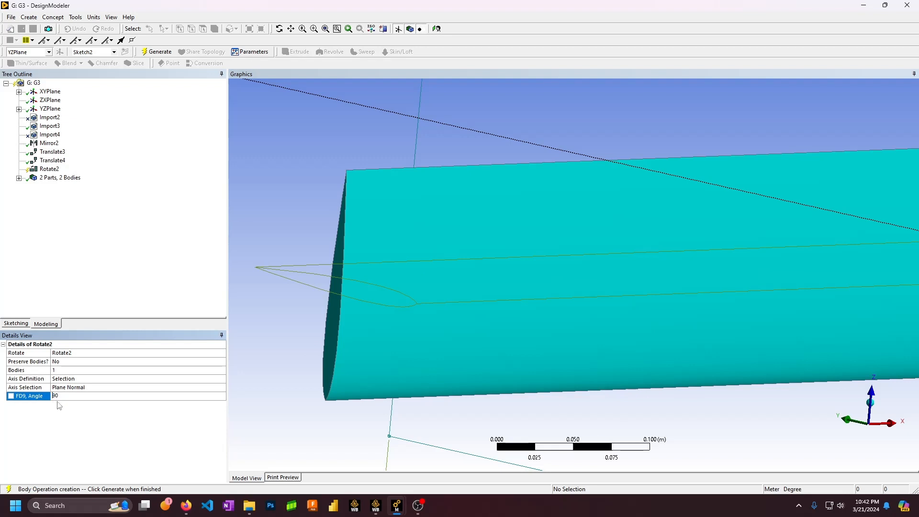
pyautogui.click(157, 51)
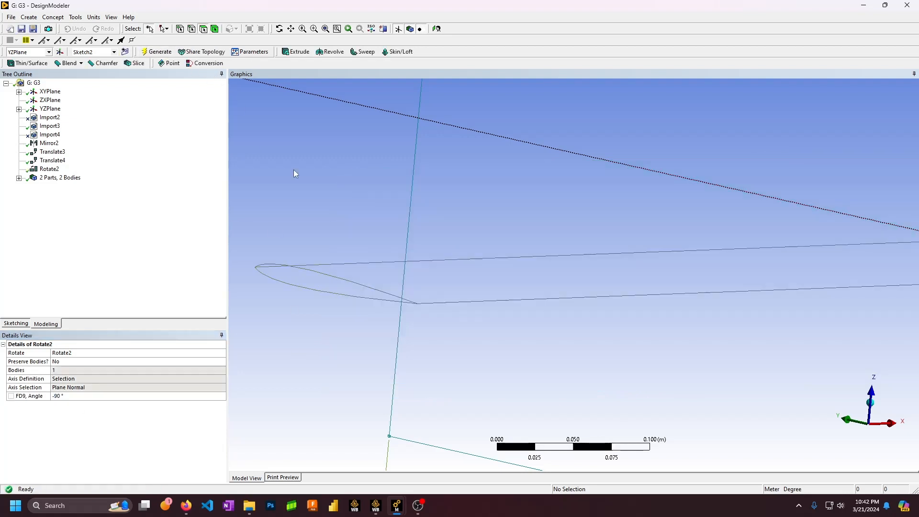
pyautogui.moveTo(398, 203); pyautogui.dragTo(424, 201, button='middle')
pyautogui.scroll(-9, 554, 262)
pyautogui.moveTo(697, 250); pyautogui.dragTo(512, 283, button='middle')
pyautogui.keyDown('ctrl'); pyautogui.moveTo(449, 292); pyautogui.dragTo(567, 222, button='middle'); pyautogui.keyUp('ctrl')
pyautogui.scroll(5, 516, 279)
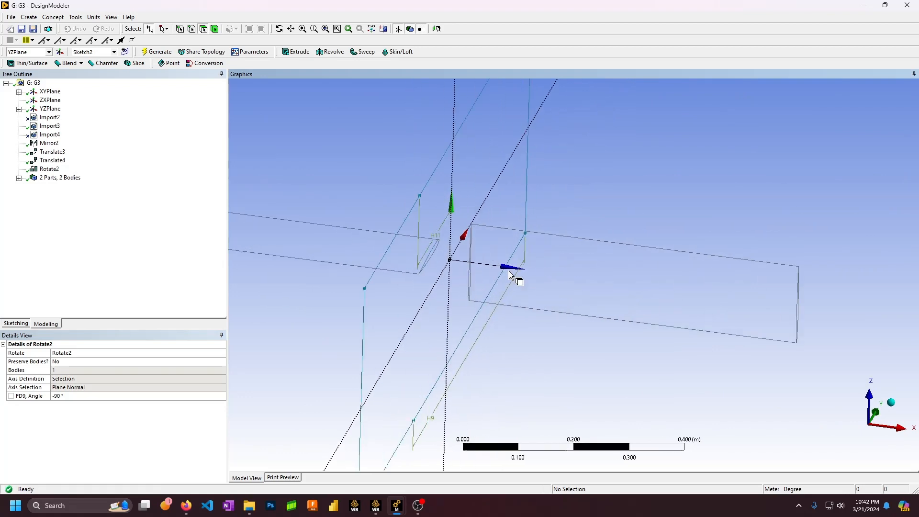
pyautogui.moveTo(494, 273)
pyautogui.mouseDown(button='middle')
pyautogui.moveTo(524, 248)
pyautogui.moveTo(506, 265)
pyautogui.mouseUp(button='middle')
pyautogui.scroll(-7, 521, 259)
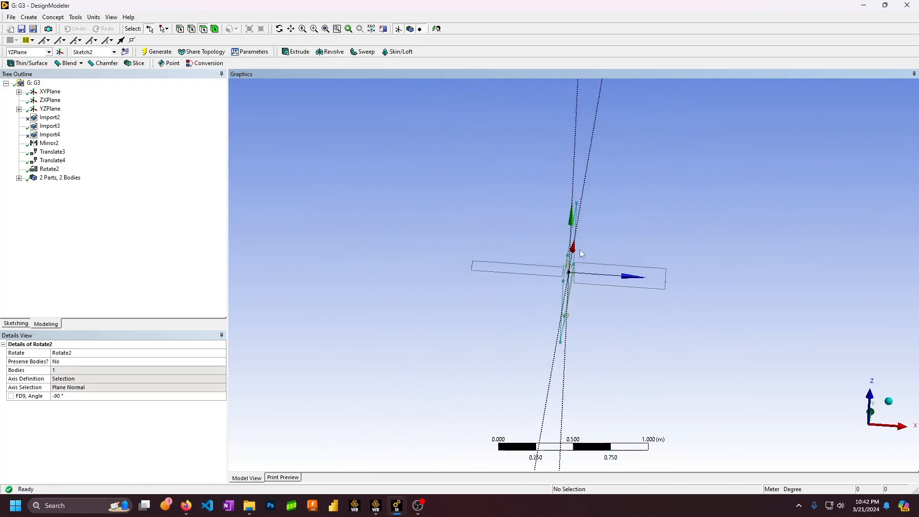
pyautogui.moveTo(576, 255); pyautogui.dragTo(578, 194, button='middle')
pyautogui.scroll(-3, 577, 194)
pyautogui.scroll(6, 576, 196)
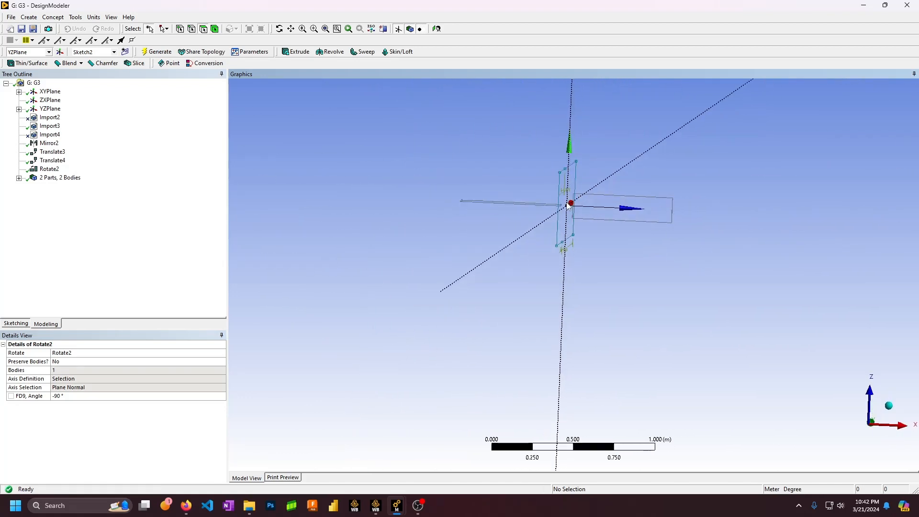
pyautogui.keyDown('ctrl'); pyautogui.moveTo(537, 173); pyautogui.dragTo(553, 233, button='middle'); pyautogui.keyUp('ctrl')
pyautogui.scroll(3, 552, 233)
pyautogui.moveTo(552, 234)
pyautogui.mouseDown(button='middle')
pyautogui.moveTo(557, 246)
pyautogui.moveTo(575, 221)
pyautogui.moveTo(595, 236)
pyautogui.moveTo(589, 254)
pyautogui.moveTo(546, 254)
pyautogui.moveTo(551, 241)
pyautogui.moveTo(555, 258)
pyautogui.mouseUp(button='middle')
pyautogui.scroll(-7, 590, 253)
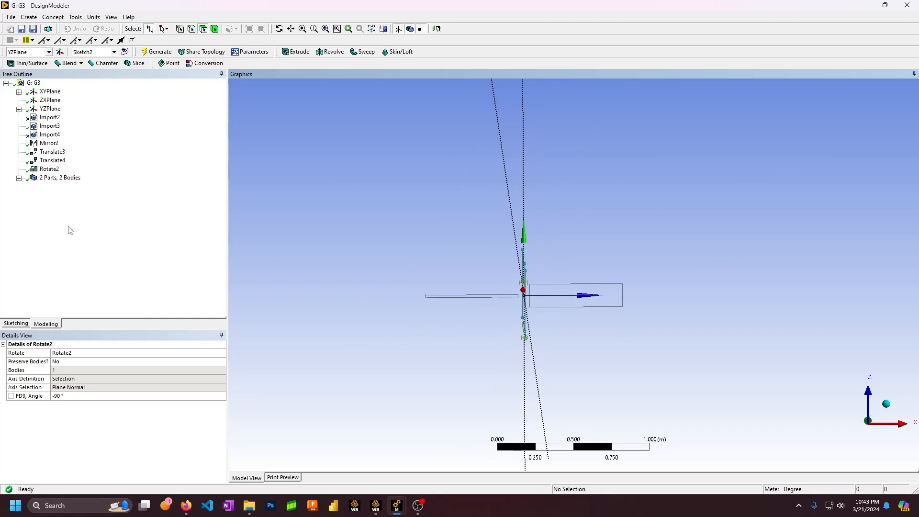
pyautogui.click(49, 170)
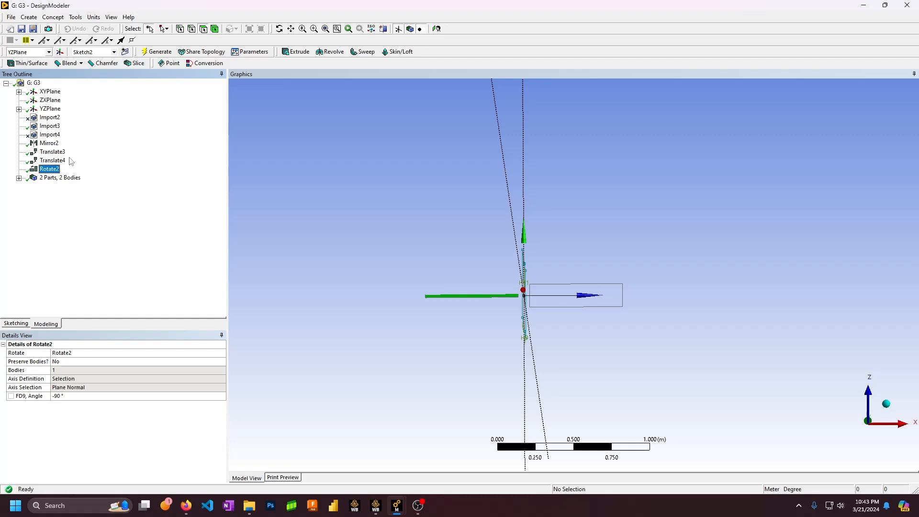
# Select Sketch5 under the XYPlane, centre its circle in view, and enter sketching mode
pyautogui.click(47, 94)
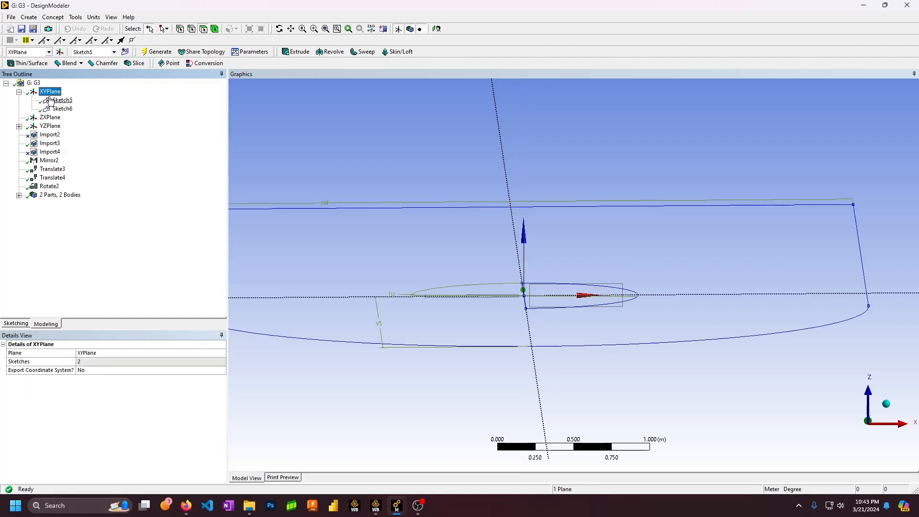
pyautogui.moveTo(388, 152); pyautogui.dragTo(394, 223, button='middle')
pyautogui.scroll(-4, 461, 242)
pyautogui.scroll(-5, 510, 235)
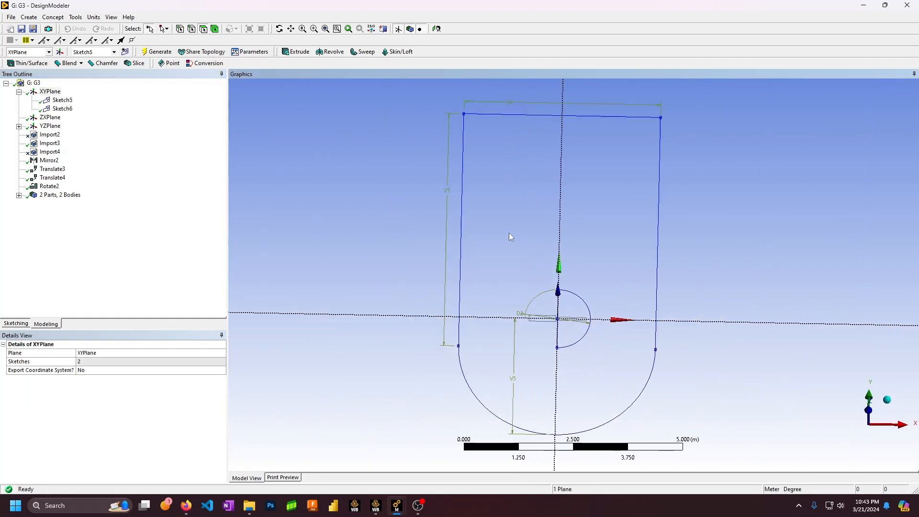
pyautogui.moveTo(517, 237)
pyautogui.mouseDown(button='middle')
pyautogui.moveTo(575, 232)
pyautogui.moveTo(581, 276)
pyautogui.moveTo(588, 245)
pyautogui.mouseUp(button='middle')
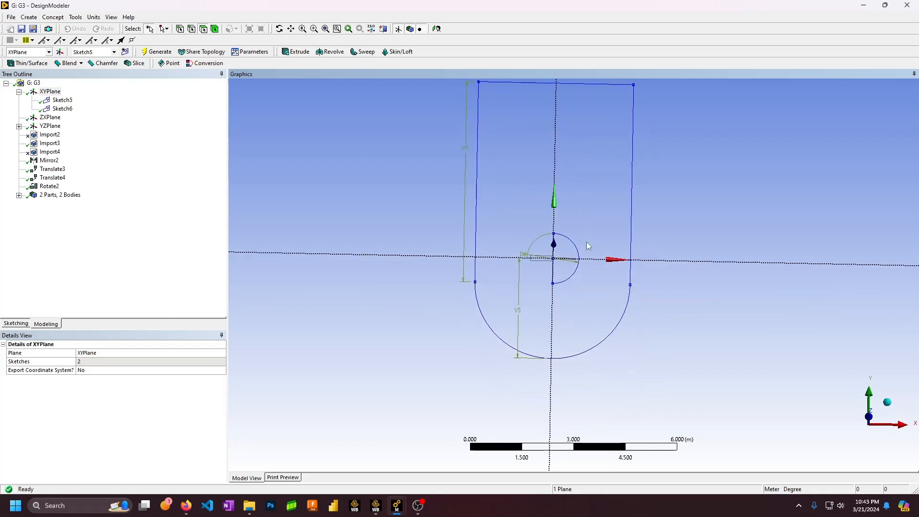
pyautogui.keyDown('ctrl'); pyautogui.moveTo(543, 175); pyautogui.dragTo(543, 209, button='middle'); pyautogui.keyUp('ctrl')
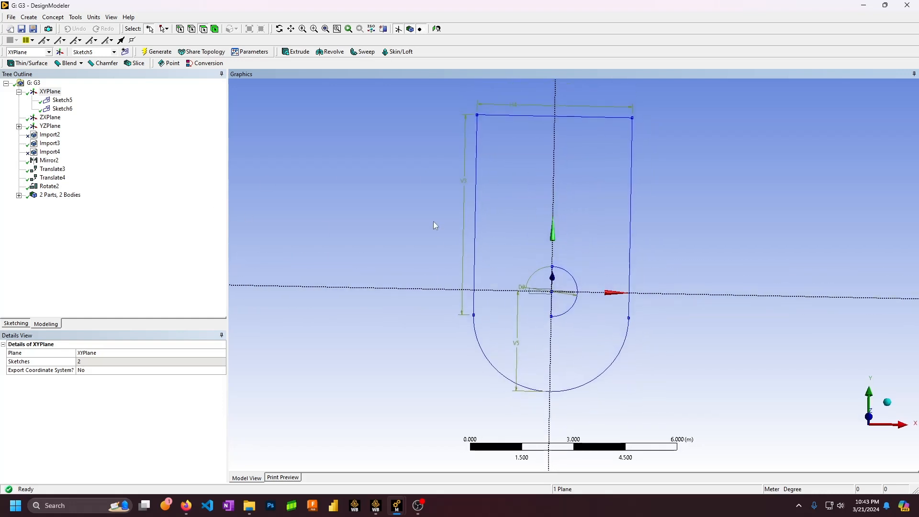
pyautogui.click(62, 100)
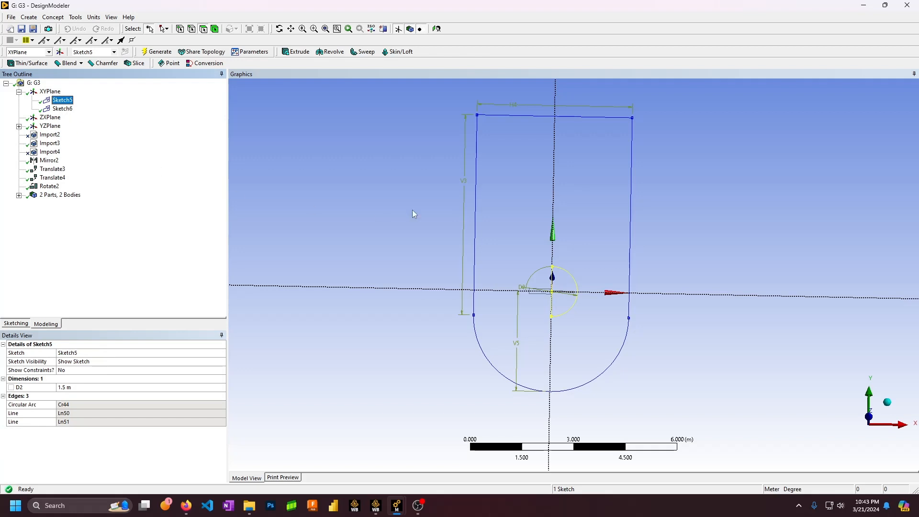
pyautogui.click(718, 259)
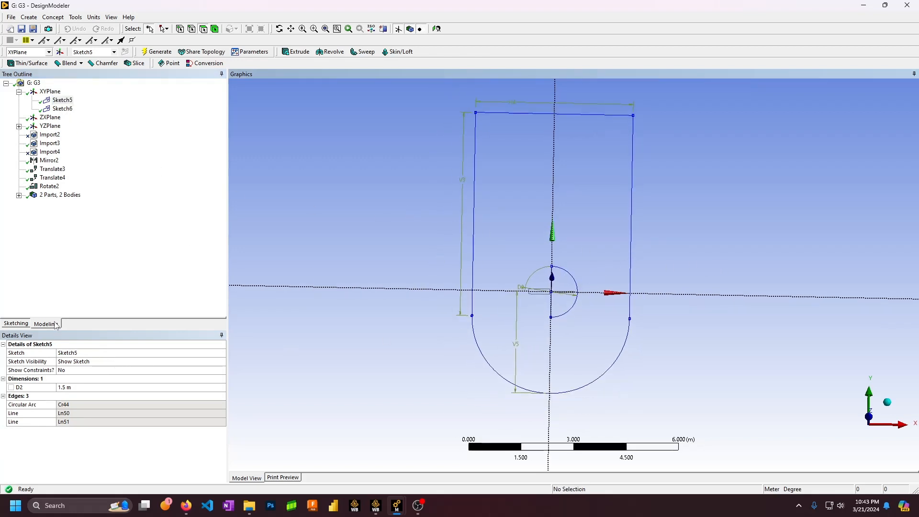
pyautogui.scroll(2, 591, 317)
pyautogui.click(62, 100)
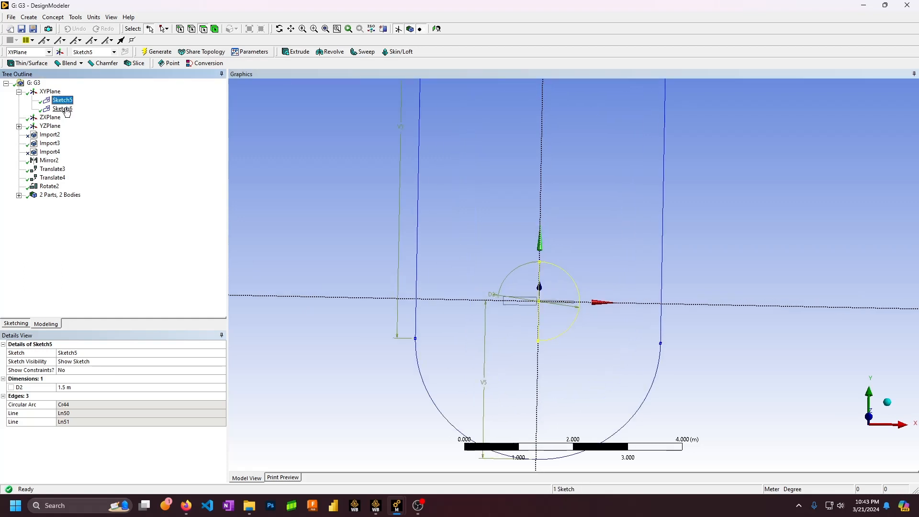
pyautogui.scroll(3, 489, 301)
pyautogui.moveTo(596, 247)
pyautogui.keyDown('ctrl'); pyautogui.mouseDown(button='middle')
pyautogui.moveTo(623, 201)
pyautogui.moveTo(645, 204)
pyautogui.mouseUp(button='middle'); pyautogui.keyUp('ctrl')
pyautogui.click(27, 324)
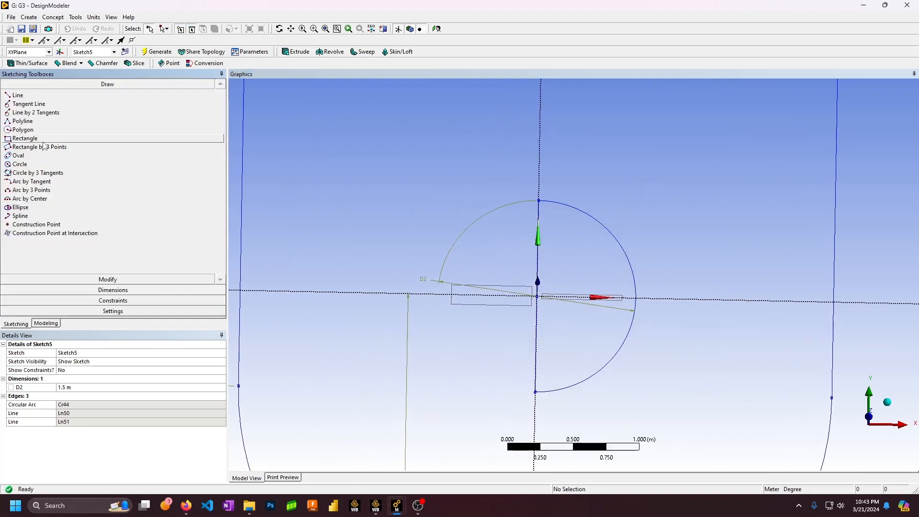
# Browse the Circle, Dimensions and Trim tools without changing Sketch5, then return to Modeling
pyautogui.click(26, 165)
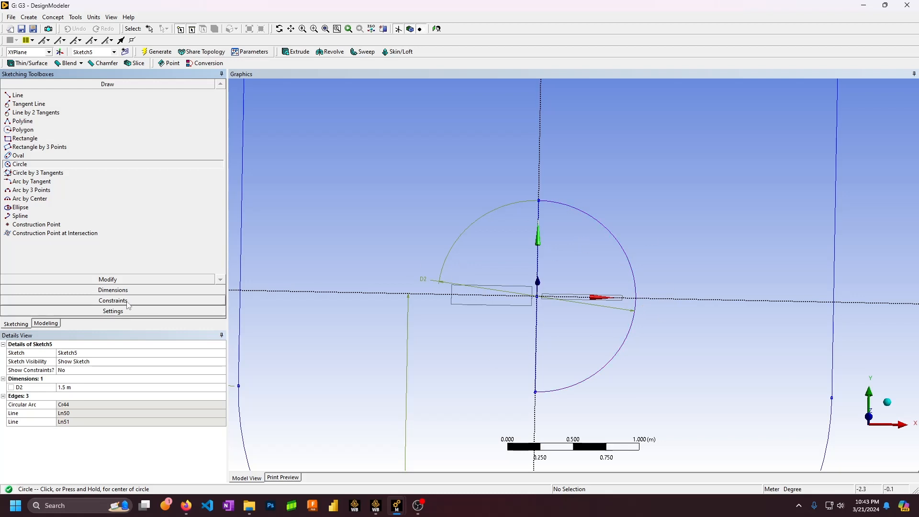
pyautogui.click(103, 290)
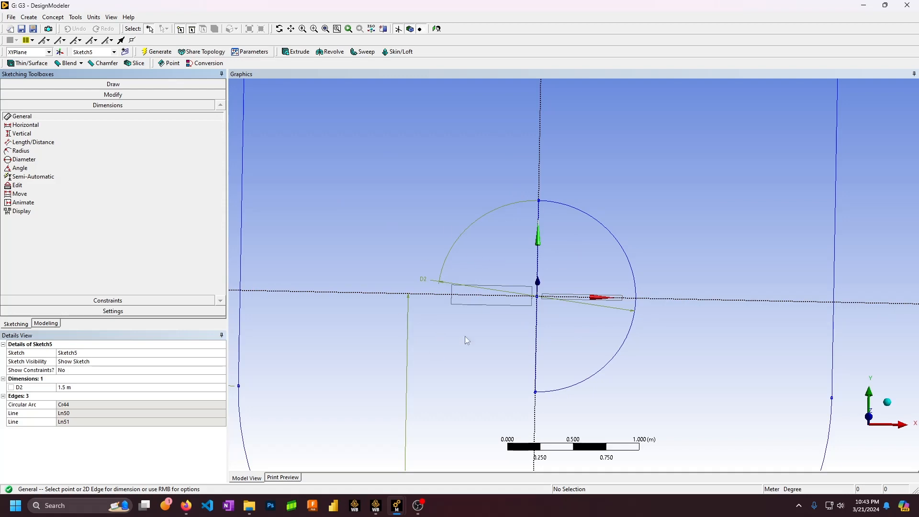
pyautogui.moveTo(472, 344)
pyautogui.mouseDown(button='middle')
pyautogui.moveTo(509, 334)
pyautogui.moveTo(517, 293)
pyautogui.moveTo(486, 343)
pyautogui.moveTo(483, 329)
pyautogui.moveTo(513, 338)
pyautogui.mouseUp(button='middle')
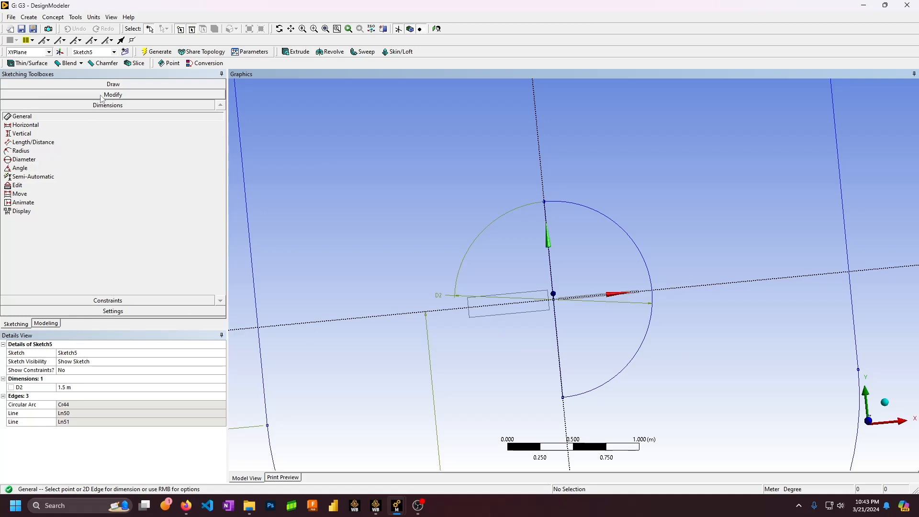
pyautogui.click(53, 94)
pyautogui.click(19, 131)
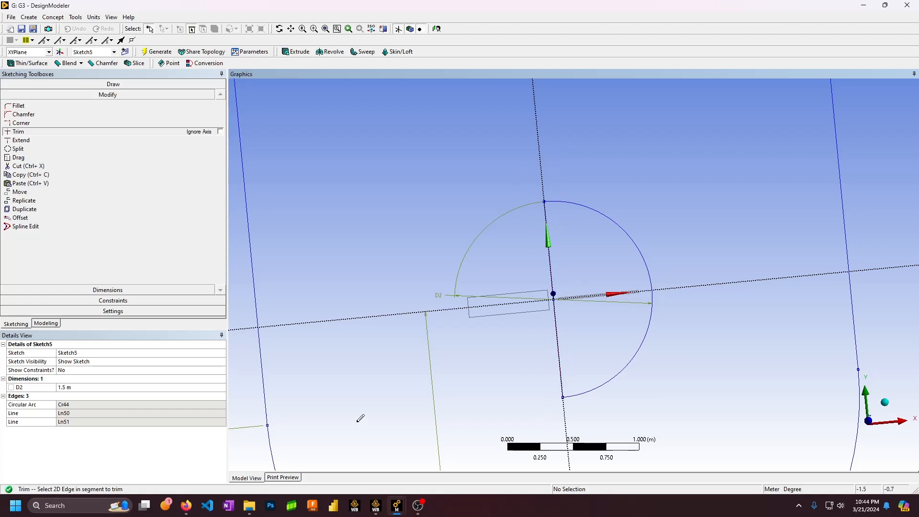
pyautogui.moveTo(642, 302); pyautogui.dragTo(642, 239, button='middle')
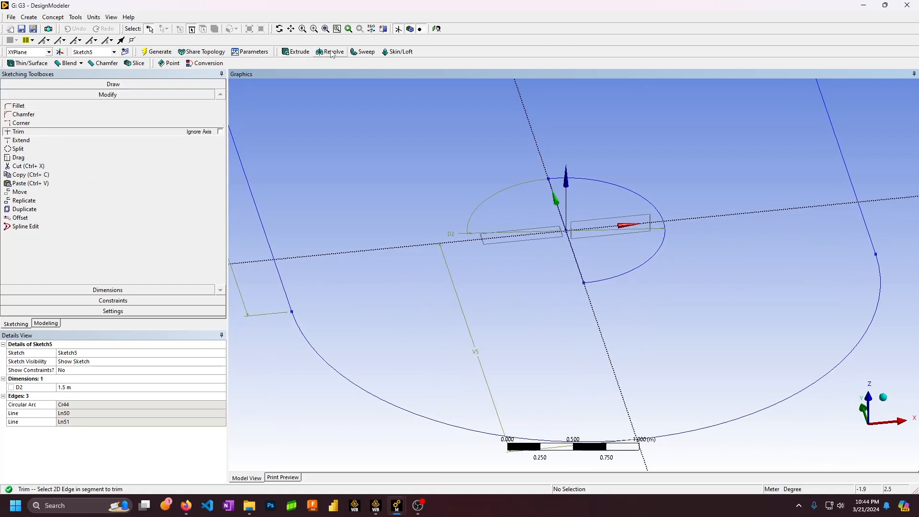
pyautogui.click(40, 326)
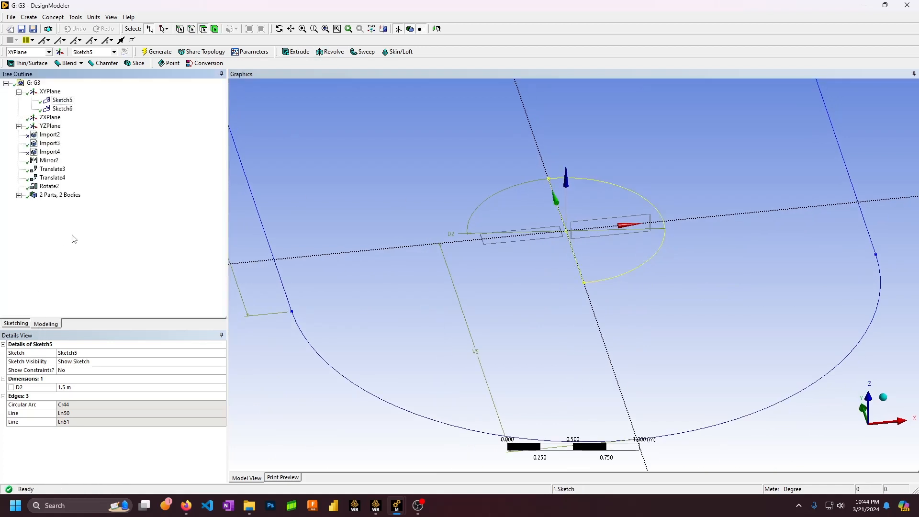
# Revolve Sketch5 360° about the dotted axis edge and generate it
pyautogui.moveTo(617, 225)
pyautogui.mouseDown(button='middle')
pyautogui.moveTo(612, 201)
pyautogui.moveTo(608, 221)
pyautogui.mouseUp(button='middle')
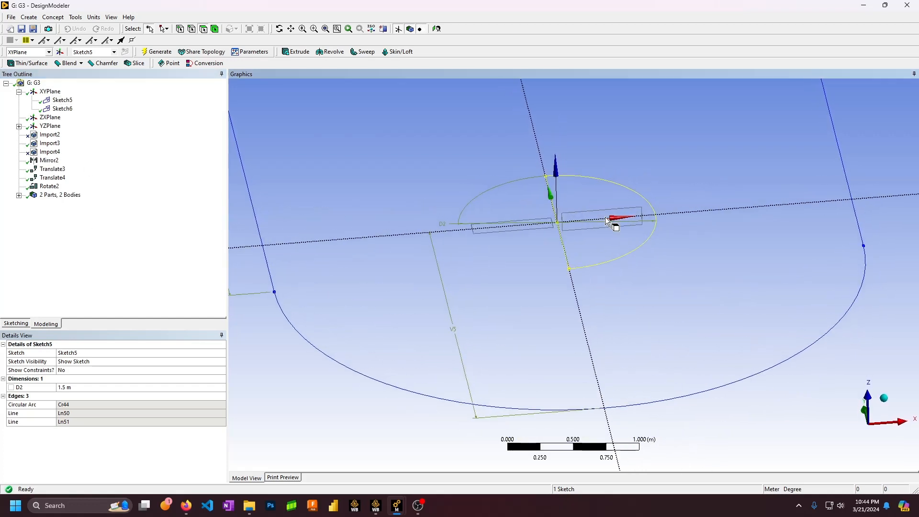
pyautogui.click(54, 186)
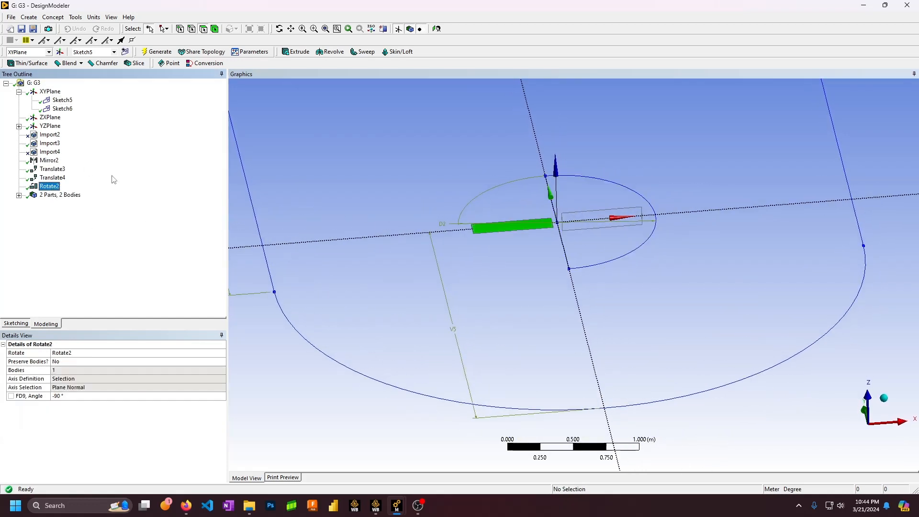
pyautogui.click(344, 52)
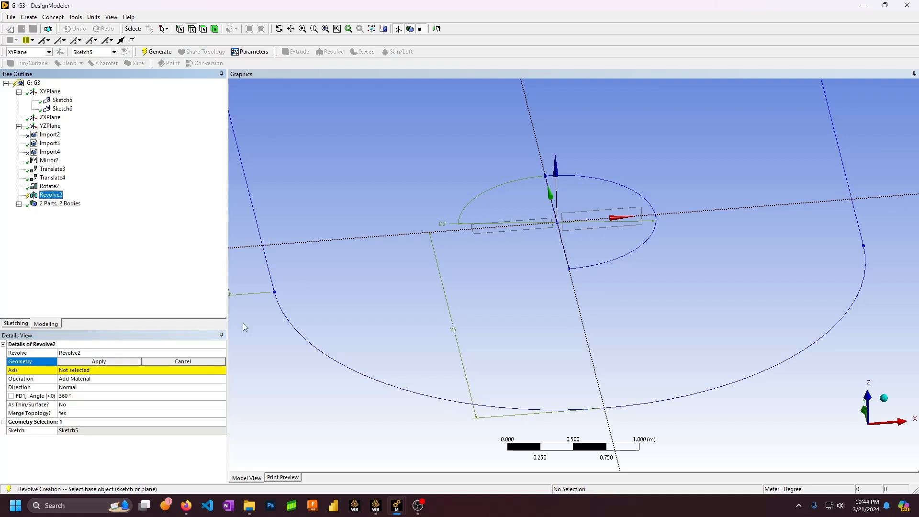
pyautogui.click(62, 100)
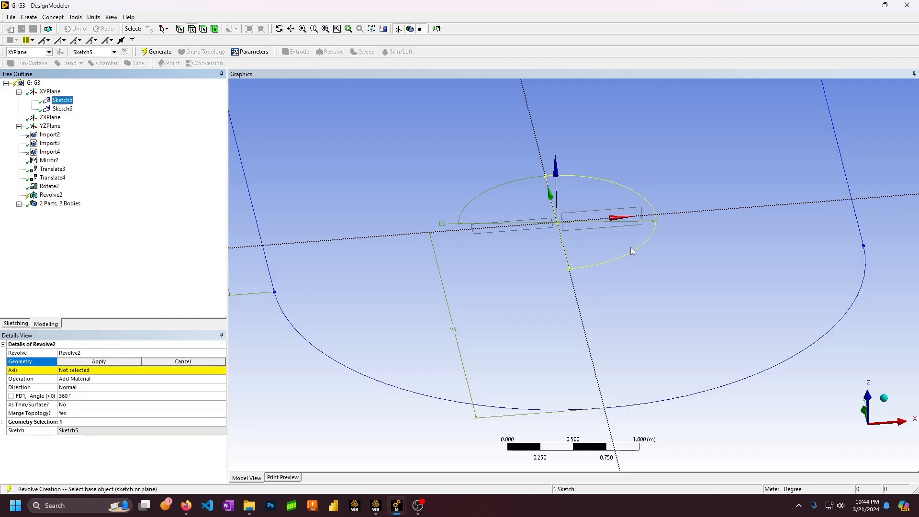
pyautogui.click(96, 363)
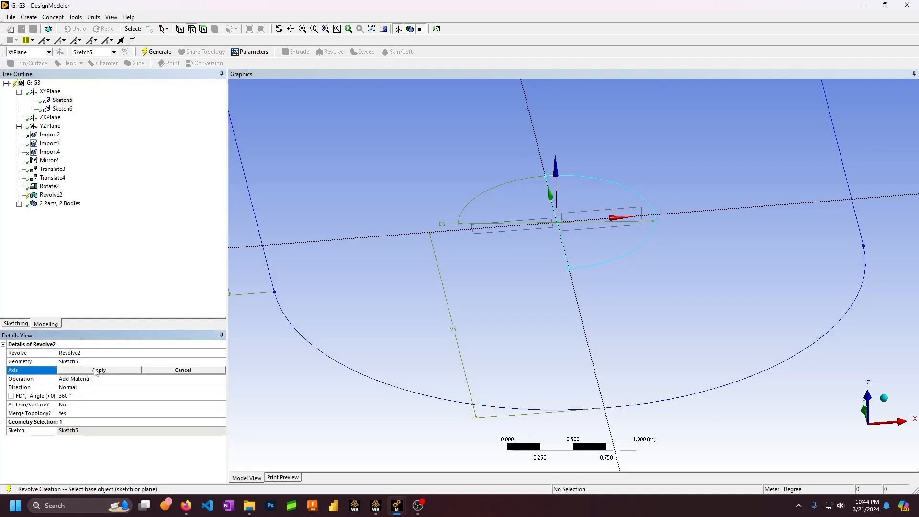
pyautogui.click(535, 158)
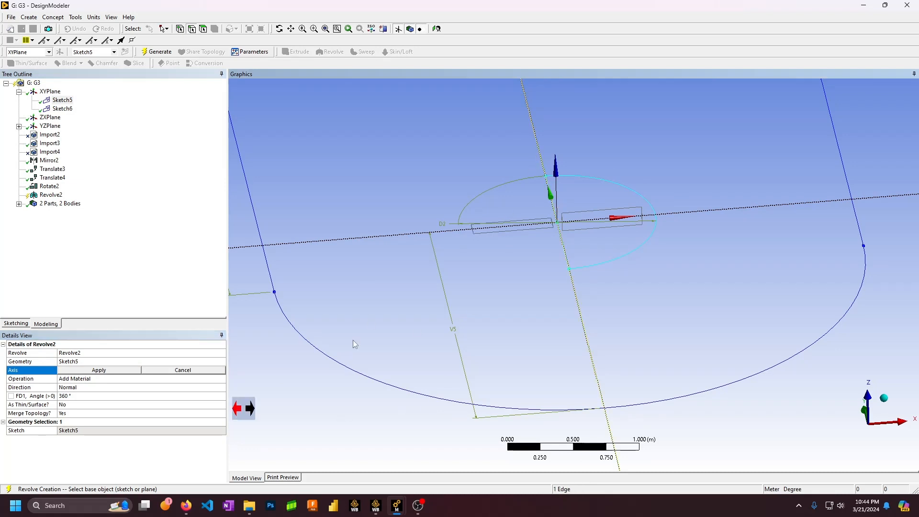
pyautogui.moveTo(575, 261); pyautogui.dragTo(594, 264, button='middle')
pyautogui.click(98, 370)
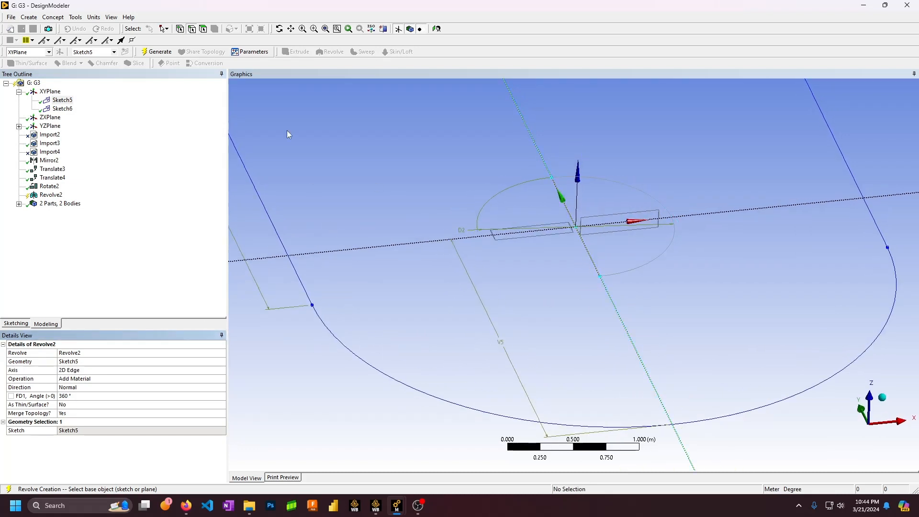
pyautogui.click(160, 53)
pyautogui.moveTo(556, 187)
pyautogui.mouseDown(button='middle')
pyautogui.moveTo(550, 153)
pyautogui.moveTo(550, 175)
pyautogui.mouseUp(button='middle')
# Set the revolve operation to Add Frozen and regenerate
pyautogui.click(87, 379)
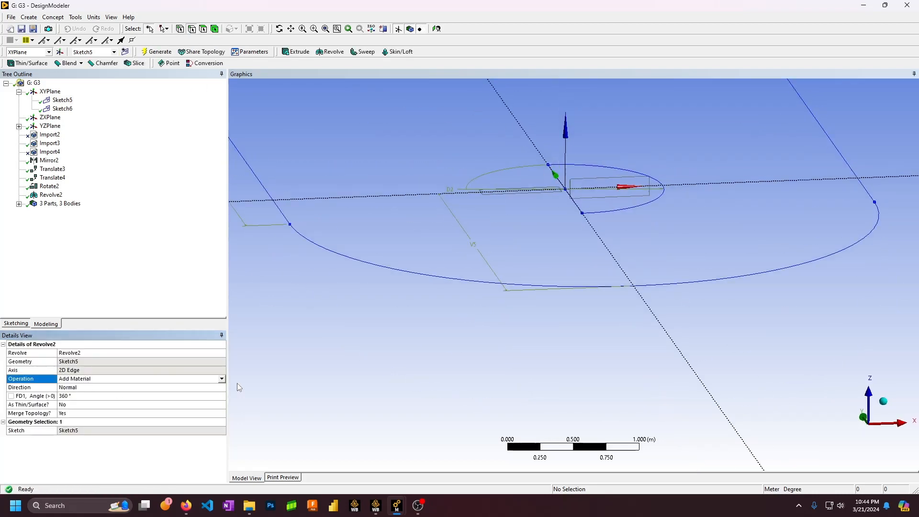
pyautogui.click(222, 379)
pyautogui.click(77, 391)
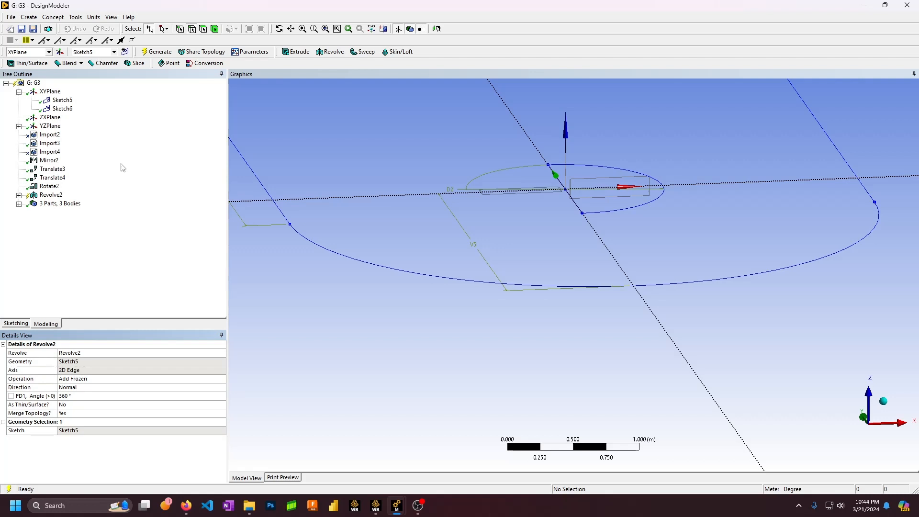
pyautogui.click(154, 54)
# Show the Revolve2 sphere body, then switch to sketching on Sketch5
pyautogui.keyDown('ctrl'); pyautogui.moveTo(505, 140); pyautogui.dragTo(507, 143, button='middle'); pyautogui.keyUp('ctrl')
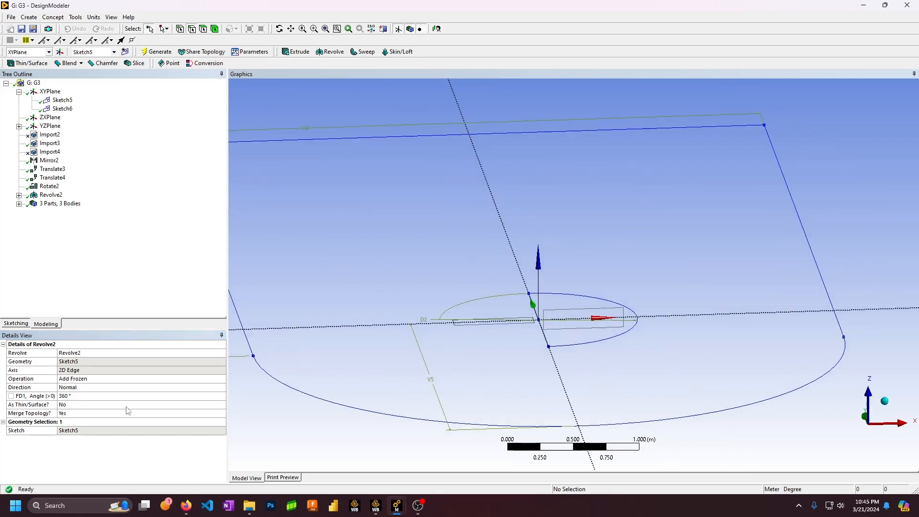
pyautogui.click(53, 196)
pyautogui.moveTo(359, 170)
pyautogui.mouseDown(button='middle')
pyautogui.moveTo(450, 176)
pyautogui.moveTo(450, 164)
pyautogui.moveTo(408, 187)
pyautogui.moveTo(413, 152)
pyautogui.moveTo(398, 180)
pyautogui.mouseUp(button='middle')
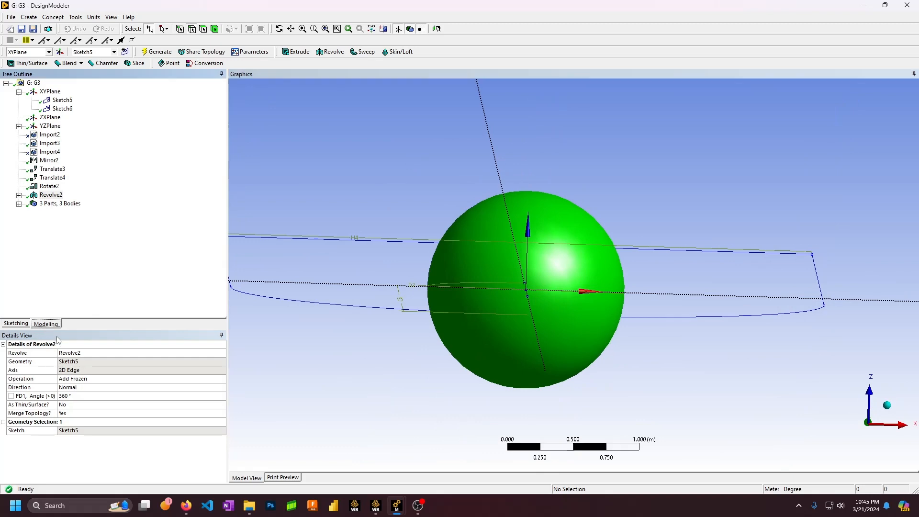
pyautogui.click(19, 325)
pyautogui.moveTo(408, 212)
pyautogui.mouseDown(button='middle')
pyautogui.moveTo(396, 264)
pyautogui.moveTo(441, 245)
pyautogui.moveTo(445, 164)
pyautogui.moveTo(437, 212)
pyautogui.moveTo(468, 256)
pyautogui.mouseUp(button='middle')
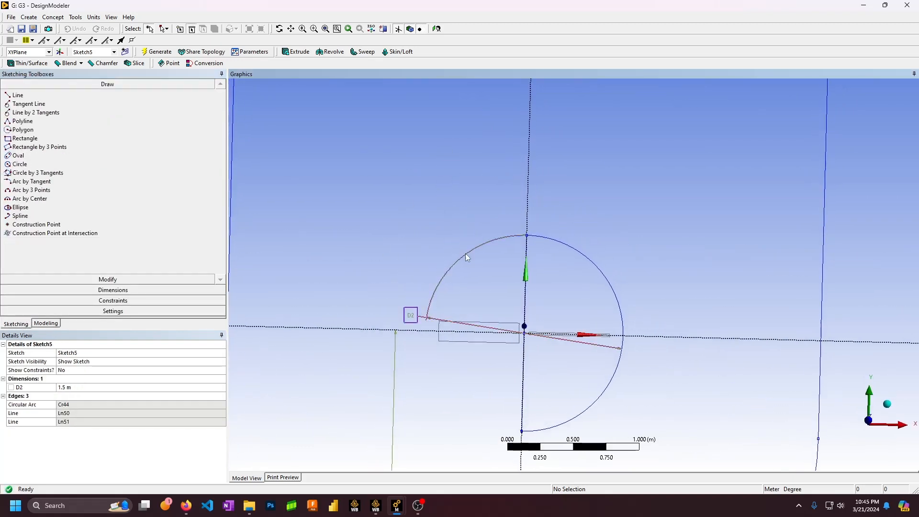
pyautogui.scroll(5, 482, 276)
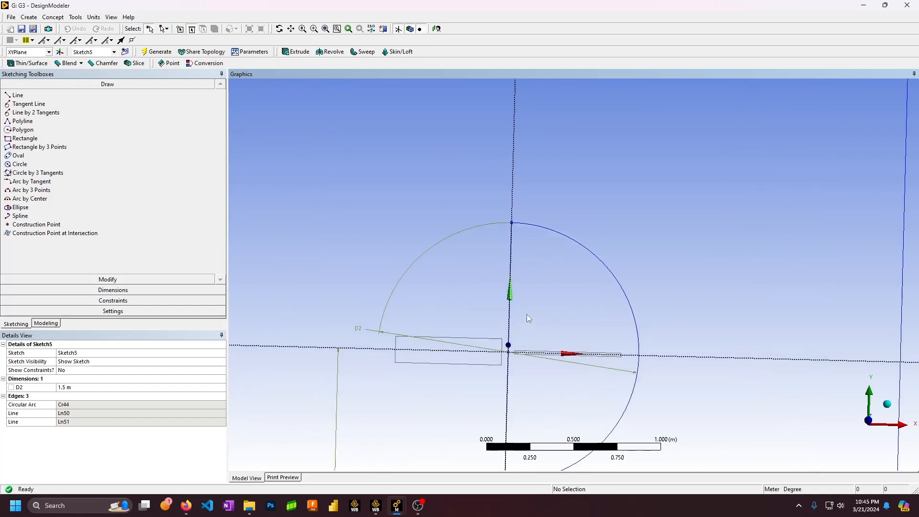
pyautogui.moveTo(560, 235)
pyautogui.mouseDown(button='middle')
pyautogui.moveTo(624, 164)
pyautogui.moveTo(573, 187)
pyautogui.moveTo(589, 211)
pyautogui.moveTo(557, 258)
pyautogui.moveTo(570, 254)
pyautogui.moveTo(574, 181)
pyautogui.moveTo(569, 258)
pyautogui.mouseUp(button='middle')
pyautogui.scroll(-3, 558, 257)
pyautogui.scroll(2, 528, 300)
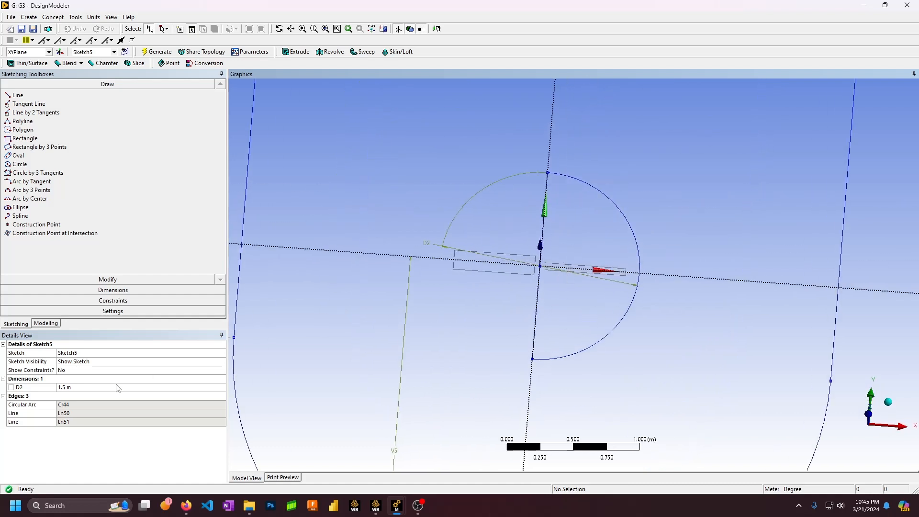
# Change Sketch5's D2 from 1.5 m to 2 m, regenerate, check the enlarged sphere, and return to sketching
pyautogui.click(92, 388)
pyautogui.write('2')
pyautogui.press('Return')
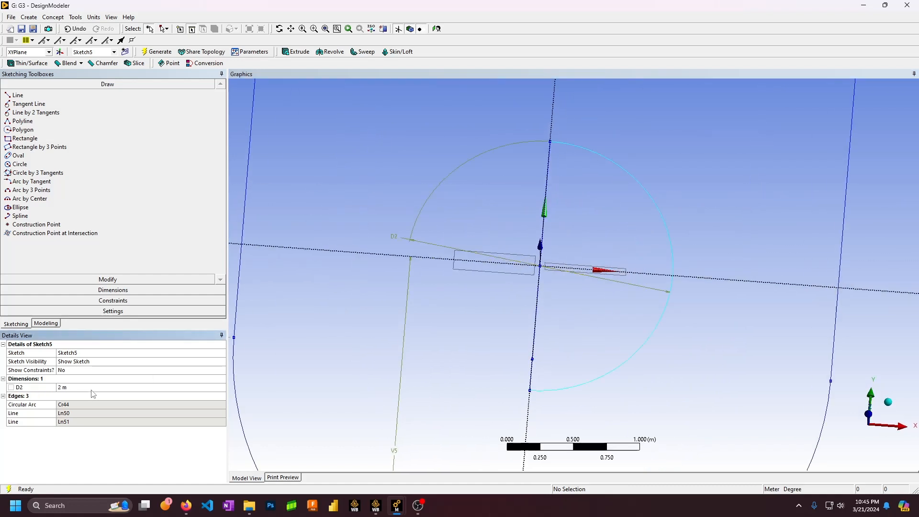
pyautogui.click(156, 53)
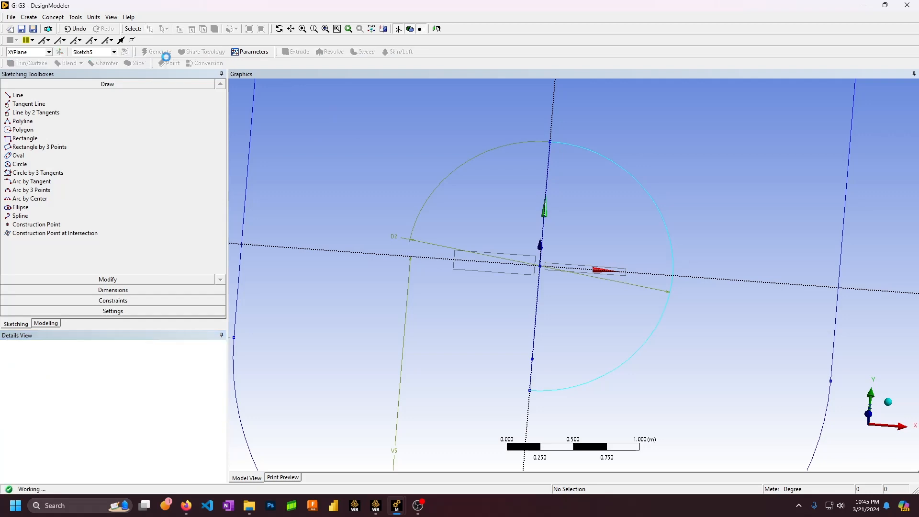
pyautogui.moveTo(496, 160); pyautogui.dragTo(489, 90, button='middle')
pyautogui.click(43, 323)
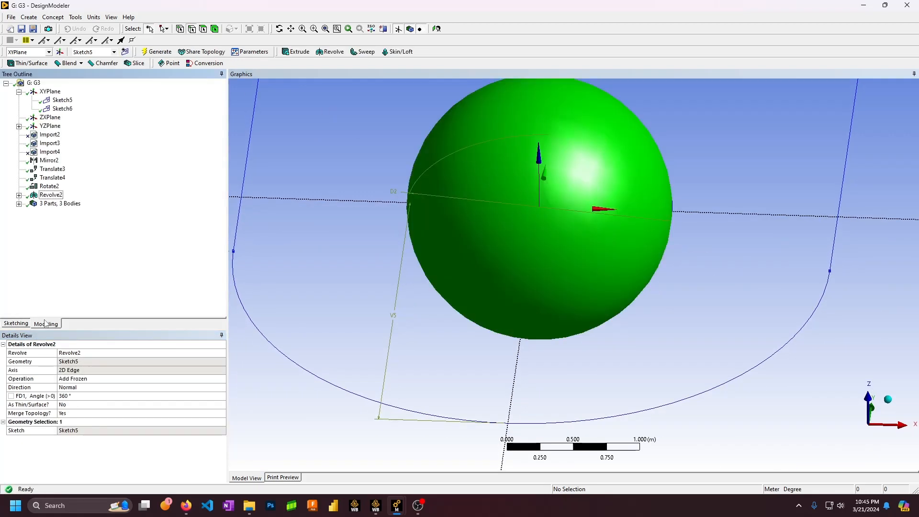
pyautogui.moveTo(374, 179)
pyautogui.mouseDown(button='middle')
pyautogui.moveTo(383, 203)
pyautogui.moveTo(464, 250)
pyautogui.moveTo(463, 196)
pyautogui.moveTo(457, 207)
pyautogui.mouseUp(button='middle')
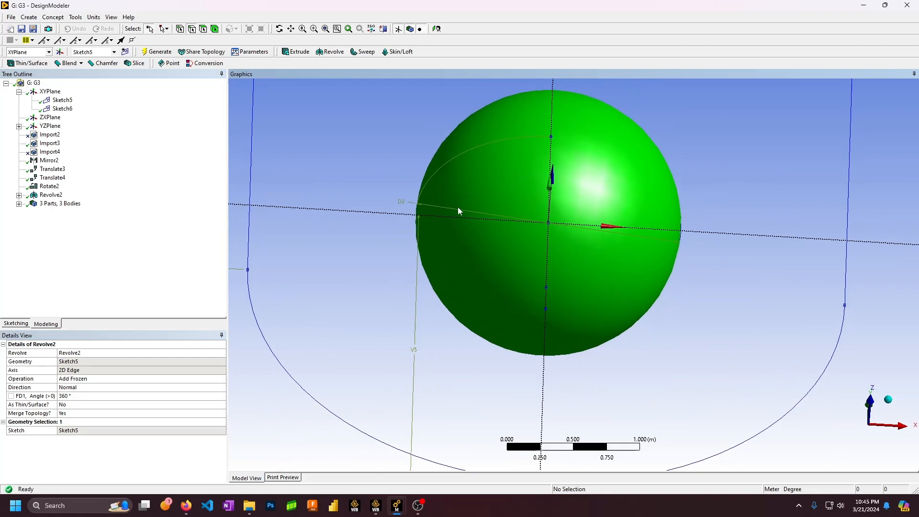
pyautogui.click(19, 323)
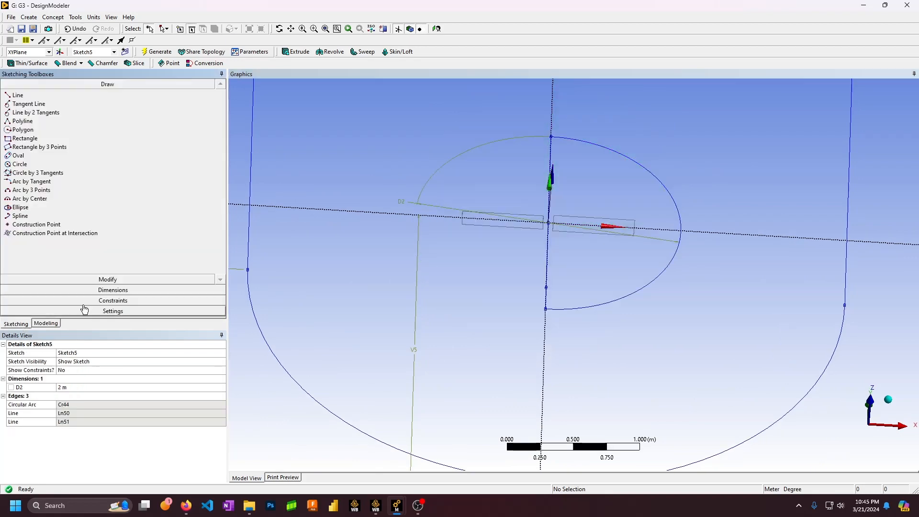
pyautogui.moveTo(464, 197)
pyautogui.mouseDown(button='middle')
pyautogui.moveTo(498, 191)
pyautogui.moveTo(509, 205)
pyautogui.moveTo(519, 196)
pyautogui.moveTo(534, 202)
pyautogui.moveTo(480, 236)
pyautogui.moveTo(507, 194)
pyautogui.moveTo(467, 253)
pyautogui.mouseUp(button='middle')
pyautogui.scroll(-4, 475, 240)
# Select Sketch6 to show the enclosure outline and switch to sketching on it
pyautogui.keyDown('ctrl'); pyautogui.moveTo(493, 217); pyautogui.dragTo(480, 258, button='middle'); pyautogui.keyUp('ctrl')
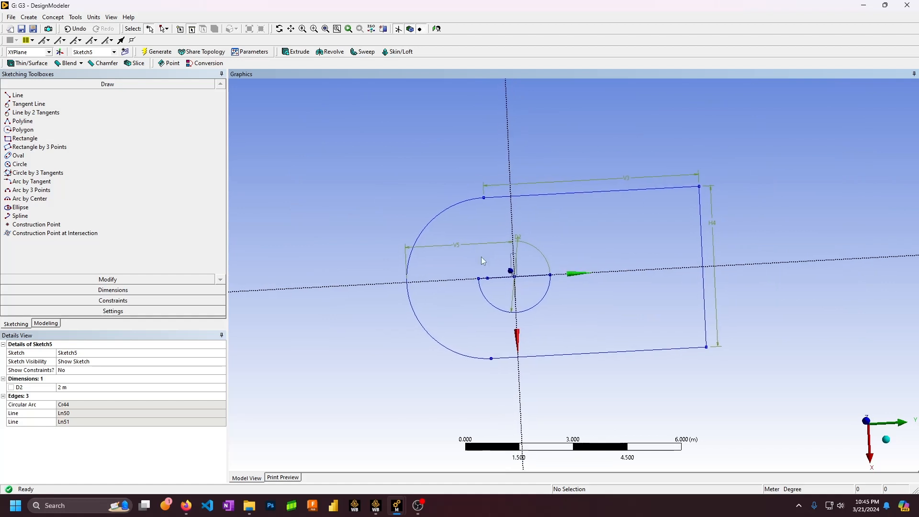
pyautogui.scroll(3, 485, 256)
pyautogui.scroll(-1, 485, 256)
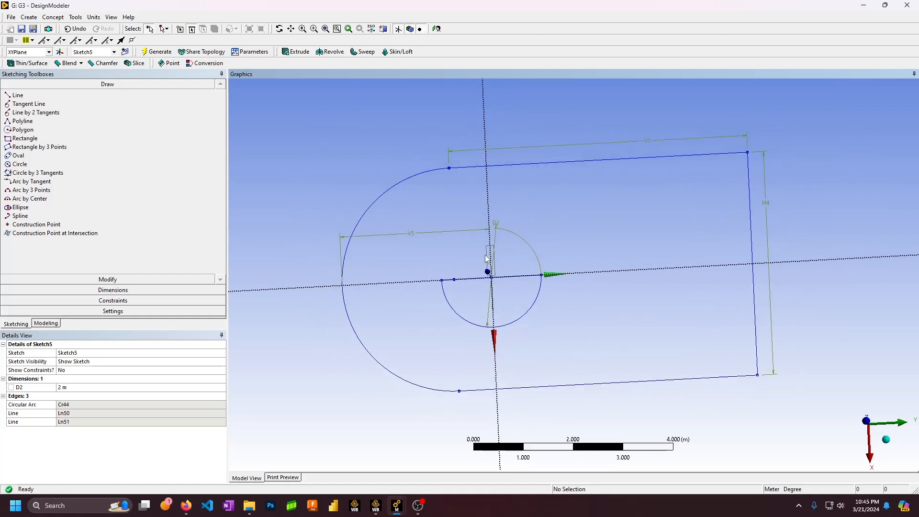
pyautogui.click(45, 324)
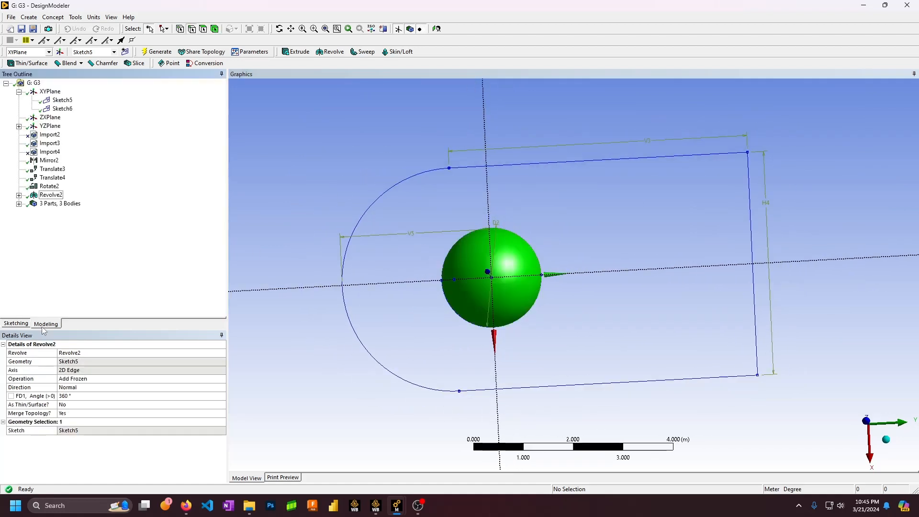
pyautogui.click(62, 108)
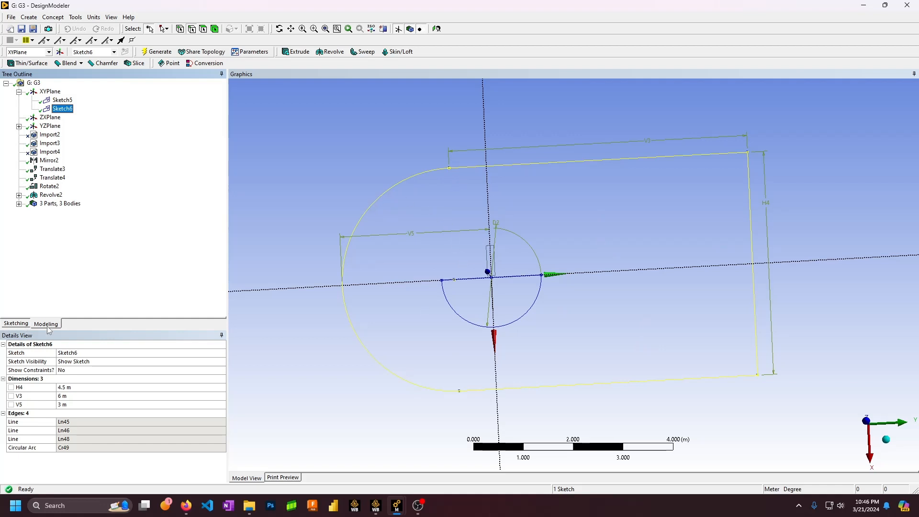
pyautogui.click(15, 324)
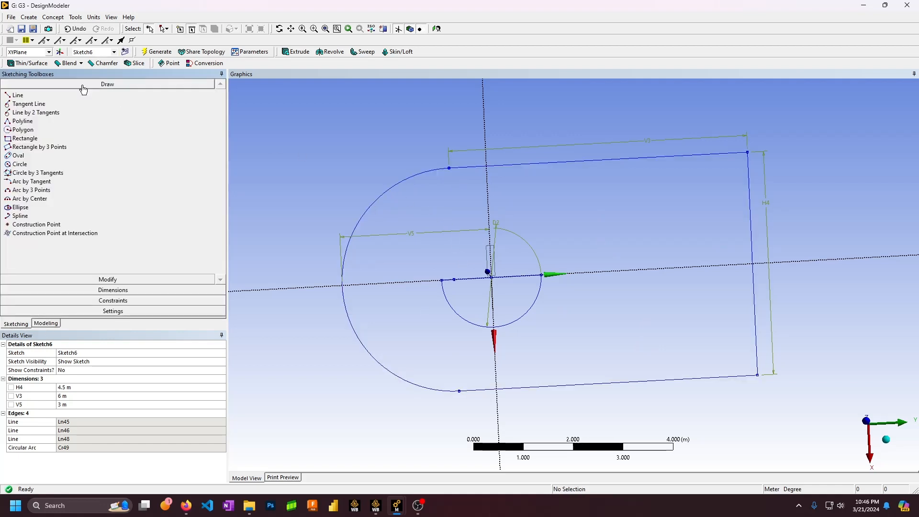
pyautogui.moveTo(587, 263)
pyautogui.mouseDown(button='middle')
pyautogui.moveTo(515, 216)
pyautogui.moveTo(542, 200)
pyautogui.mouseUp(button='middle')
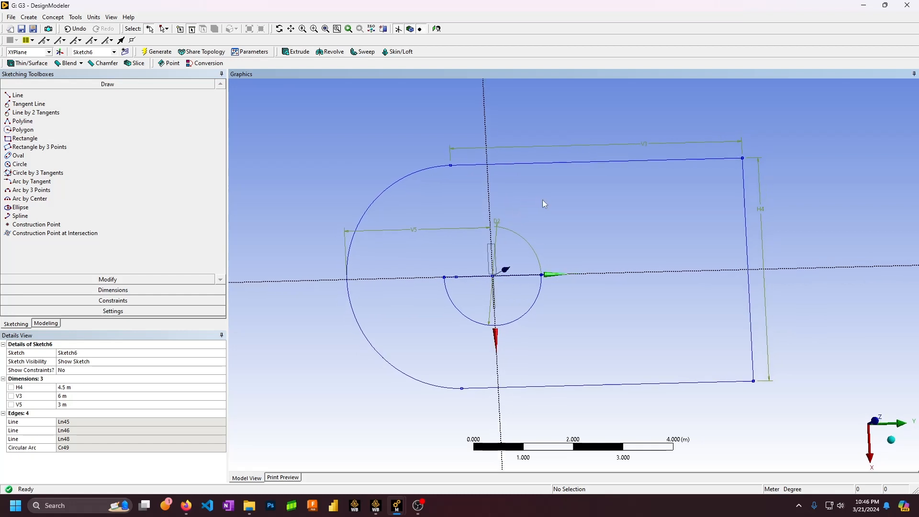
# Browse the Rectangle, Modify and Draw tools, then expand Dimensions for the General dimension tool
pyautogui.click(32, 139)
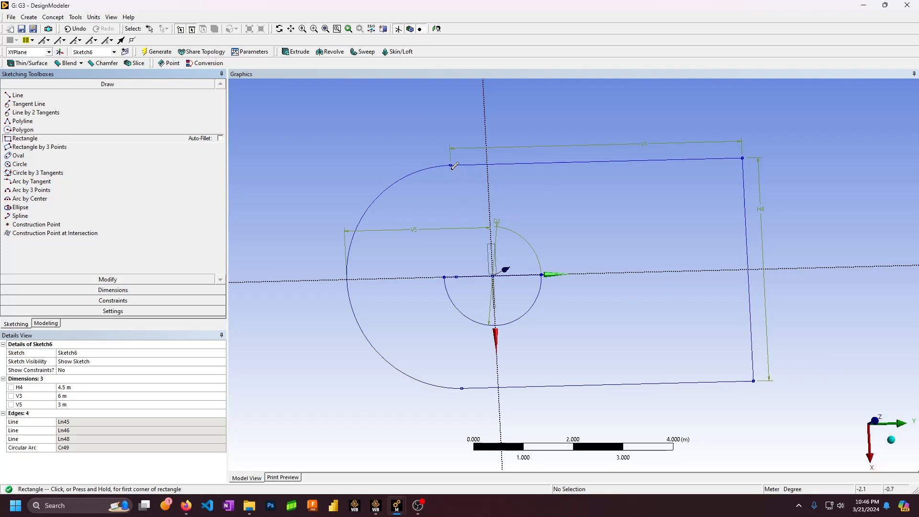
pyautogui.click(107, 279)
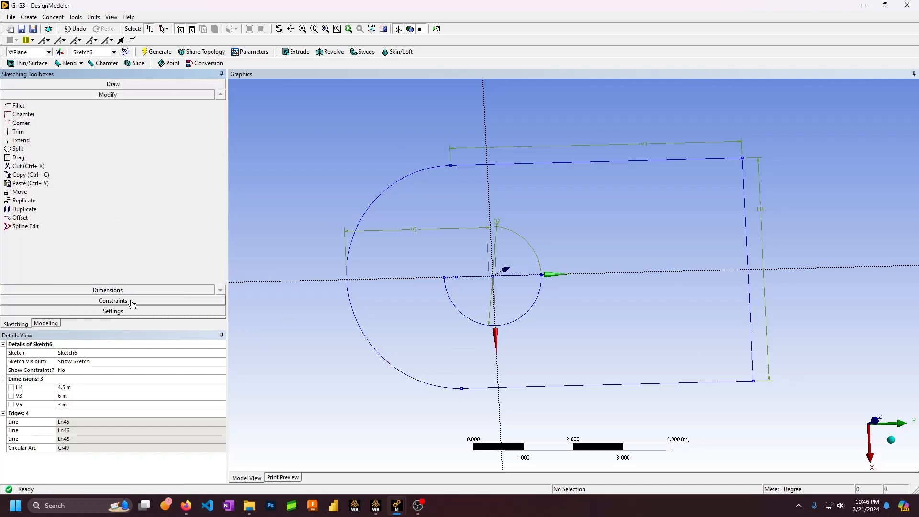
pyautogui.click(108, 85)
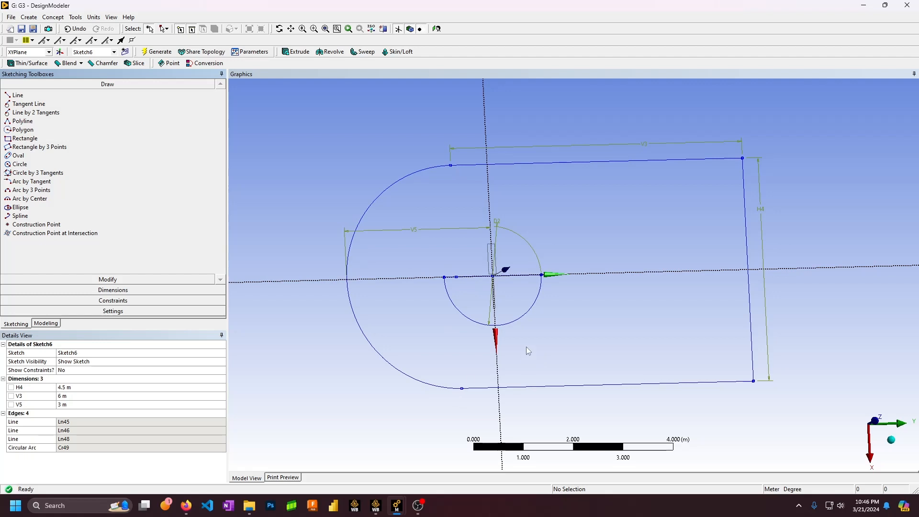
pyautogui.click(113, 289)
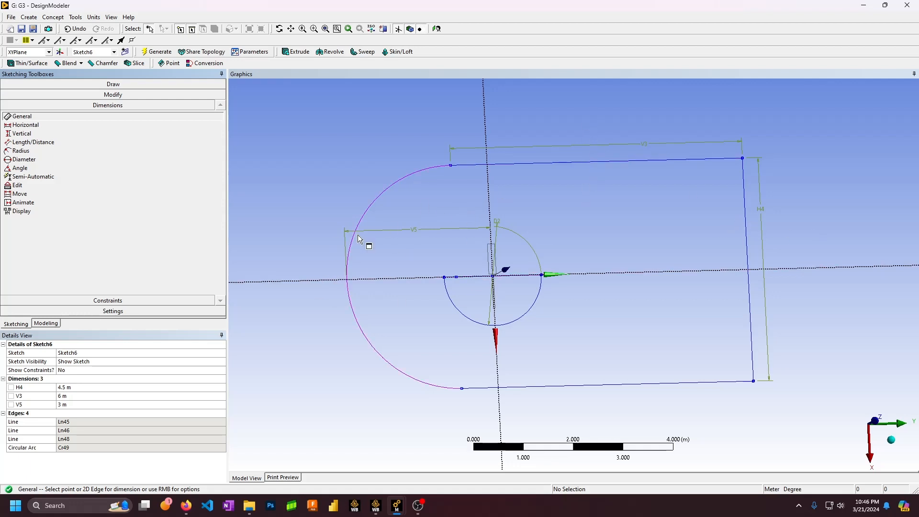
pyautogui.click(72, 134)
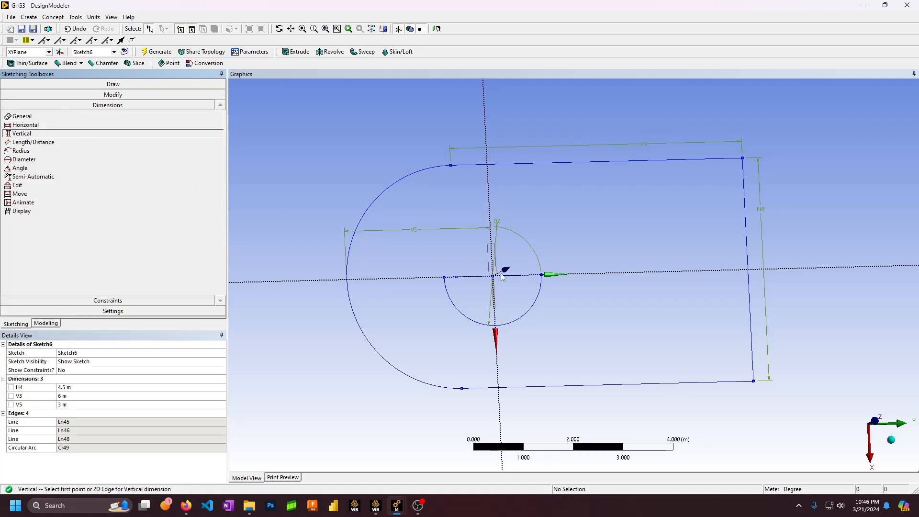
pyautogui.moveTo(503, 277)
pyautogui.mouseDown(button='middle')
pyautogui.moveTo(527, 180)
pyautogui.moveTo(522, 266)
pyautogui.mouseUp(button='middle')
pyautogui.moveTo(533, 219)
pyautogui.mouseDown(button='middle')
pyautogui.moveTo(531, 234)
pyautogui.moveTo(478, 234)
pyautogui.mouseUp(button='middle')
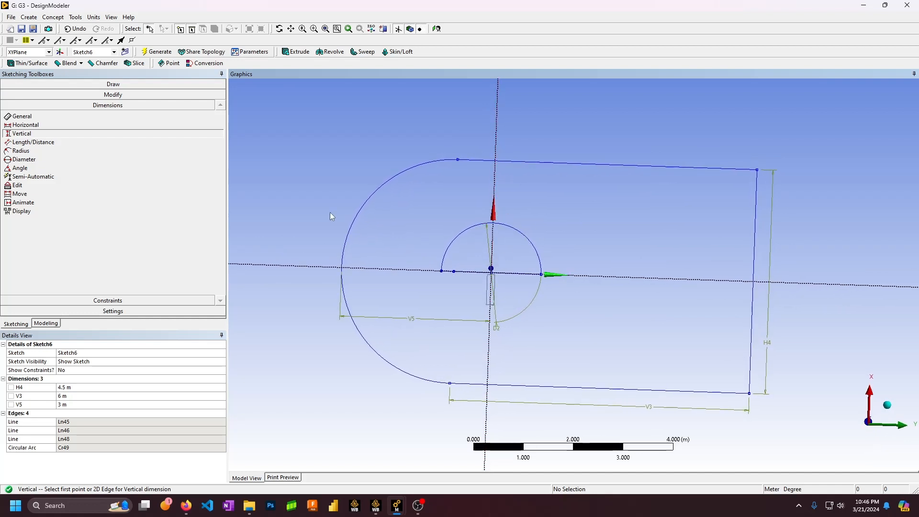
pyautogui.moveTo(346, 252); pyautogui.dragTo(390, 253, button='middle')
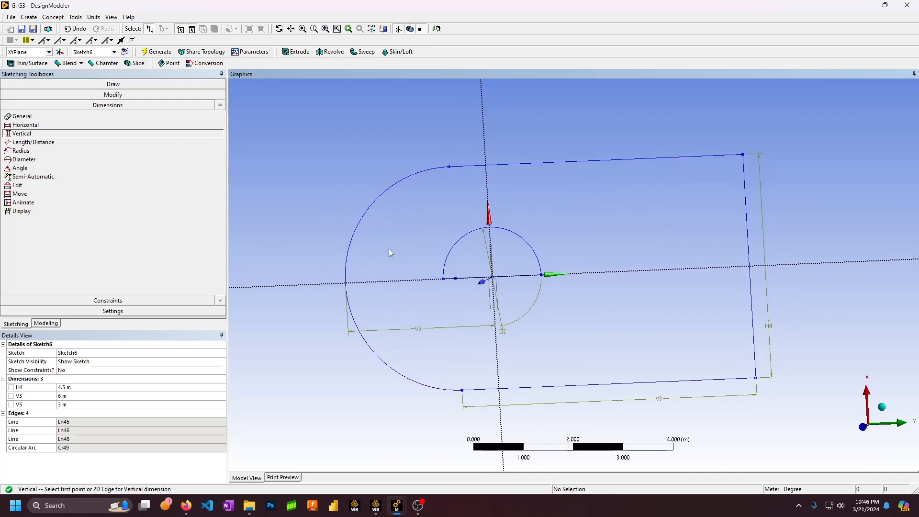
pyautogui.moveTo(353, 289); pyautogui.dragTo(353, 269, button='middle')
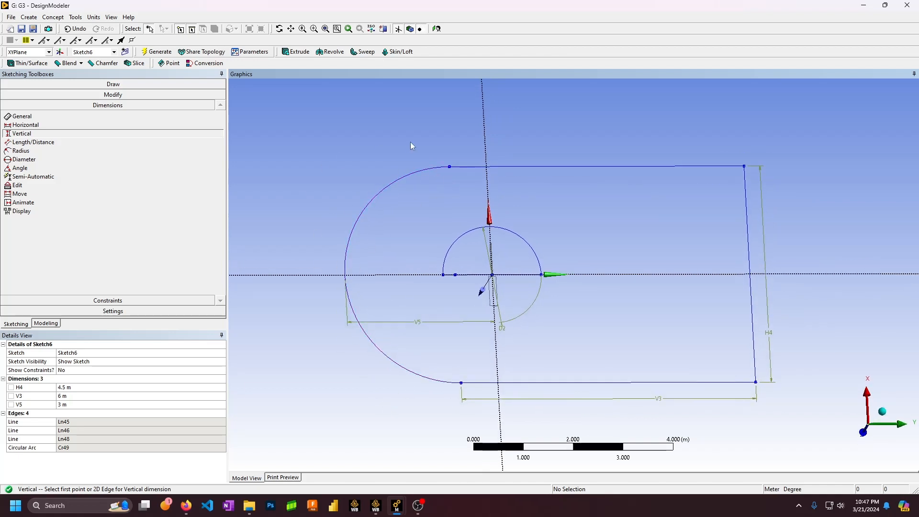
pyautogui.moveTo(462, 253)
pyautogui.mouseDown(button='middle')
pyautogui.moveTo(439, 273)
pyautogui.moveTo(448, 263)
pyautogui.mouseUp(button='middle')
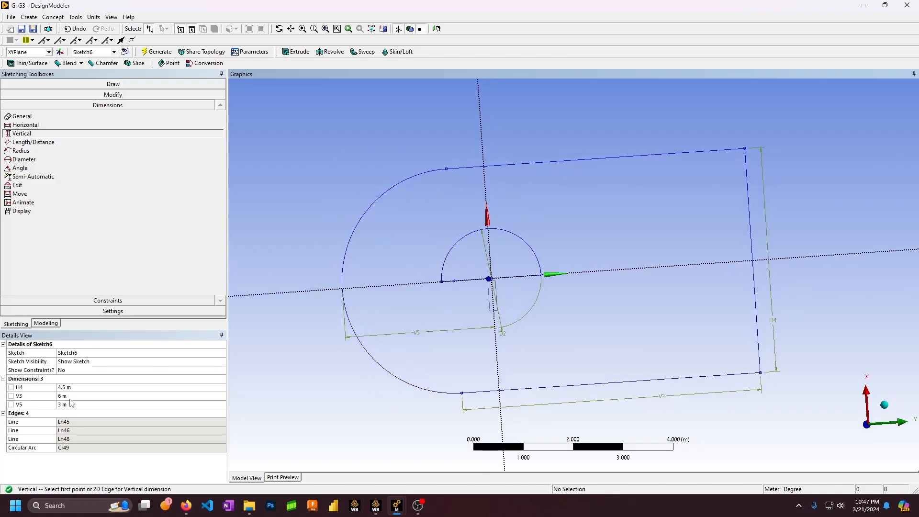
pyautogui.moveTo(434, 326)
pyautogui.mouseDown(button='middle')
pyautogui.moveTo(431, 251)
pyautogui.moveTo(434, 335)
pyautogui.moveTo(431, 289)
pyautogui.moveTo(431, 327)
pyautogui.mouseUp(button='middle')
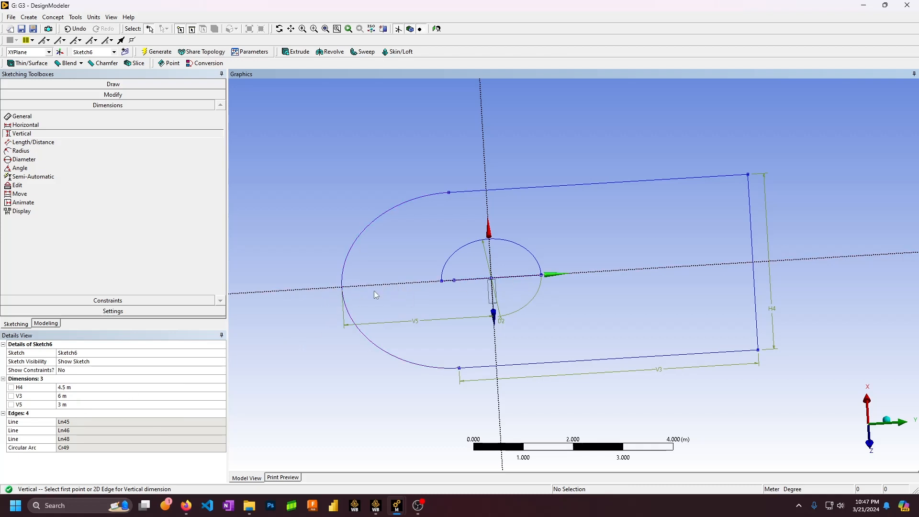
pyautogui.moveTo(546, 276); pyautogui.dragTo(541, 310, button='middle')
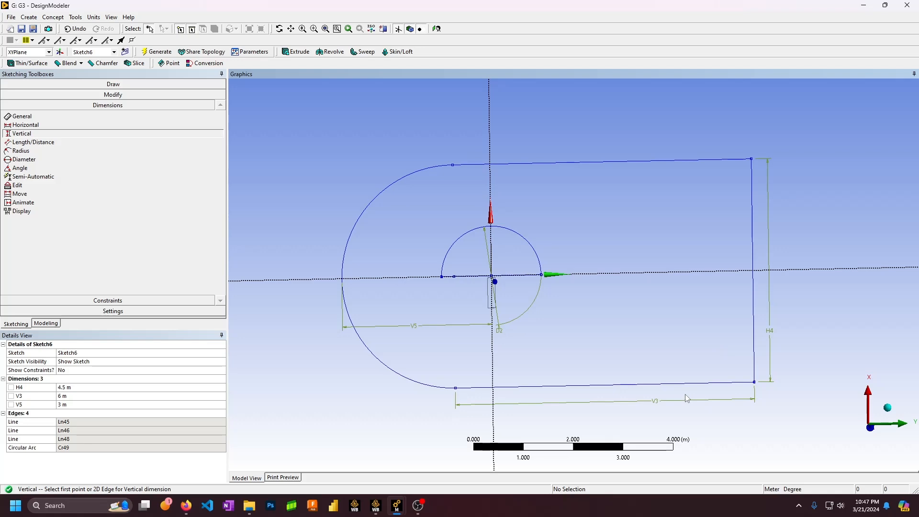
pyautogui.moveTo(561, 317)
pyautogui.mouseDown(button='middle')
pyautogui.moveTo(550, 263)
pyautogui.moveTo(588, 236)
pyautogui.moveTo(590, 224)
pyautogui.mouseUp(button='middle')
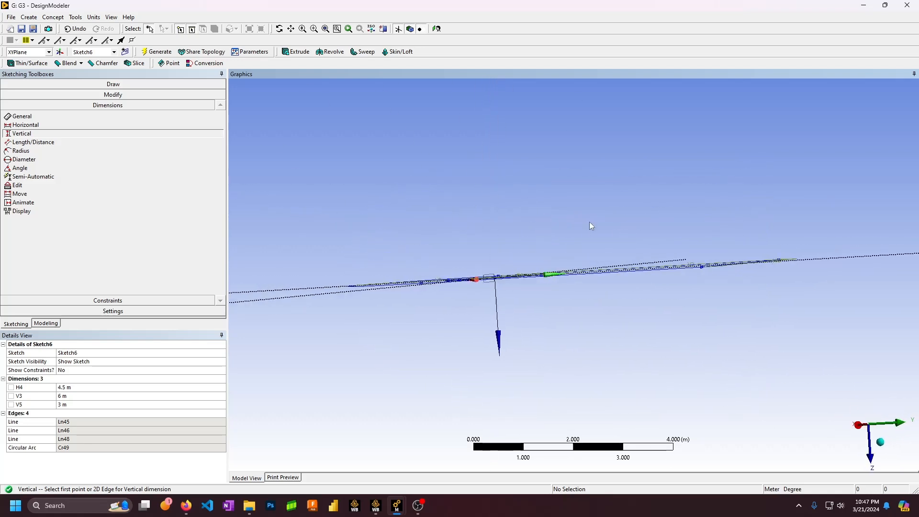
# Review the Revolve2 feature and the 3 parts, then select Sketch6
pyautogui.click(42, 321)
pyautogui.click(50, 195)
pyautogui.moveTo(565, 292); pyautogui.dragTo(575, 264, button='middle')
pyautogui.click(58, 203)
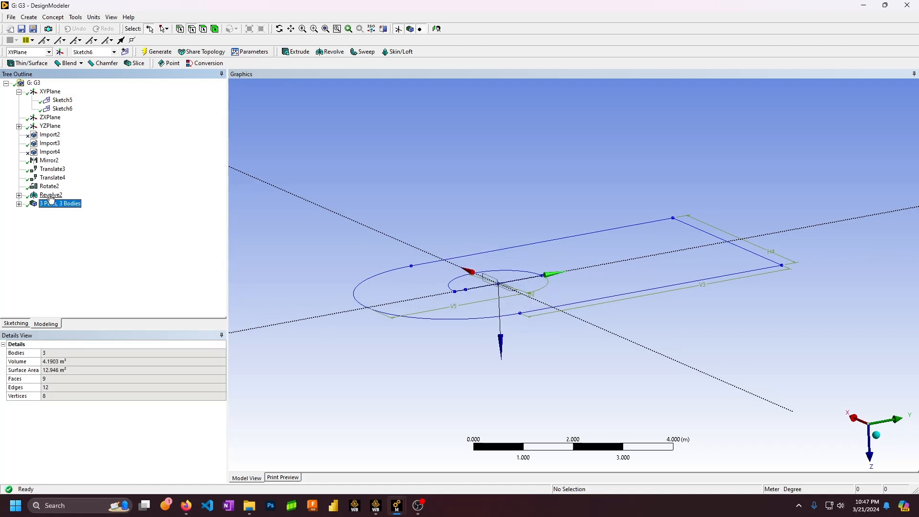
pyautogui.click(50, 196)
pyautogui.click(66, 109)
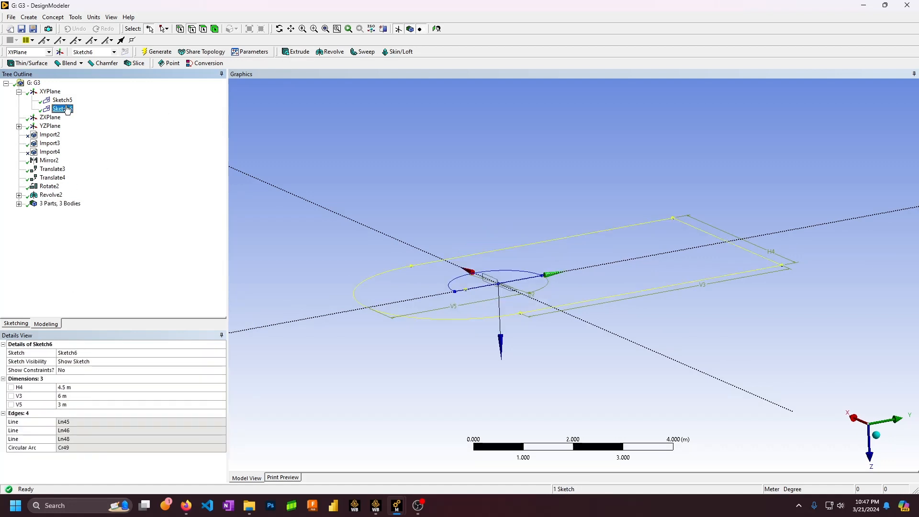
# Extrude Sketch6 with operation Add Frozen and direction Both - Symmetric
pyautogui.click(295, 52)
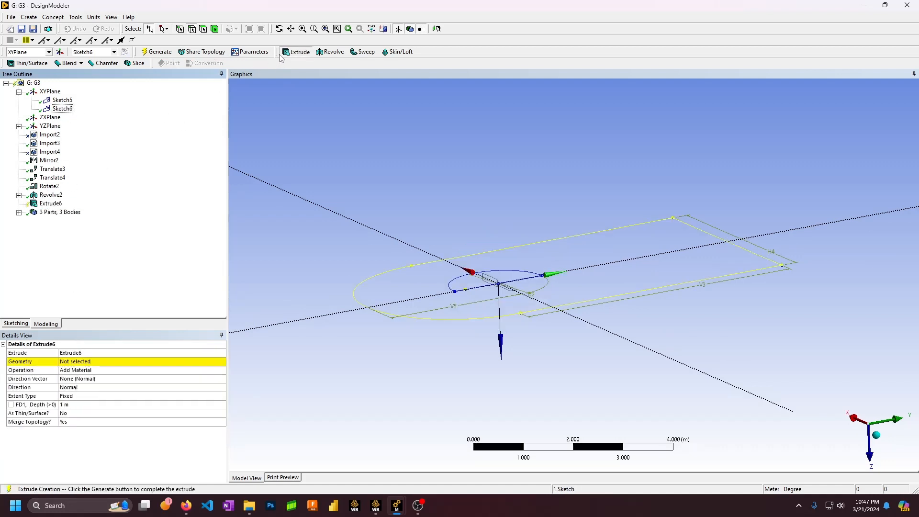
pyautogui.click(120, 371)
pyautogui.click(221, 371)
pyautogui.click(115, 385)
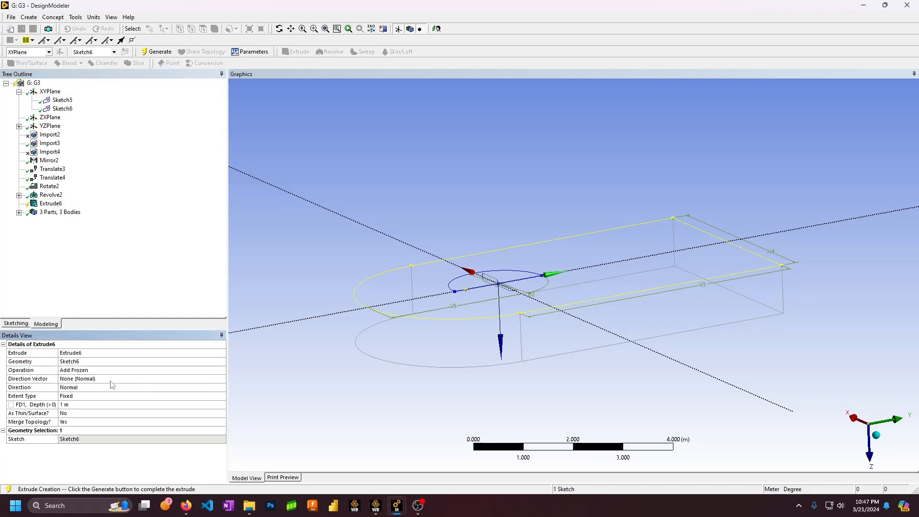
pyautogui.click(128, 388)
pyautogui.click(221, 387)
pyautogui.click(163, 407)
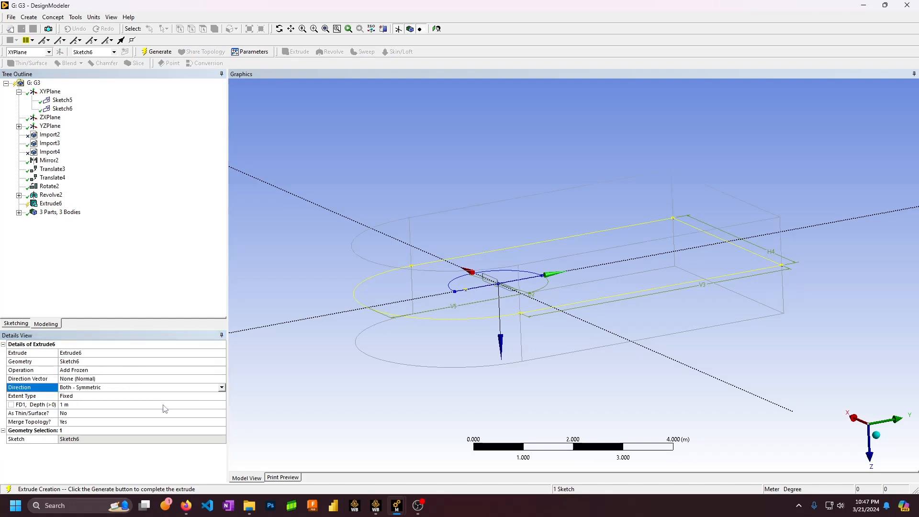
# Set the extrusion depth to 1.75 m, after first trying 2 m, and generate it
pyautogui.moveTo(346, 352)
pyautogui.mouseDown(button='middle')
pyautogui.moveTo(433, 337)
pyautogui.moveTo(395, 360)
pyautogui.mouseUp(button='middle')
pyautogui.click(112, 405)
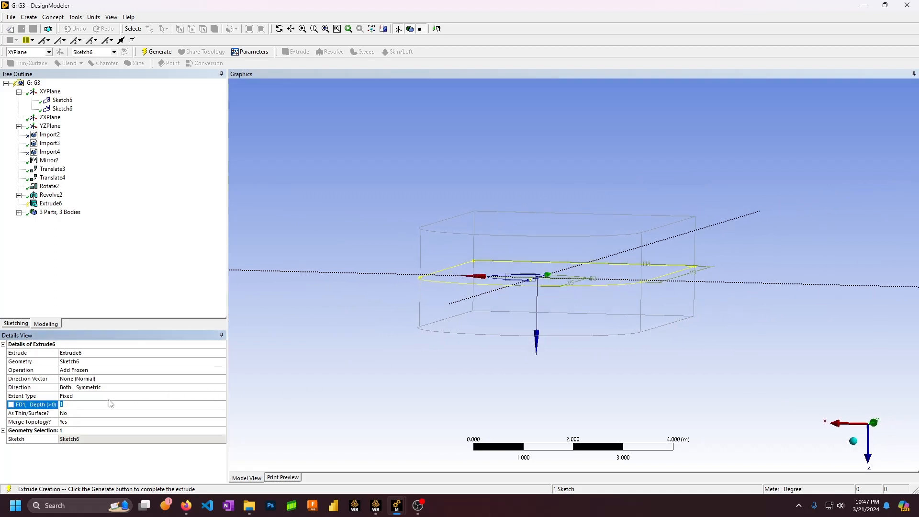
pyautogui.write('2')
pyautogui.press('Return')
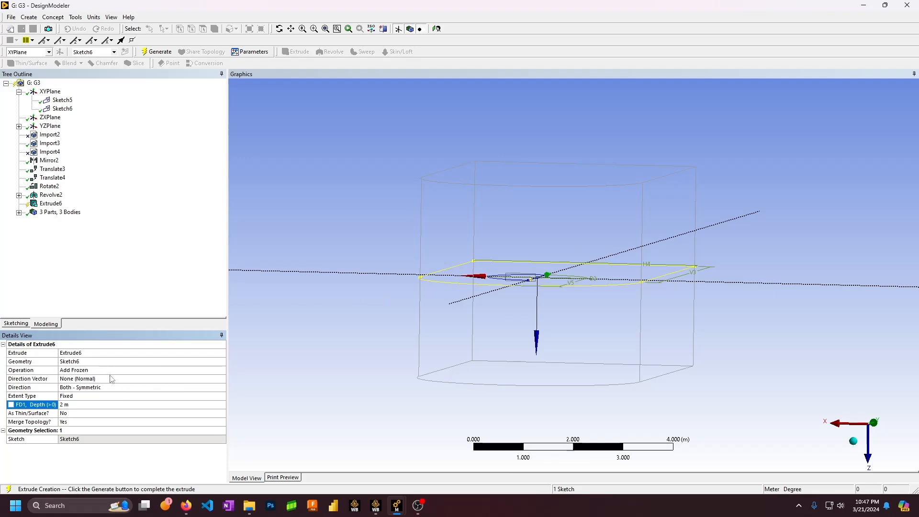
pyautogui.moveTo(558, 302); pyautogui.dragTo(533, 303, button='middle')
pyautogui.click(96, 405)
pyautogui.write('1.75')
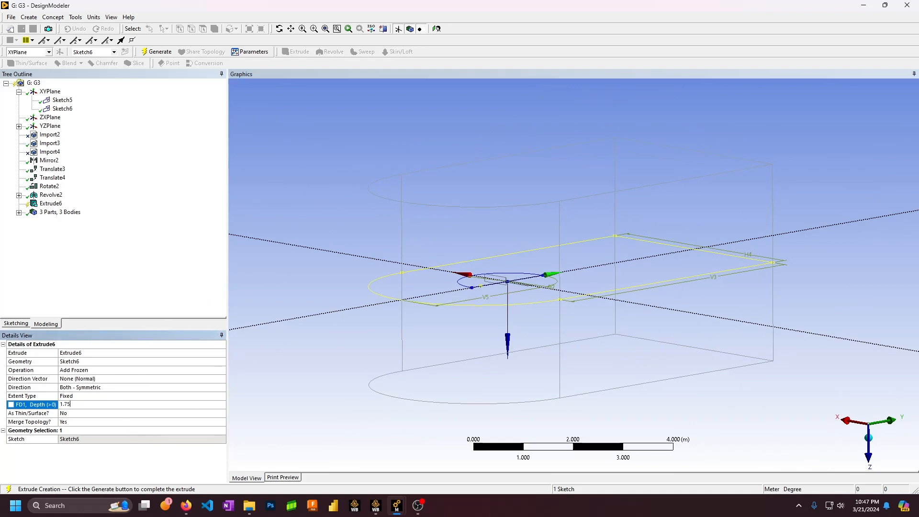
pyautogui.press('Return')
pyautogui.moveTo(378, 294); pyautogui.dragTo(410, 312, button='middle')
pyautogui.click(156, 51)
# Expand the bodies list to check the resulting 4 bodies, including bbbb
pyautogui.moveTo(550, 271); pyautogui.dragTo(485, 299, button='middle')
pyautogui.scroll(-2, 559, 291)
pyautogui.scroll(5, 541, 301)
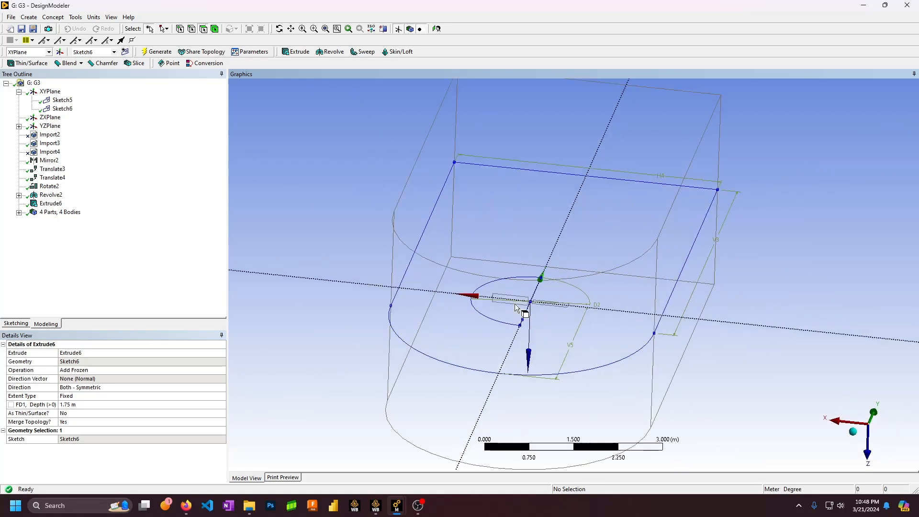
pyautogui.scroll(-3, 527, 309)
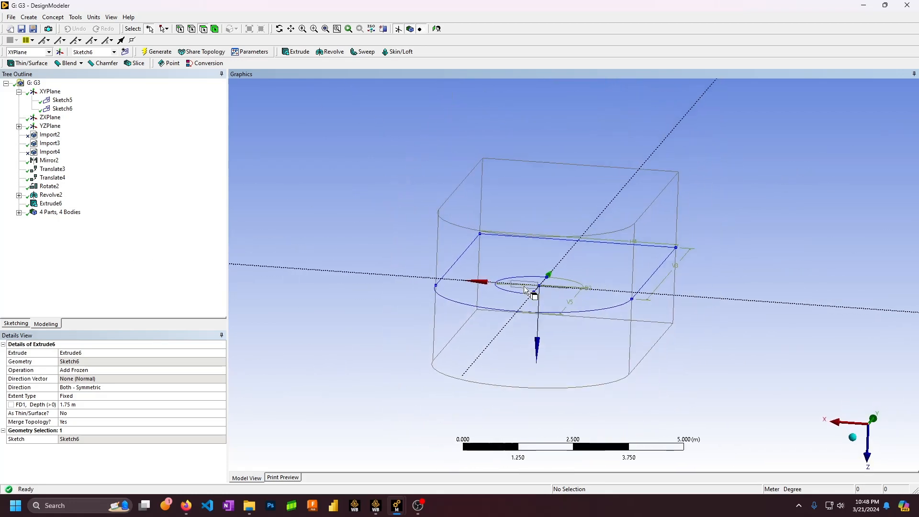
pyautogui.click(20, 212)
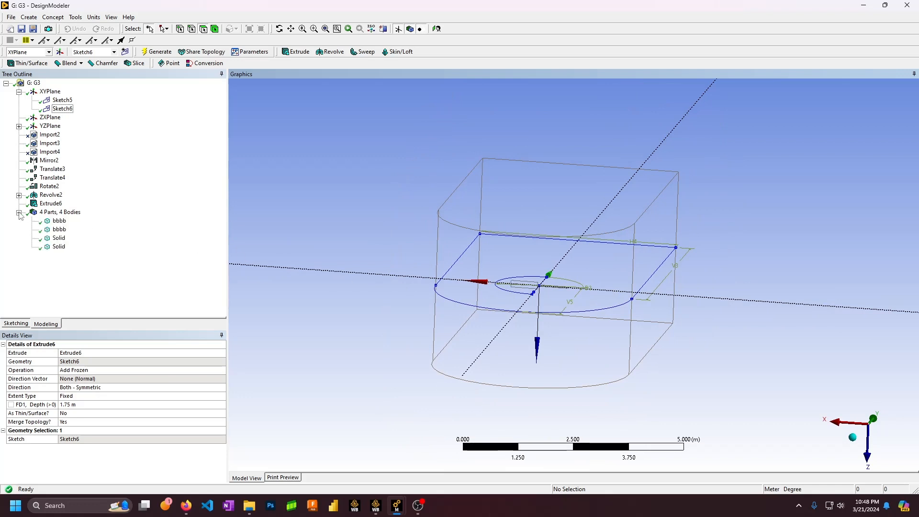
pyautogui.click(54, 221)
pyautogui.click(19, 212)
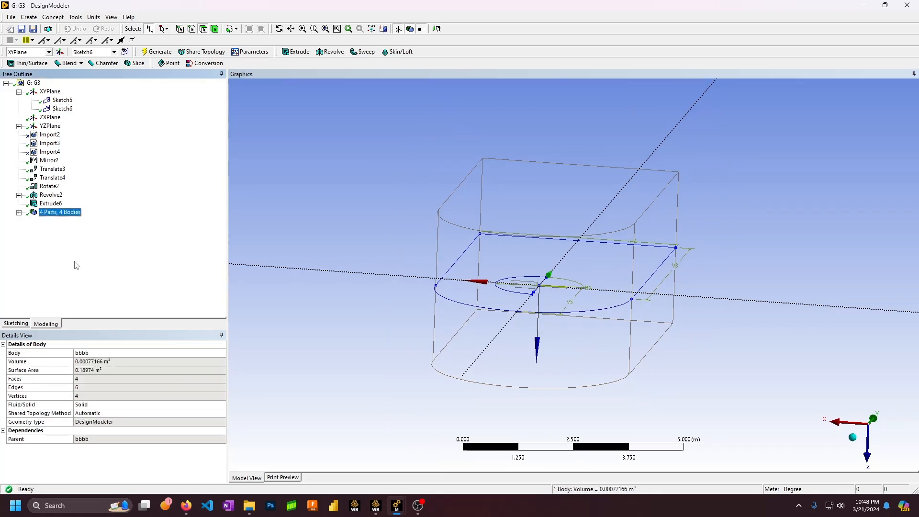
# Create a Boolean4 feature set to the Subtract operation
pyautogui.click(29, 17)
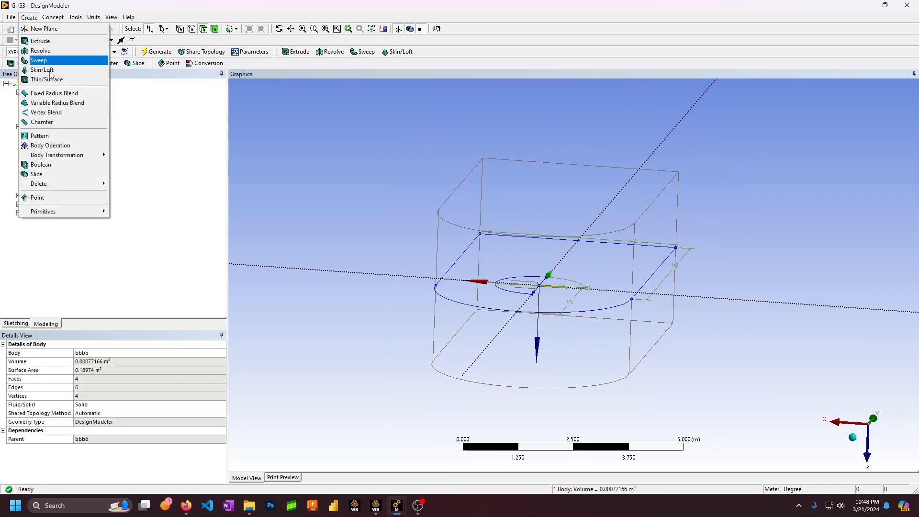
pyautogui.click(81, 165)
pyautogui.click(50, 213)
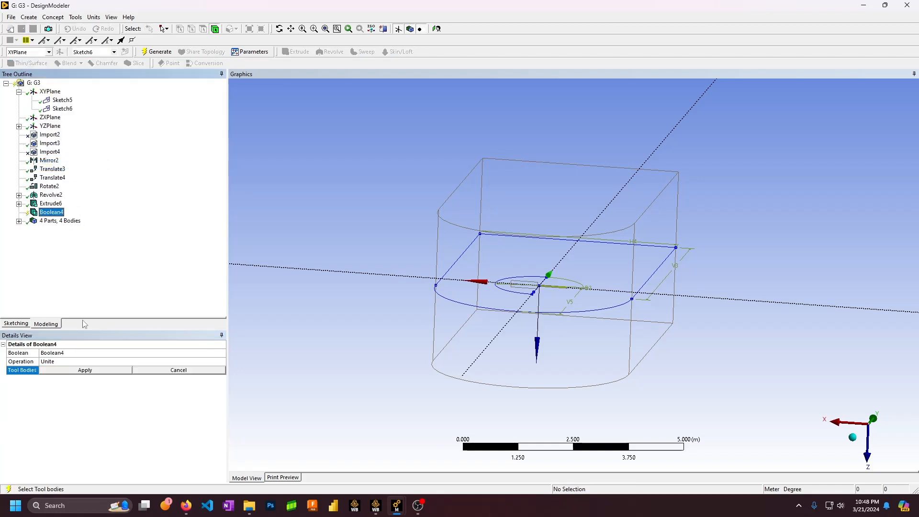
pyautogui.click(101, 370)
pyautogui.click(216, 362)
pyautogui.click(220, 362)
# Choose the enclosure as target body and the sphere as tool body
pyautogui.click(199, 375)
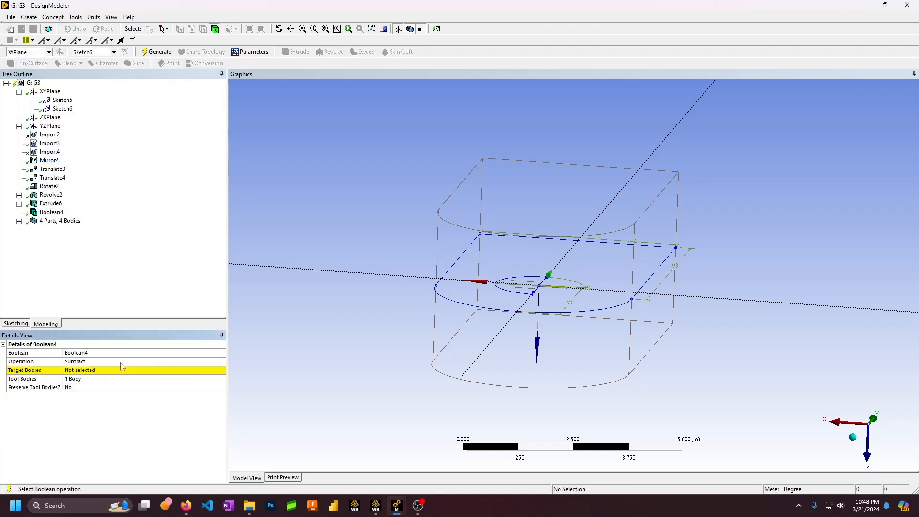
pyautogui.click(112, 370)
pyautogui.click(19, 221)
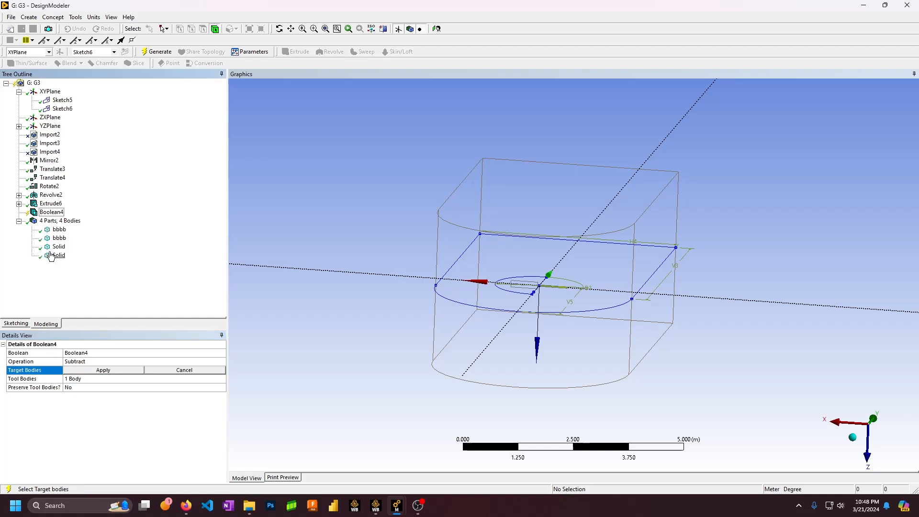
pyautogui.click(50, 248)
pyautogui.click(56, 257)
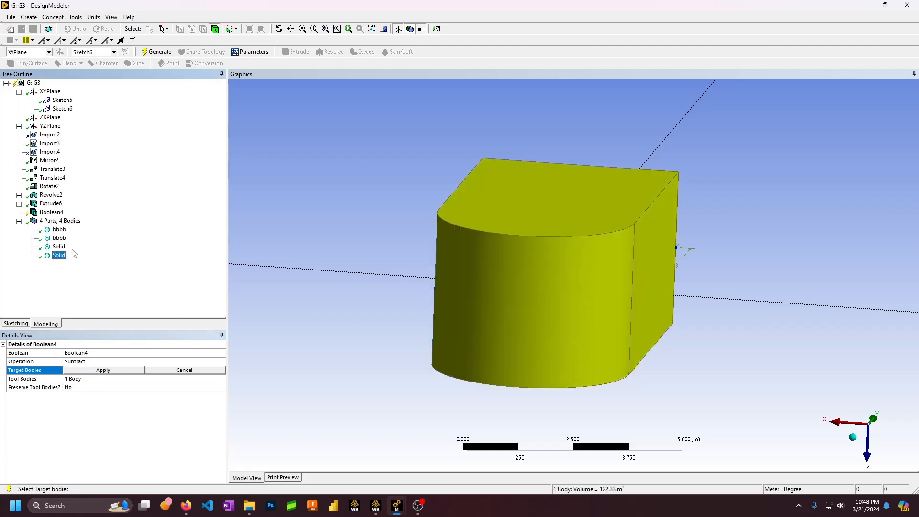
pyautogui.click(108, 372)
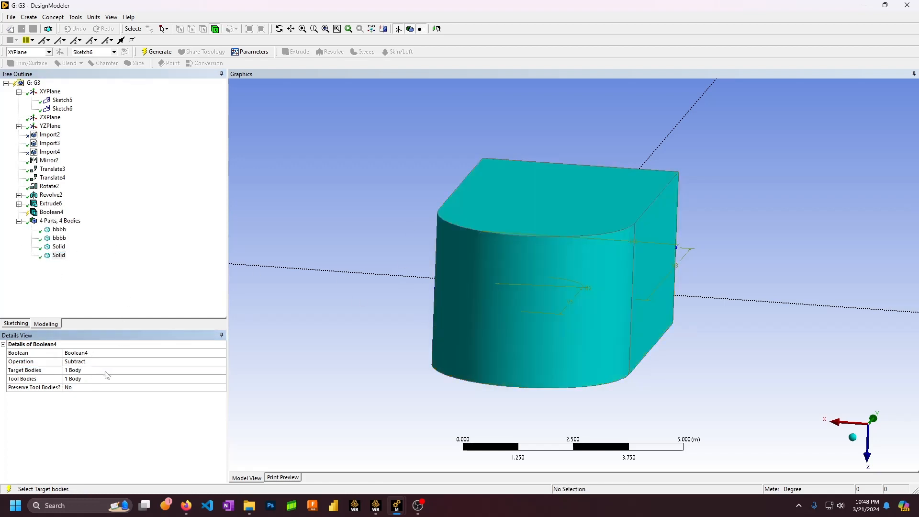
pyautogui.click(58, 246)
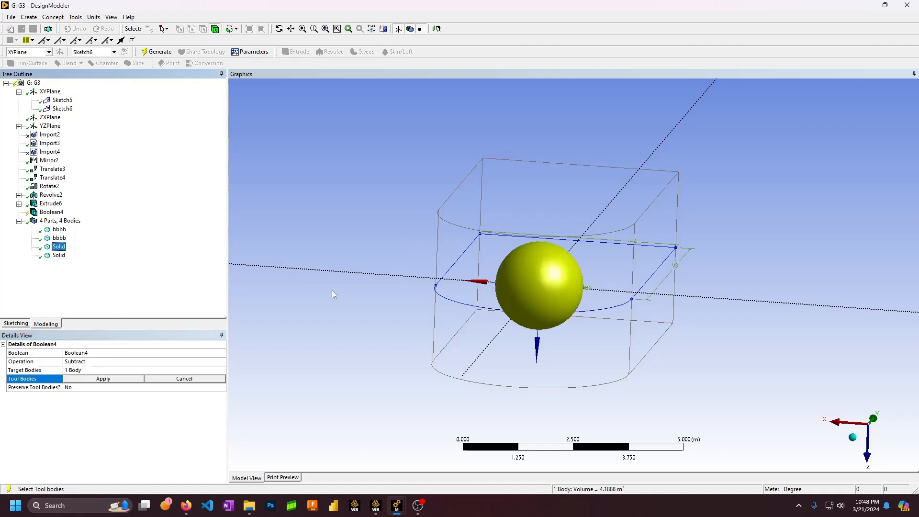
pyautogui.click(105, 382)
# Apply the single tool body and set Preserve Tool Bodies? to Yes
pyautogui.click(197, 389)
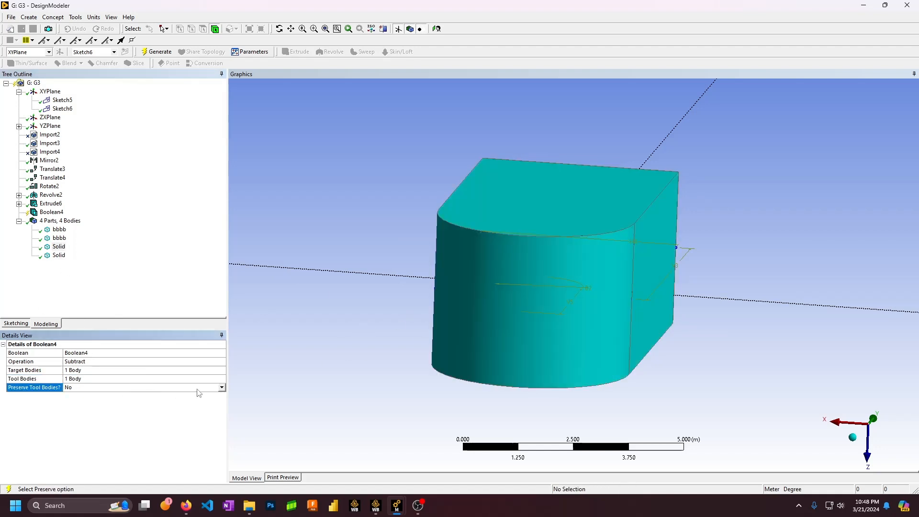
pyautogui.click(222, 387)
pyautogui.click(69, 401)
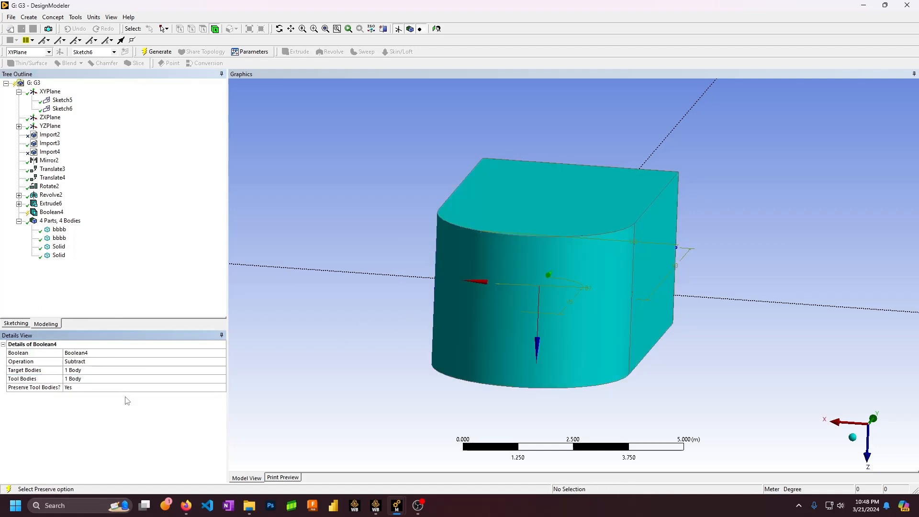
# Rename the sphere body to rr
pyautogui.click(58, 247)
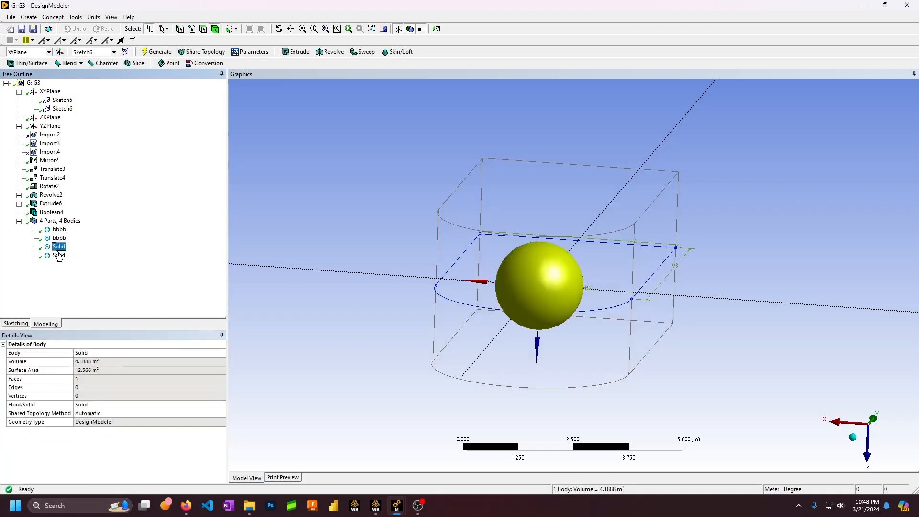
pyautogui.click(96, 353)
pyautogui.write('n')
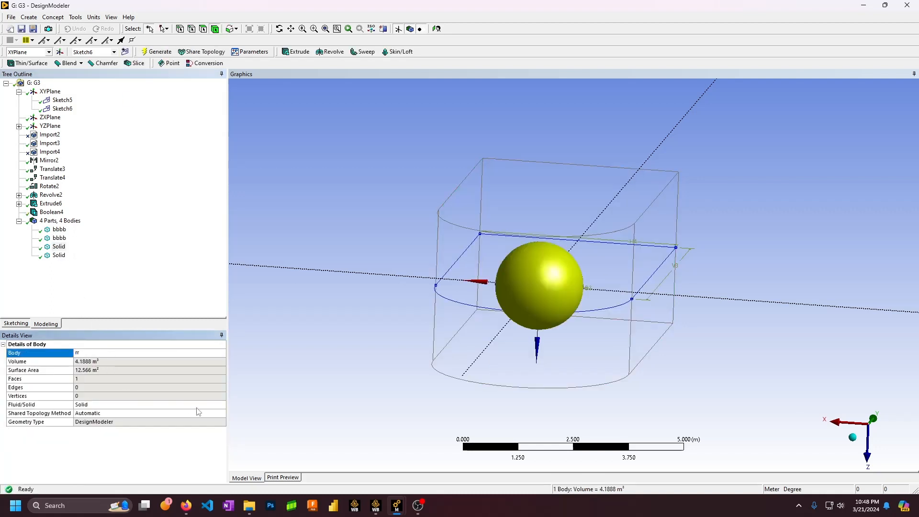
pyautogui.click(31, 405)
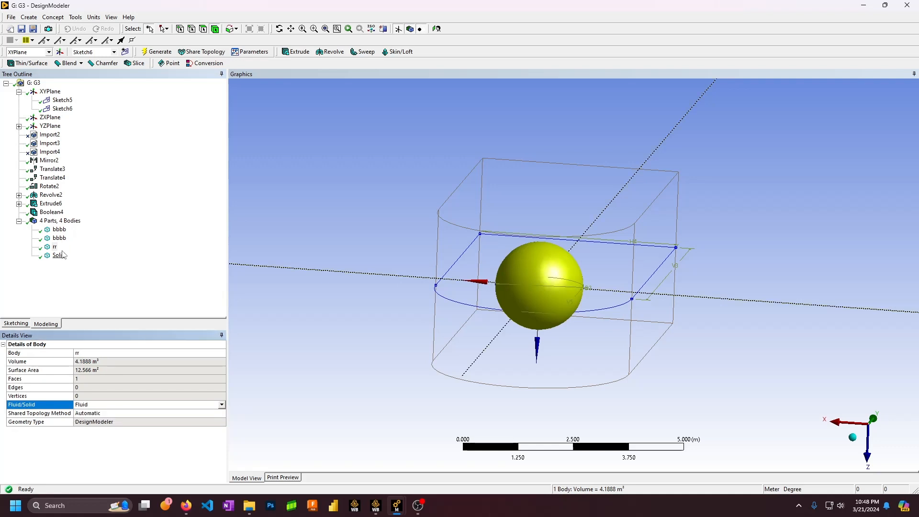
# Rename the enclosure body to wt and set it to Fluid
pyautogui.click(59, 255)
pyautogui.click(100, 352)
pyautogui.write('wt')
pyautogui.click(217, 412)
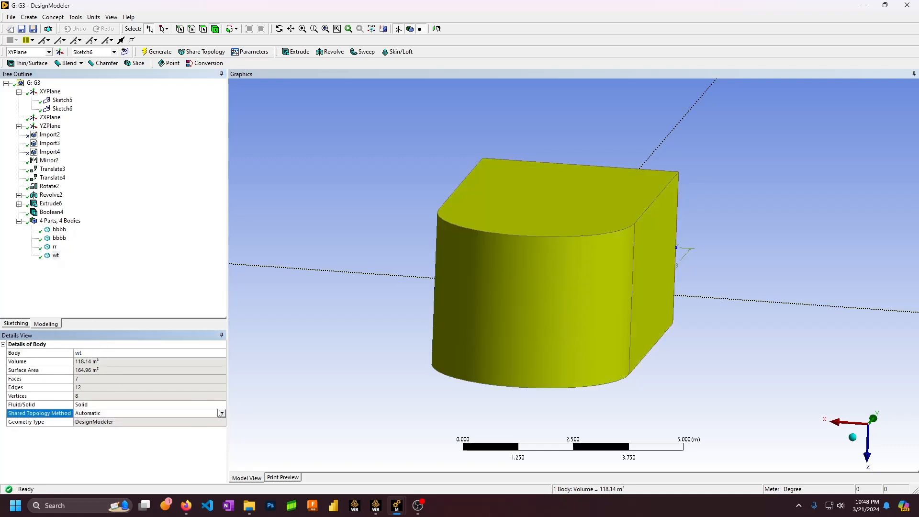
pyautogui.click(221, 405)
pyautogui.click(222, 405)
pyautogui.click(214, 417)
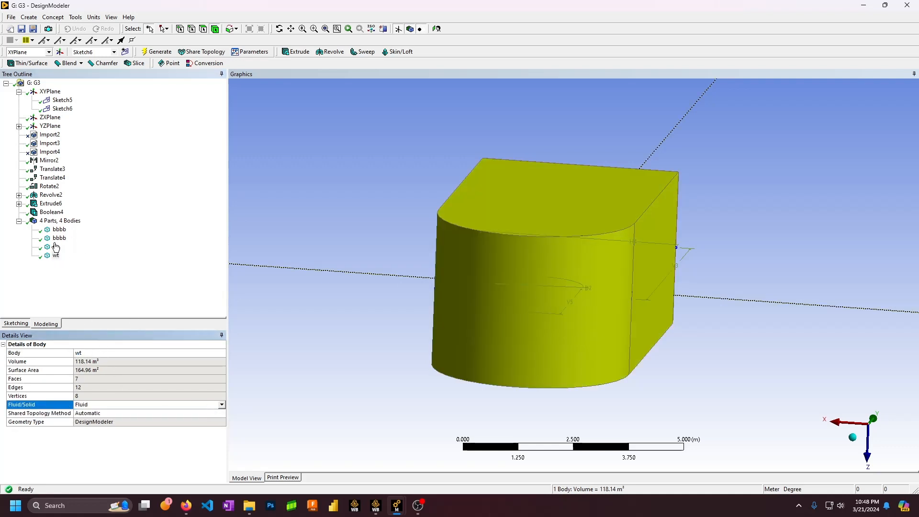
pyautogui.click(51, 212)
# Create a new Boolean with the rr sphere applied as target body
pyautogui.click(29, 17)
pyautogui.moveTo(95, 154)
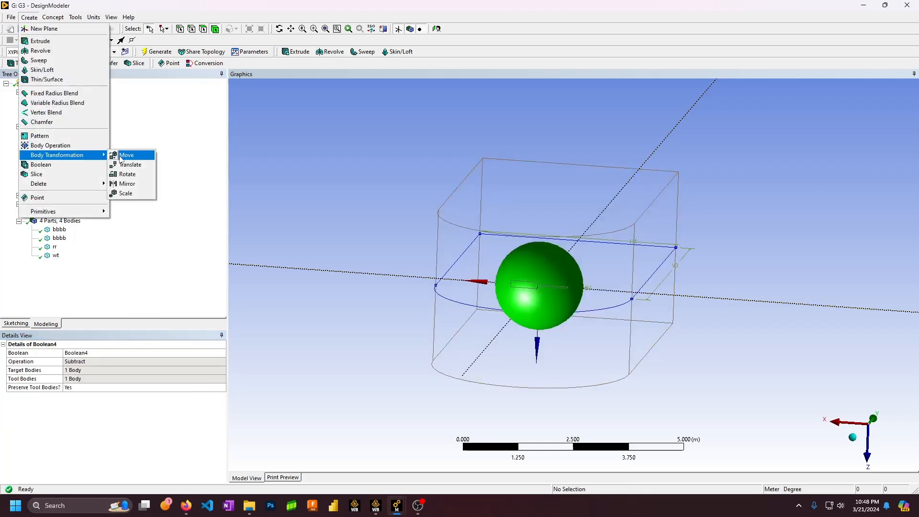
pyautogui.click(53, 164)
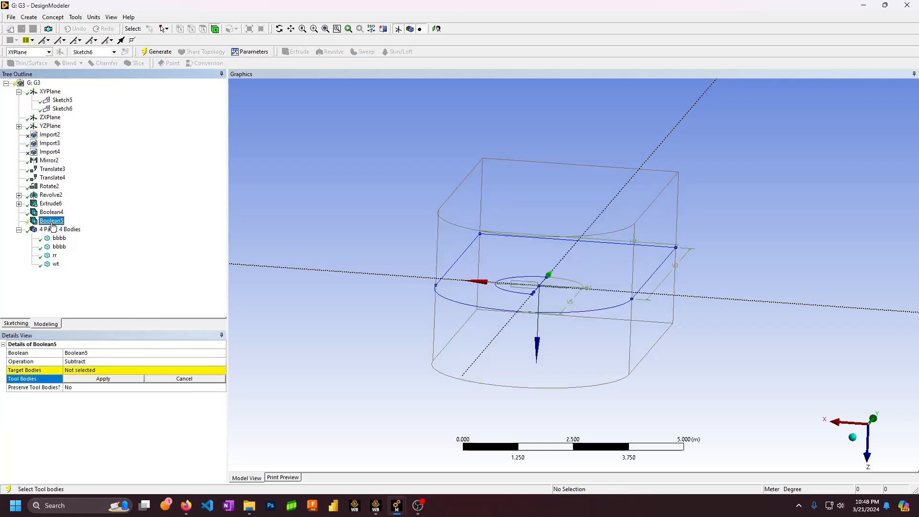
pyautogui.click(88, 371)
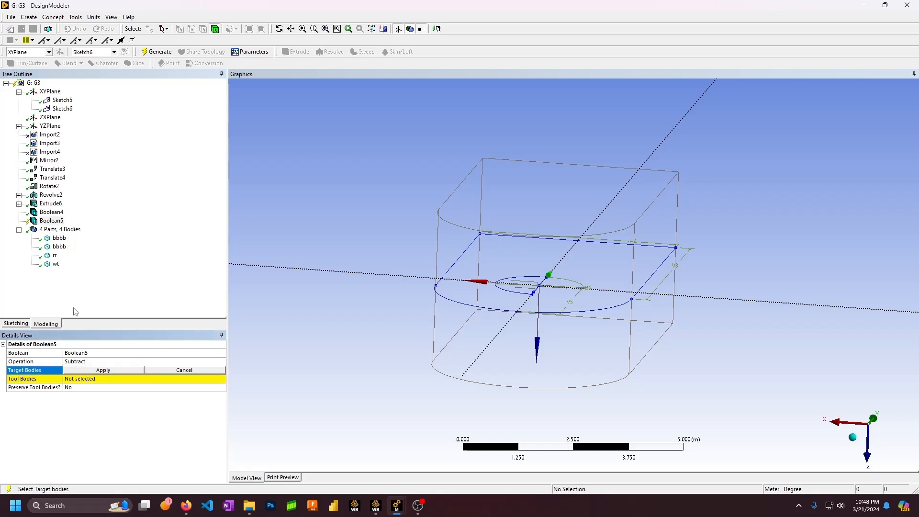
pyautogui.click(56, 257)
pyautogui.click(91, 370)
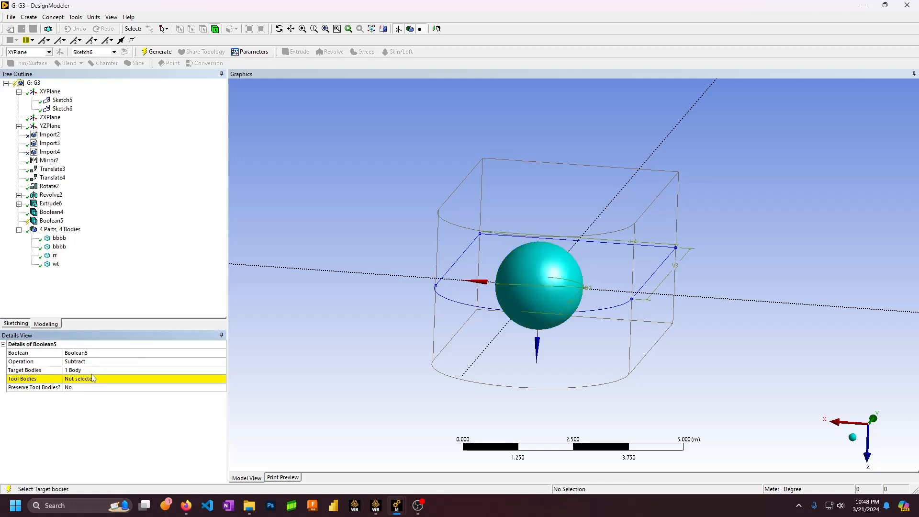
pyautogui.click(91, 379)
# Apply both bbbb bodies as tool bodies and generate the subtraction
pyautogui.click(47, 246)
pyautogui.keyDown('ctrl'); pyautogui.click(60, 238); pyautogui.keyUp('ctrl')
pyautogui.click(103, 379)
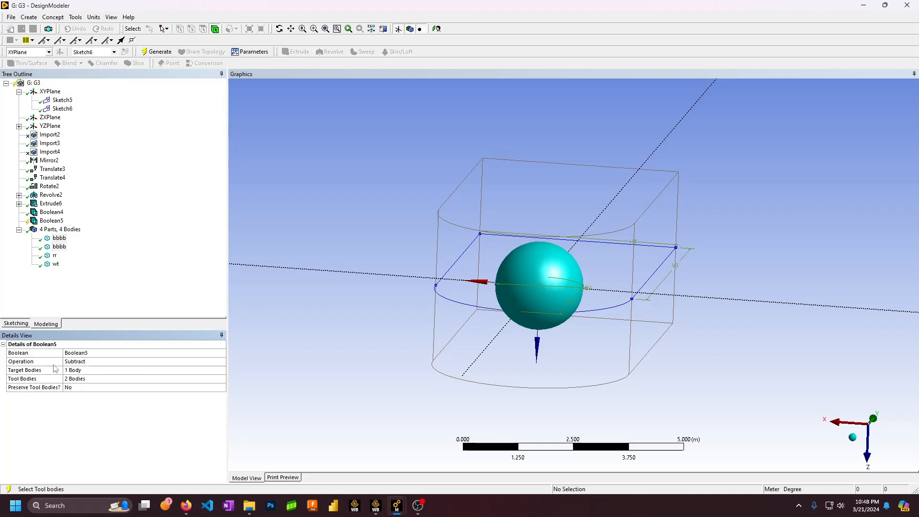
pyautogui.click(162, 53)
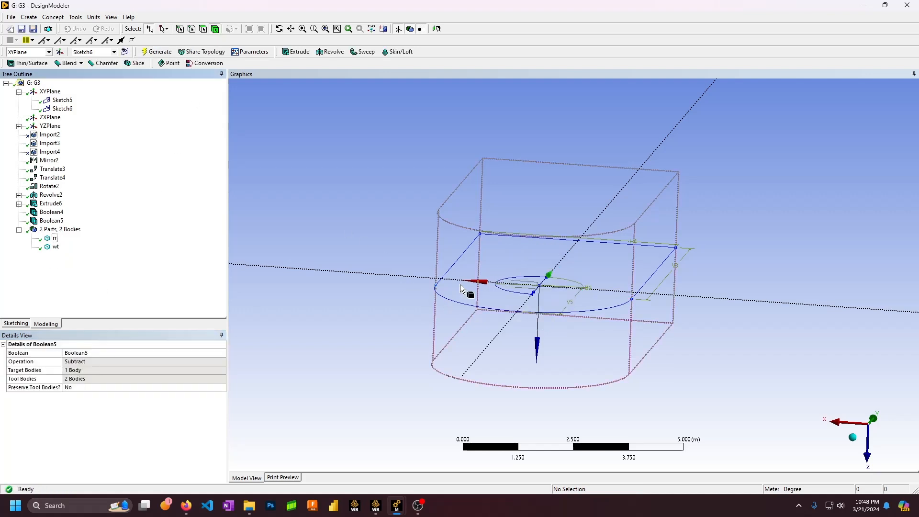
# Inspect the details of the rr and wt bodies from a side view
pyautogui.moveTo(468, 291); pyautogui.dragTo(432, 257, button='middle')
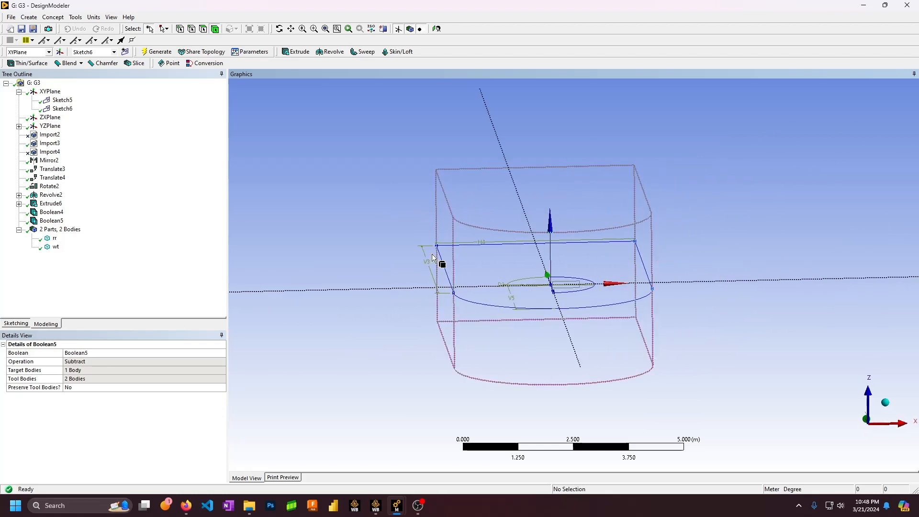
pyautogui.click(54, 238)
pyautogui.scroll(-2, 487, 291)
pyautogui.scroll(3, 487, 291)
pyautogui.click(54, 247)
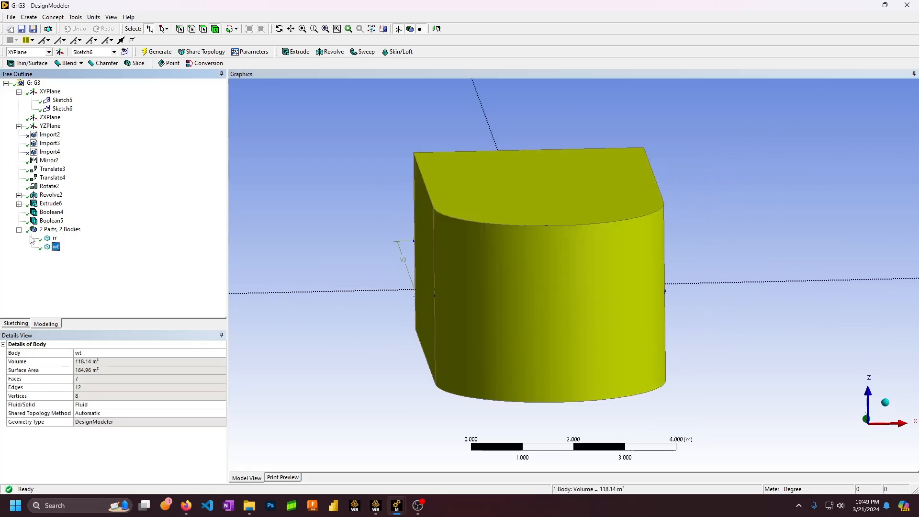
pyautogui.click(19, 230)
pyautogui.click(19, 230)
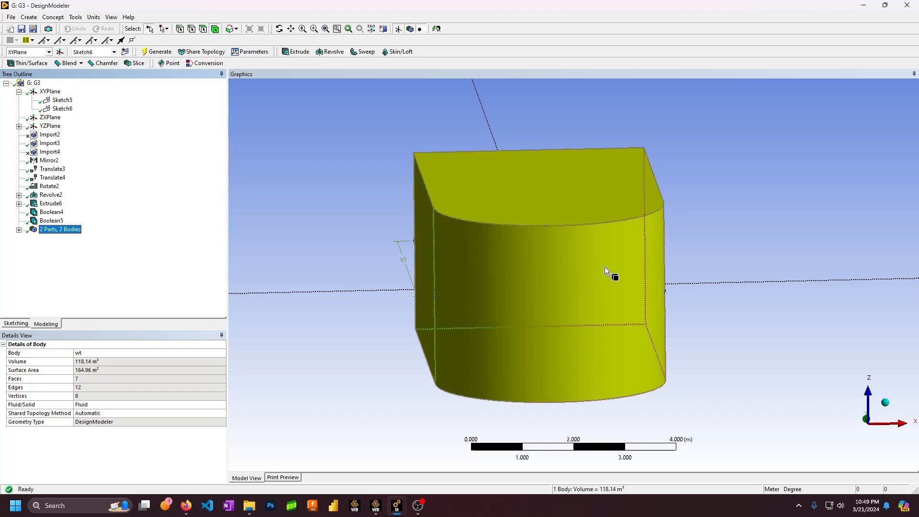
pyautogui.moveTo(604, 268); pyautogui.dragTo(552, 236, button='middle')
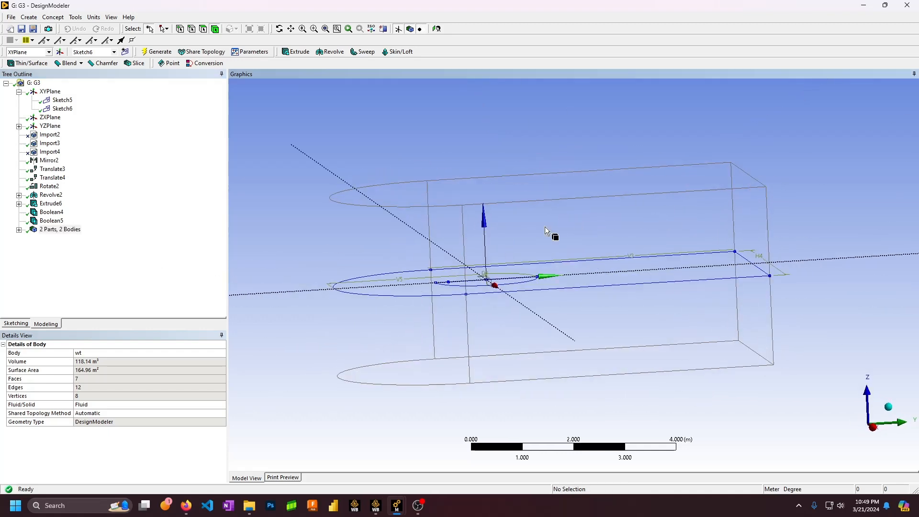
# Expand YZPlane, select Sketch2 and zoom in on its rectangle
pyautogui.click(19, 126)
pyautogui.click(63, 134)
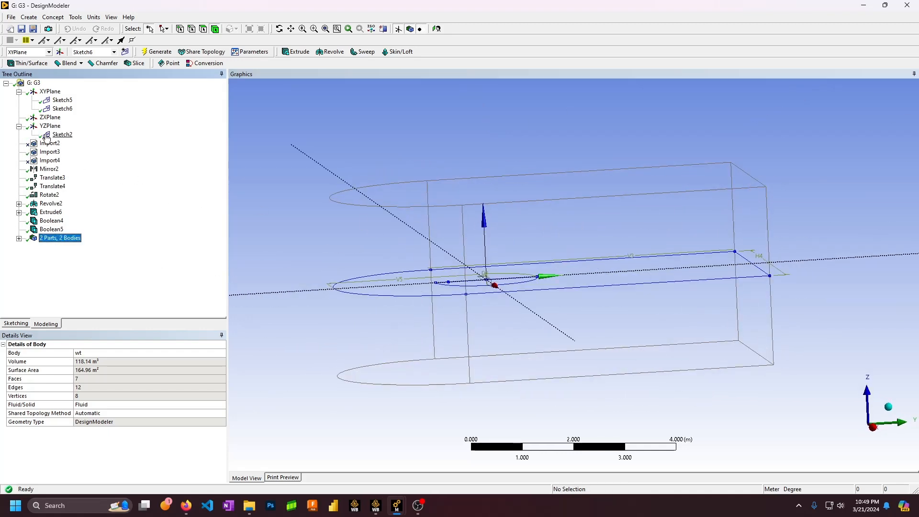
pyautogui.scroll(2, 404, 263)
pyautogui.moveTo(406, 262)
pyautogui.keyDown('ctrl'); pyautogui.mouseDown(button='middle')
pyautogui.moveTo(493, 243)
pyautogui.moveTo(429, 213)
pyautogui.moveTo(535, 256)
pyautogui.moveTo(507, 242)
pyautogui.moveTo(486, 253)
pyautogui.moveTo(439, 253)
pyautogui.moveTo(543, 256)
pyautogui.mouseUp(button='middle'); pyautogui.keyUp('ctrl')
pyautogui.scroll(5, 498, 251)
pyautogui.scroll(4, 486, 253)
pyautogui.scroll(-2, 427, 258)
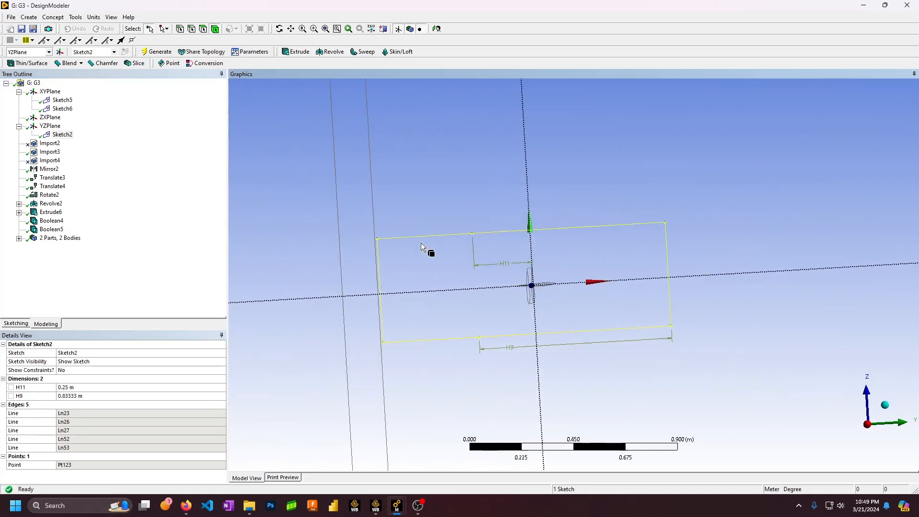
pyautogui.scroll(2, 479, 265)
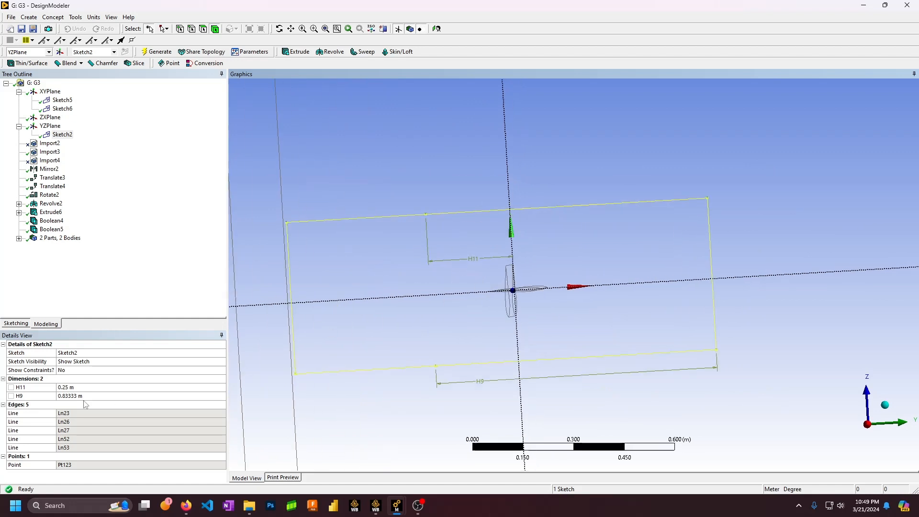
# Delete Sketch2, confirming with Yes, then select the YZPlane
pyautogui.click(34, 389)
pyautogui.press('Delete')
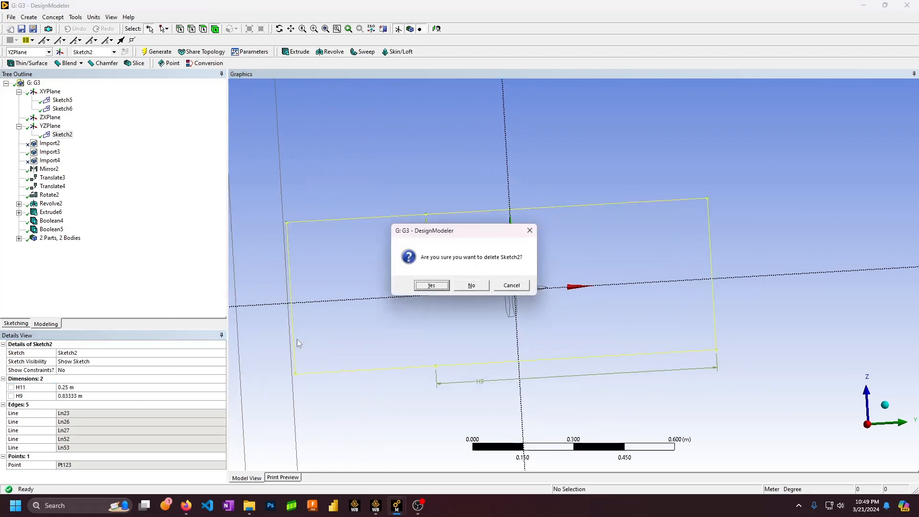
pyautogui.click(431, 285)
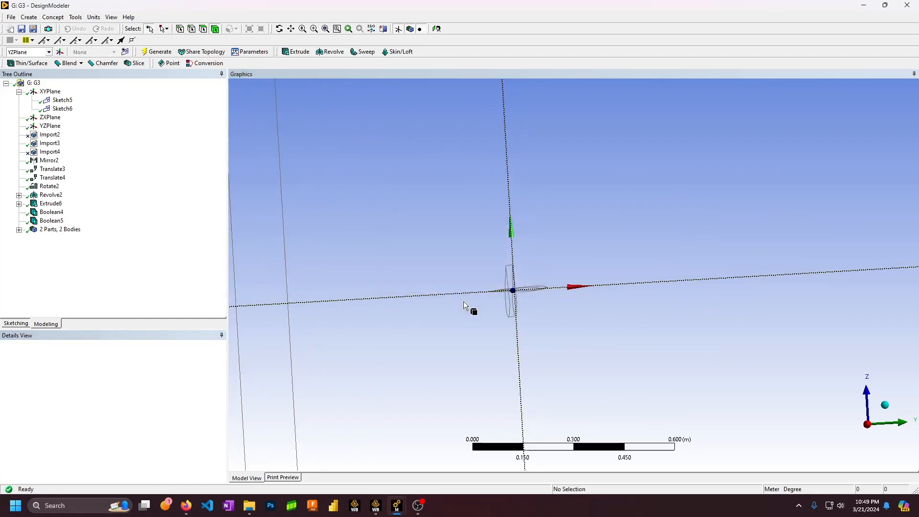
pyautogui.click(50, 126)
# Orbit and zoom around the model, briefly selecting the enclosure body to check it
pyautogui.moveTo(523, 195); pyautogui.dragTo(440, 316, button='middle')
pyautogui.scroll(-5, 527, 218)
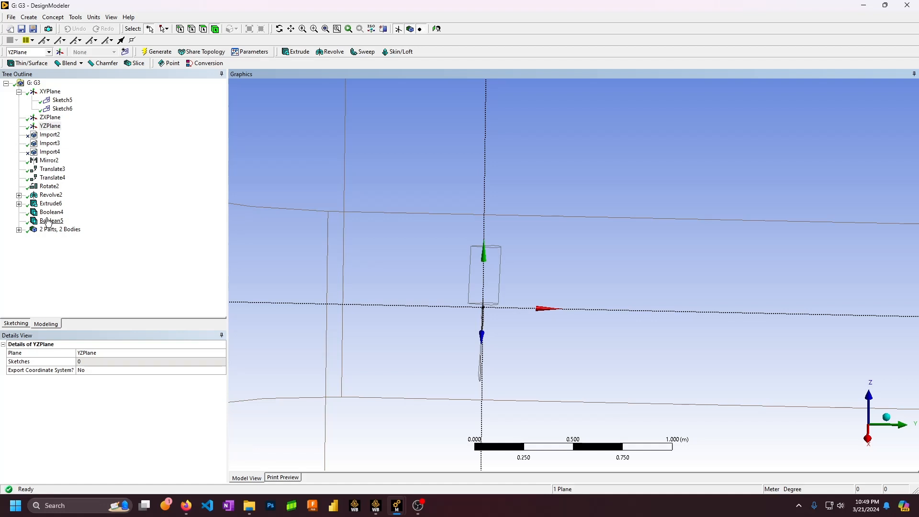
pyautogui.scroll(-6, 585, 229)
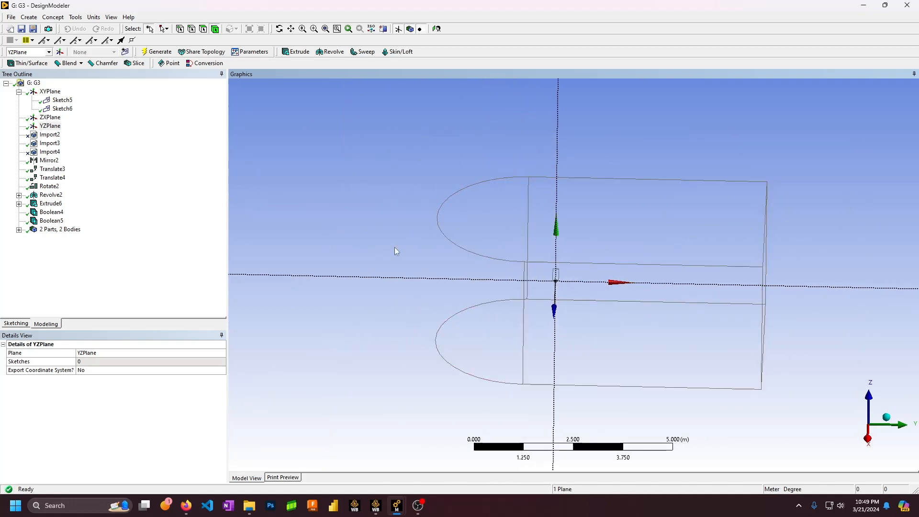
pyautogui.scroll(6, 521, 296)
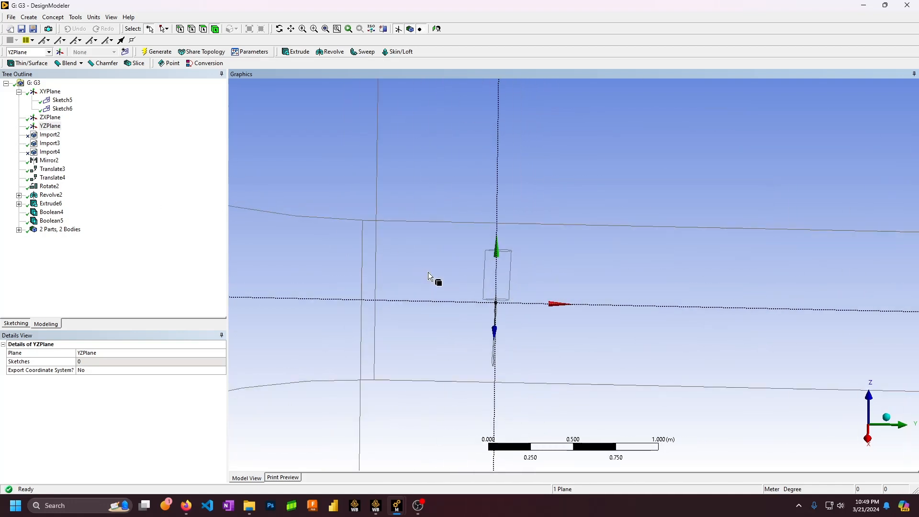
pyautogui.moveTo(503, 303); pyautogui.dragTo(510, 266, button='middle')
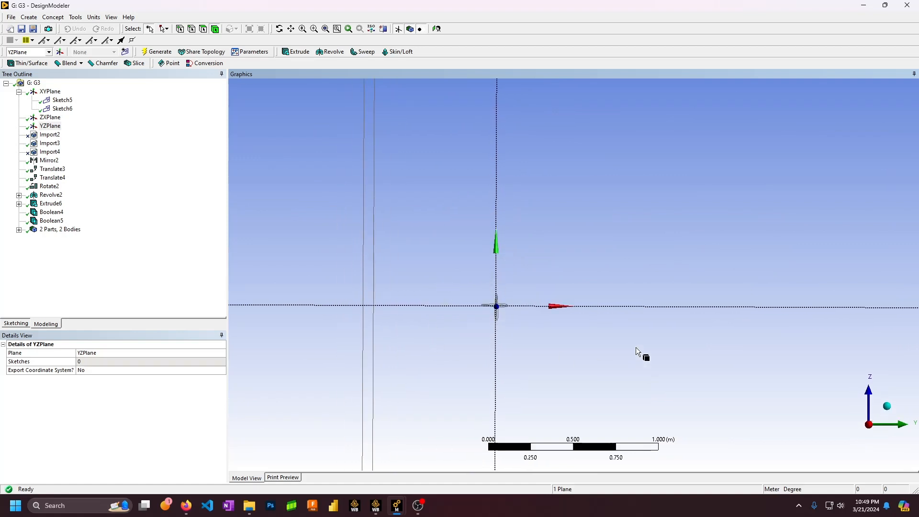
pyautogui.click(434, 250)
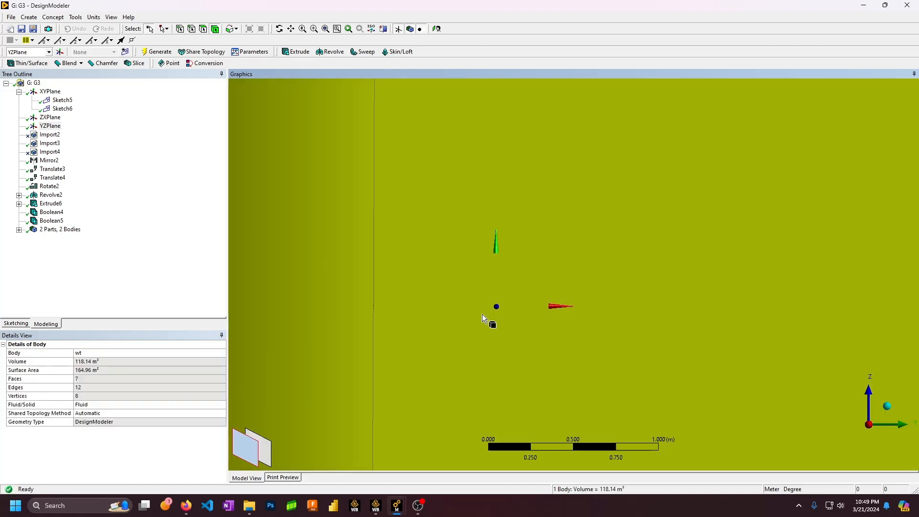
pyautogui.scroll(-6, 415, 323)
pyautogui.click(602, 190)
pyautogui.scroll(7, 531, 268)
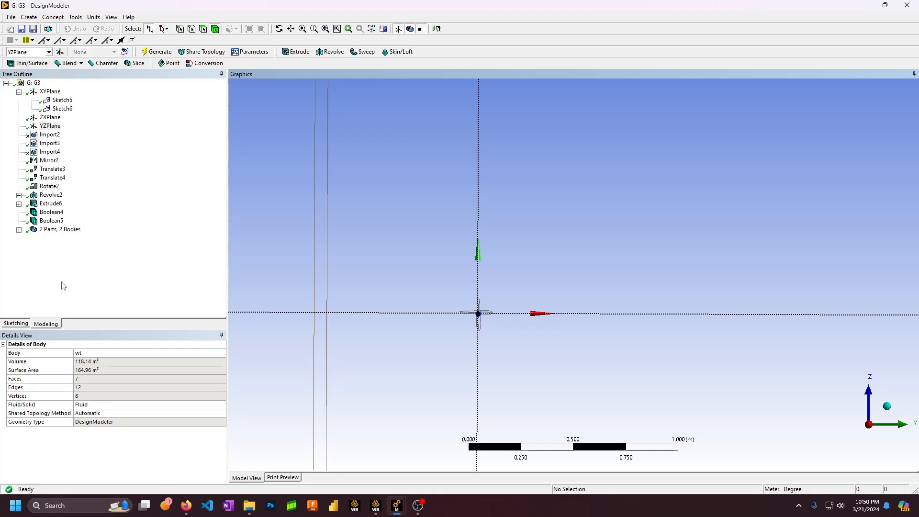
# Start a new sketch on the YZPlane and draw a rectangle around the origin, redrawing it after one undo
pyautogui.click(50, 126)
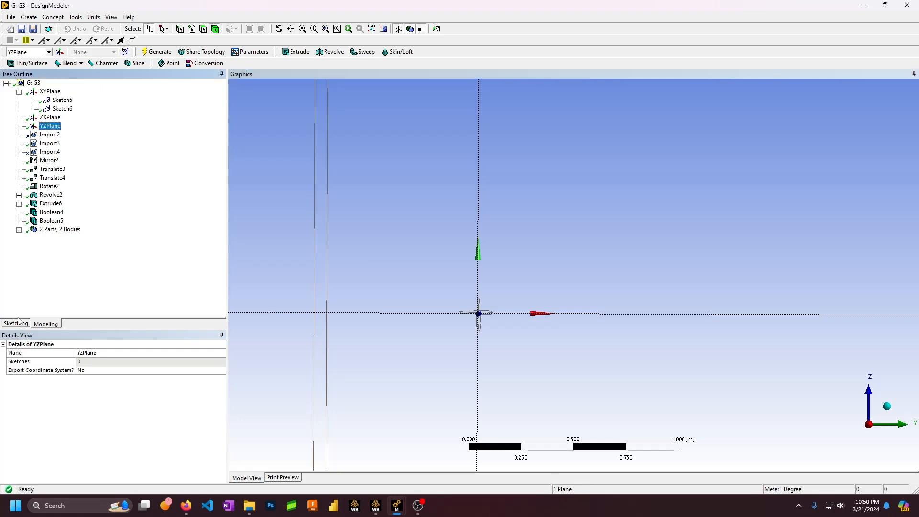
pyautogui.click(18, 323)
pyautogui.click(25, 138)
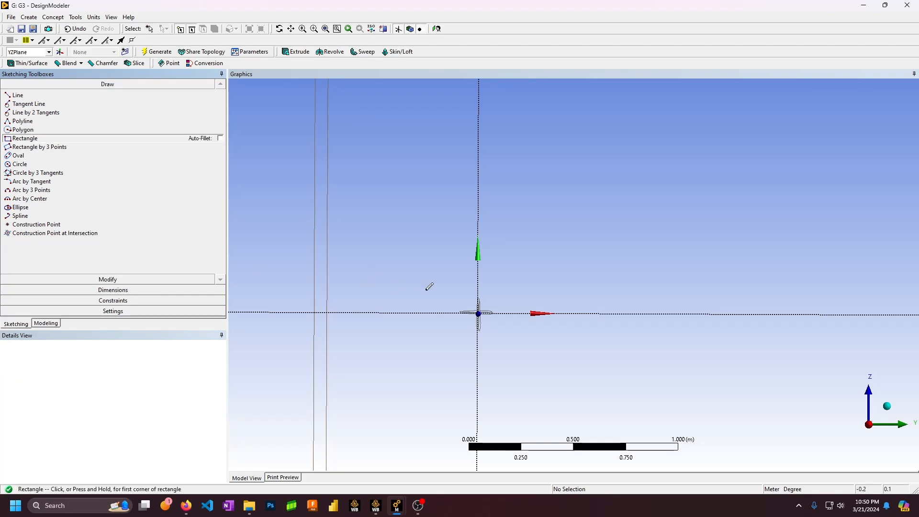
pyautogui.moveTo(453, 298); pyautogui.dragTo(448, 299, button='middle')
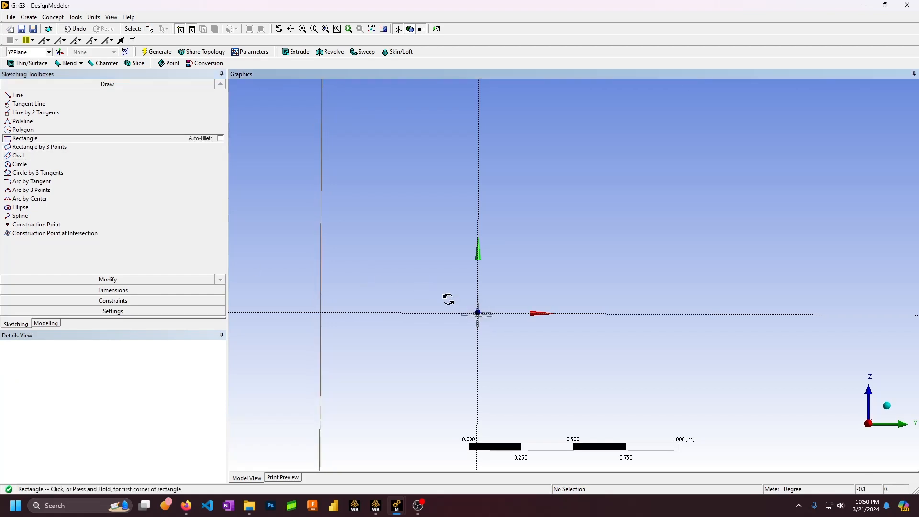
pyautogui.click(420, 281)
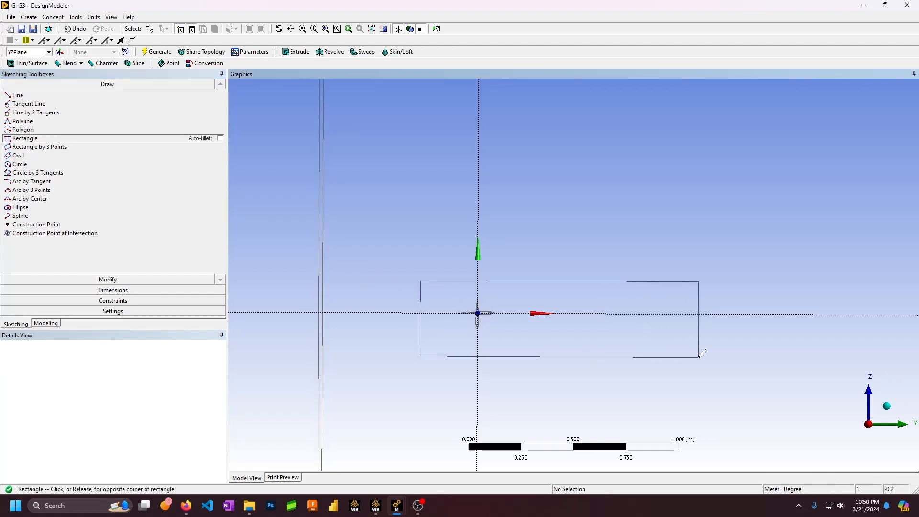
pyautogui.click(518, 342)
pyautogui.hotkey('ctrl', 'z')
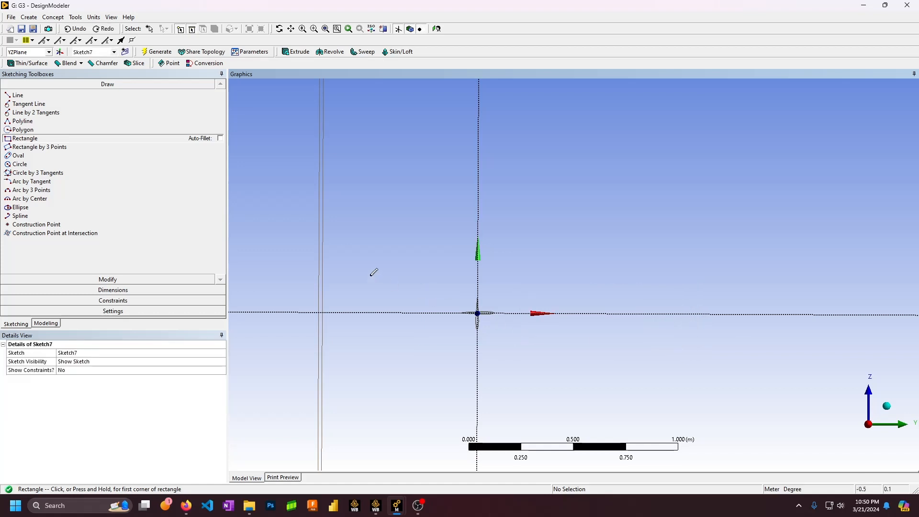
pyautogui.click(369, 275)
pyautogui.click(709, 362)
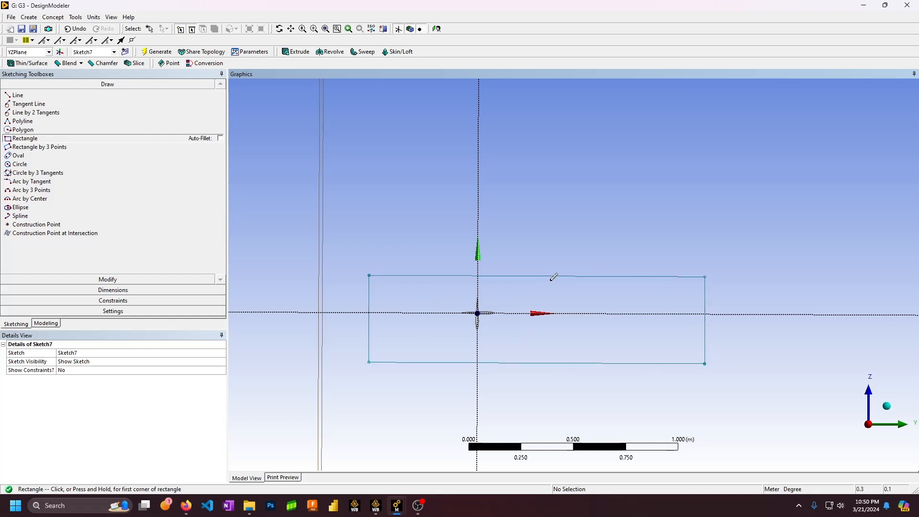
pyautogui.moveTo(610, 275)
pyautogui.mouseDown(button='middle')
pyautogui.moveTo(550, 317)
pyautogui.moveTo(543, 286)
pyautogui.moveTo(536, 292)
pyautogui.mouseUp(button='middle')
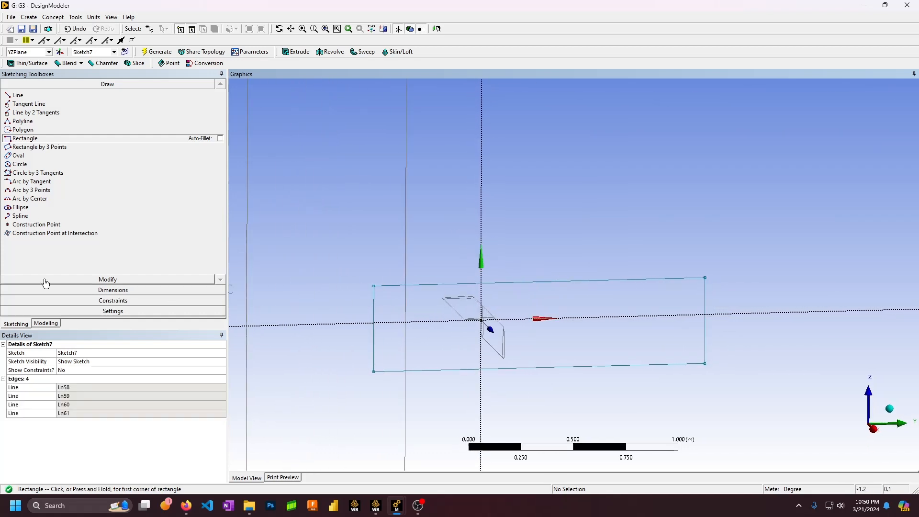
# Show the rr sphere body to compare its size with the rectangle, then return to Sketch7
pyautogui.click(46, 324)
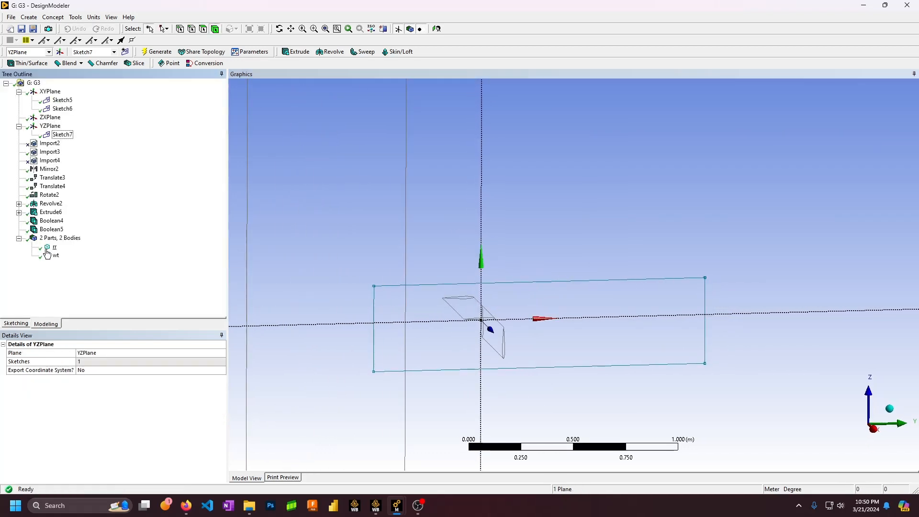
pyautogui.click(48, 248)
pyautogui.moveTo(355, 265); pyautogui.dragTo(433, 261, button='middle')
pyautogui.click(49, 326)
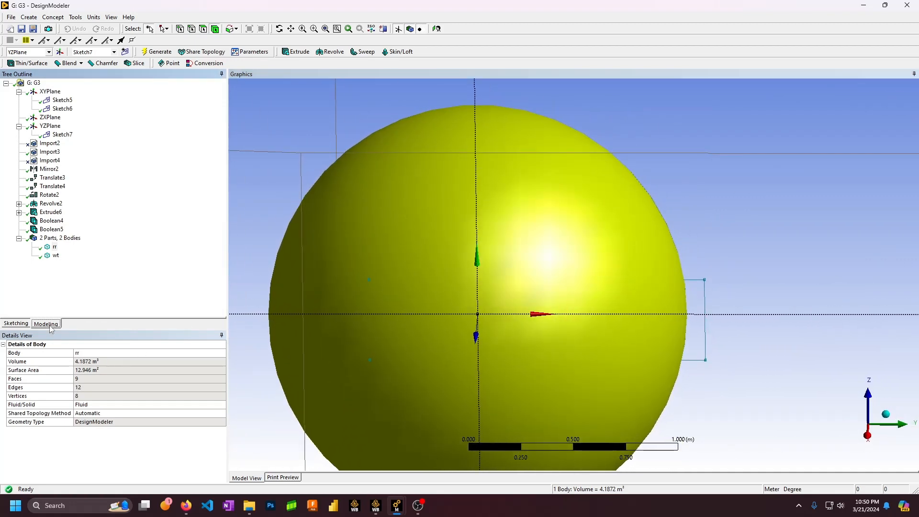
pyautogui.click(16, 323)
pyautogui.moveTo(446, 256)
pyautogui.mouseDown(button='middle')
pyautogui.moveTo(451, 226)
pyautogui.moveTo(448, 271)
pyautogui.moveTo(462, 251)
pyautogui.moveTo(468, 261)
pyautogui.moveTo(463, 315)
pyautogui.moveTo(468, 254)
pyautogui.moveTo(480, 304)
pyautogui.mouseUp(button='middle')
# Undo the old rectangle and draw a larger one around the origin in Sketch7
pyautogui.hotkey('ctrl', 'z')
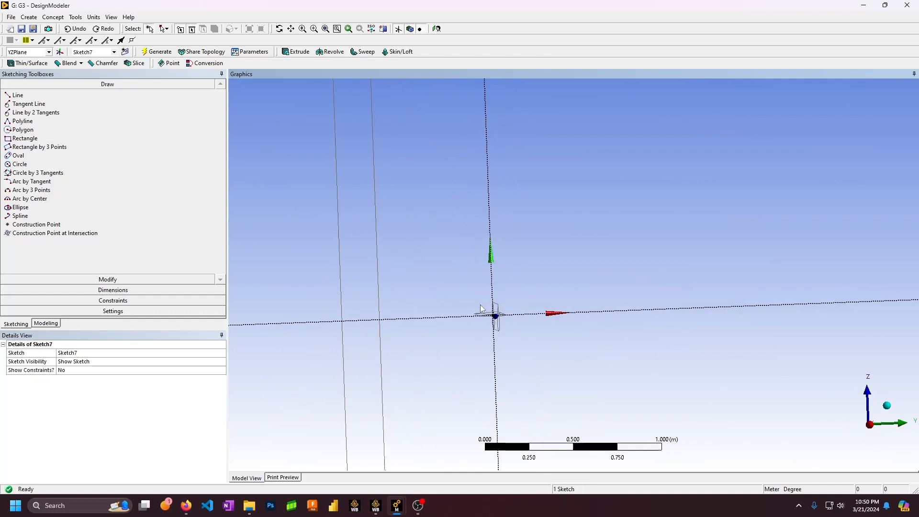
pyautogui.click(21, 139)
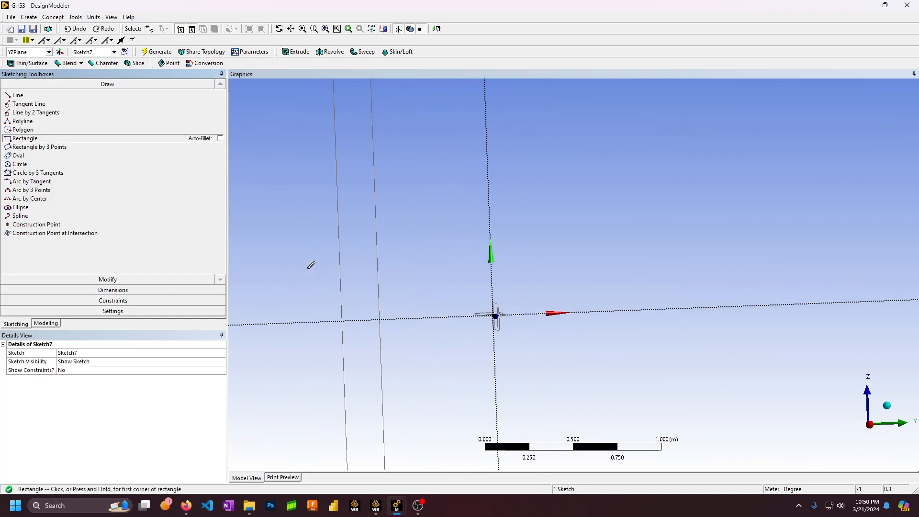
pyautogui.moveTo(459, 283); pyautogui.dragTo(461, 278, button='middle')
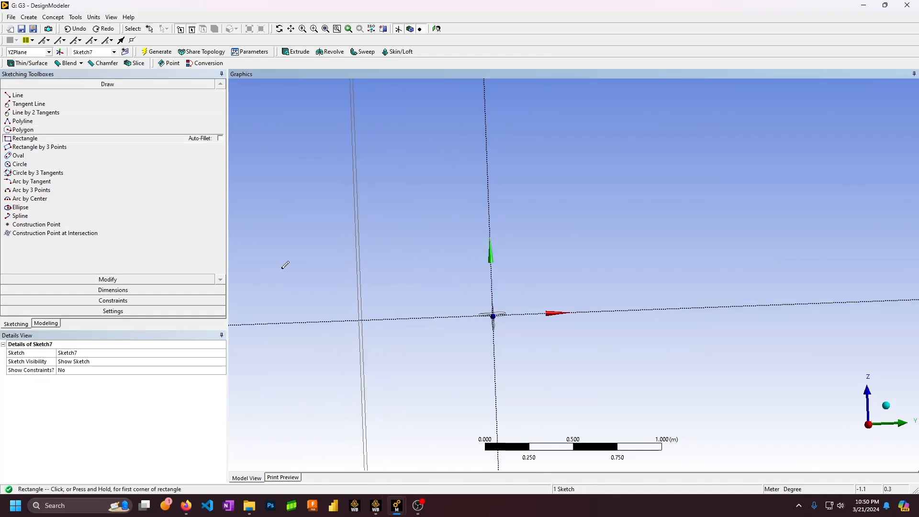
pyautogui.click(314, 258)
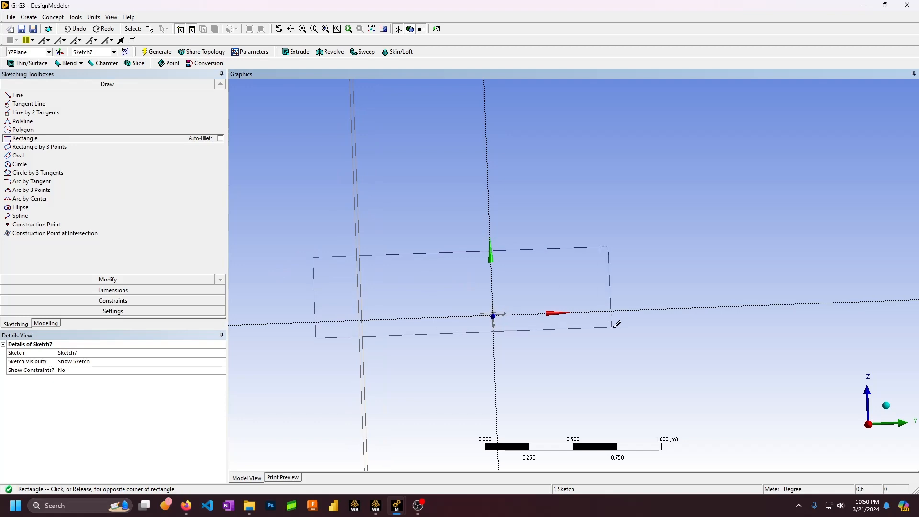
pyautogui.click(792, 371)
pyautogui.moveTo(764, 357); pyautogui.dragTo(573, 327, button='middle')
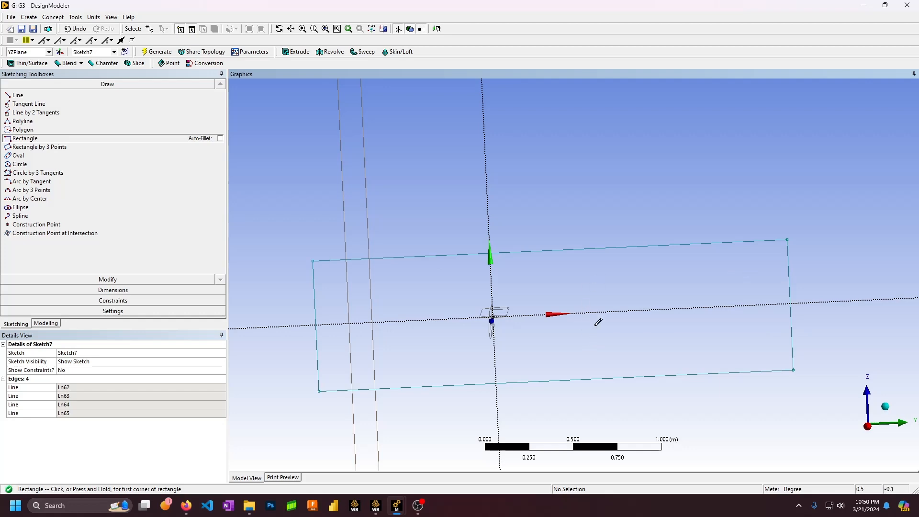
pyautogui.scroll(-5, 563, 281)
pyautogui.moveTo(561, 280)
pyautogui.mouseDown(button='middle')
pyautogui.moveTo(542, 275)
pyautogui.moveTo(714, 274)
pyautogui.moveTo(528, 263)
pyautogui.moveTo(460, 285)
pyautogui.moveTo(480, 333)
pyautogui.moveTo(484, 289)
pyautogui.moveTo(474, 282)
pyautogui.moveTo(570, 244)
pyautogui.moveTo(565, 254)
pyautogui.moveTo(634, 251)
pyautogui.moveTo(568, 240)
pyautogui.mouseUp(button='middle')
pyautogui.scroll(4, 508, 309)
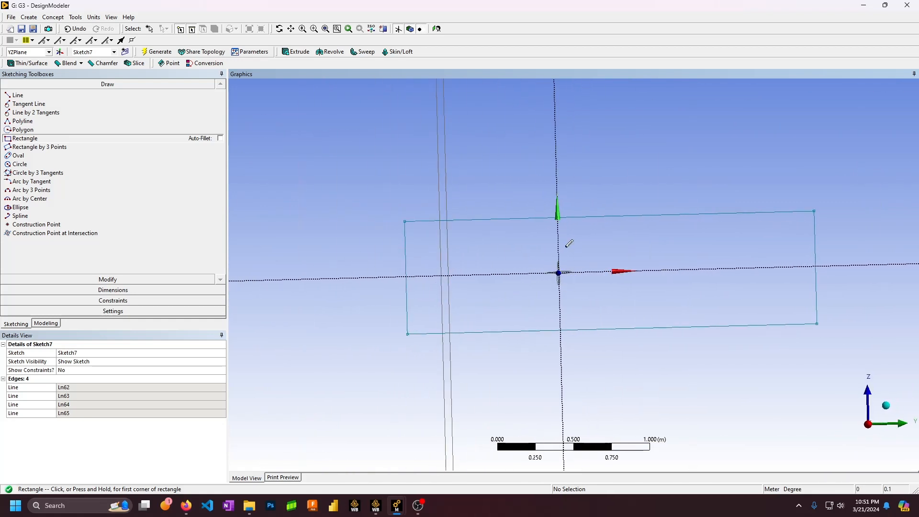
# Constrain the rectangle's top and bottom edges symmetric about the horizontal axis
pyautogui.click(120, 299)
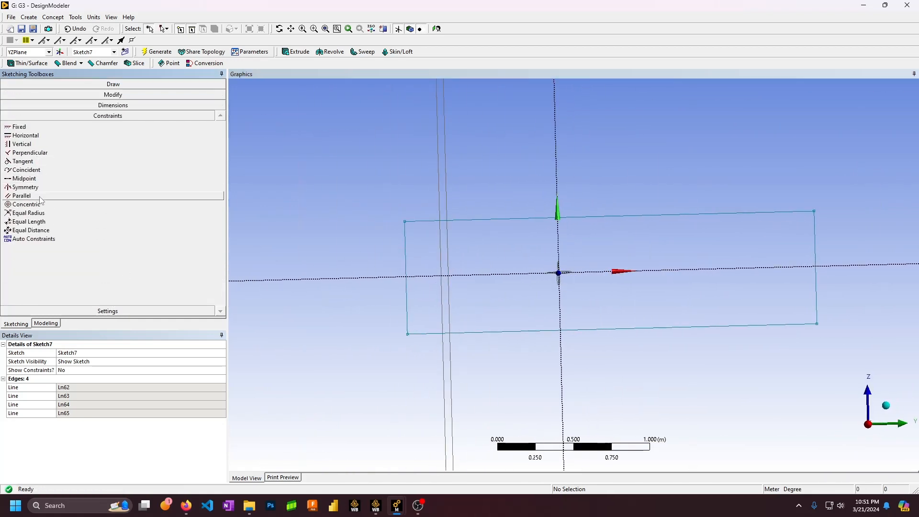
pyautogui.click(25, 187)
pyautogui.moveTo(324, 248); pyautogui.dragTo(625, 282, button='middle')
pyautogui.click(664, 273)
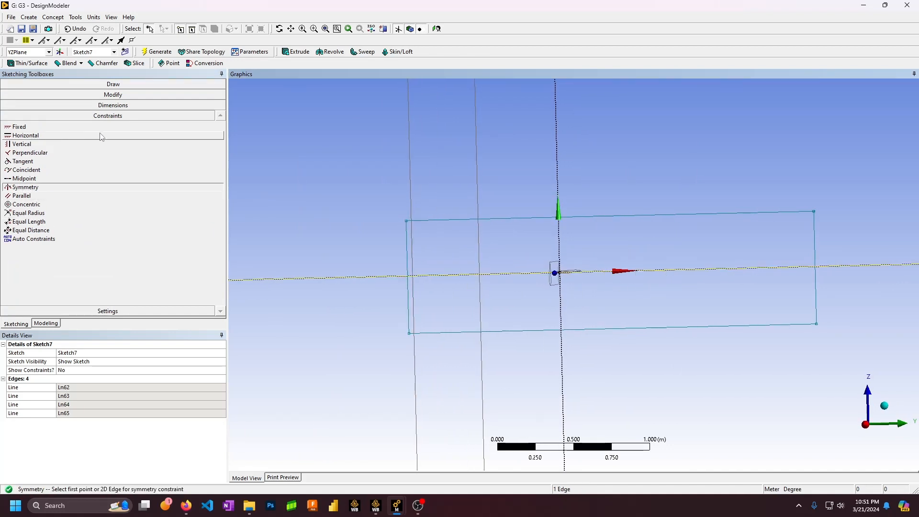
pyautogui.click(654, 222)
pyautogui.click(654, 329)
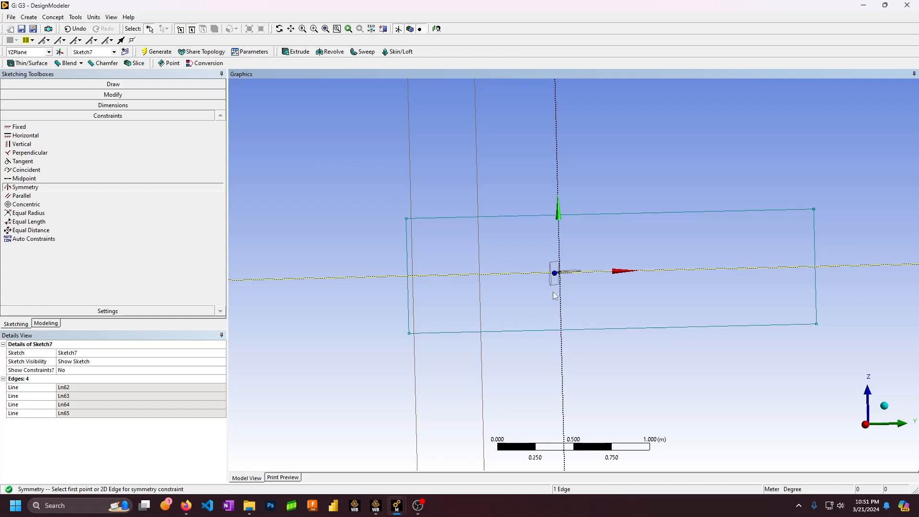
pyautogui.moveTo(553, 292)
pyautogui.mouseDown(button='middle')
pyautogui.moveTo(566, 294)
pyautogui.moveTo(558, 282)
pyautogui.moveTo(731, 292)
pyautogui.moveTo(581, 288)
pyautogui.moveTo(527, 299)
pyautogui.moveTo(559, 287)
pyautogui.moveTo(741, 288)
pyautogui.mouseUp(button='middle')
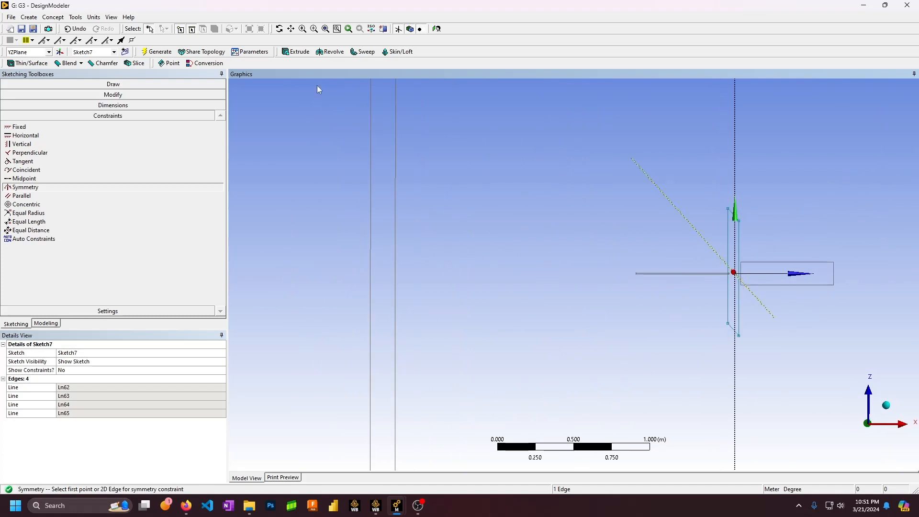
# Start a new extrusion using Sketch7 as its geometry
pyautogui.click(296, 52)
pyautogui.scroll(-4, 562, 266)
pyautogui.click(99, 378)
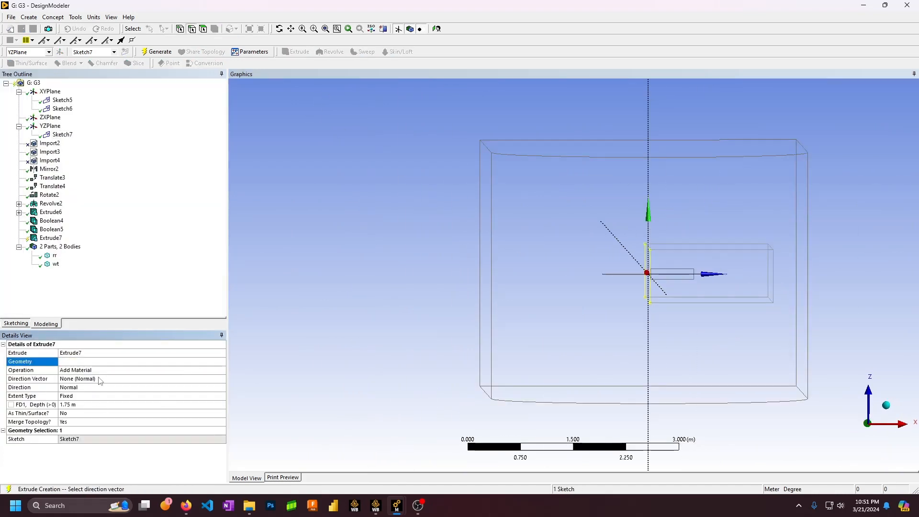
# Set Extrude7 to Add Frozen with direction Both - Symmetric
pyautogui.click(191, 370)
pyautogui.click(222, 370)
pyautogui.click(158, 381)
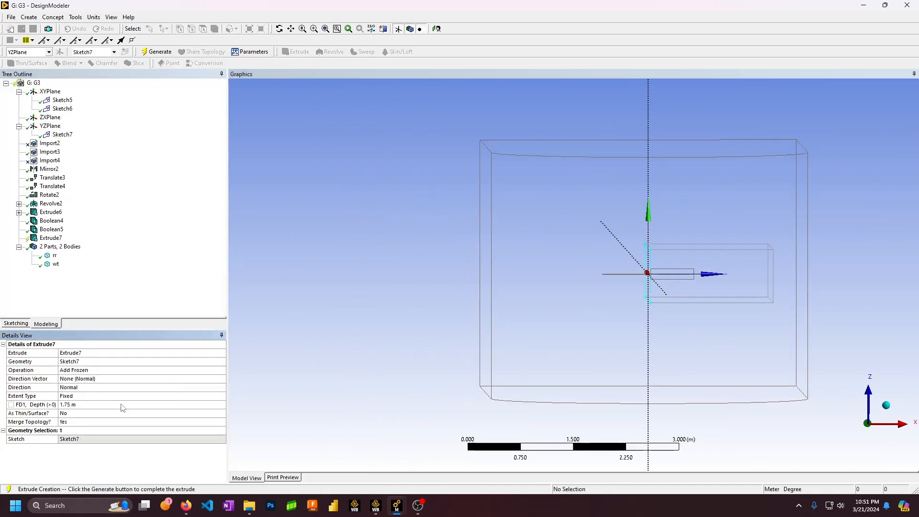
pyautogui.click(126, 396)
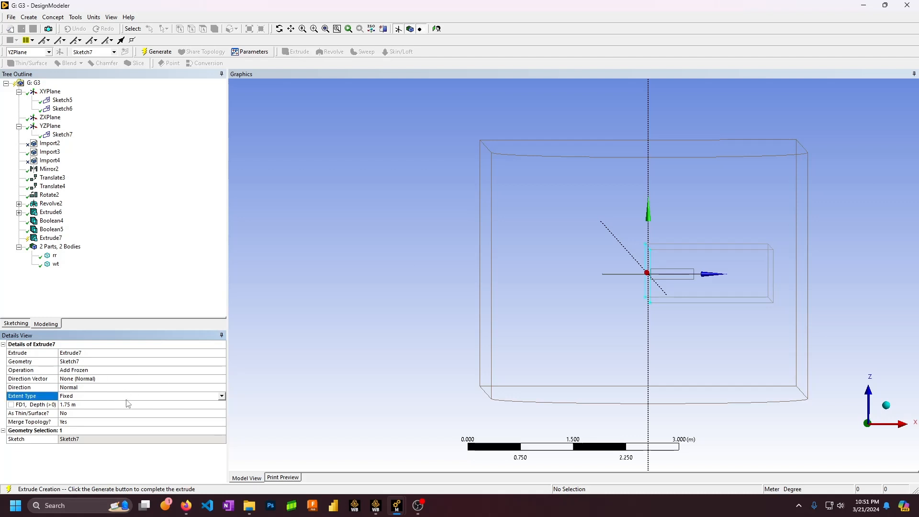
pyautogui.click(222, 388)
pyautogui.click(222, 387)
pyautogui.click(96, 408)
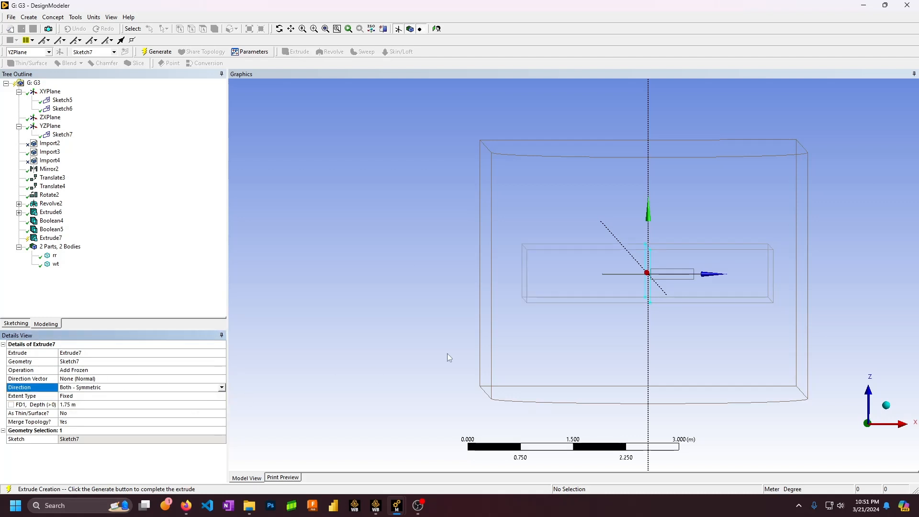
# Set the extrusion depth to 1 m against the rr sphere and generate Extrude7
pyautogui.click(142, 408)
pyautogui.moveTo(683, 312); pyautogui.dragTo(671, 327, button='middle')
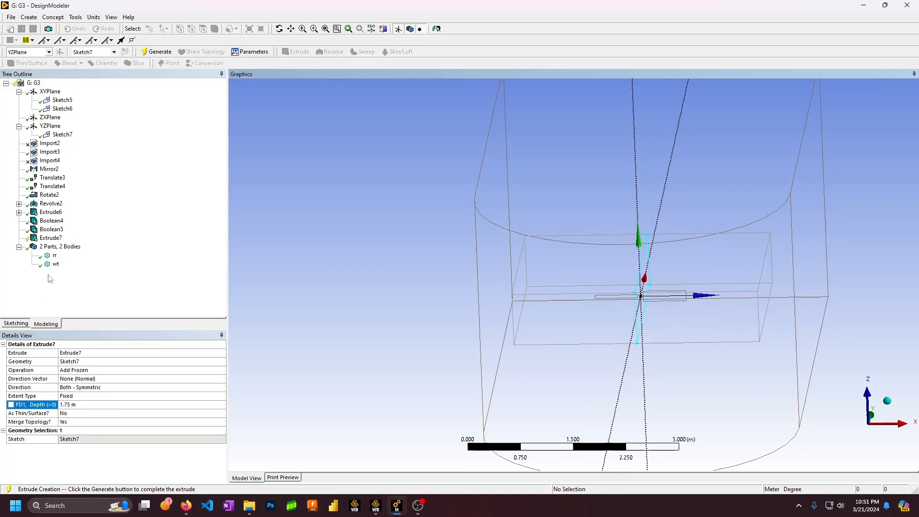
pyautogui.click(55, 257)
pyautogui.moveTo(513, 266); pyautogui.dragTo(541, 254, button='middle')
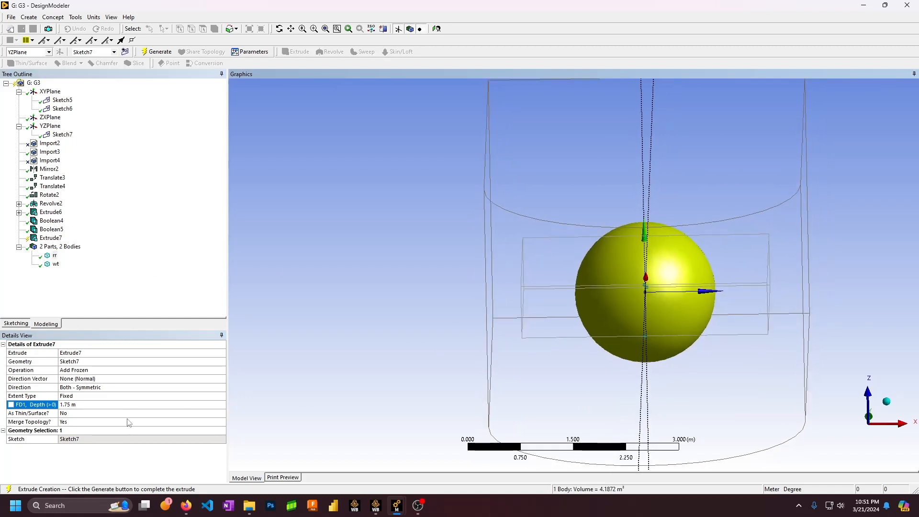
pyautogui.click(90, 405)
pyautogui.press('Return')
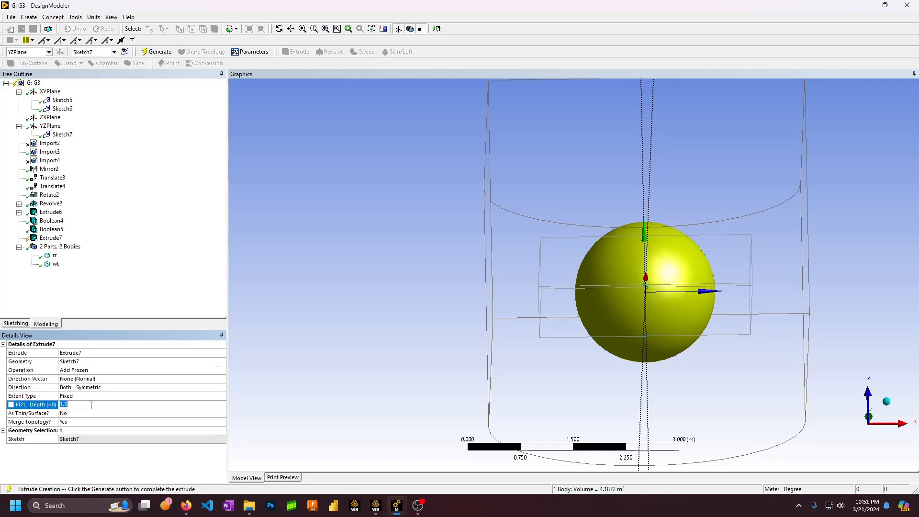
pyautogui.press('Return')
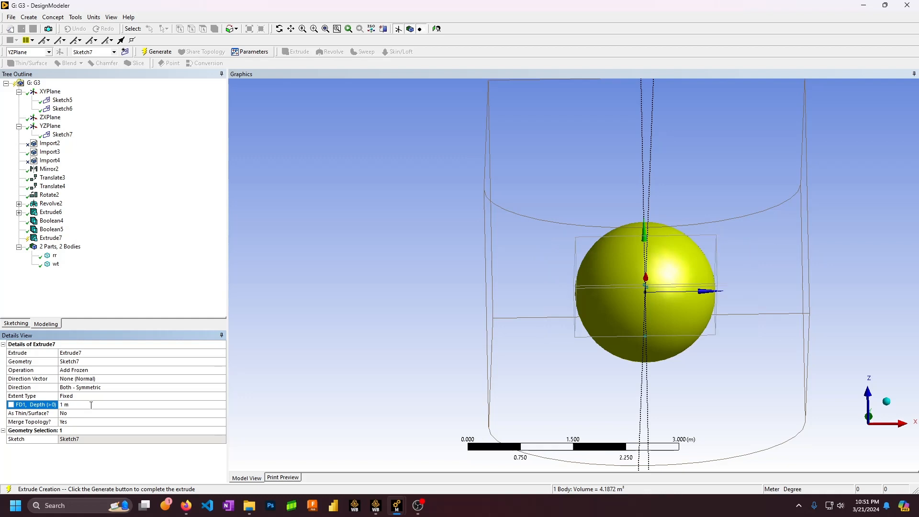
pyautogui.moveTo(562, 313); pyautogui.dragTo(619, 299, button='middle')
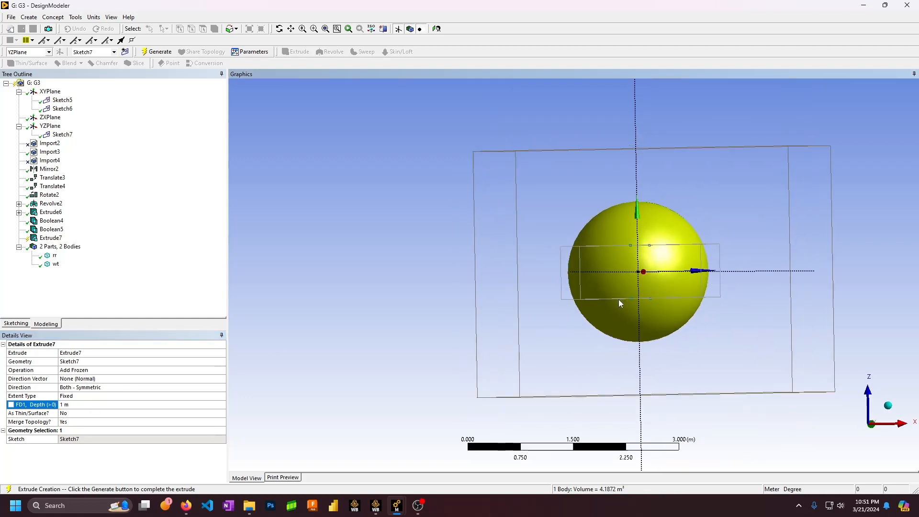
pyautogui.click(155, 53)
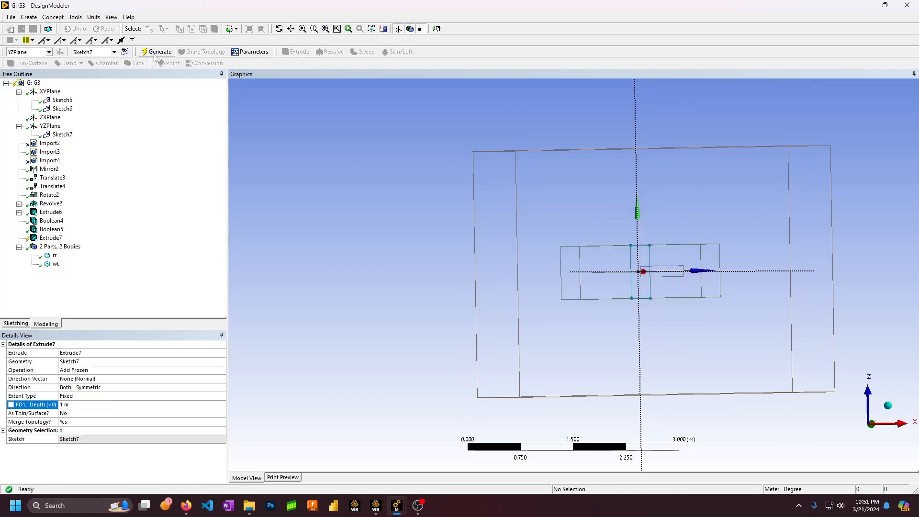
pyautogui.click(53, 230)
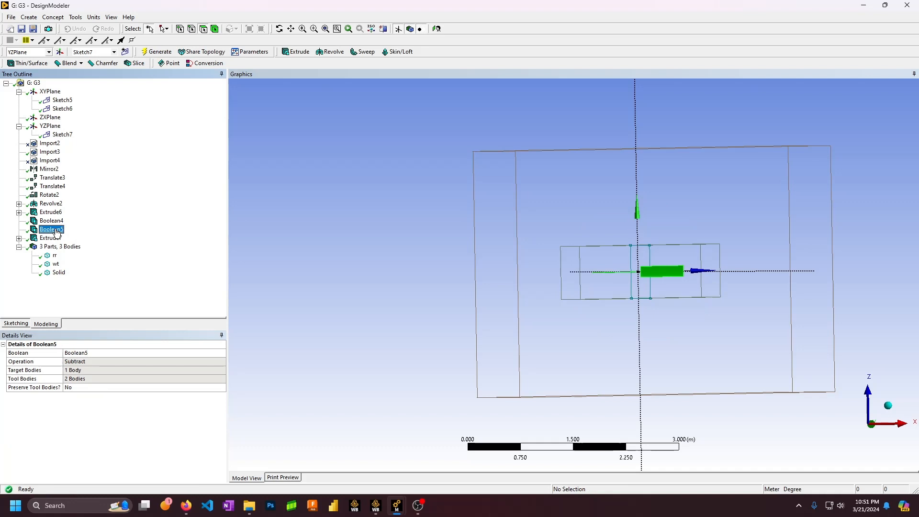
# Review the Boolean4, Extrude6, Revolve2 and Extrude7 features in the tree
pyautogui.click(54, 221)
pyautogui.click(57, 213)
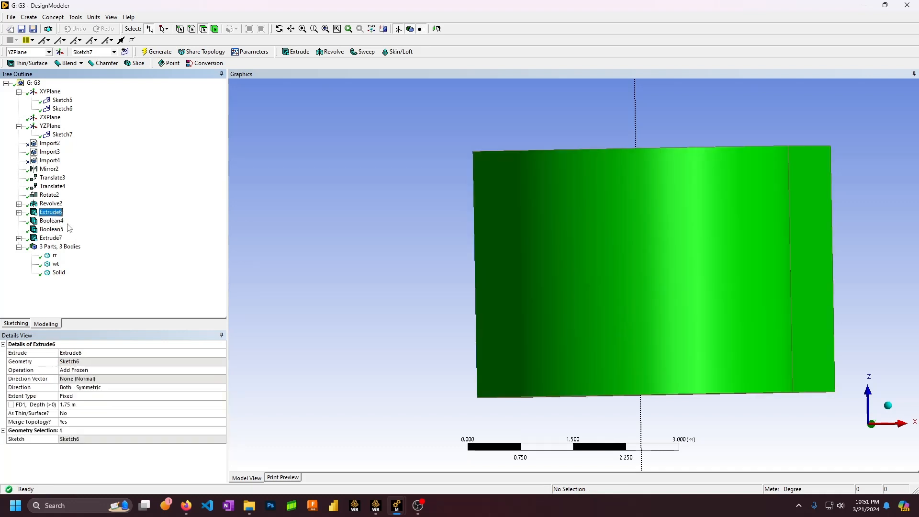
pyautogui.moveTo(629, 245); pyautogui.dragTo(494, 262, button='middle')
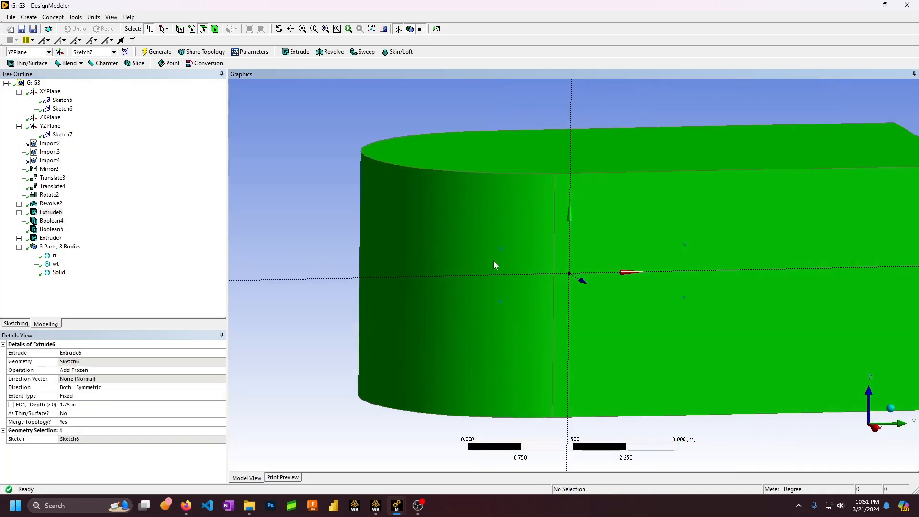
pyautogui.click(35, 205)
pyautogui.scroll(-3, 569, 309)
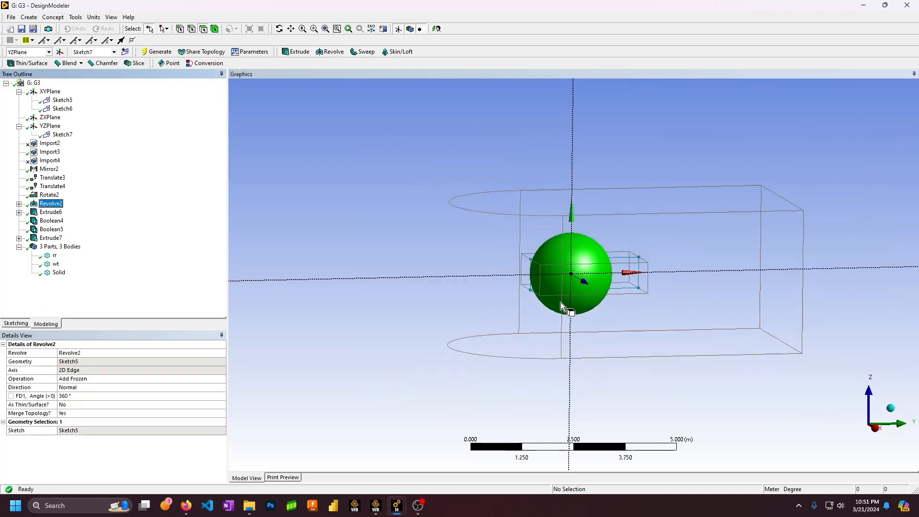
pyautogui.click(50, 238)
pyautogui.click(19, 238)
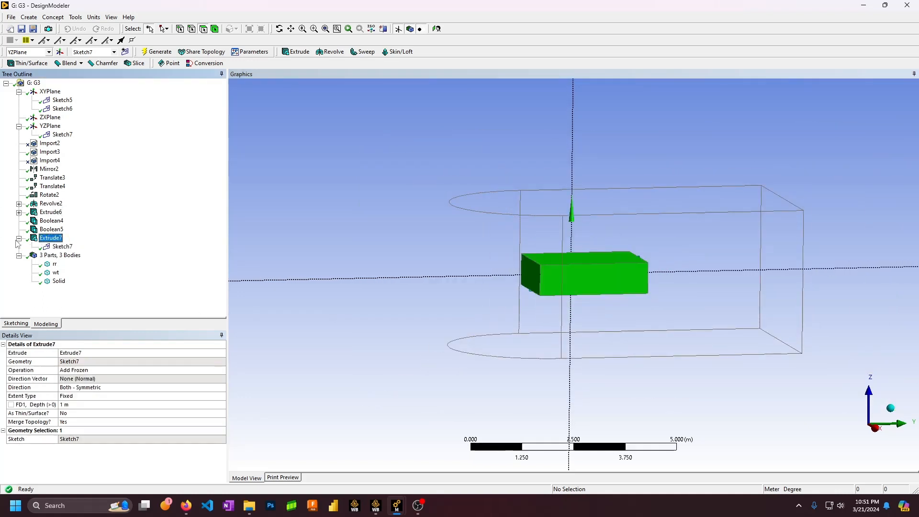
pyautogui.click(306, 273)
pyautogui.click(19, 238)
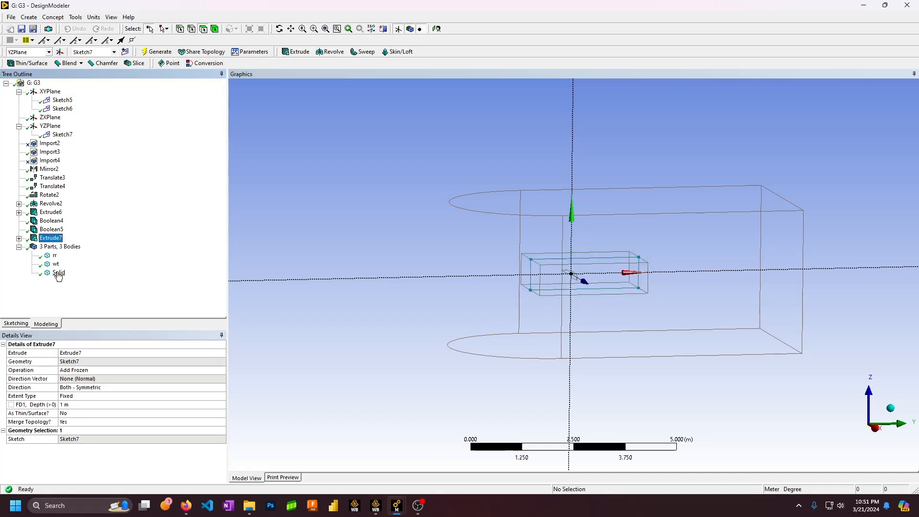
# Set the new Solid box body to Fluid and rename it 'boi'
pyautogui.click(58, 272)
pyautogui.click(144, 405)
pyautogui.click(222, 405)
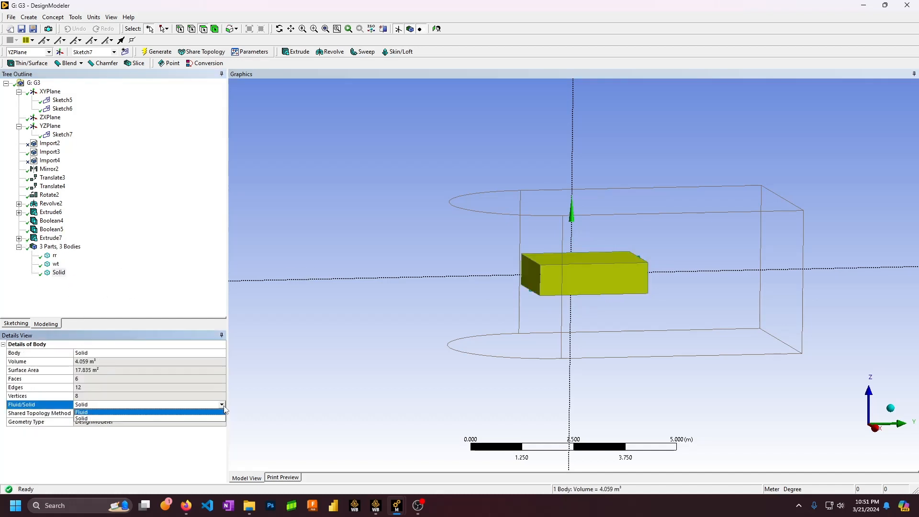
pyautogui.click(144, 420)
pyautogui.click(129, 354)
pyautogui.click(129, 353)
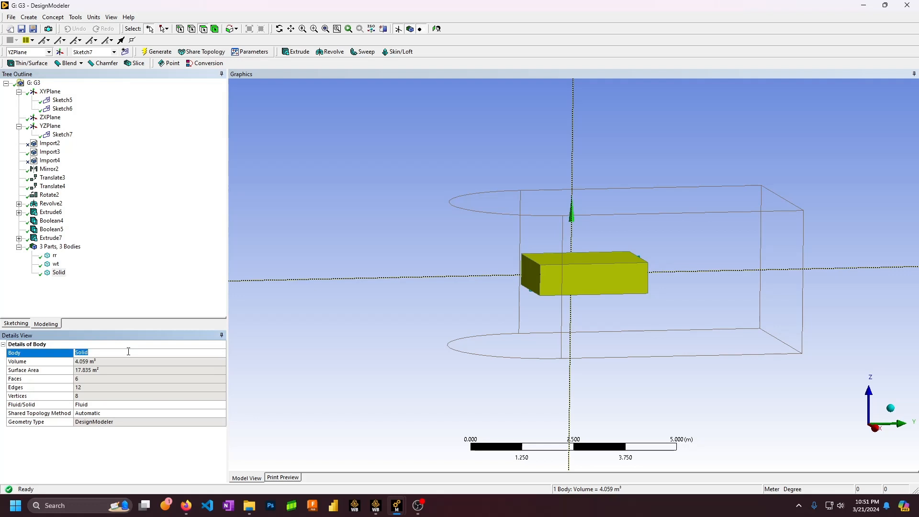
pyautogui.write('boi')
pyautogui.press('Return')
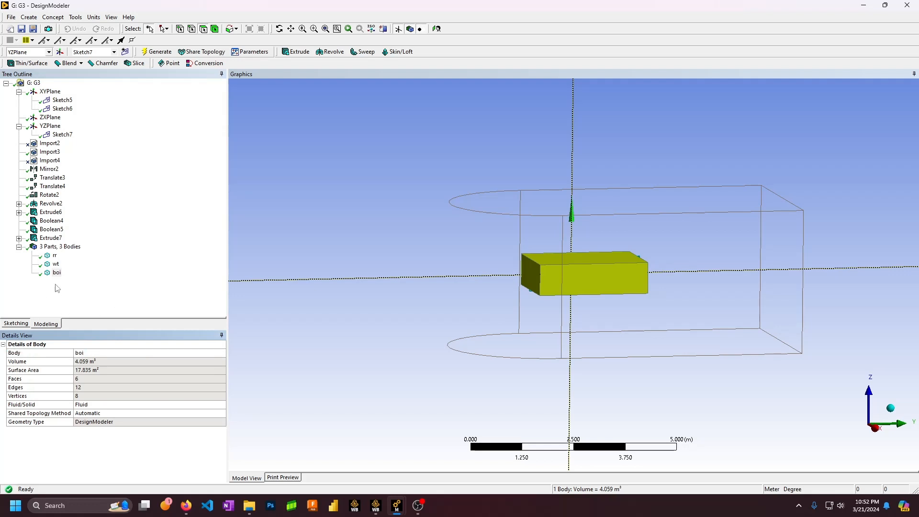
# View the boi box from the side and collapse the plane branches in the Tree Outline
pyautogui.click(375, 278)
pyautogui.moveTo(375, 278); pyautogui.dragTo(775, 263, button='middle')
pyautogui.scroll(5, 628, 318)
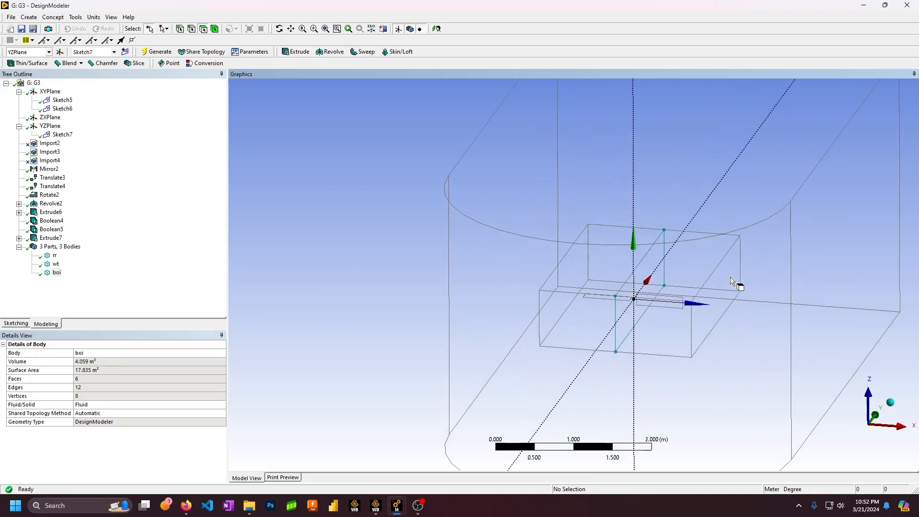
pyautogui.keyDown('ctrl'); pyautogui.moveTo(731, 281); pyautogui.dragTo(538, 238, button='middle'); pyautogui.keyUp('ctrl')
pyautogui.click(18, 127)
pyautogui.click(19, 92)
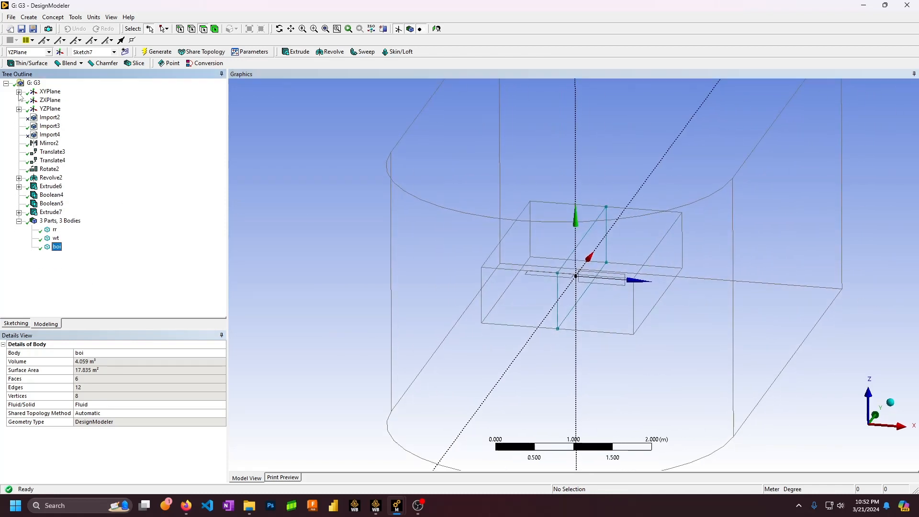
pyautogui.click(6, 83)
pyautogui.doubleClick(29, 85)
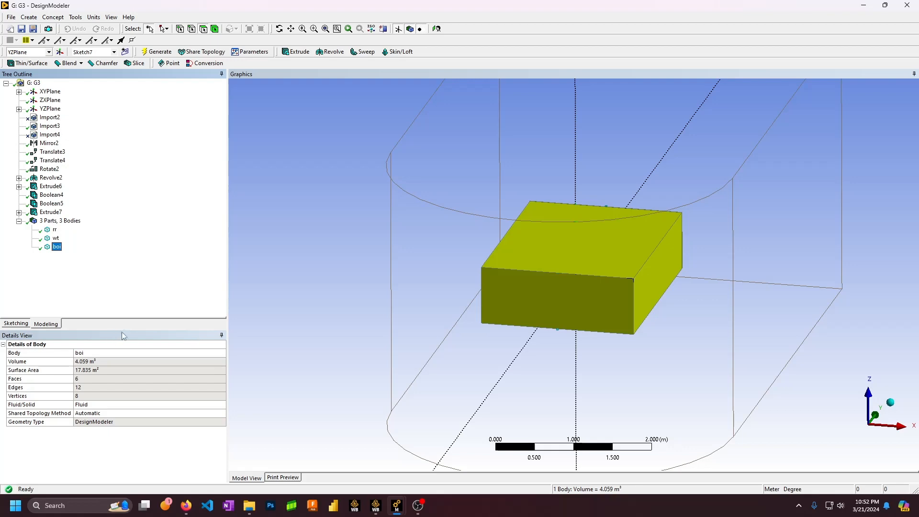
pyautogui.click(11, 17)
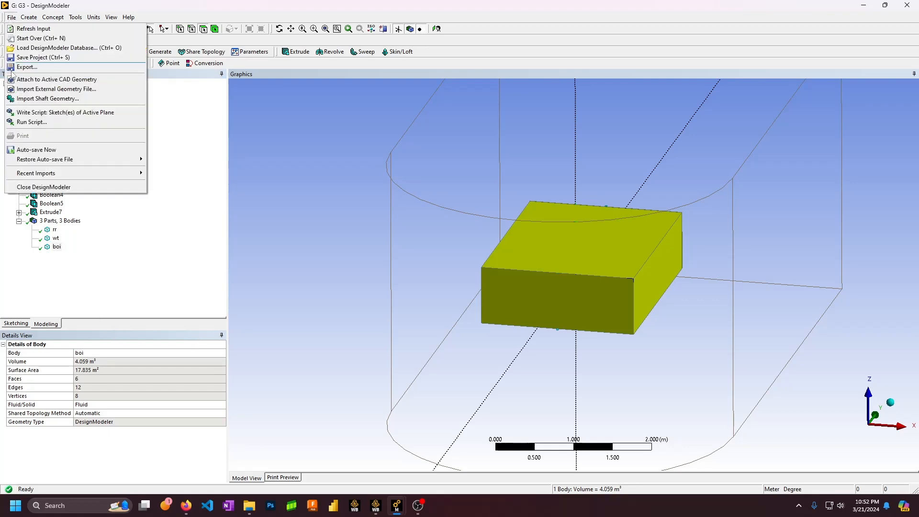
# Close DesignModeler, link a new Mesh system to the G3 geometry, and open it for editing
pyautogui.click(39, 188)
pyautogui.moveTo(398, 507)
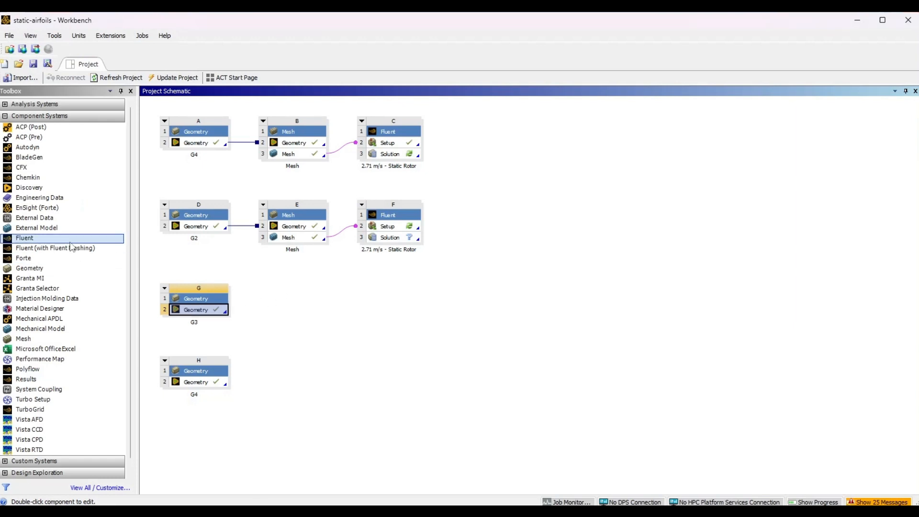
pyautogui.moveTo(23, 338); pyautogui.dragTo(287, 312)
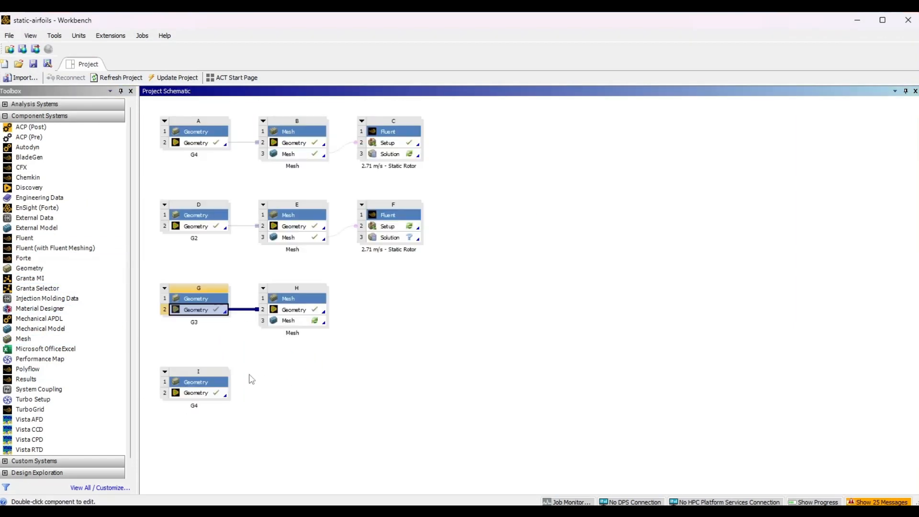
pyautogui.rightClick(296, 322)
pyautogui.click(321, 330)
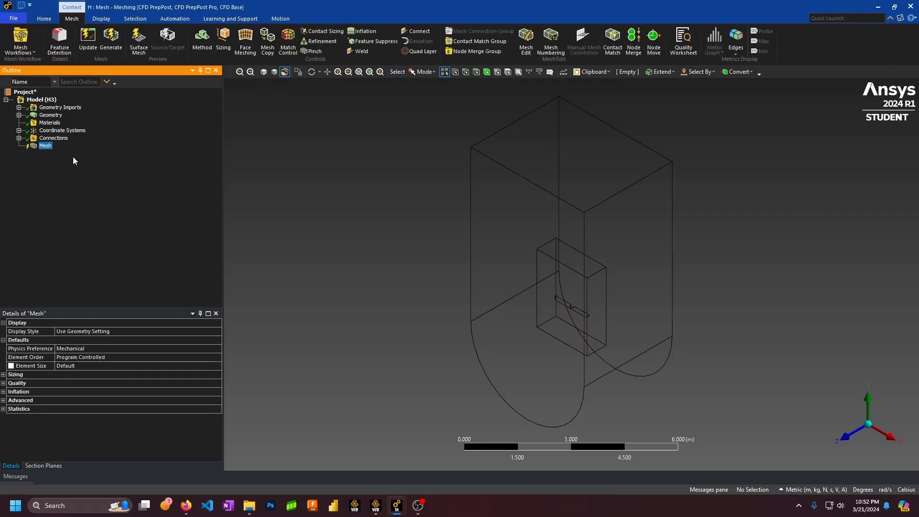
# Set the mesh Physics Preference to CFD
pyautogui.click(120, 348)
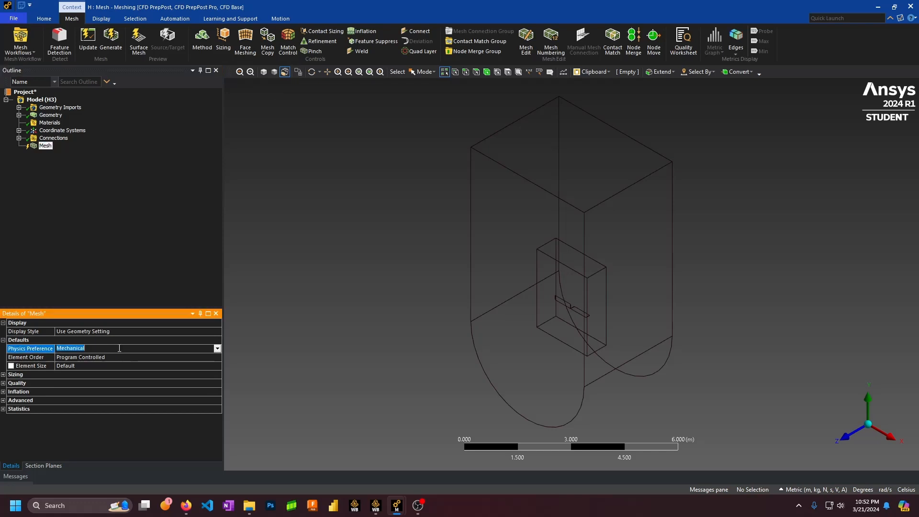
pyautogui.click(218, 348)
pyautogui.click(86, 374)
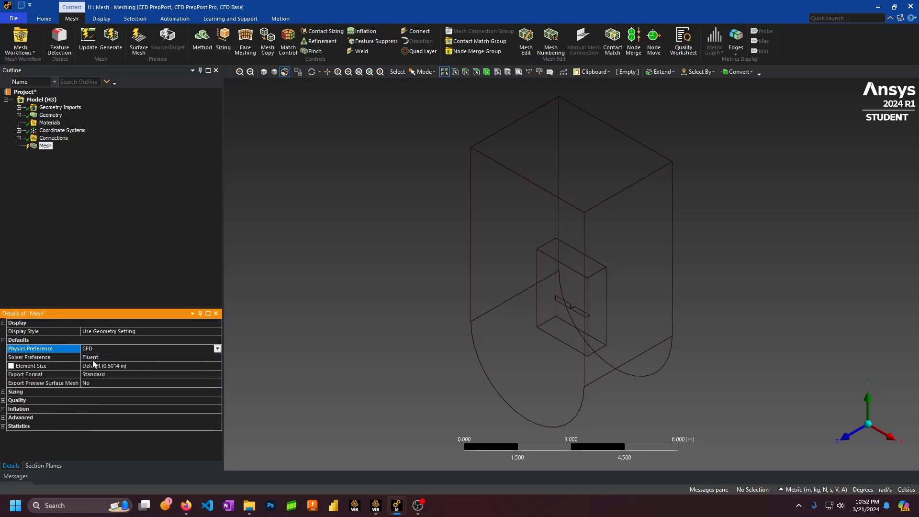
pyautogui.click(3, 392)
pyautogui.scroll(-2, 66, 416)
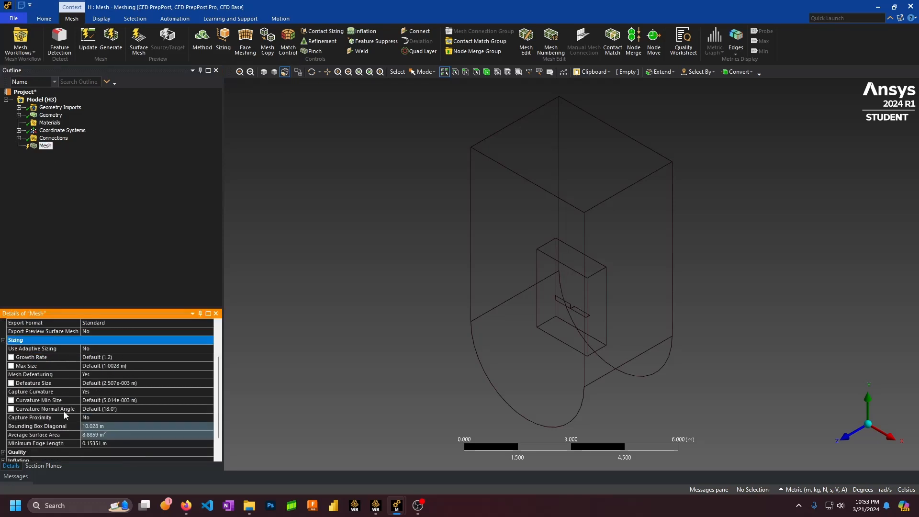
pyautogui.click(4, 340)
# Set Quality Smoothing to High and Mesh Metric to Orthogonal Quality
pyautogui.click(3, 400)
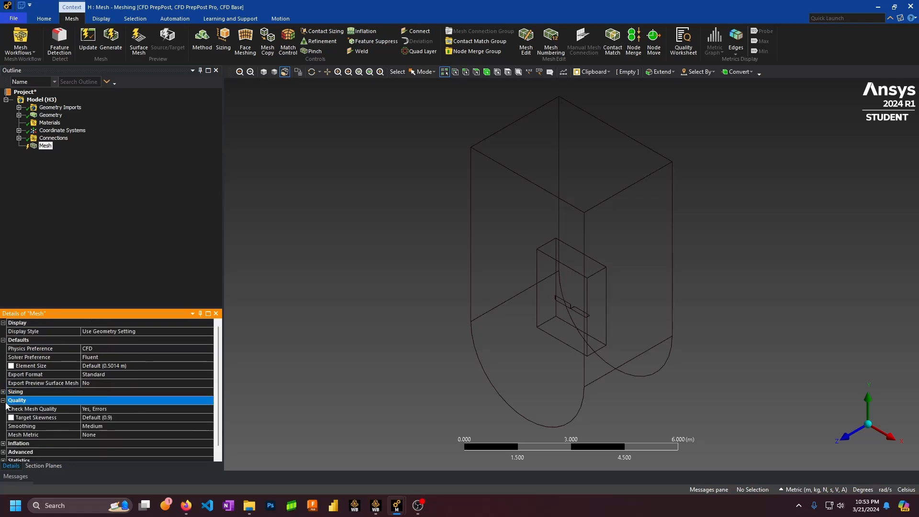
pyautogui.click(106, 418)
pyautogui.click(209, 418)
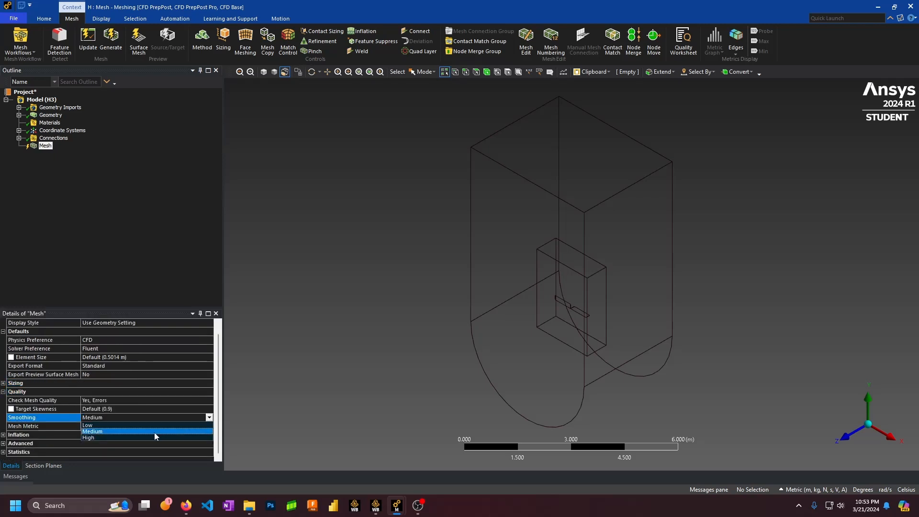
pyautogui.click(114, 427)
pyautogui.click(146, 430)
pyautogui.click(209, 426)
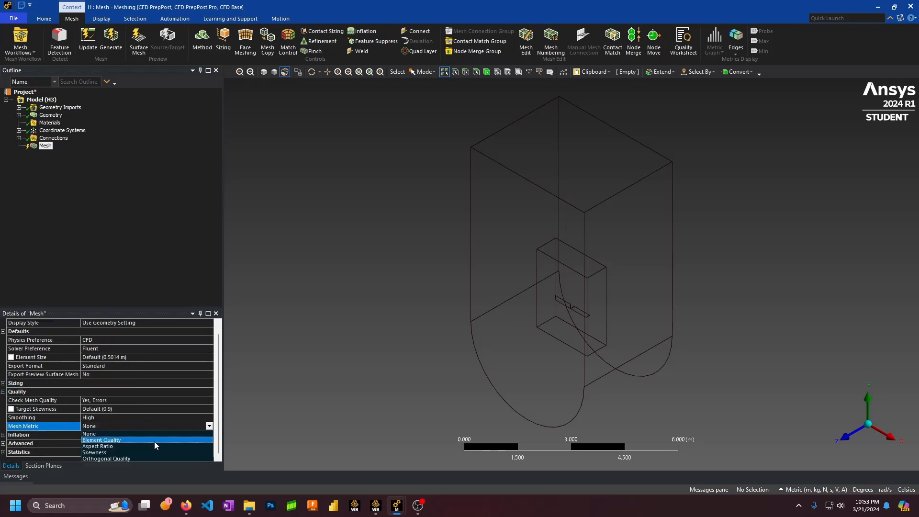
pyautogui.click(119, 459)
pyautogui.click(3, 400)
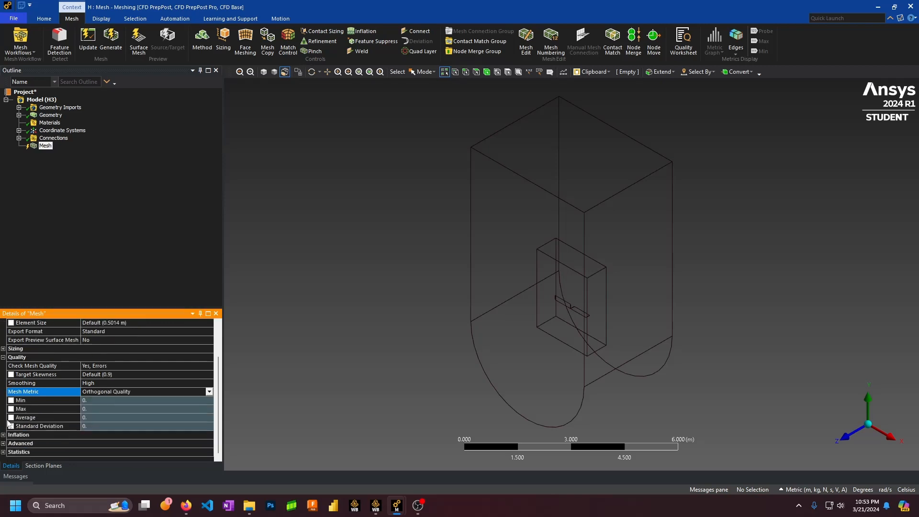
# Check the statistics and advanced mesh settings, and expand Geometry to list its bodies
pyautogui.click(4, 426)
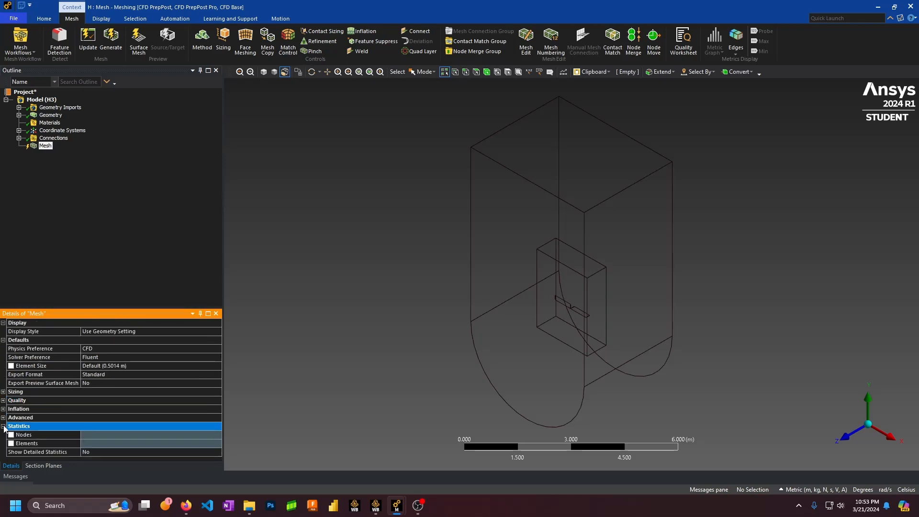
pyautogui.click(3, 418)
pyautogui.click(3, 417)
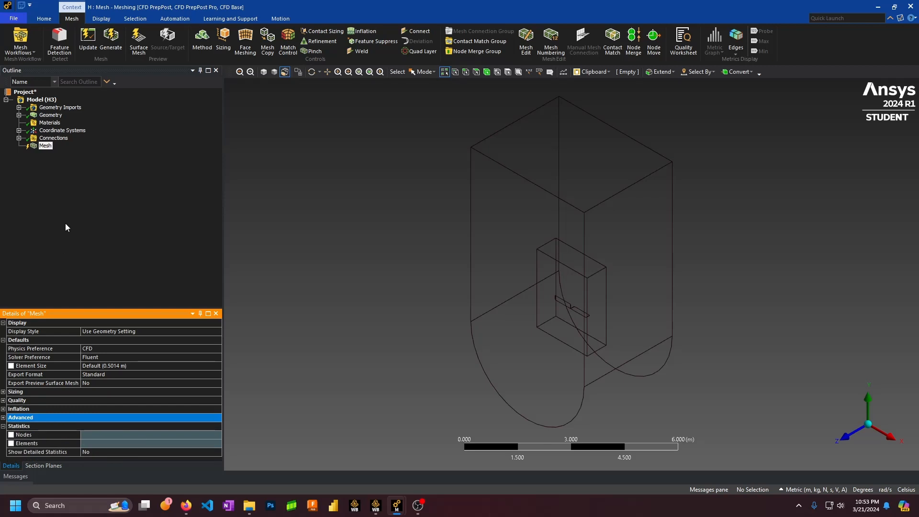
pyautogui.click(20, 115)
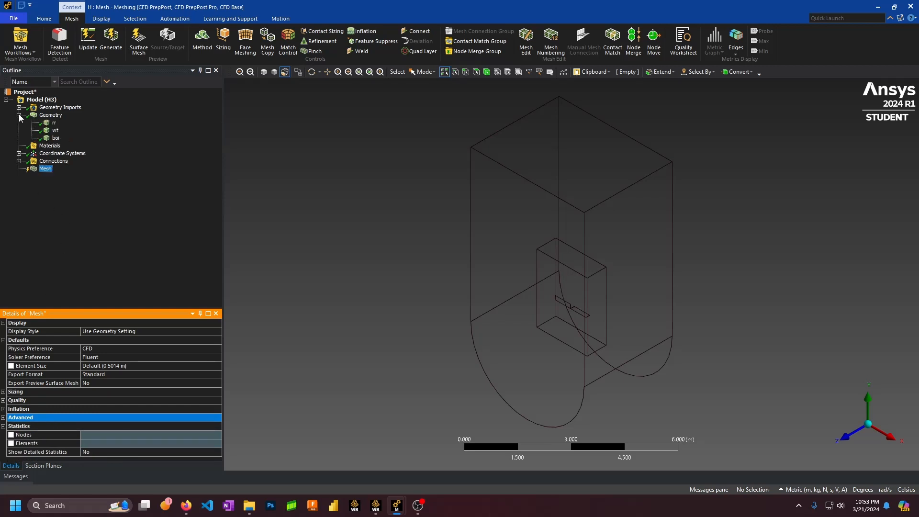
pyautogui.rightClick(45, 169)
# Insert a Sizing control scoped to the two domain bodies
pyautogui.moveTo(96, 175)
pyautogui.click(160, 200)
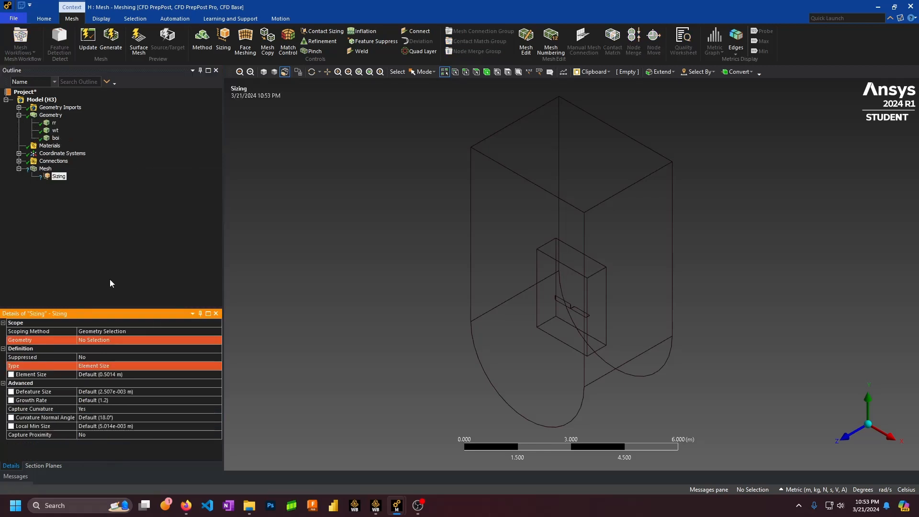
pyautogui.click(177, 340)
pyautogui.moveTo(576, 306); pyautogui.dragTo(487, 104, button='middle')
pyautogui.click(487, 73)
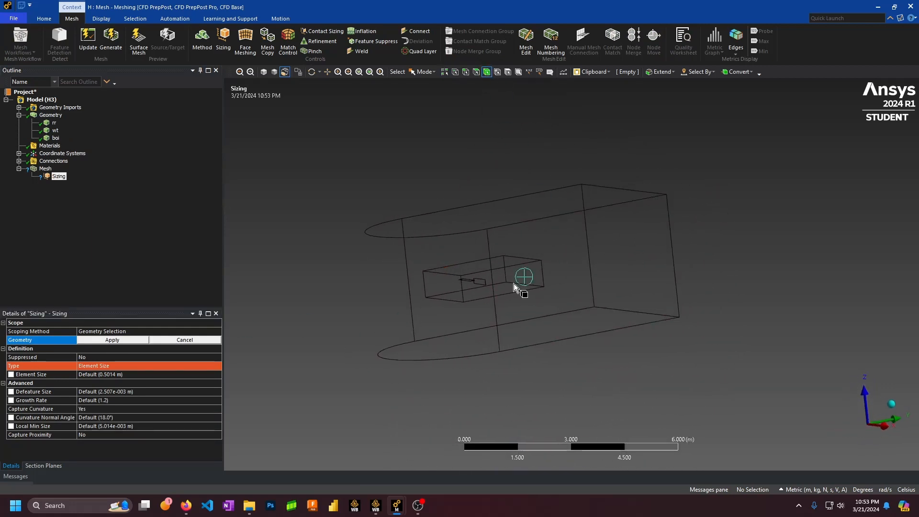
pyautogui.click(559, 258)
pyautogui.click(481, 275)
pyautogui.click(478, 280)
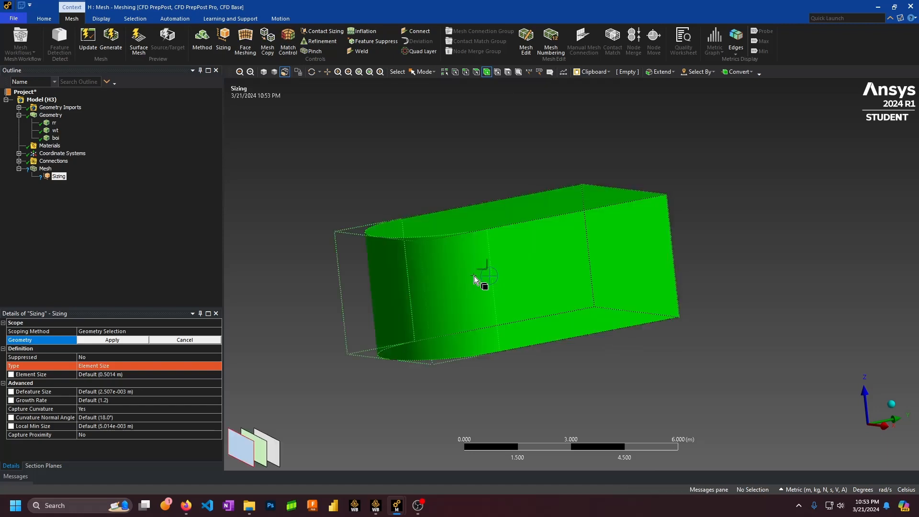
pyautogui.keyDown('ctrl'); pyautogui.click(271, 451); pyautogui.keyUp('ctrl')
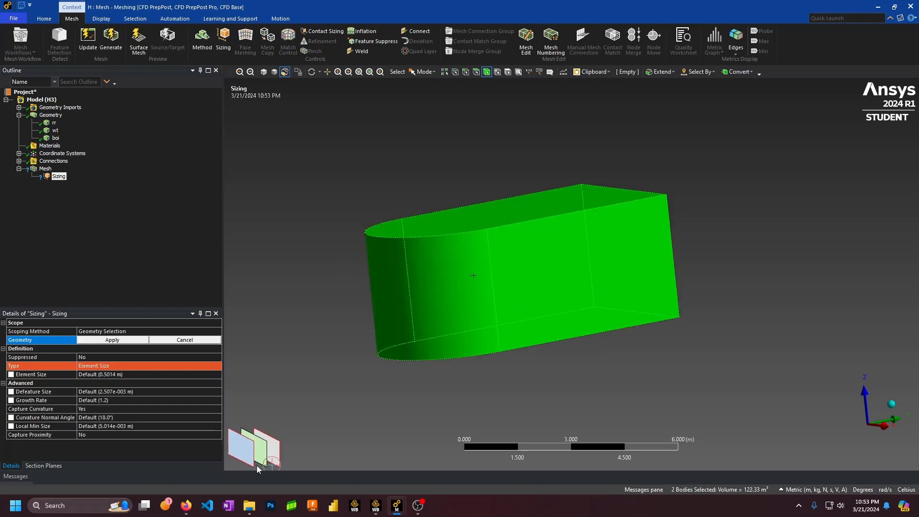
pyautogui.click(112, 339)
# Change the sizing type to Body of Influence and pick the boi box
pyautogui.click(189, 365)
pyautogui.click(218, 367)
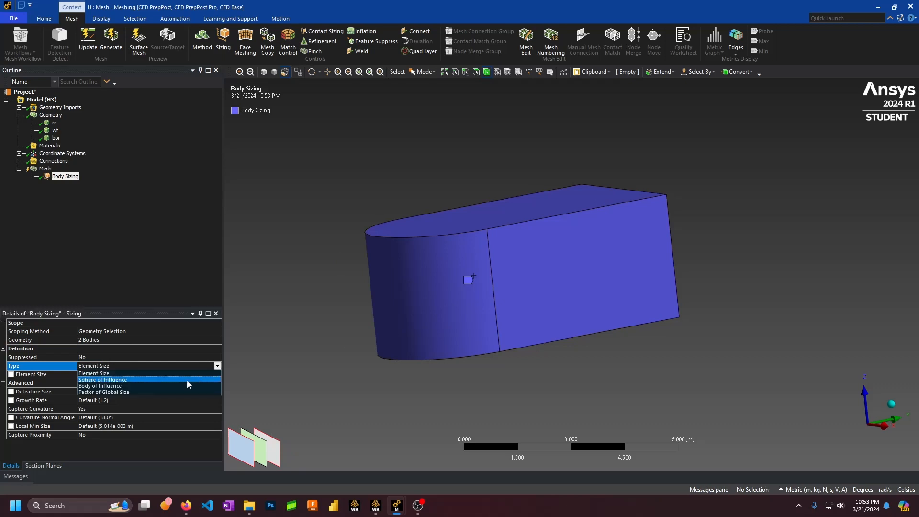
pyautogui.click(173, 384)
pyautogui.moveTo(480, 304); pyautogui.dragTo(310, 356, button='middle')
pyautogui.click(139, 374)
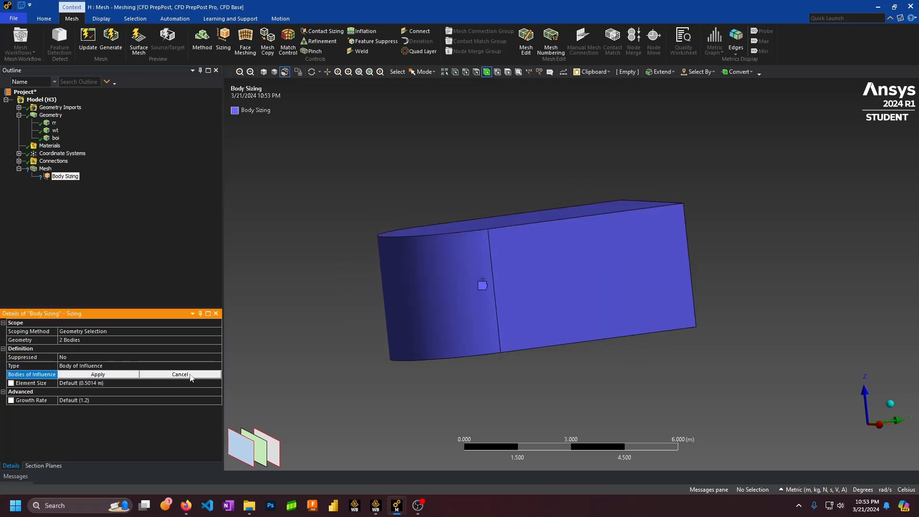
pyautogui.click(494, 286)
pyautogui.click(266, 456)
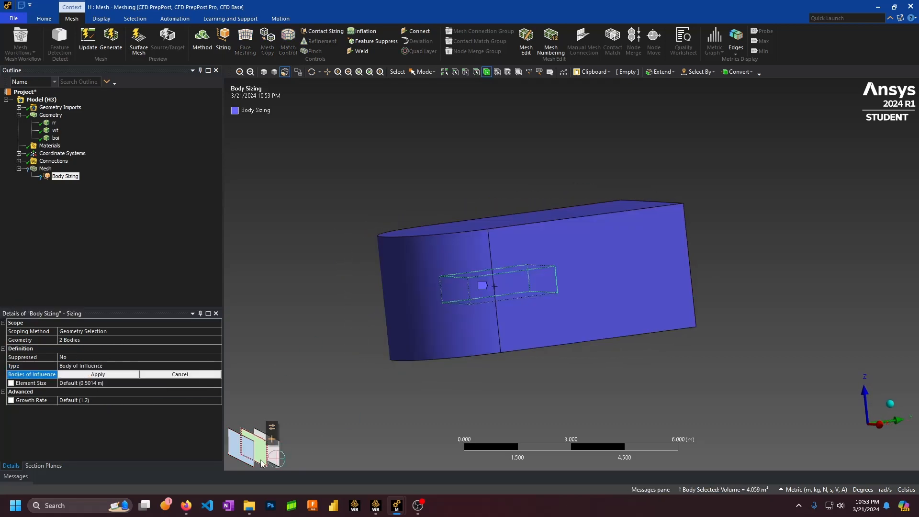
# Apply boi as the body of influence and set its element size to 0.1 m
pyautogui.click(125, 382)
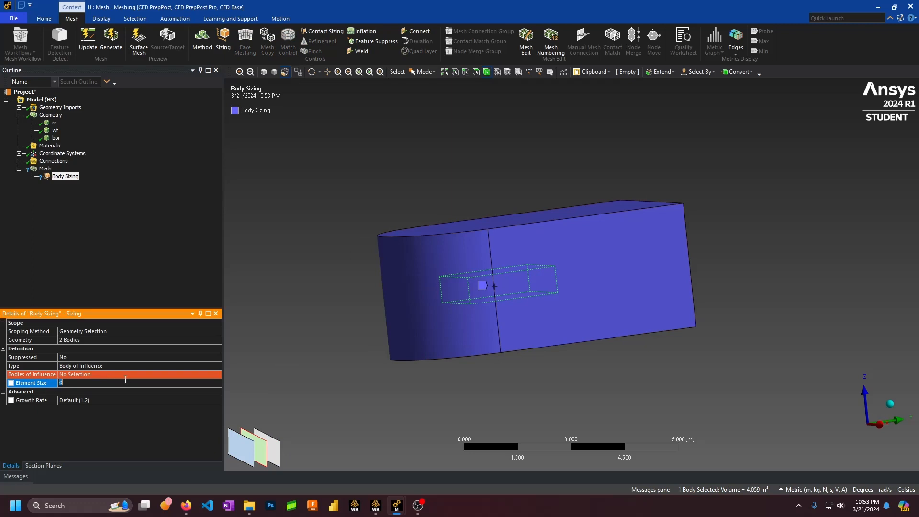
pyautogui.click(86, 372)
pyautogui.click(89, 373)
pyautogui.click(132, 384)
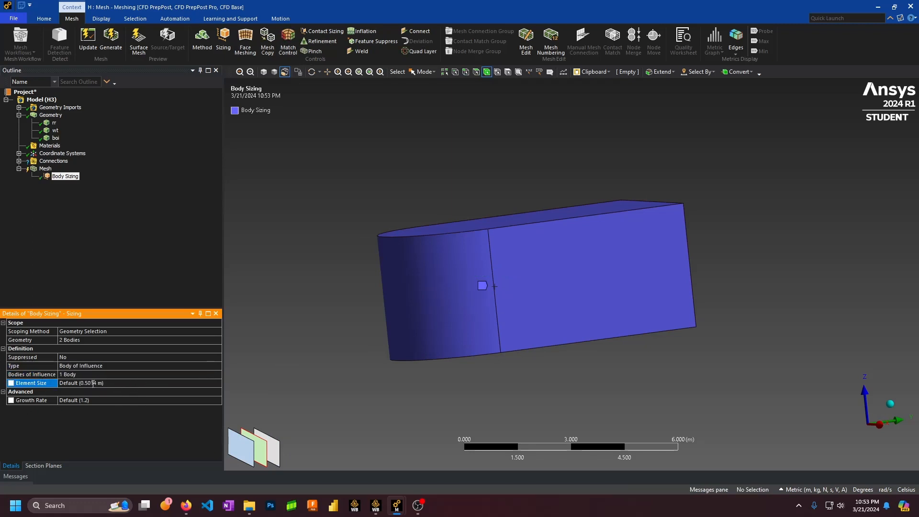
pyautogui.click(93, 383)
pyautogui.write('0.1')
pyautogui.press('Return')
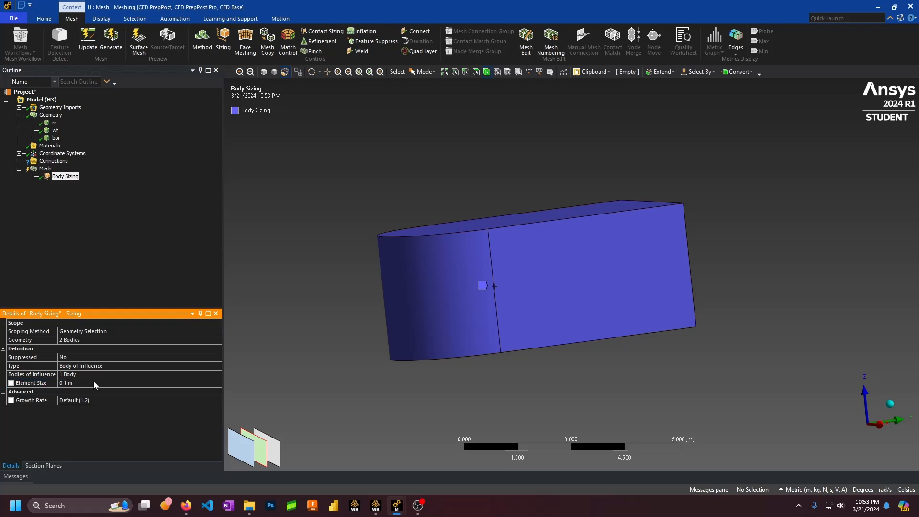
pyautogui.rightClick(65, 177)
# Insert another sizing control under Mesh and centre the view on the box
pyautogui.moveTo(110, 183)
pyautogui.click(171, 195)
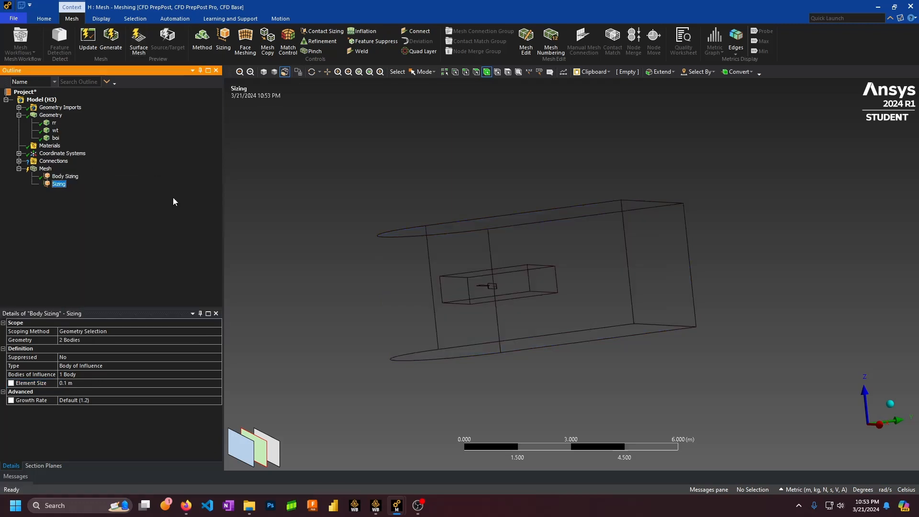
pyautogui.scroll(7, 456, 280)
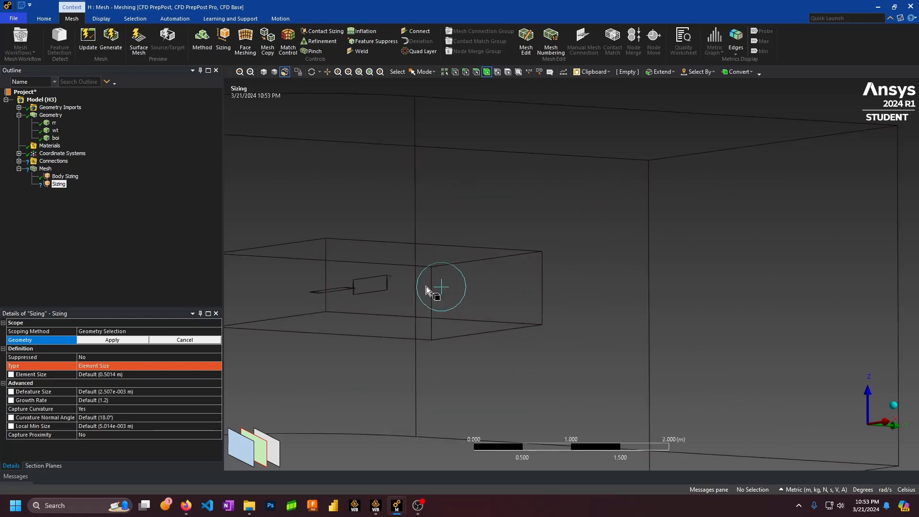
pyautogui.keyDown('ctrl'); pyautogui.moveTo(248, 137); pyautogui.dragTo(517, 137, button='middle'); pyautogui.keyUp('ctrl')
pyautogui.moveTo(517, 137); pyautogui.dragTo(517, 150, button='middle')
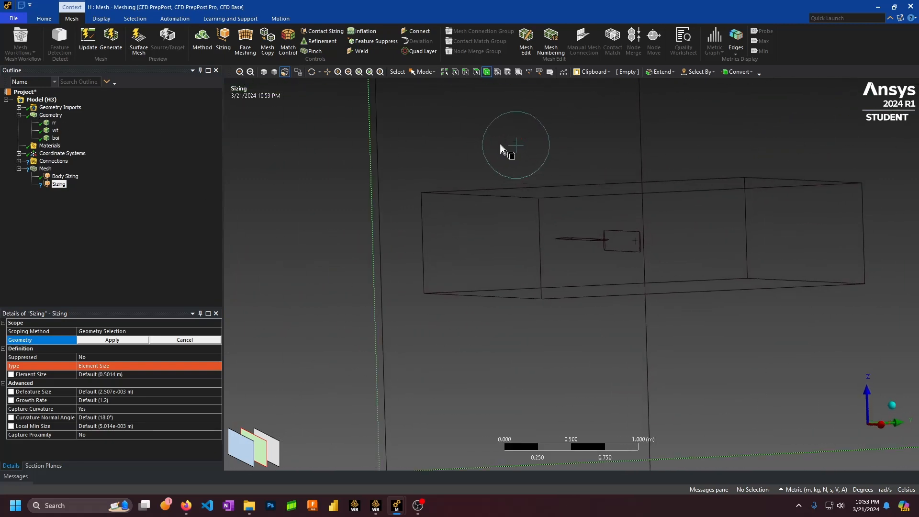
# Hide all other bodies, leaving the boi box, and frame it with the airfoil
pyautogui.rightClick(56, 139)
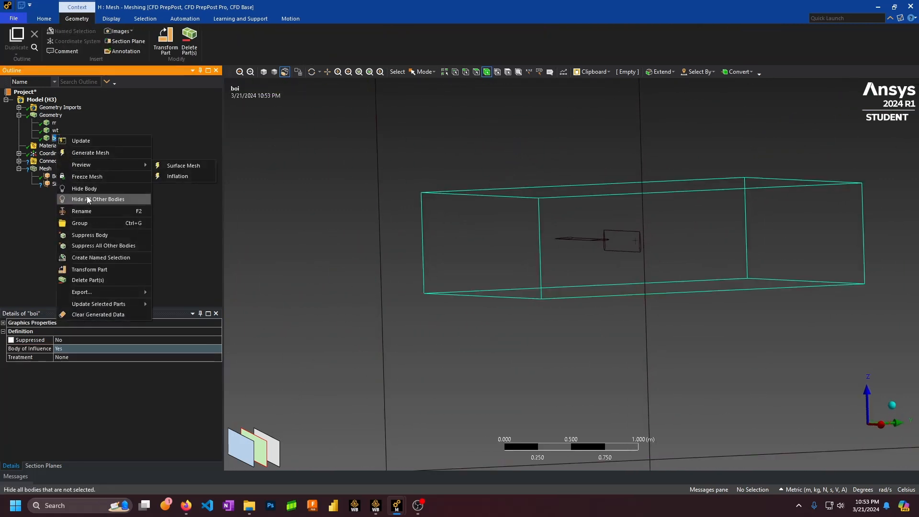
pyautogui.click(125, 196)
pyautogui.keyDown('ctrl'); pyautogui.moveTo(503, 181); pyautogui.dragTo(374, 214, button='middle'); pyautogui.keyUp('ctrl')
pyautogui.scroll(3, 436, 266)
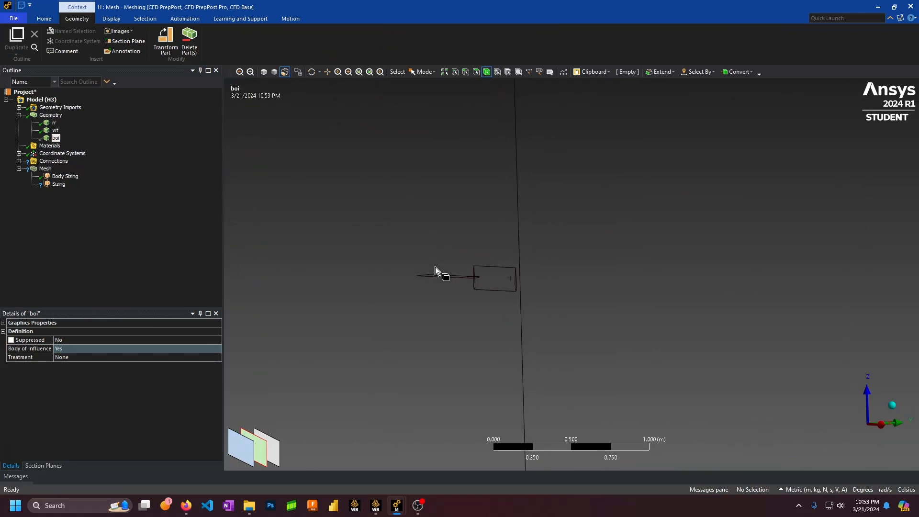
pyautogui.keyDown('ctrl'); pyautogui.moveTo(347, 256); pyautogui.dragTo(446, 246, button='middle'); pyautogui.keyUp('ctrl')
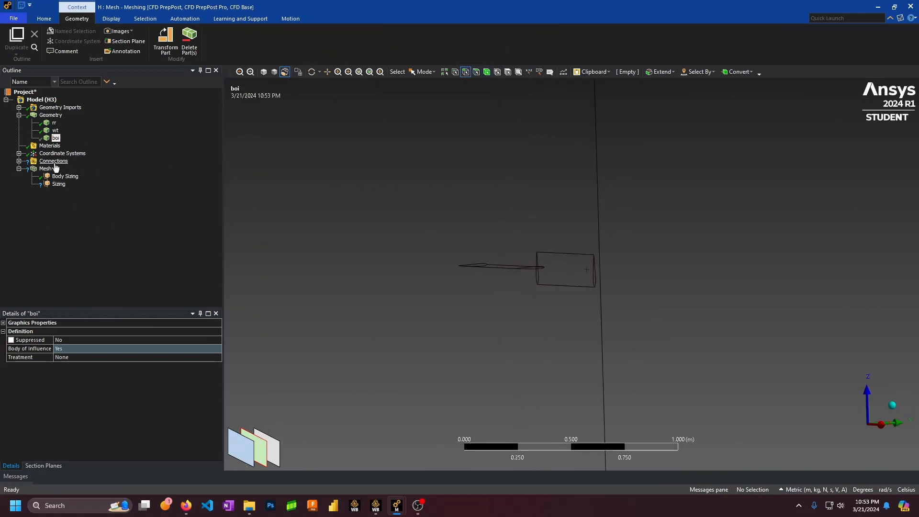
# Start the sizing's geometry selection and pick six edges of the boi box, including both right-end curves
pyautogui.click(57, 184)
pyautogui.click(109, 341)
pyautogui.scroll(5, 355, 289)
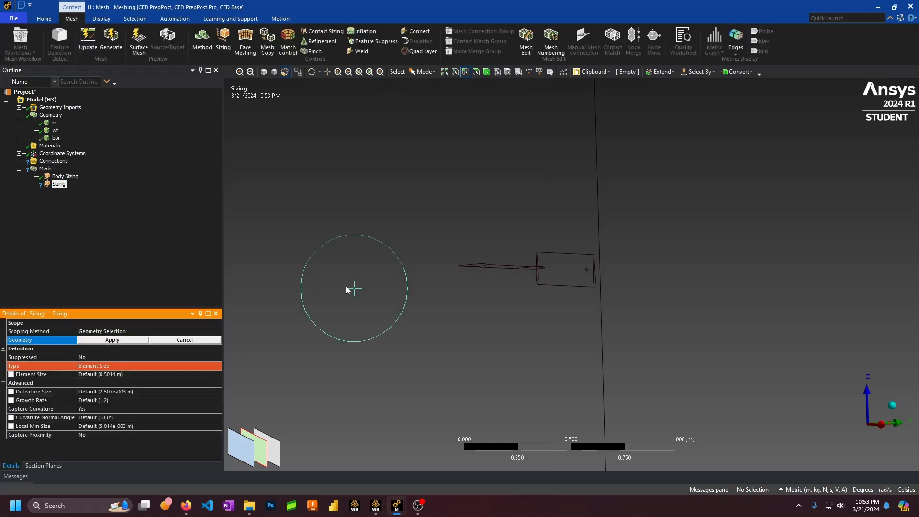
pyautogui.moveTo(410, 256); pyautogui.dragTo(456, 206, button='middle')
pyautogui.keyDown('ctrl'); pyautogui.moveTo(438, 270); pyautogui.dragTo(367, 266, button='middle'); pyautogui.keyUp('ctrl')
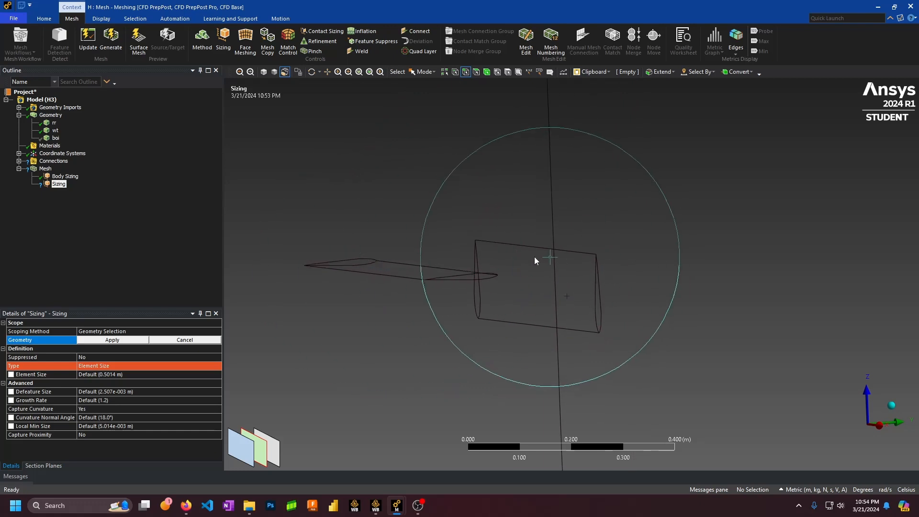
pyautogui.click(530, 249)
pyautogui.keyDown('ctrl'); pyautogui.click(479, 280); pyautogui.keyUp('ctrl')
pyautogui.keyDown('ctrl'); pyautogui.click(479, 285); pyautogui.keyUp('ctrl')
pyautogui.keyDown('ctrl'); pyautogui.click(502, 322); pyautogui.keyUp('ctrl')
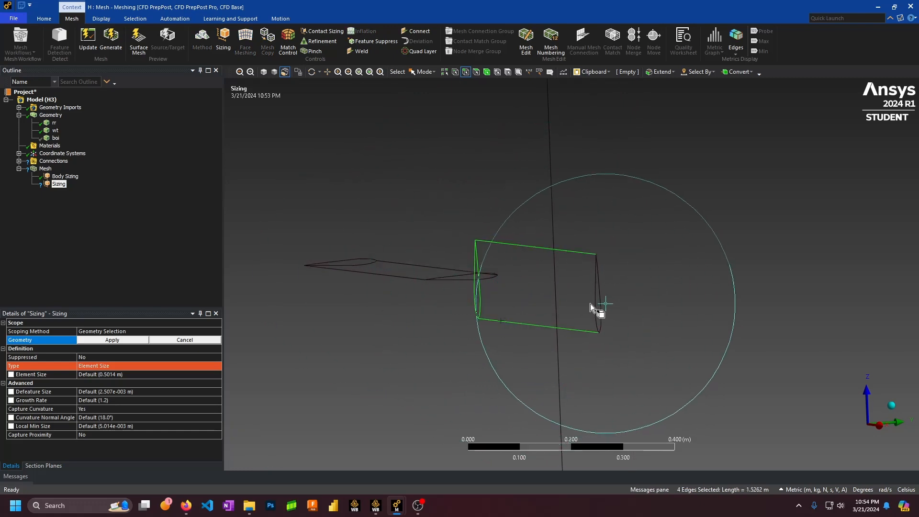
pyautogui.keyDown('ctrl'); pyautogui.click(595, 302); pyautogui.keyUp('ctrl')
pyautogui.keyDown('ctrl'); pyautogui.click(602, 298); pyautogui.keyUp('ctrl')
# Add six airfoil edges and apply all 12 edges as the sizing scope
pyautogui.keyDown('ctrl'); pyautogui.click(457, 282); pyautogui.keyUp('ctrl')
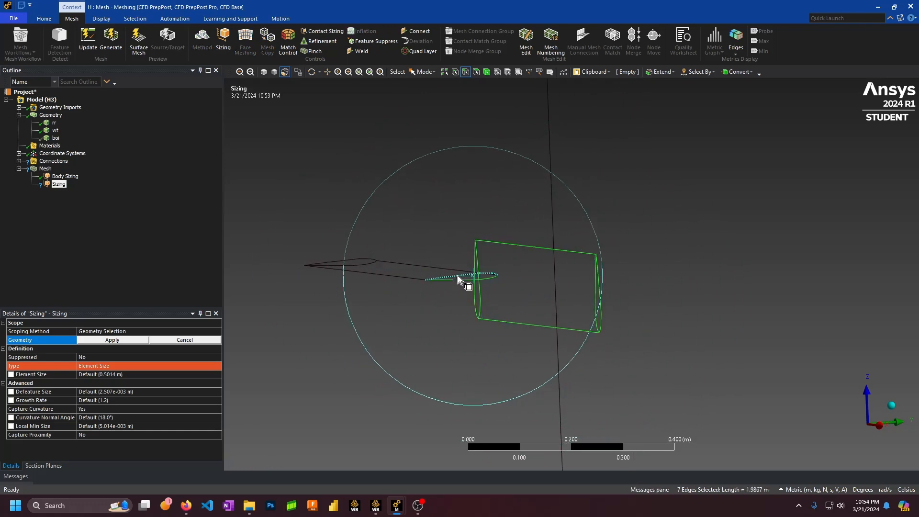
pyautogui.keyDown('ctrl'); pyautogui.click(458, 275); pyautogui.keyUp('ctrl')
pyautogui.keyDown('ctrl'); pyautogui.click(423, 271); pyautogui.keyUp('ctrl')
pyautogui.keyDown('ctrl'); pyautogui.click(391, 277); pyautogui.keyUp('ctrl')
pyautogui.keyDown('ctrl'); pyautogui.click(361, 262); pyautogui.keyUp('ctrl')
pyautogui.keyDown('ctrl'); pyautogui.click(360, 271); pyautogui.keyUp('ctrl')
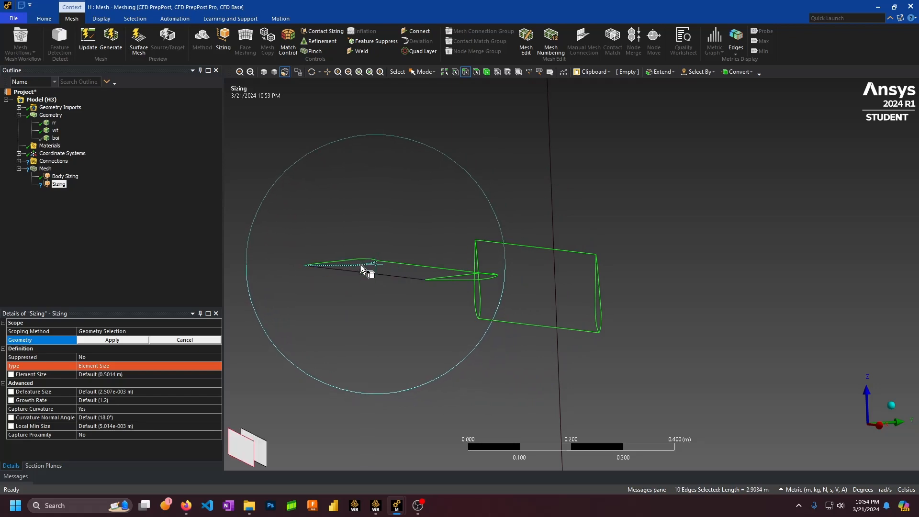
pyautogui.click(148, 343)
pyautogui.click(142, 341)
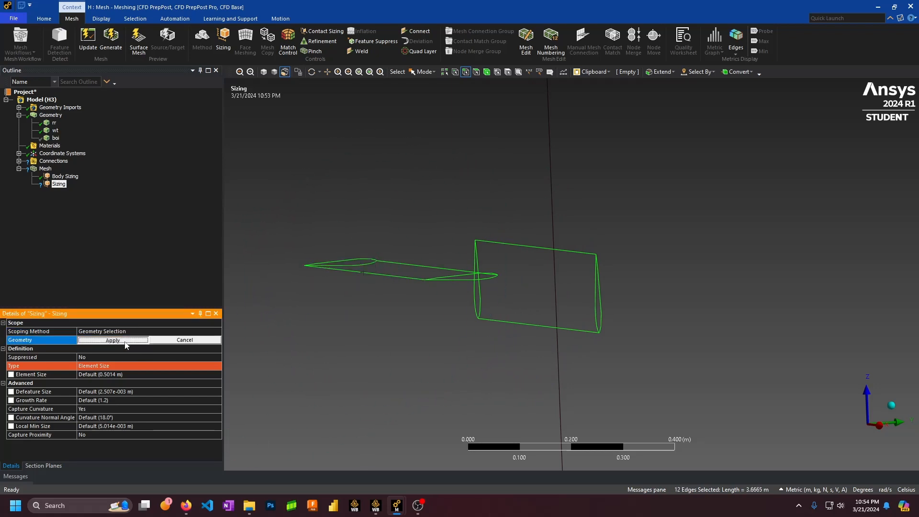
pyautogui.click(123, 342)
pyautogui.scroll(-3, 287, 354)
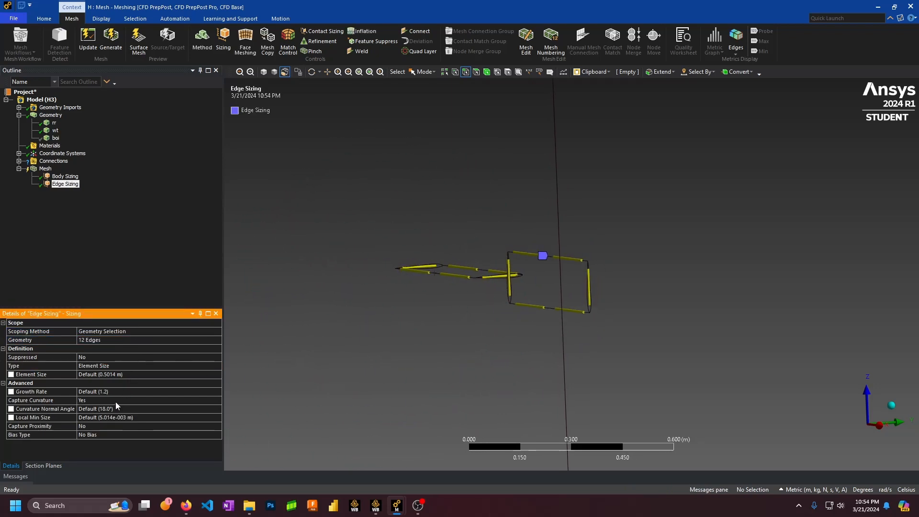
# Turn Capture Curvature off and set the edge sizing's element size to 8.e-004 m
pyautogui.click(144, 400)
pyautogui.click(218, 400)
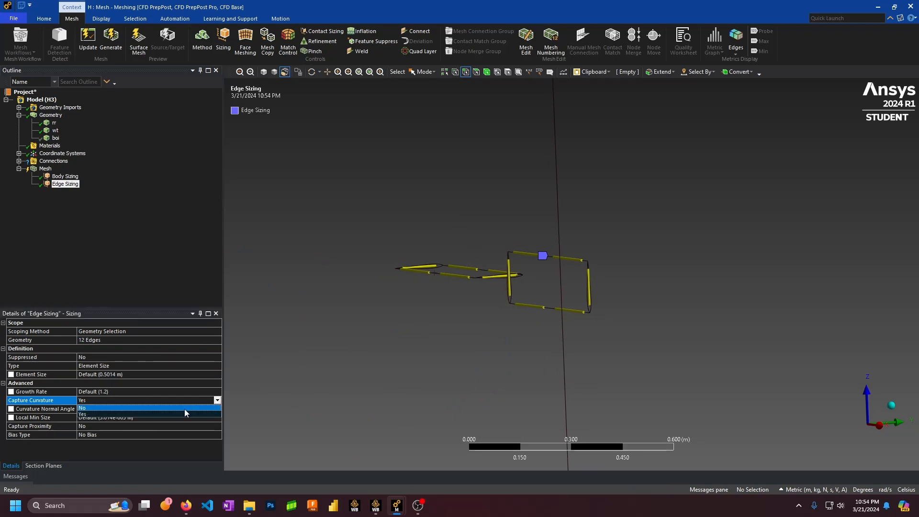
pyautogui.click(112, 414)
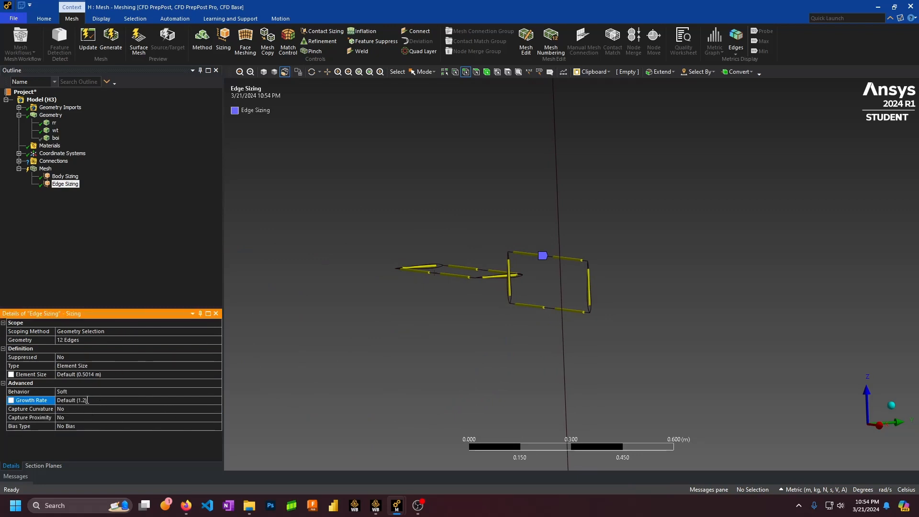
pyautogui.click(98, 375)
pyautogui.write('0.00')
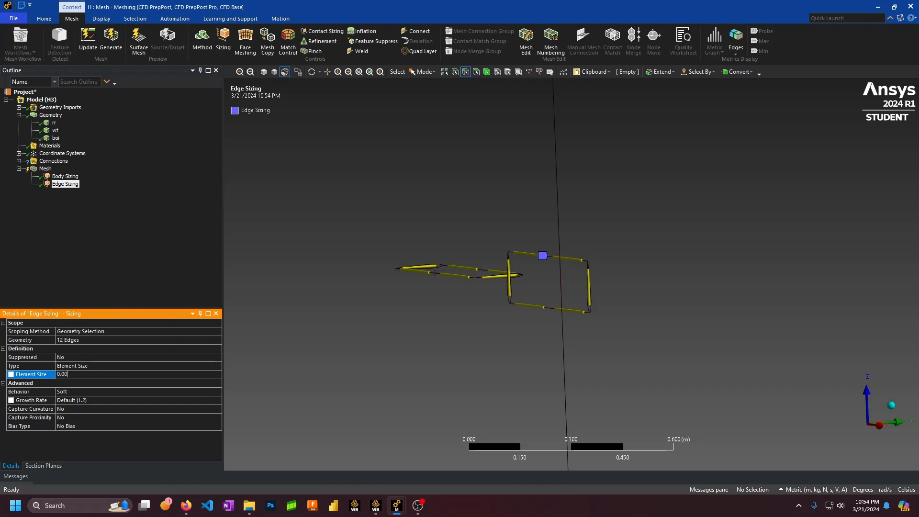
pyautogui.write('001')
pyautogui.press('Return')
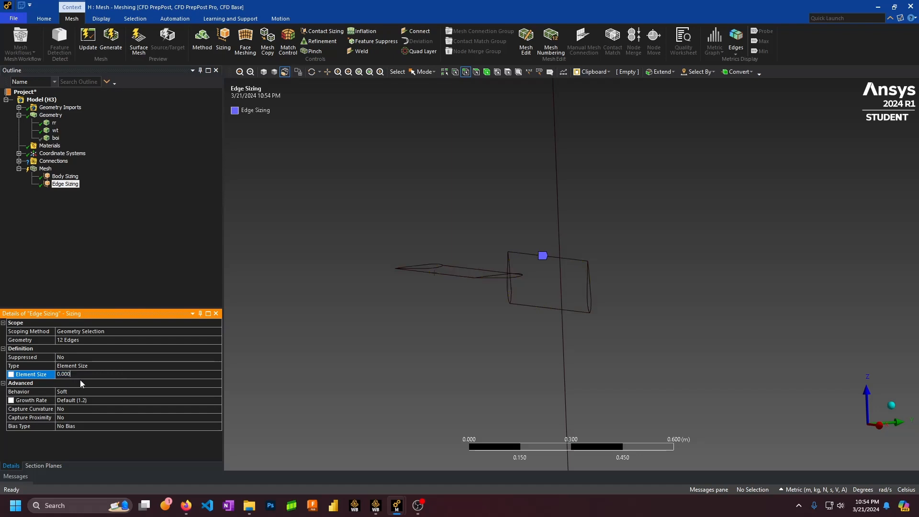
pyautogui.write('8')
pyautogui.press('Return')
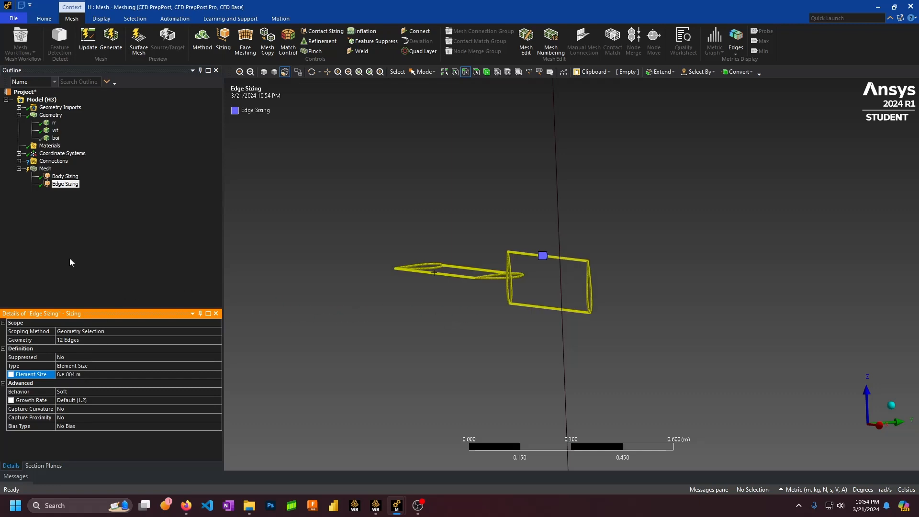
# Insert another sizing control from the Edge Sizing item's context menu
pyautogui.rightClick(67, 184)
pyautogui.moveTo(144, 190)
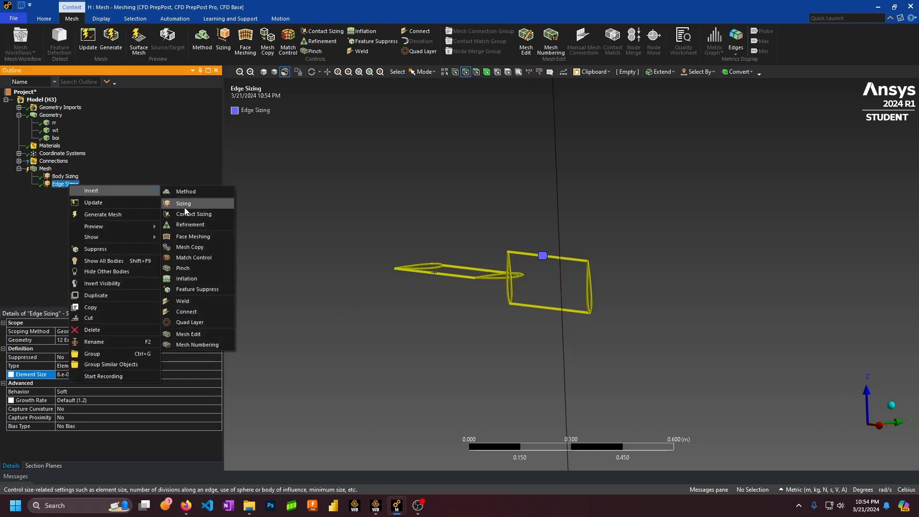
pyautogui.click(183, 204)
# Delete the newly added Sizing control and confirm the removal
pyautogui.rightClick(61, 194)
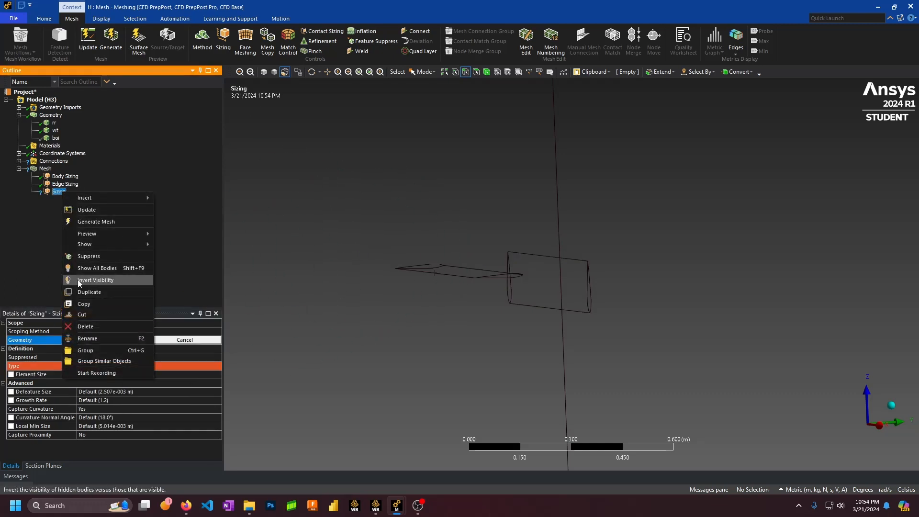
pyautogui.click(109, 329)
pyautogui.click(472, 287)
pyautogui.scroll(-10, 476, 287)
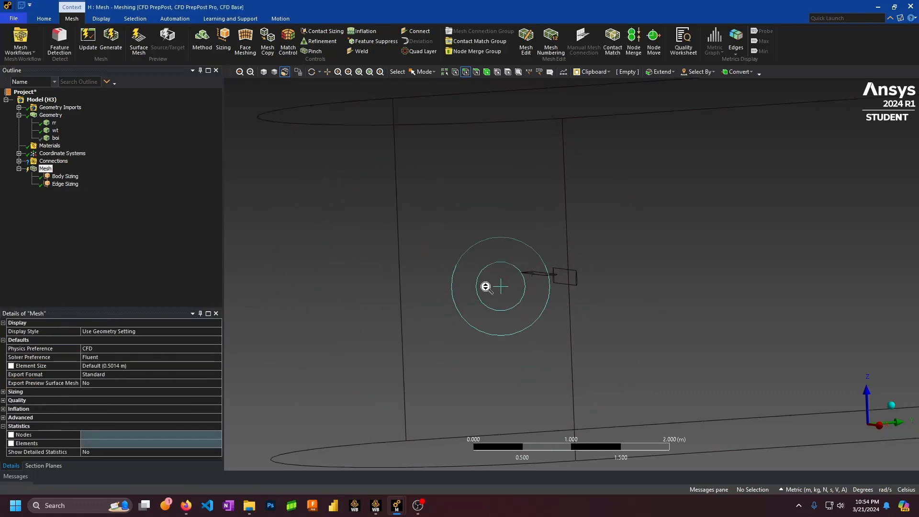
pyautogui.scroll(4, 561, 283)
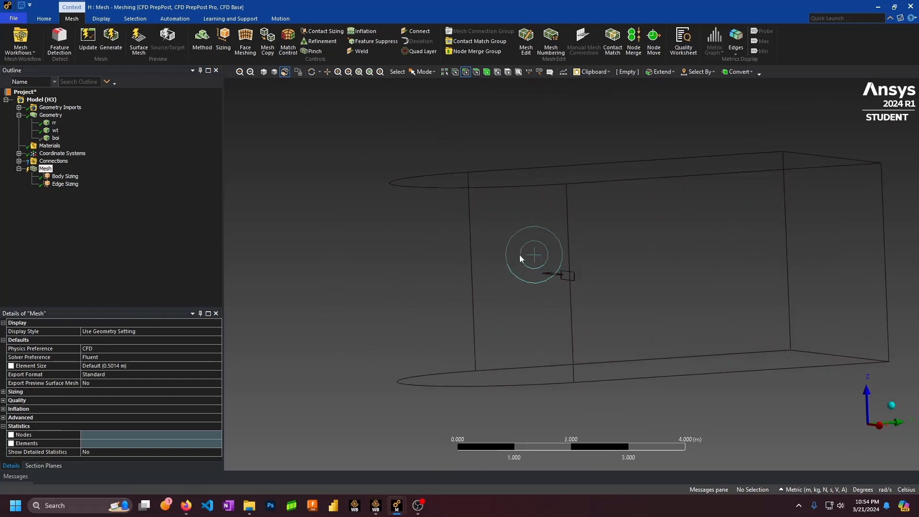
# Create a named selection 'inlet' for the enclosure's curved face
pyautogui.moveTo(520, 255); pyautogui.dragTo(619, 255, button='middle')
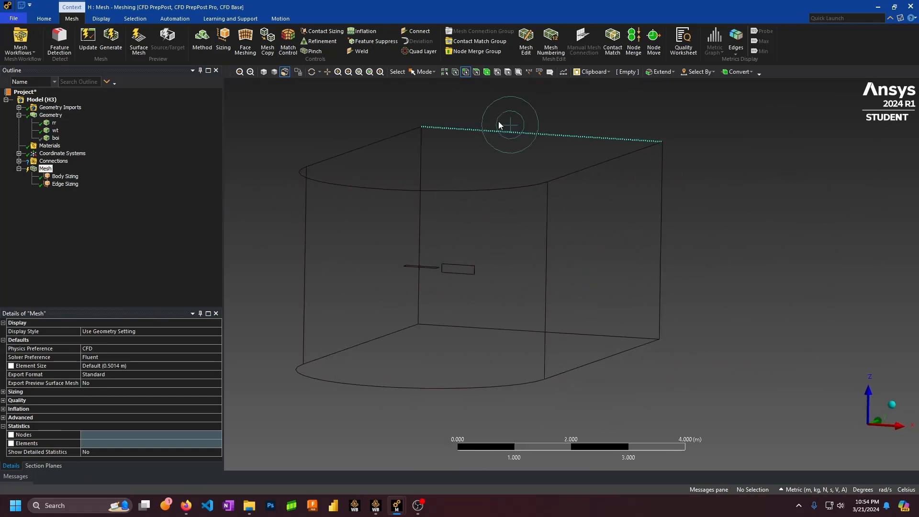
pyautogui.scroll(-2, 459, 224)
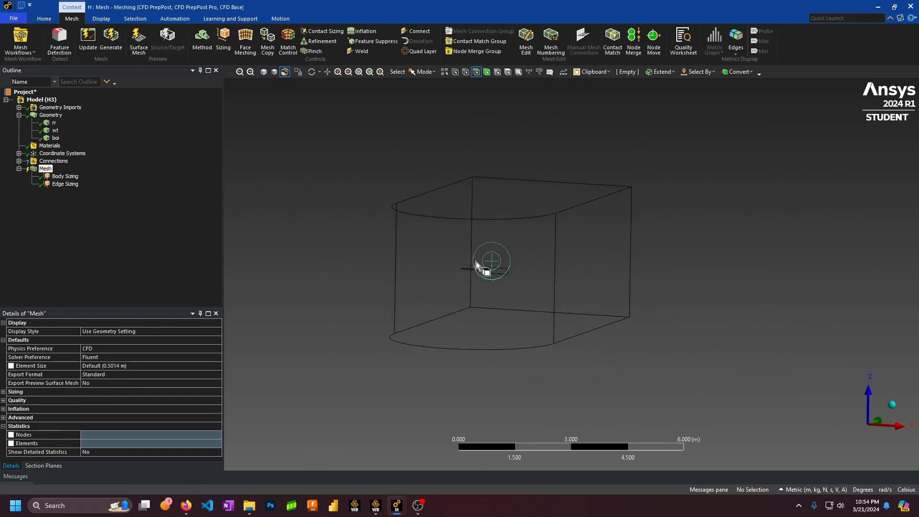
pyautogui.click(481, 251)
pyautogui.moveTo(522, 249); pyautogui.dragTo(487, 248, button='middle')
pyautogui.write('ninlet')
pyautogui.press('Return')
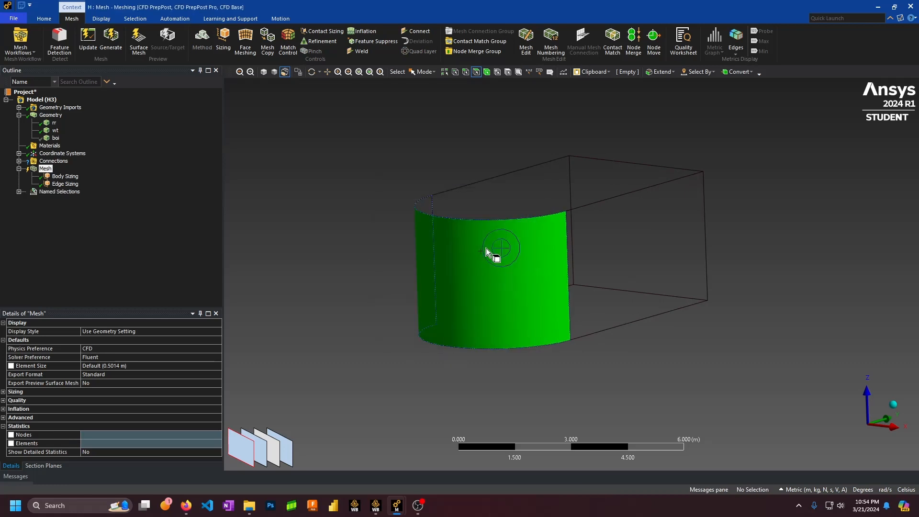
# Select the enclosure's top, side, bottom and fourth faces and name them as the wall selection
pyautogui.click(729, 206)
pyautogui.moveTo(728, 206); pyautogui.dragTo(713, 248, button='middle')
pyautogui.click(615, 206)
pyautogui.keyDown('ctrl'); pyautogui.click(614, 274); pyautogui.keyUp('ctrl')
pyautogui.moveTo(615, 275); pyautogui.dragTo(566, 227, button='middle')
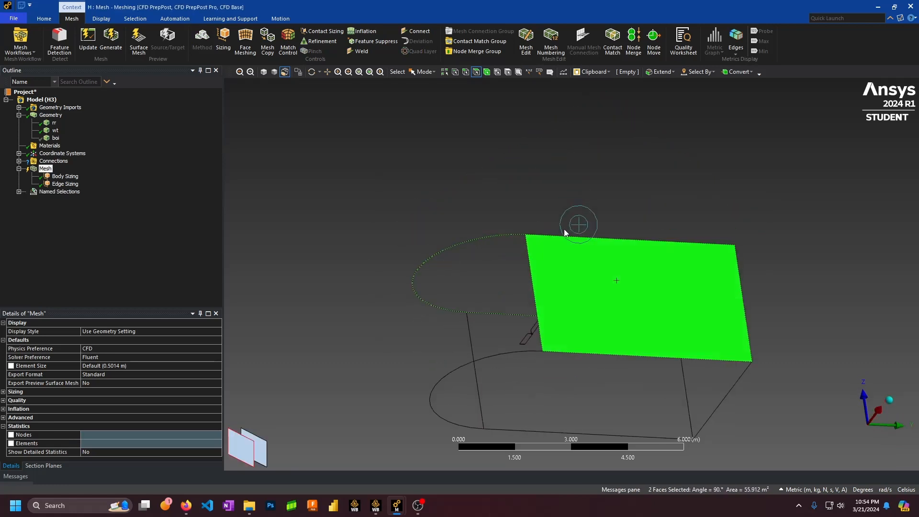
pyautogui.keyDown('ctrl'); pyautogui.click(562, 373); pyautogui.keyUp('ctrl')
pyautogui.moveTo(481, 298); pyautogui.dragTo(719, 292, button='middle')
pyautogui.moveTo(326, 352); pyautogui.dragTo(377, 335, button='middle')
pyautogui.keyDown('ctrl'); pyautogui.click(377, 334); pyautogui.keyUp('ctrl')
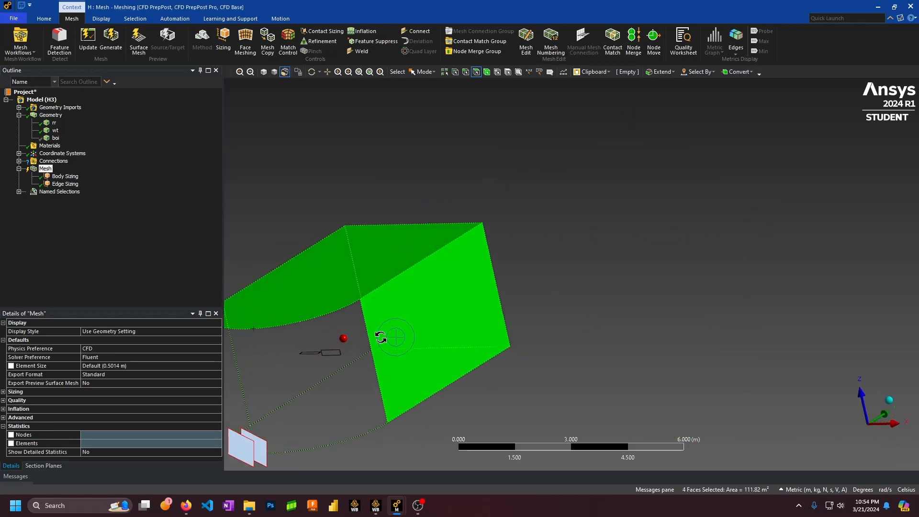
pyautogui.write('ntwall')
pyautogui.press('Return')
# Create a named selection for the flat end face, then reframe the full enclosure
pyautogui.click(570, 265)
pyautogui.moveTo(569, 266); pyautogui.dragTo(421, 271, button='middle')
pyautogui.click(416, 270)
pyautogui.write('nin')
pyautogui.press('Return')
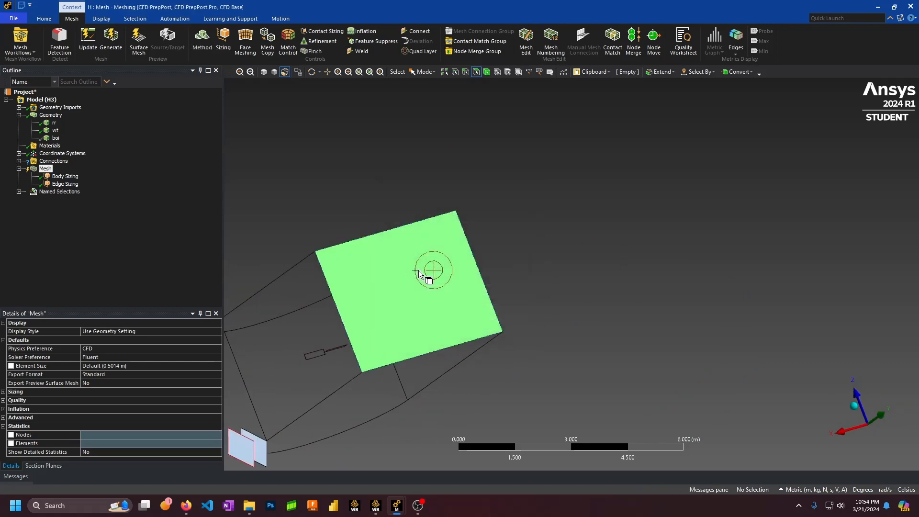
pyautogui.click(314, 252)
pyautogui.moveTo(315, 252); pyautogui.dragTo(525, 258, button='middle')
pyautogui.moveTo(350, 276); pyautogui.dragTo(481, 282, button='middle')
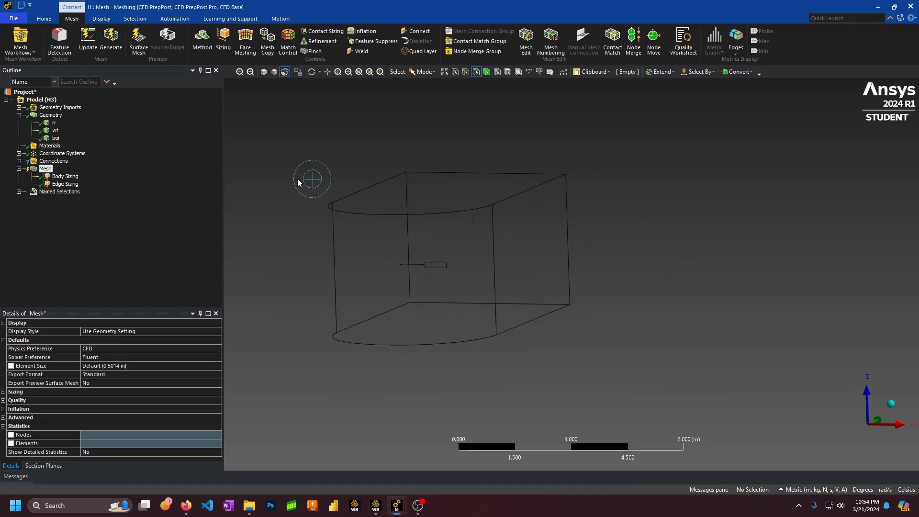
pyautogui.keyDown('ctrl'); pyautogui.moveTo(245, 166); pyautogui.dragTo(359, 146, button='middle'); pyautogui.keyUp('ctrl')
pyautogui.scroll(3, 445, 200)
pyautogui.keyDown('ctrl'); pyautogui.moveTo(452, 201); pyautogui.dragTo(507, 262, button='middle'); pyautogui.keyUp('ctrl')
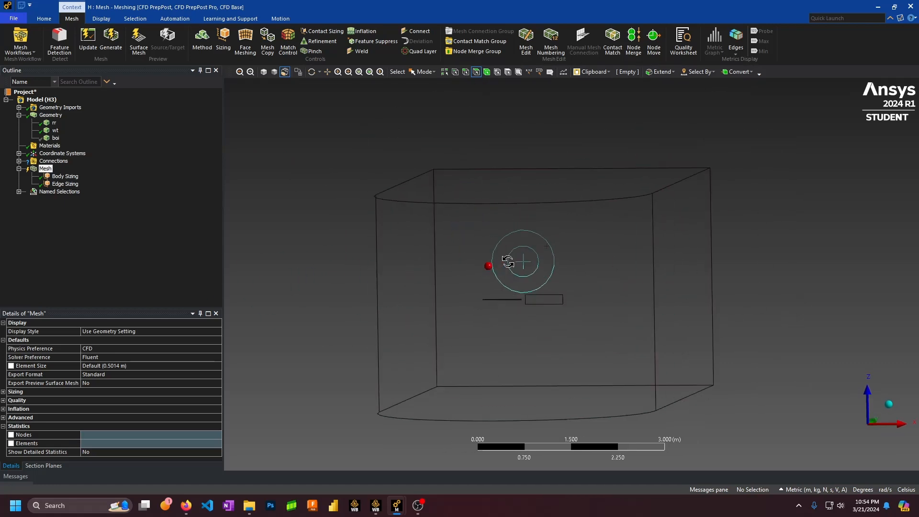
# Hide the rr body and slice the enclosure with a new section plane
pyautogui.rightClick(53, 125)
pyautogui.click(74, 178)
pyautogui.click(34, 466)
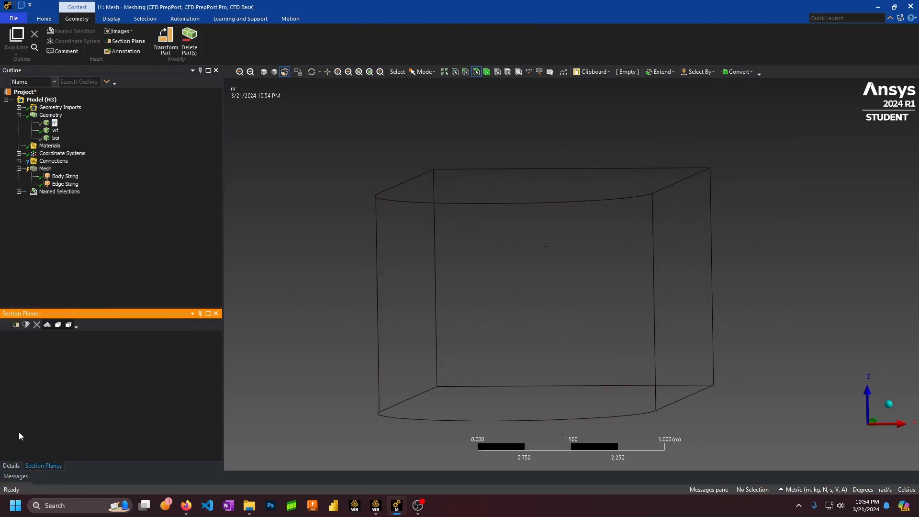
pyautogui.click(13, 328)
pyautogui.moveTo(352, 303); pyautogui.dragTo(792, 300)
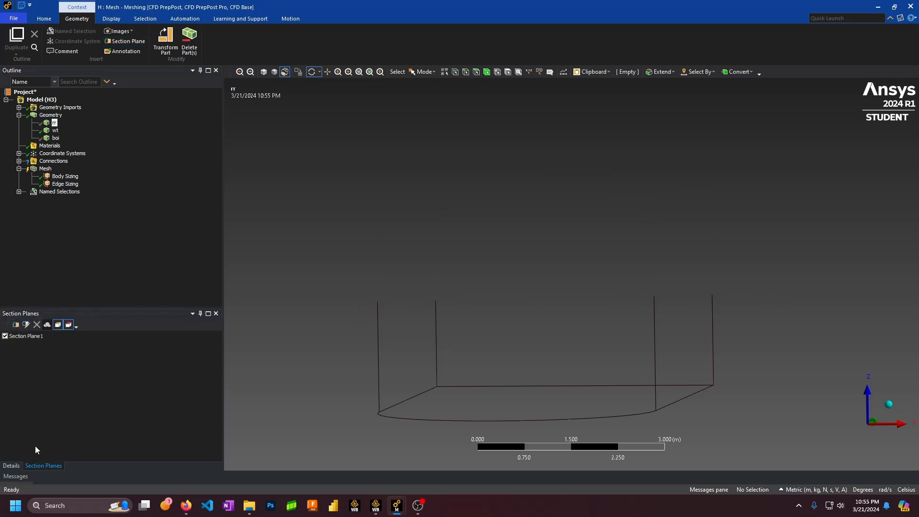
# Select only the hemispherical bowl face and bring up its naming dialog
pyautogui.click(476, 72)
pyautogui.moveTo(554, 246); pyautogui.dragTo(589, 205, button='middle')
pyautogui.click(534, 236)
pyautogui.keyDown('ctrl'); pyautogui.click(537, 258); pyautogui.keyUp('ctrl')
pyautogui.click(734, 244)
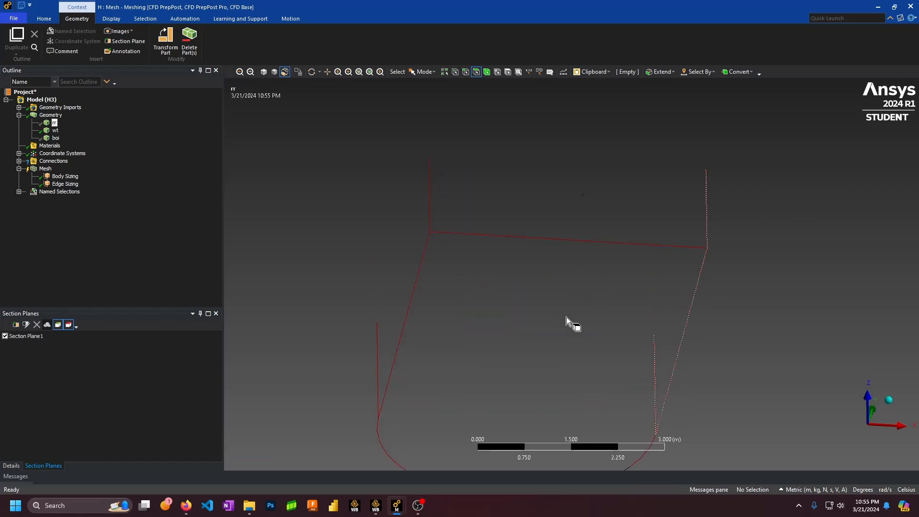
pyautogui.click(535, 312)
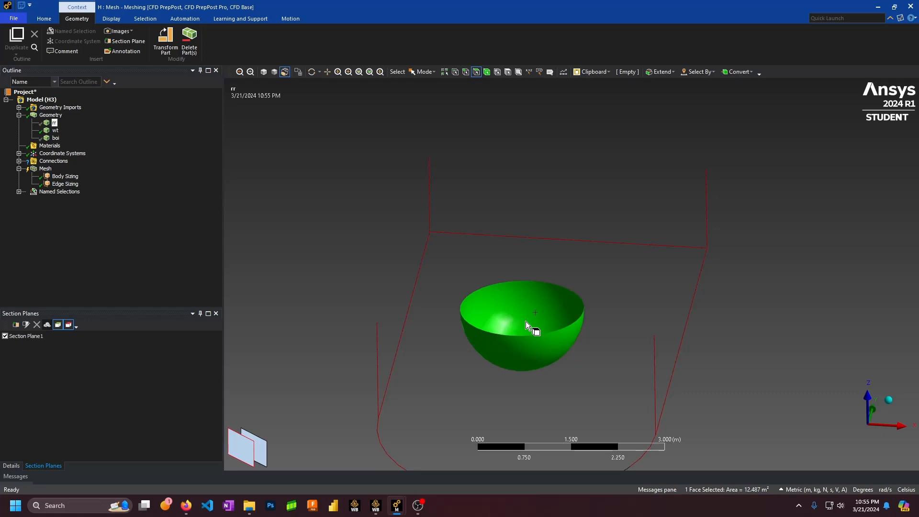
pyautogui.press('n')
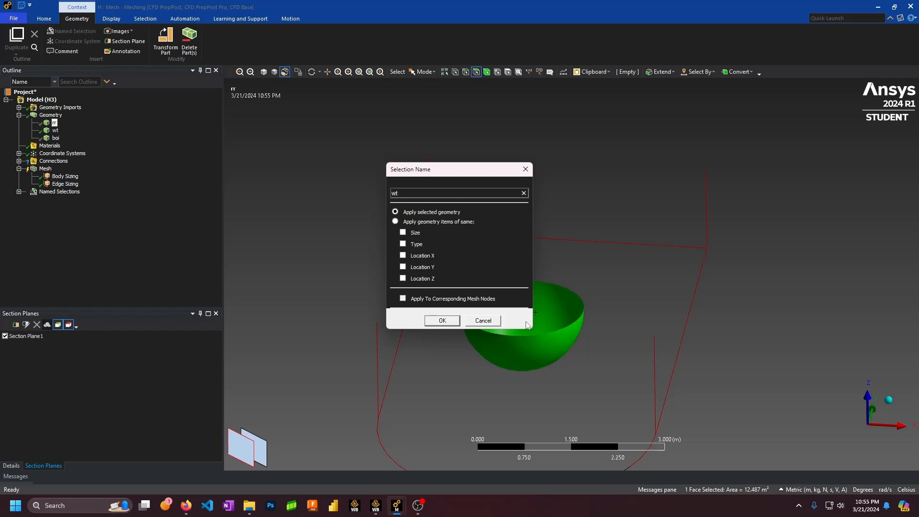
# Name the bowl face wt-int, then reselect it with all bodies shown and start naming it rr-int
pyautogui.write('wt-int')
pyautogui.press('Return')
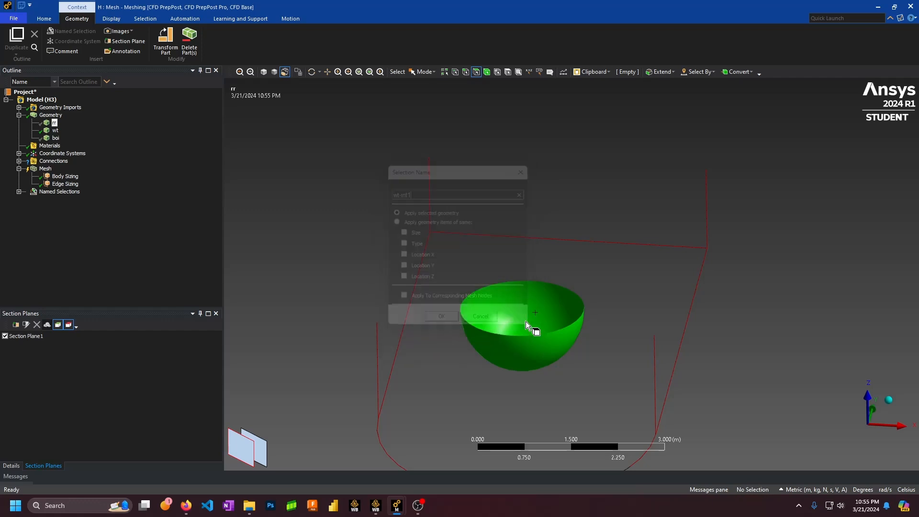
pyautogui.rightClick(52, 132)
pyautogui.click(75, 186)
pyautogui.rightClick(56, 123)
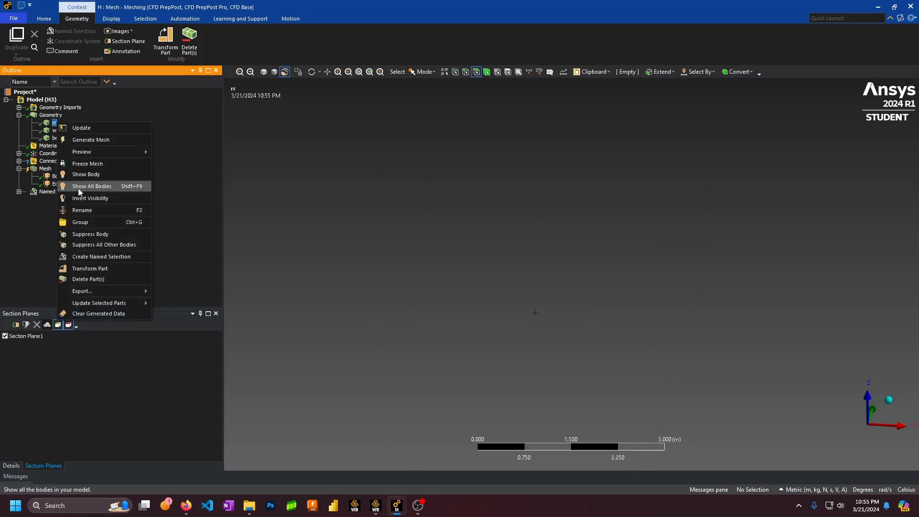
pyautogui.click(79, 186)
pyautogui.click(539, 300)
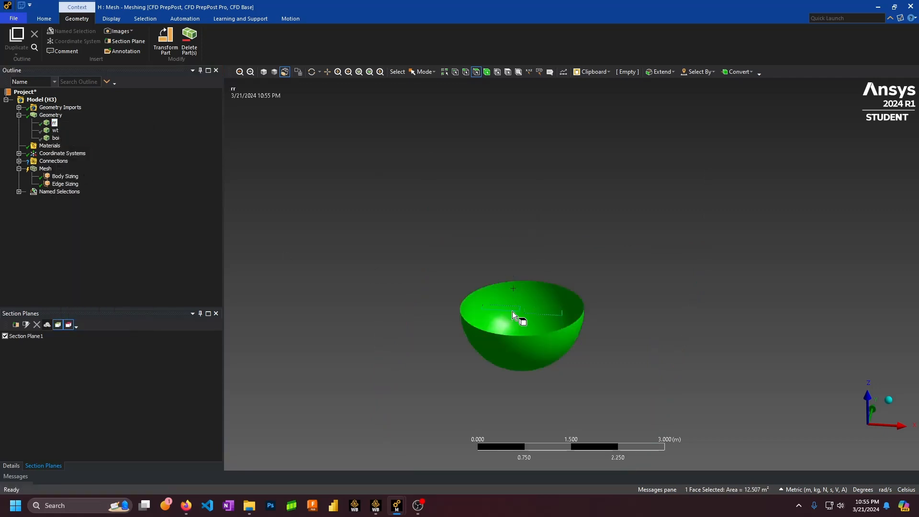
pyautogui.write('n')
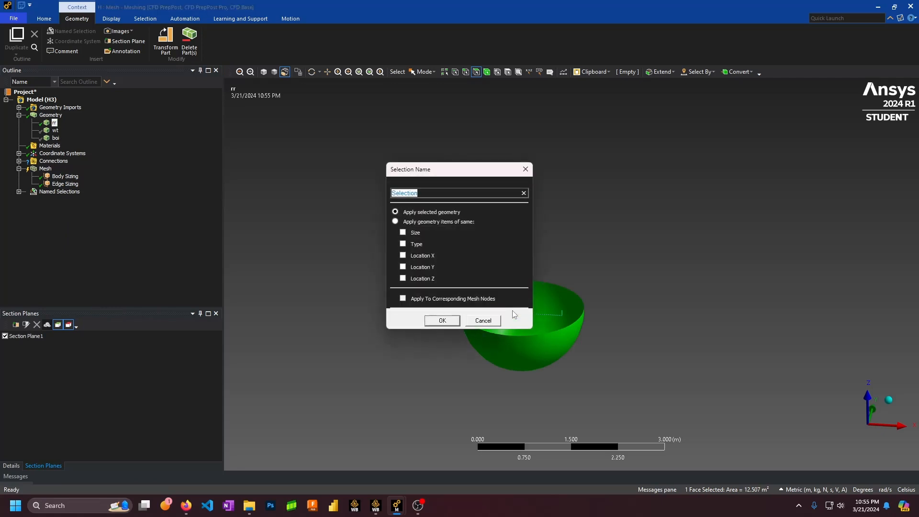
pyautogui.write('rr-int2')
# Confirm the rr-int name and bring the blades into view
pyautogui.press('Return')
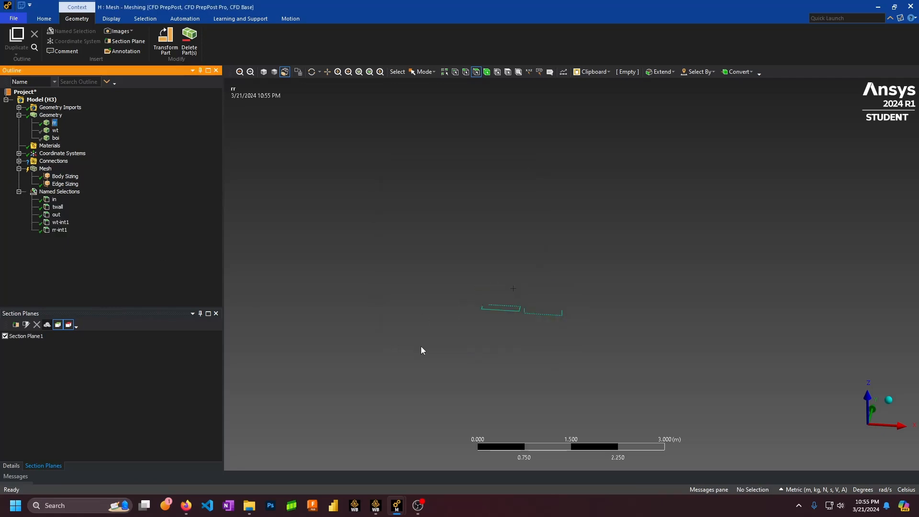
pyautogui.scroll(-2, 543, 309)
pyautogui.keyDown('ctrl'); pyautogui.moveTo(543, 278); pyautogui.dragTo(560, 179, button='middle'); pyautogui.keyUp('ctrl')
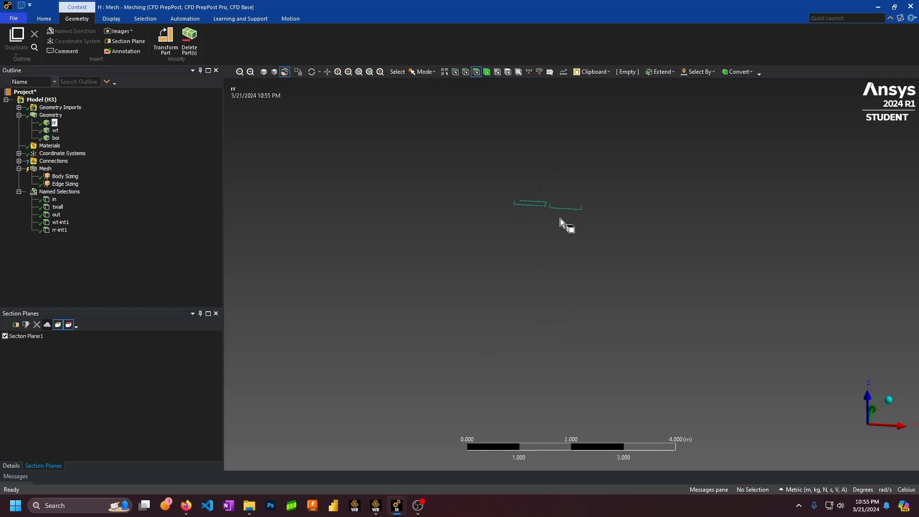
pyautogui.moveTo(560, 219); pyautogui.dragTo(560, 245, button='middle')
pyautogui.scroll(5, 548, 231)
pyautogui.keyDown('ctrl'); pyautogui.moveTo(520, 180); pyautogui.dragTo(528, 254, button='middle'); pyautogui.keyUp('ctrl')
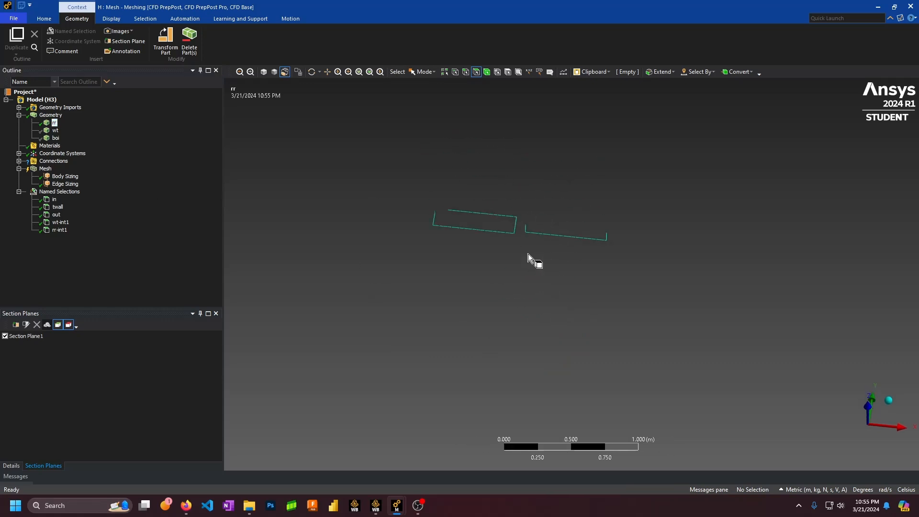
pyautogui.scroll(4, 484, 197)
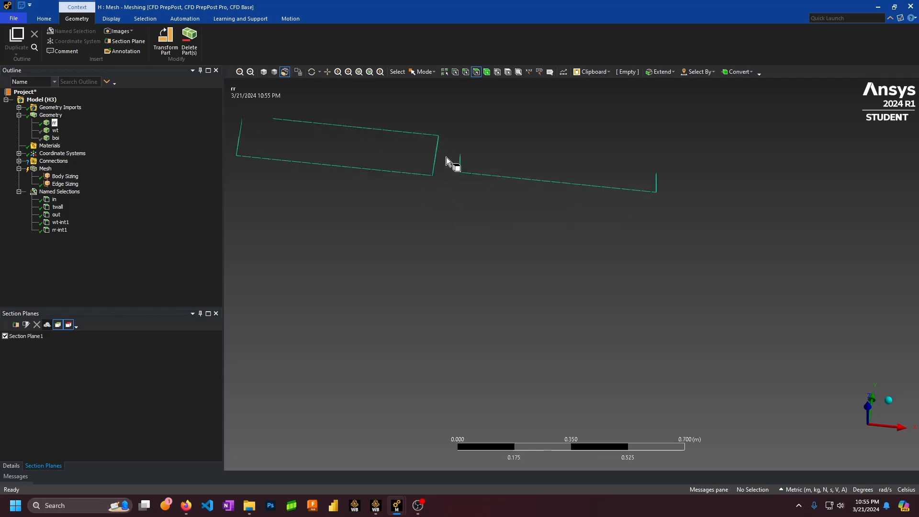
pyautogui.keyDown('ctrl'); pyautogui.moveTo(452, 163); pyautogui.dragTo(520, 220, button='middle'); pyautogui.keyUp('ctrl')
pyautogui.moveTo(446, 202); pyautogui.dragTo(435, 164, button='middle')
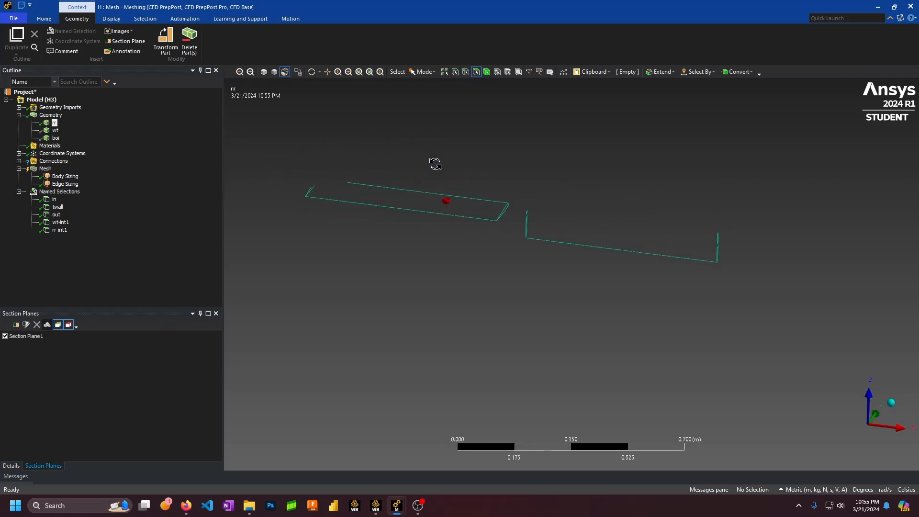
# Select the four left blade faces and save them as named selection bl
pyautogui.click(436, 200)
pyautogui.moveTo(436, 200); pyautogui.dragTo(499, 210, button='middle')
pyautogui.moveTo(419, 205); pyautogui.dragTo(401, 187, button='middle')
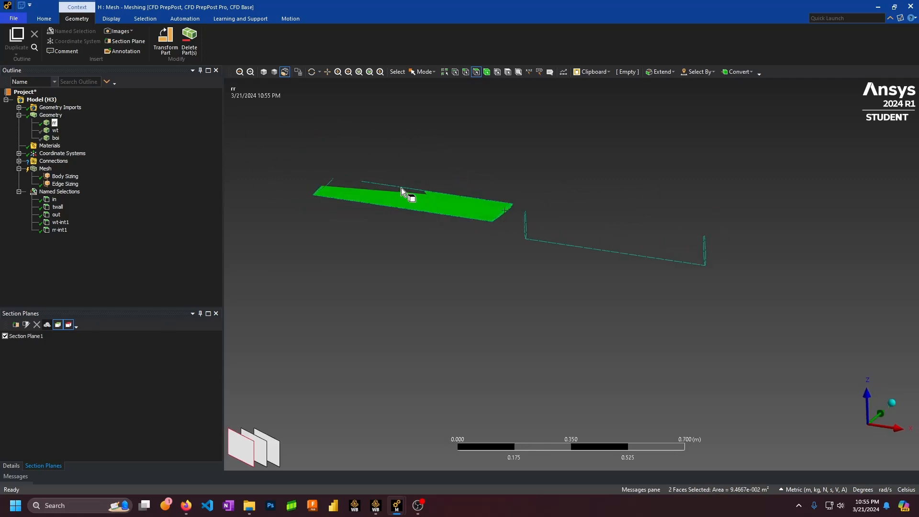
pyautogui.keyDown('ctrl'); pyautogui.click(359, 183); pyautogui.keyUp('ctrl')
pyautogui.keyDown('ctrl'); pyautogui.click(328, 180); pyautogui.keyUp('ctrl')
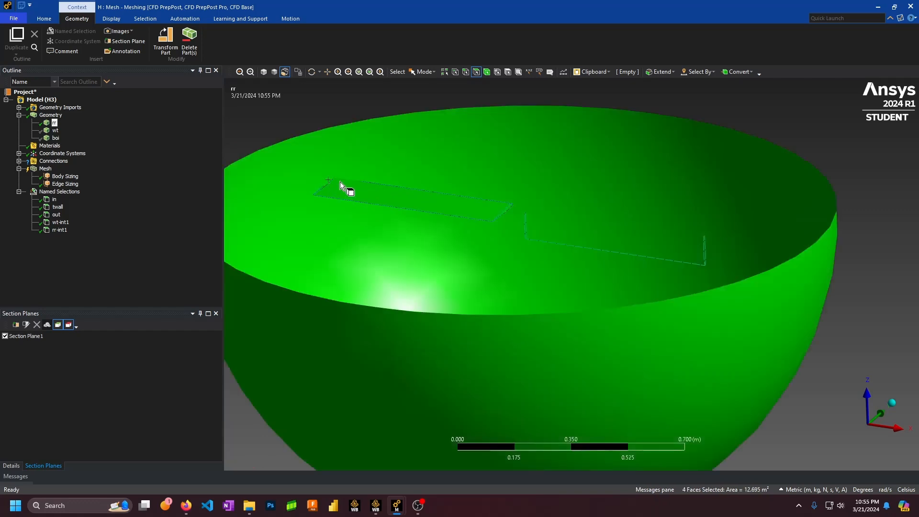
pyautogui.keyDown('ctrl'); pyautogui.click(332, 177); pyautogui.keyUp('ctrl')
pyautogui.keyDown('ctrl'); pyautogui.click(329, 183); pyautogui.keyUp('ctrl')
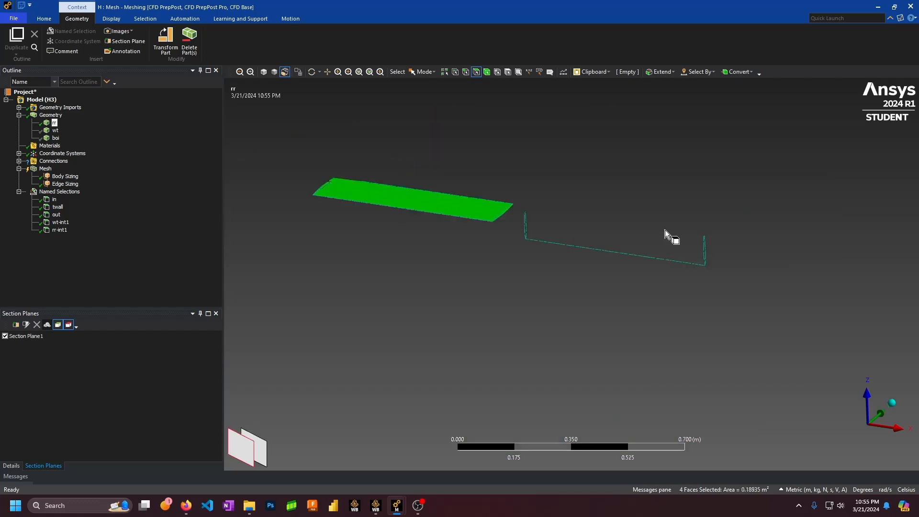
pyautogui.keyDown('ctrl'); pyautogui.click(566, 229); pyautogui.keyUp('ctrl')
pyautogui.moveTo(602, 229); pyautogui.dragTo(721, 379, button='middle')
pyautogui.write('nbl')
pyautogui.press('Return')
# Select the four right blade faces and save them as named selection br
pyautogui.click(604, 192)
pyautogui.keyDown('ctrl'); pyautogui.click(614, 170); pyautogui.keyUp('ctrl')
pyautogui.keyDown('ctrl'); pyautogui.click(604, 164); pyautogui.keyUp('ctrl')
pyautogui.keyDown('ctrl'); pyautogui.click(716, 375); pyautogui.keyUp('ctrl')
pyautogui.moveTo(670, 296); pyautogui.dragTo(668, 219, button='middle')
pyautogui.write('nbr')
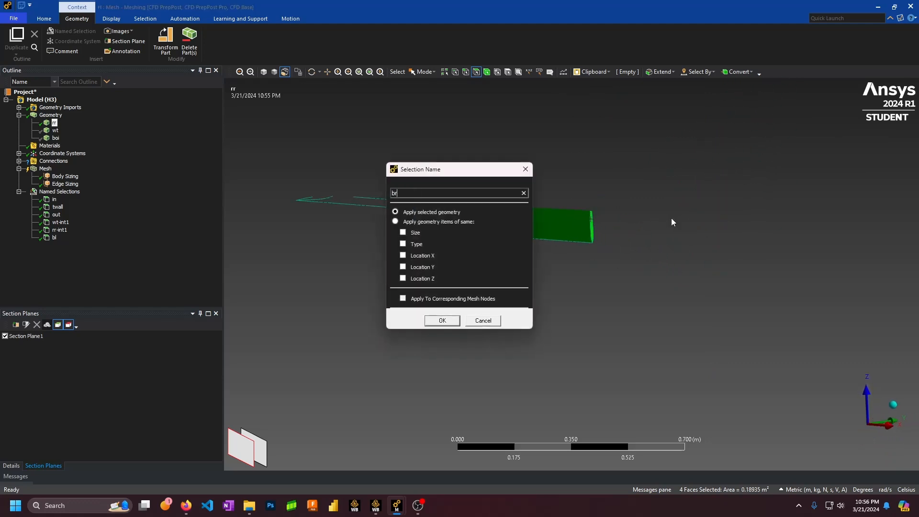
pyautogui.press('Return')
pyautogui.click(29, 338)
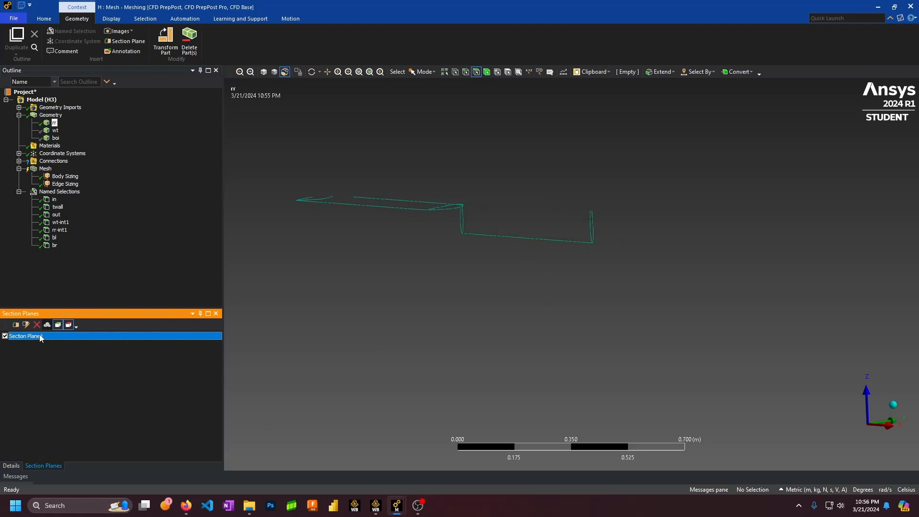
# Delete Section Plane1 and review the br and wt-int1 named selections
pyautogui.click(37, 326)
pyautogui.click(12, 467)
pyautogui.click(54, 245)
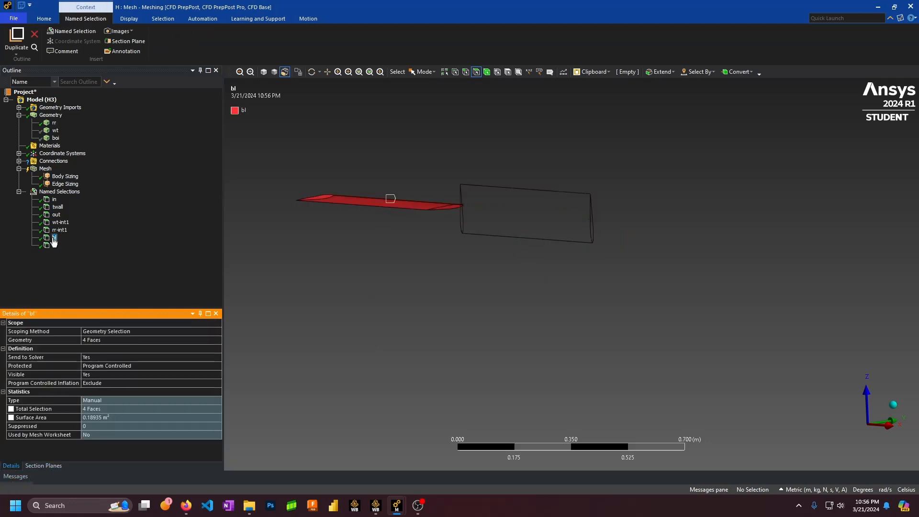
pyautogui.scroll(-3, 374, 233)
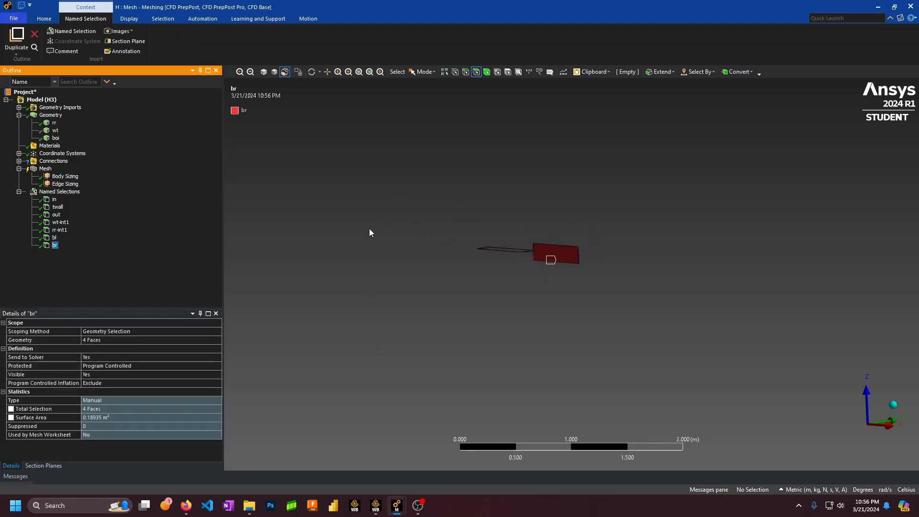
pyautogui.click(60, 223)
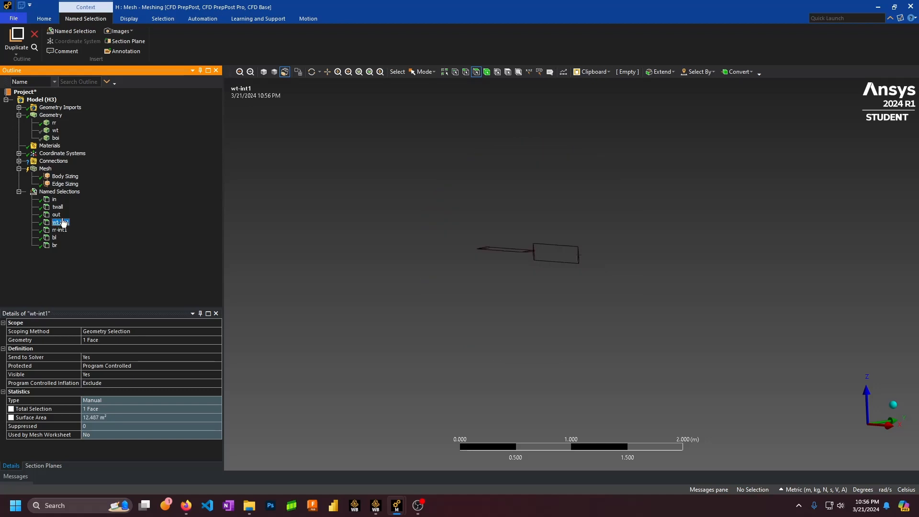
pyautogui.press('Up')
pyautogui.press('Up')
pyautogui.press('Up')
pyautogui.click(20, 192)
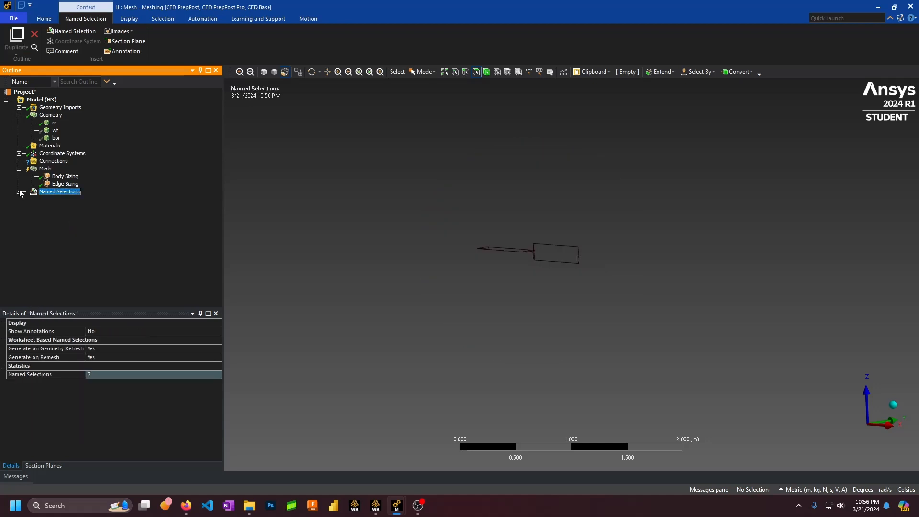
# Show the wt body again and review the twall, wt-int1, rr-int1 and bl selections
pyautogui.rightClick(53, 130)
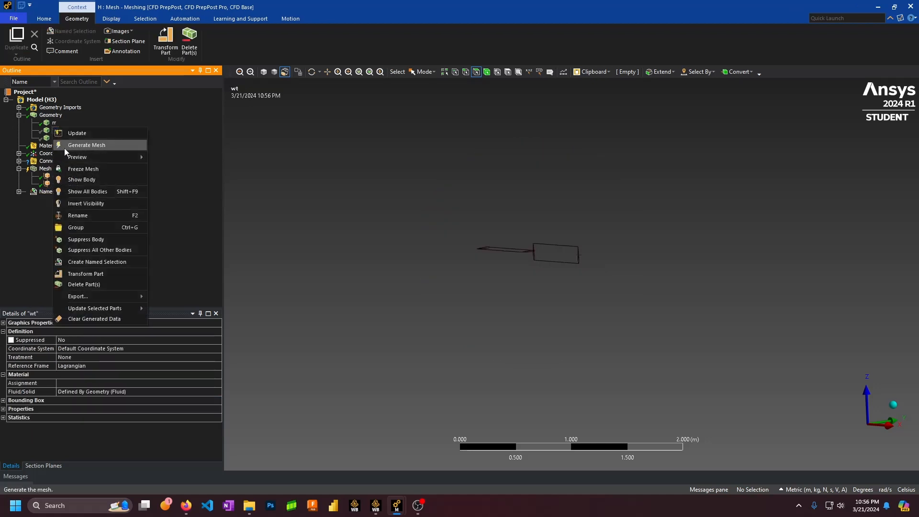
pyautogui.click(75, 180)
pyautogui.moveTo(446, 267); pyautogui.dragTo(468, 252, button='middle')
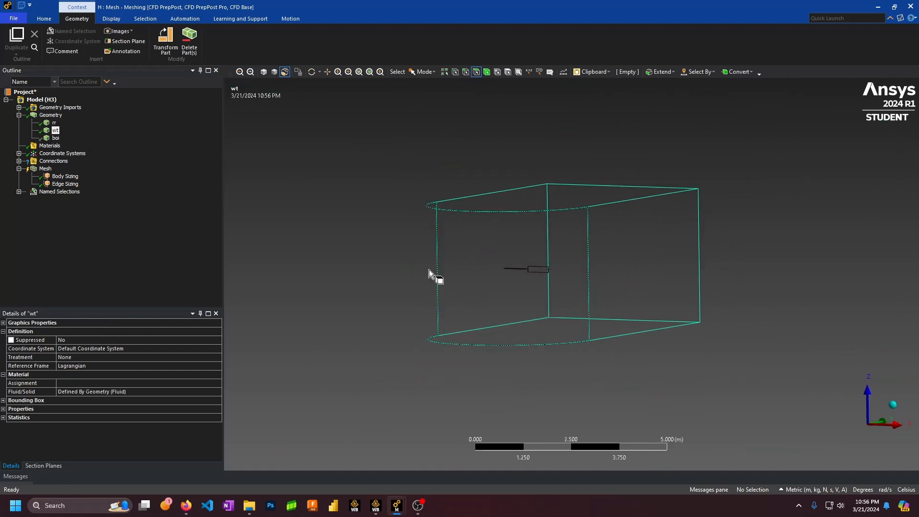
pyautogui.click(19, 191)
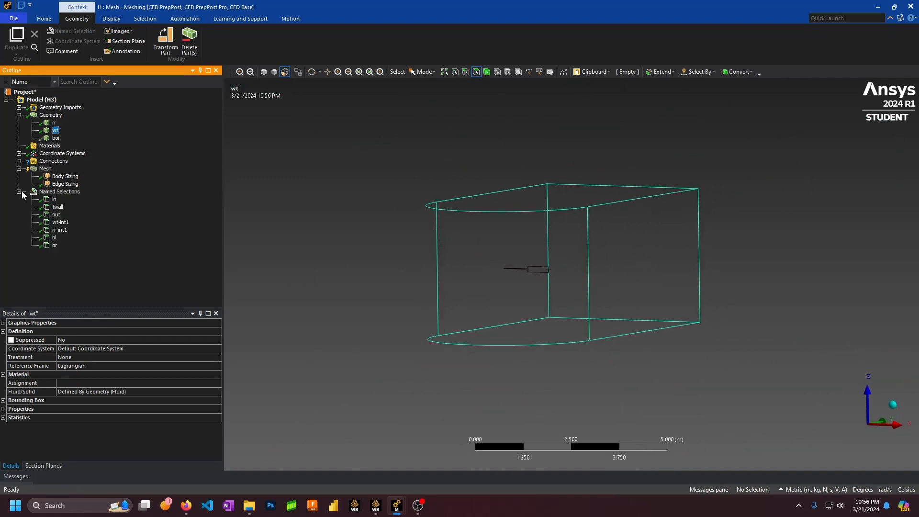
pyautogui.click(57, 207)
pyautogui.click(61, 223)
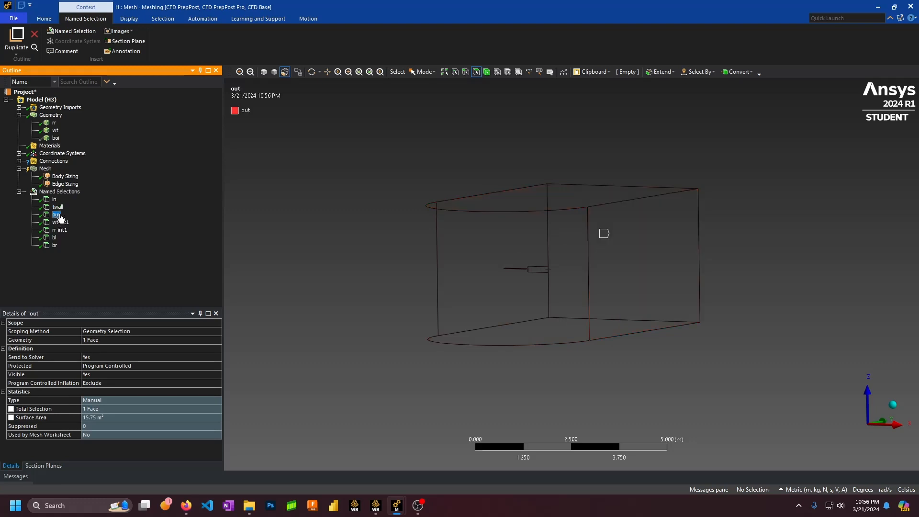
pyautogui.click(61, 231)
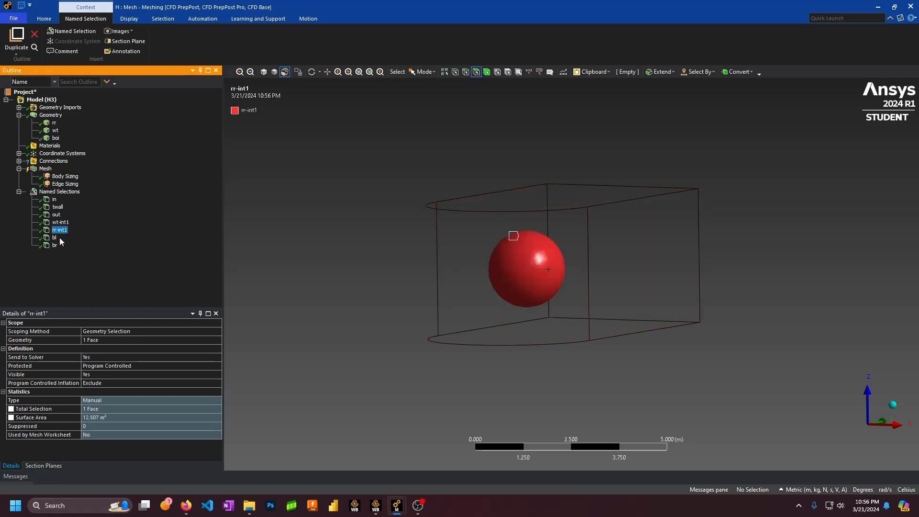
pyautogui.click(55, 239)
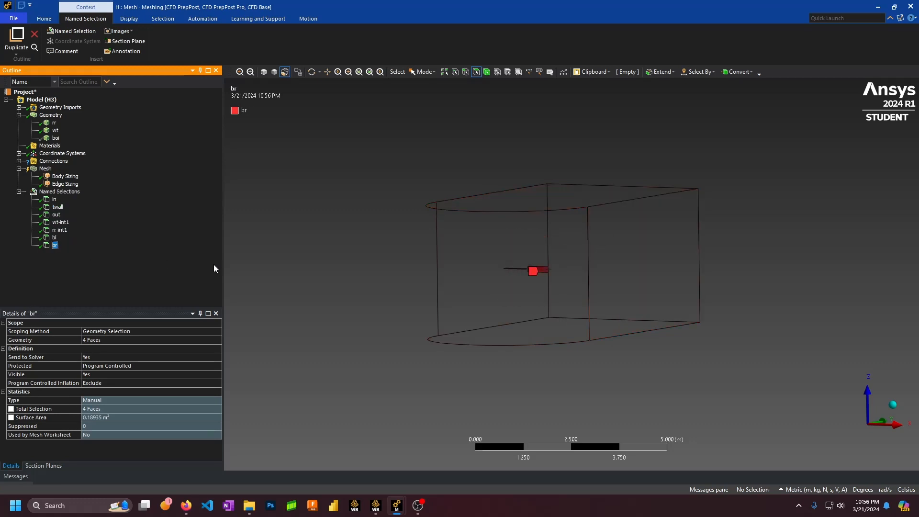
pyautogui.moveTo(249, 270); pyautogui.dragTo(30, 188, button='middle')
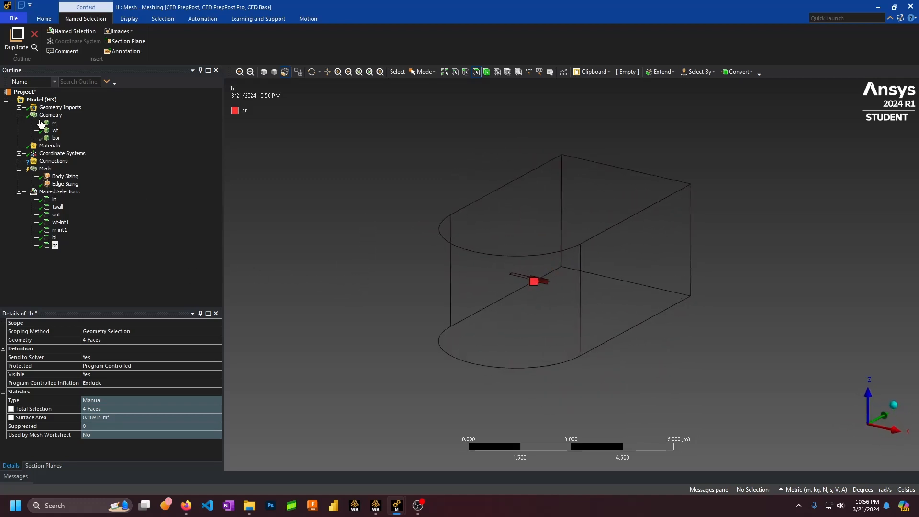
# Insert a Face Sizing applied to the eight bl and br blade faces
pyautogui.rightClick(66, 186)
pyautogui.moveTo(125, 194)
pyautogui.click(241, 203)
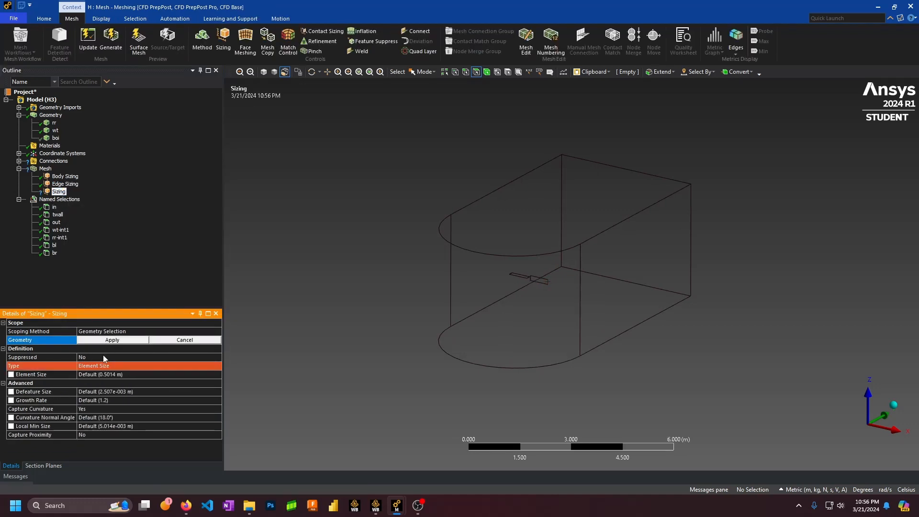
pyautogui.click(54, 246)
pyautogui.keyDown('ctrl'); pyautogui.click(55, 253); pyautogui.keyUp('ctrl')
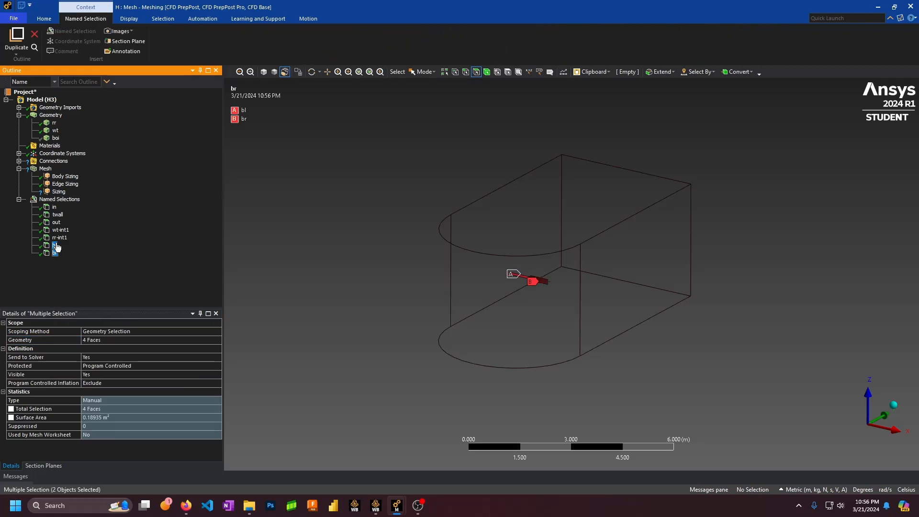
pyautogui.rightClick(56, 244)
pyautogui.click(73, 251)
pyautogui.click(60, 193)
pyautogui.click(143, 340)
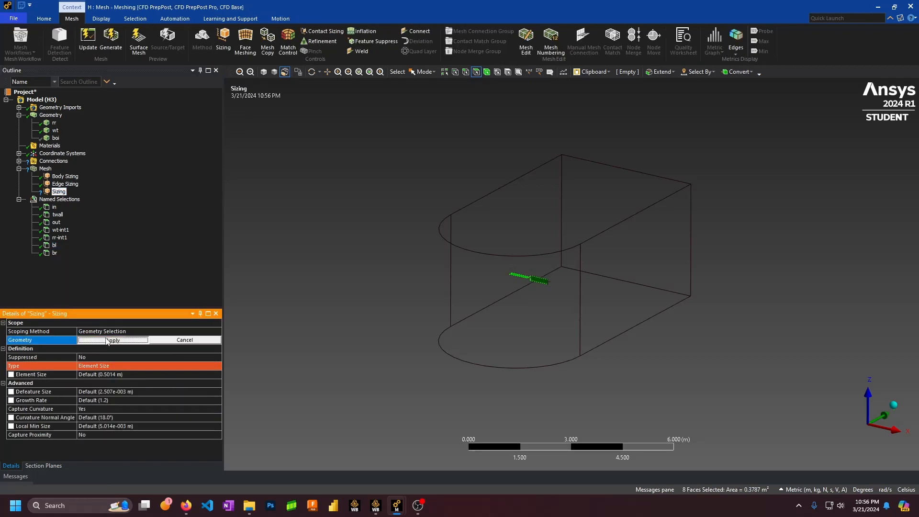
pyautogui.click(111, 340)
# Set the face sizing to 0.006 m element size, curvature capture off, Behavior Hard
pyautogui.click(121, 376)
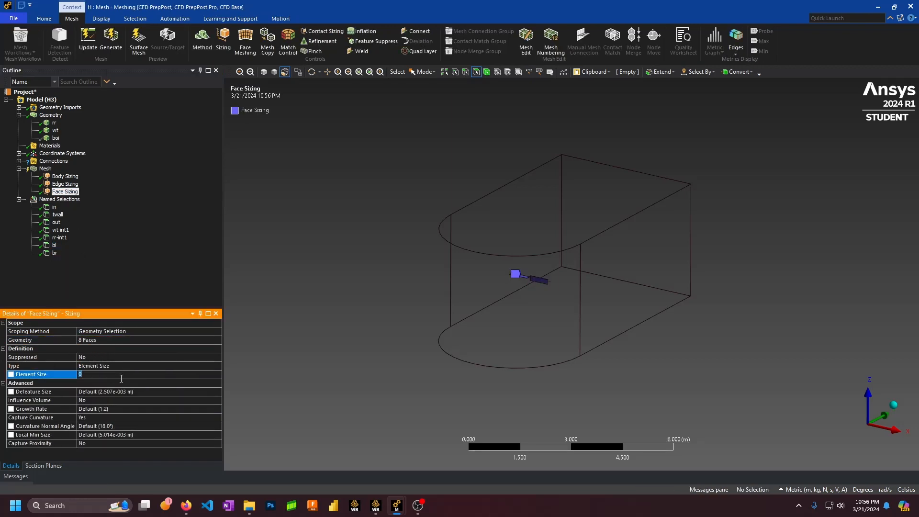
pyautogui.press('BackSpace')
pyautogui.click(102, 417)
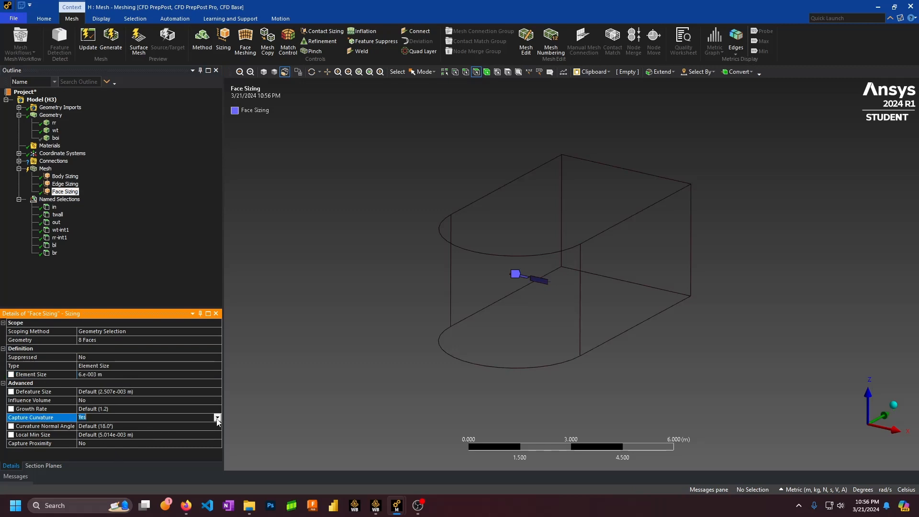
pyautogui.click(143, 429)
pyautogui.click(132, 411)
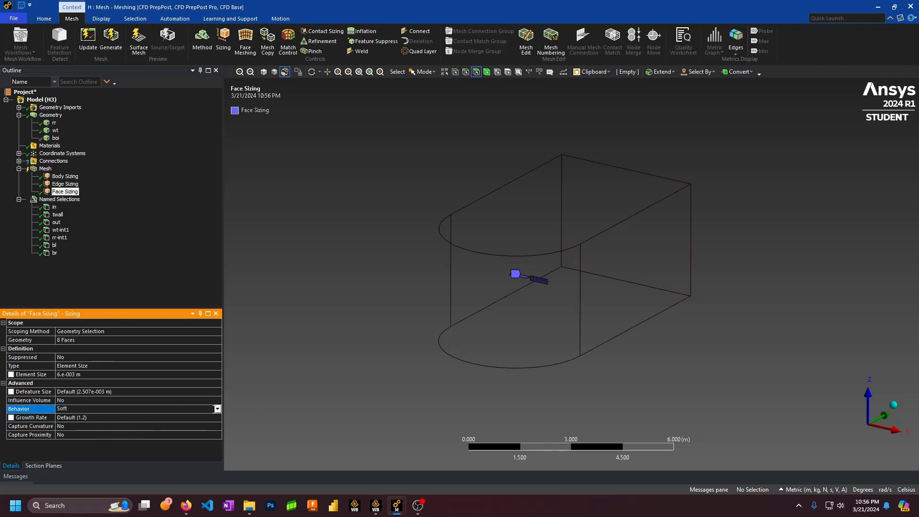
pyautogui.click(153, 409)
pyautogui.click(151, 421)
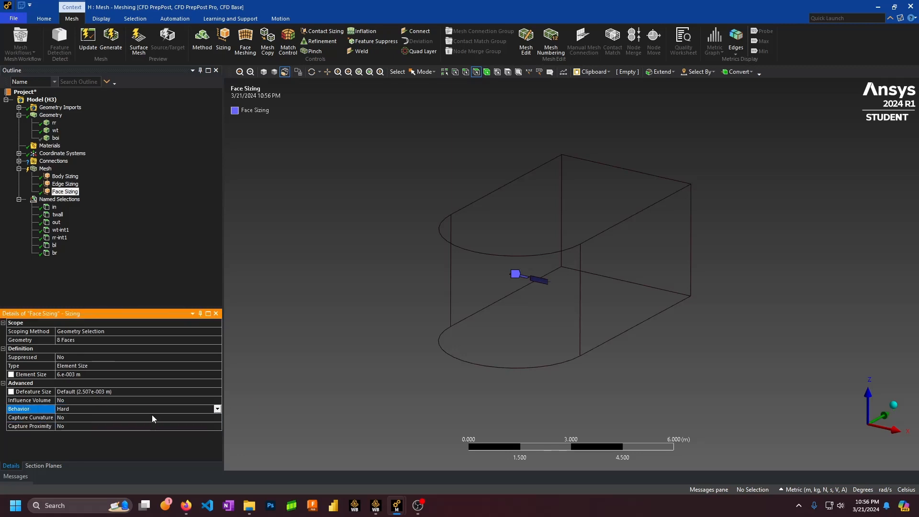
pyautogui.rightClick(61, 190)
# Insert an Inflation control scoped to the inner sphere body
pyautogui.moveTo(82, 199)
pyautogui.click(191, 285)
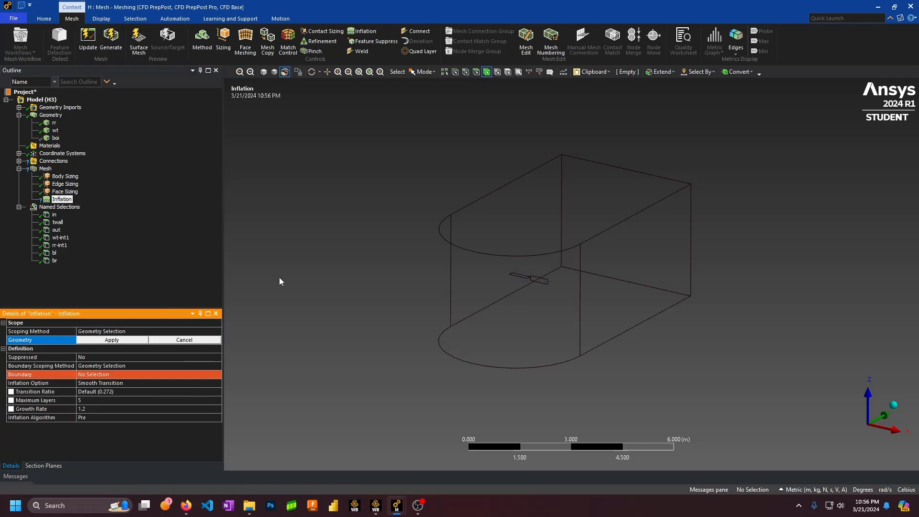
pyautogui.moveTo(279, 281); pyautogui.dragTo(483, 201, button='middle')
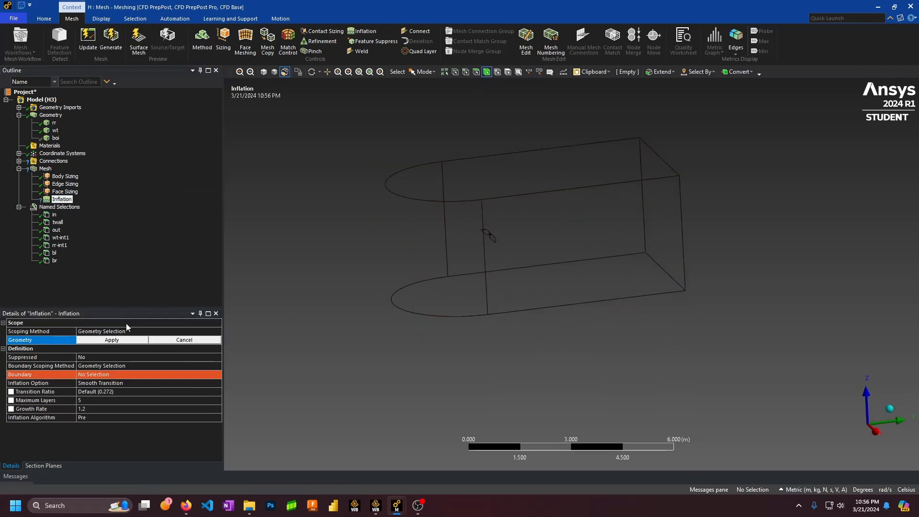
pyautogui.click(499, 252)
pyautogui.moveTo(565, 264); pyautogui.dragTo(598, 249, button='middle')
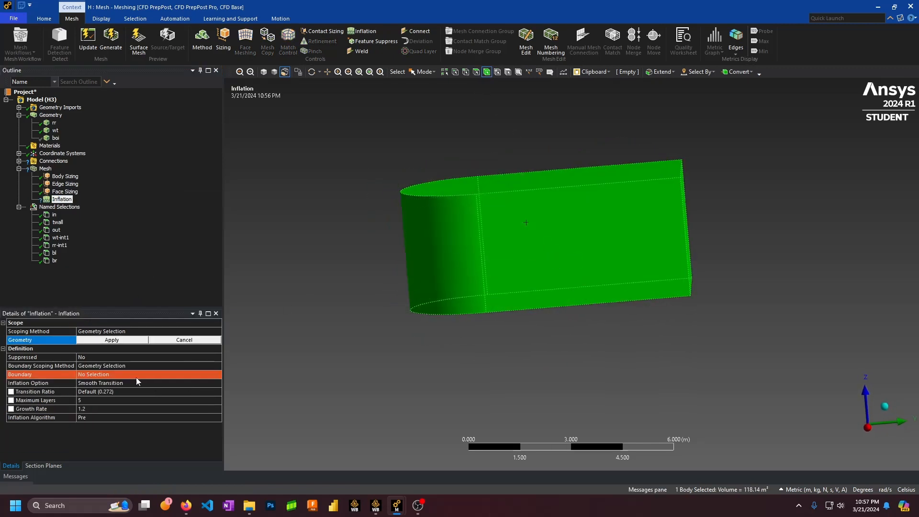
pyautogui.click(504, 243)
pyautogui.click(263, 447)
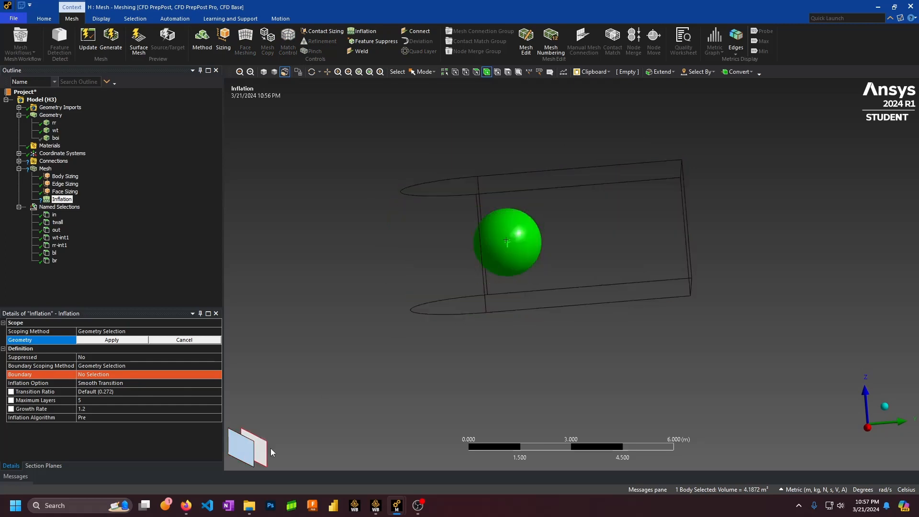
pyautogui.click(115, 370)
# Set the eight bl and br blade faces as the inflation boundary
pyautogui.click(112, 373)
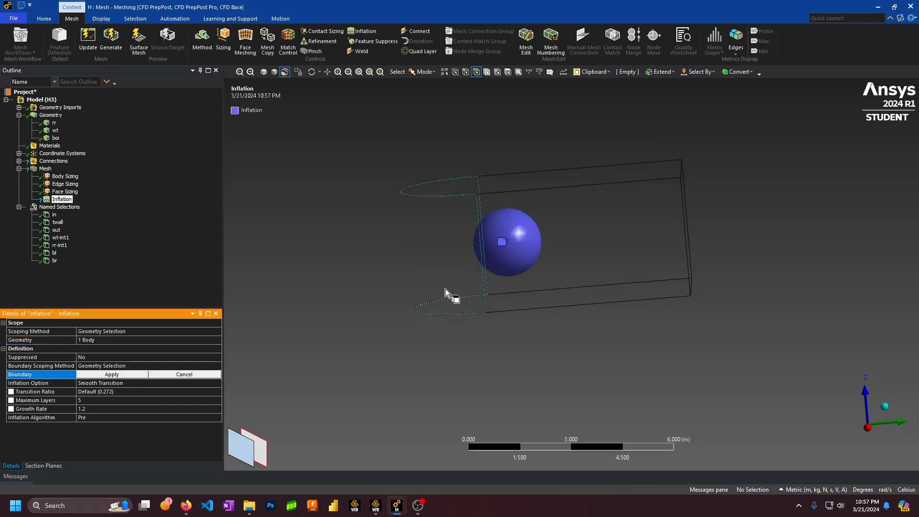
pyautogui.click(53, 255)
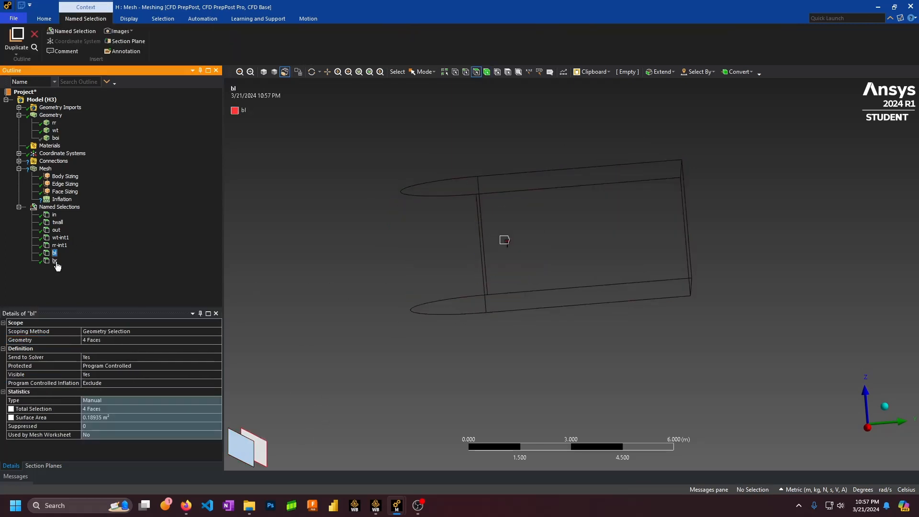
pyautogui.keyDown('ctrl'); pyautogui.click(55, 262); pyautogui.keyUp('ctrl')
pyautogui.rightClick(55, 253)
pyautogui.click(66, 261)
pyautogui.click(65, 200)
pyautogui.click(96, 373)
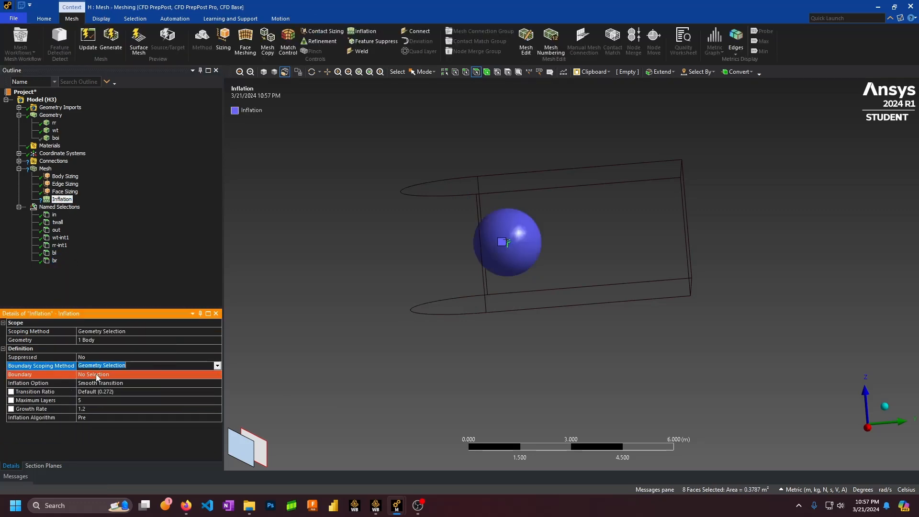
pyautogui.click(93, 375)
# Define inflation by First Layer Thickness of 1e-005 m with 15 maximum layers
pyautogui.click(114, 384)
pyautogui.click(147, 397)
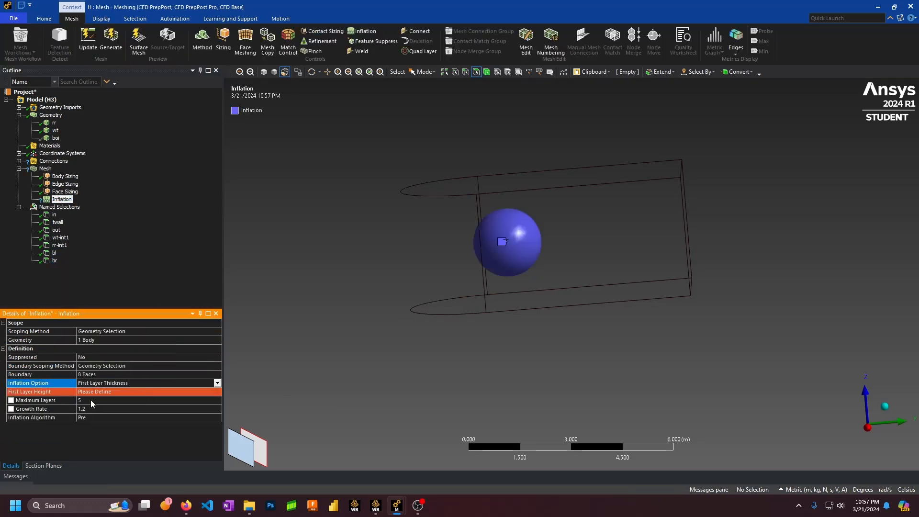
pyautogui.click(88, 400)
pyautogui.press('Return')
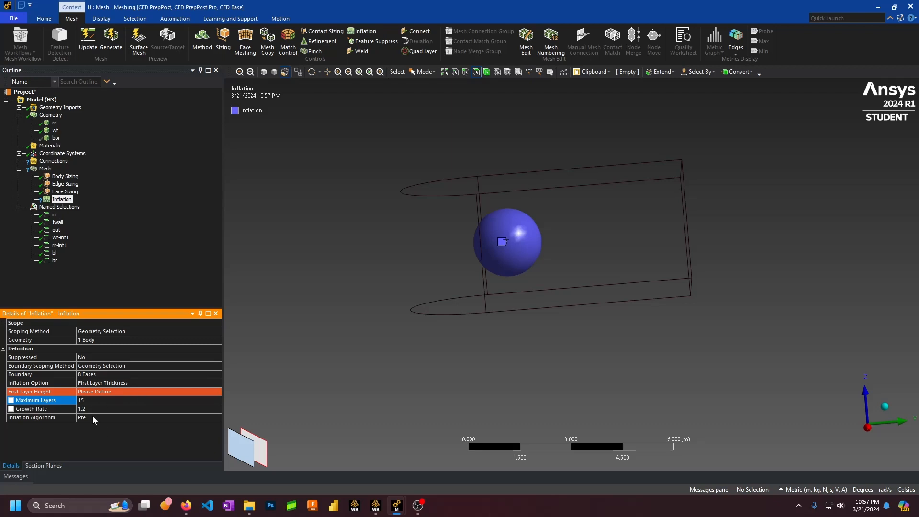
pyautogui.click(105, 393)
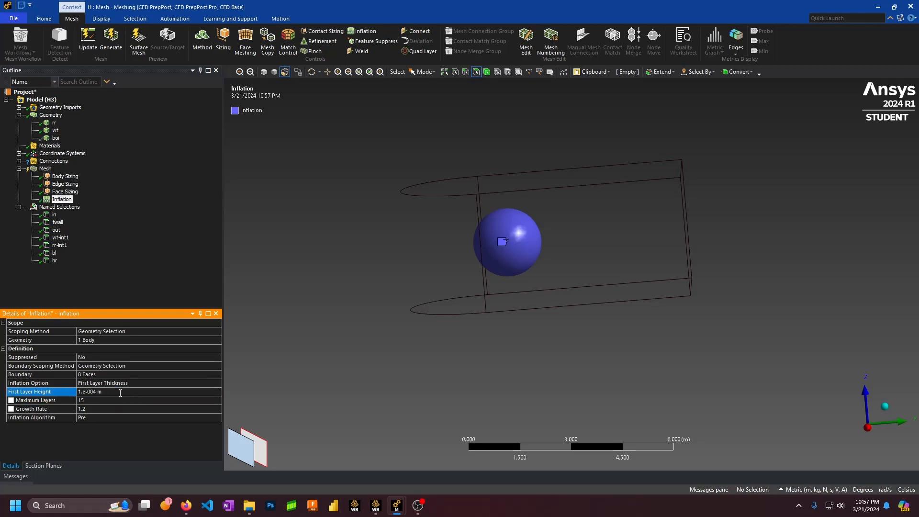
pyautogui.click(92, 392)
# Pan and orbit around the sphere and enclosure to inspect the model
pyautogui.scroll(2, 467, 294)
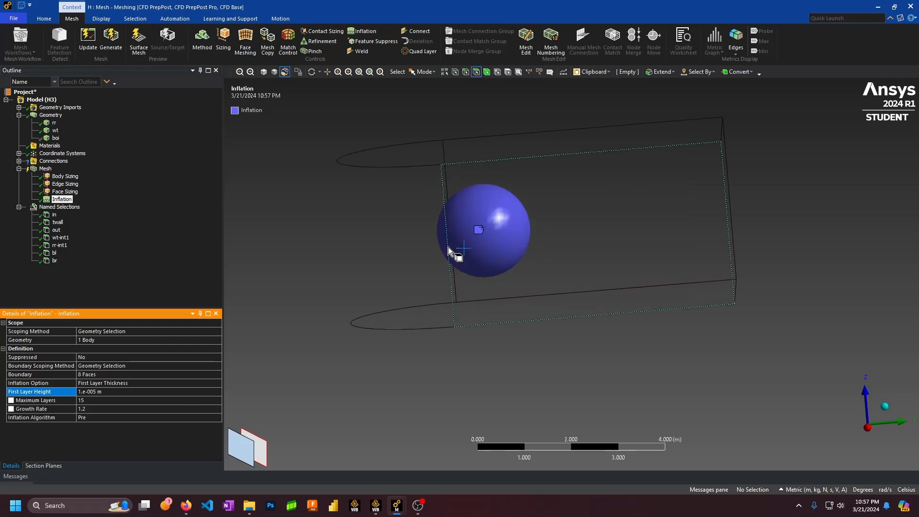
pyautogui.keyDown('ctrl'); pyautogui.moveTo(442, 226); pyautogui.dragTo(569, 282, button='middle'); pyautogui.keyUp('ctrl')
pyautogui.scroll(2, 568, 283)
pyautogui.click(462, 188)
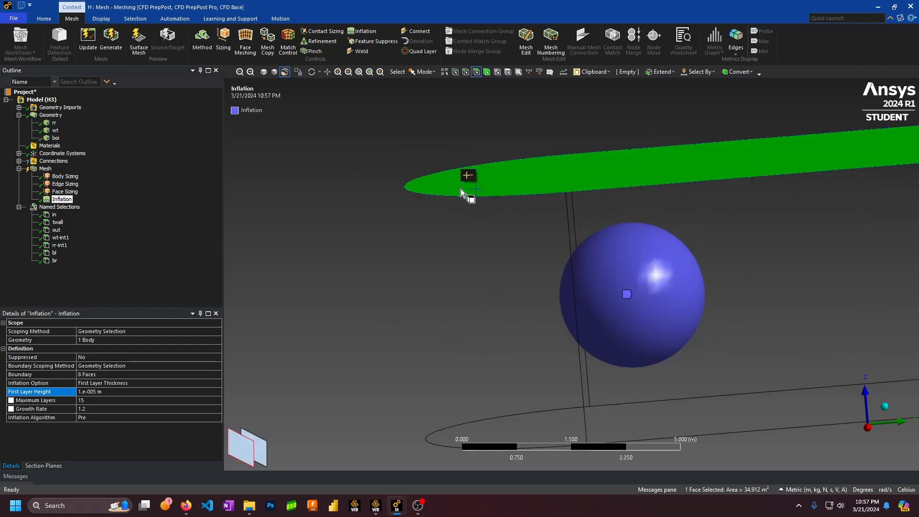
pyautogui.keyDown('ctrl'); pyautogui.moveTo(676, 250); pyautogui.dragTo(517, 211, button='middle'); pyautogui.keyUp('ctrl')
pyautogui.click(521, 398)
pyautogui.scroll(-3, 479, 337)
pyautogui.moveTo(479, 340); pyautogui.dragTo(555, 281, button='middle')
pyautogui.scroll(4, 557, 279)
pyautogui.scroll(-1, 576, 277)
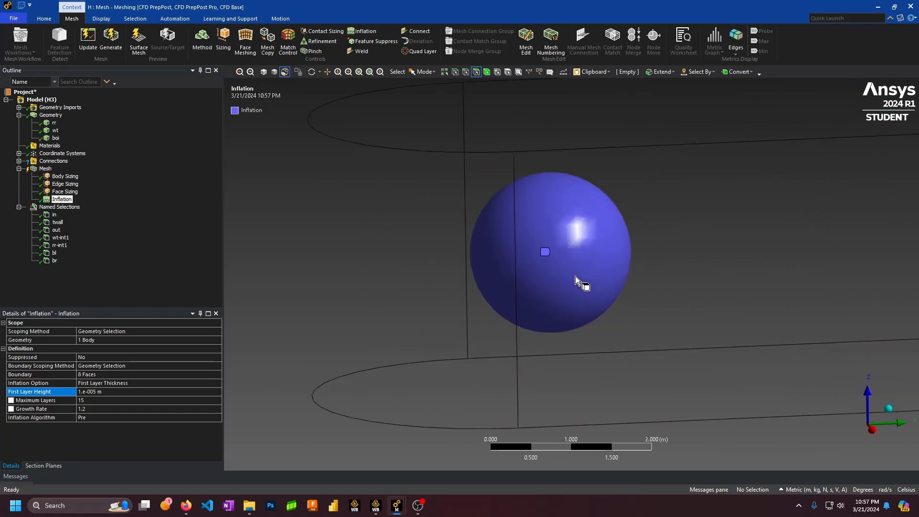
pyautogui.scroll(2, 598, 292)
pyautogui.scroll(-5, 620, 303)
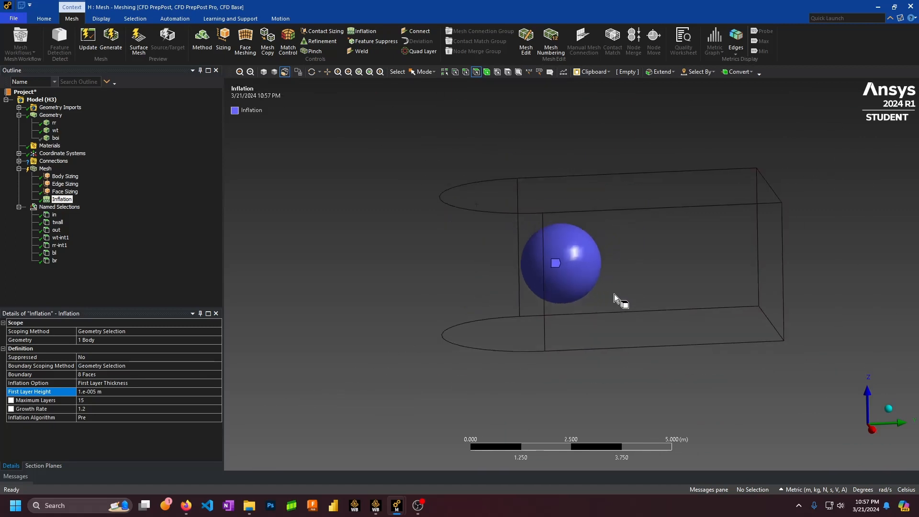
pyautogui.moveTo(631, 287)
pyautogui.mouseDown(button='middle')
pyautogui.moveTo(607, 289)
pyautogui.moveTo(646, 285)
pyautogui.moveTo(631, 278)
pyautogui.mouseUp(button='middle')
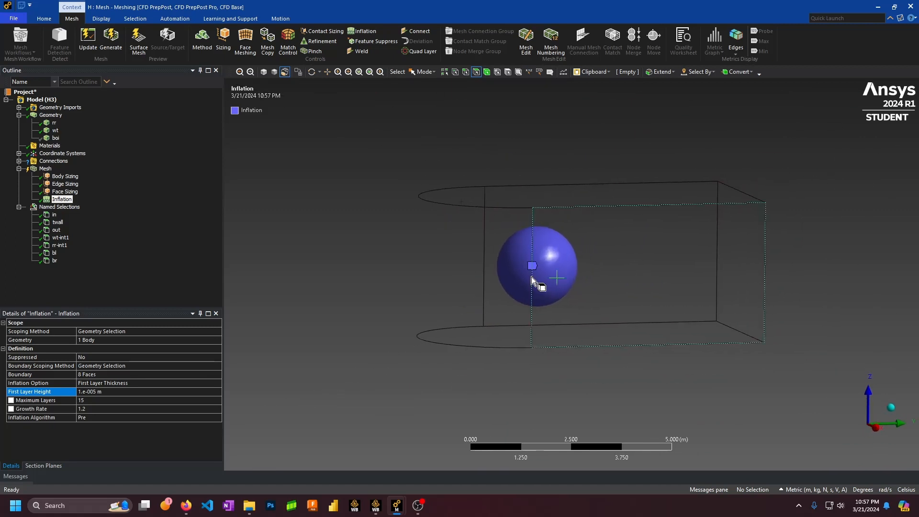
pyautogui.click(19, 169)
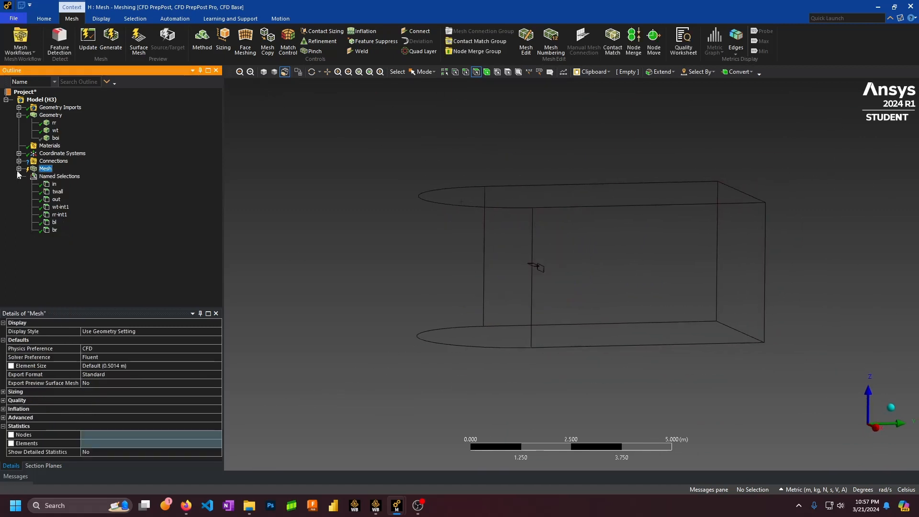
# Generate the mesh and review the body, edge, face sizing and inflation settings
pyautogui.click(92, 47)
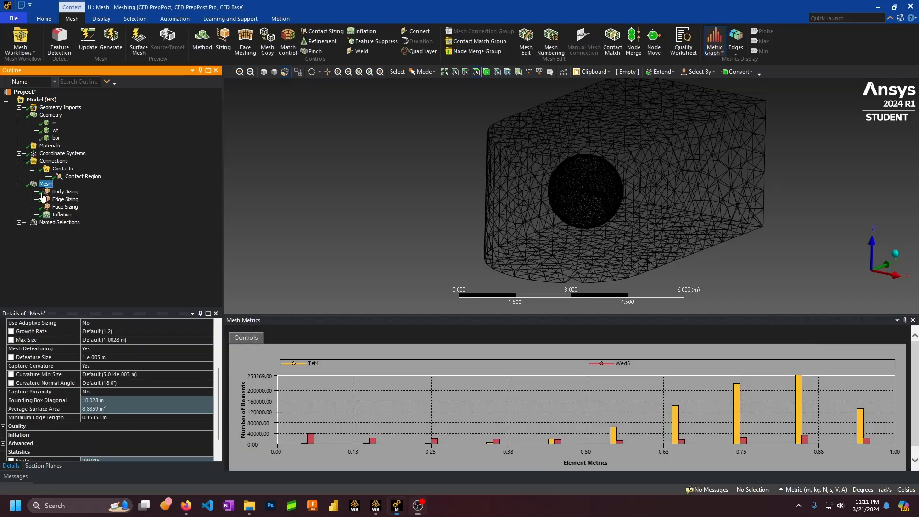
pyautogui.click(63, 191)
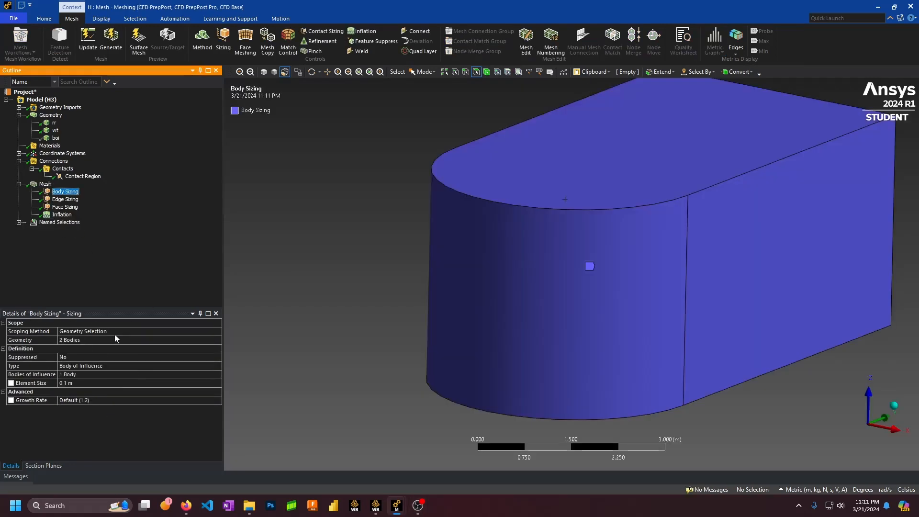
pyautogui.click(53, 200)
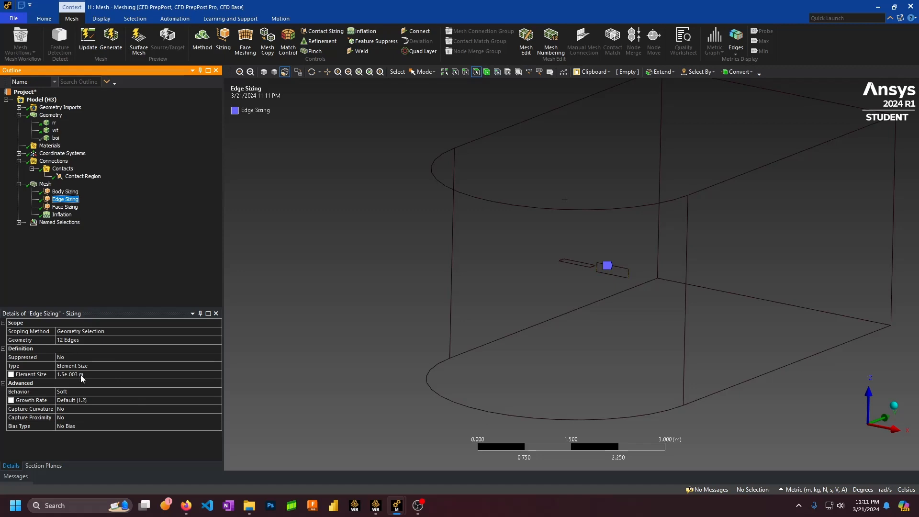
pyautogui.click(92, 375)
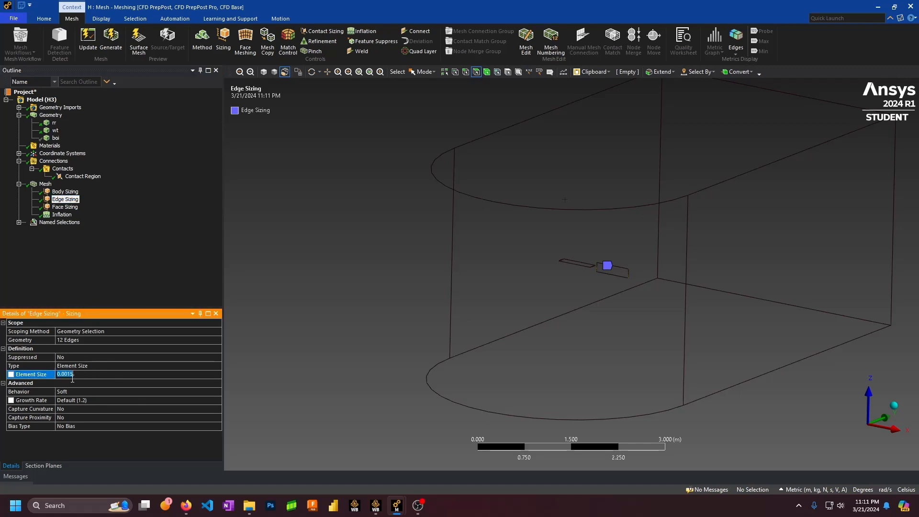
pyautogui.click(67, 207)
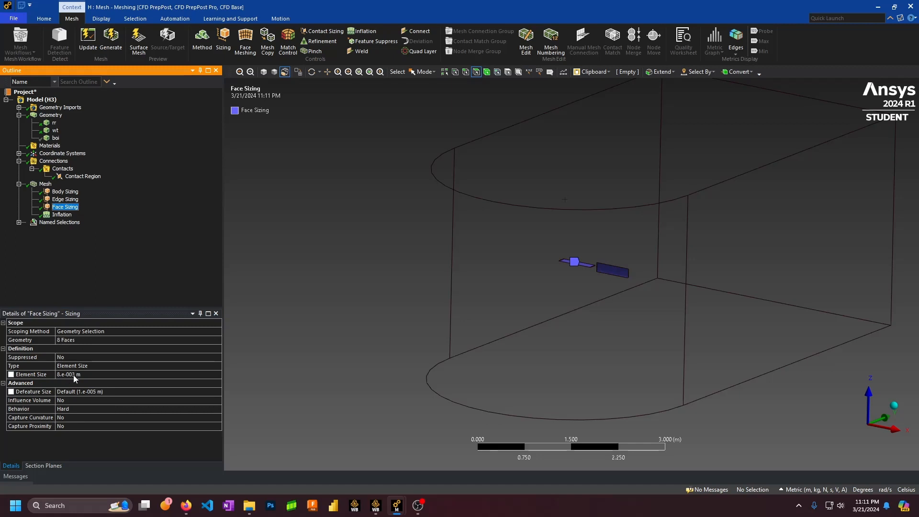
pyautogui.click(62, 214)
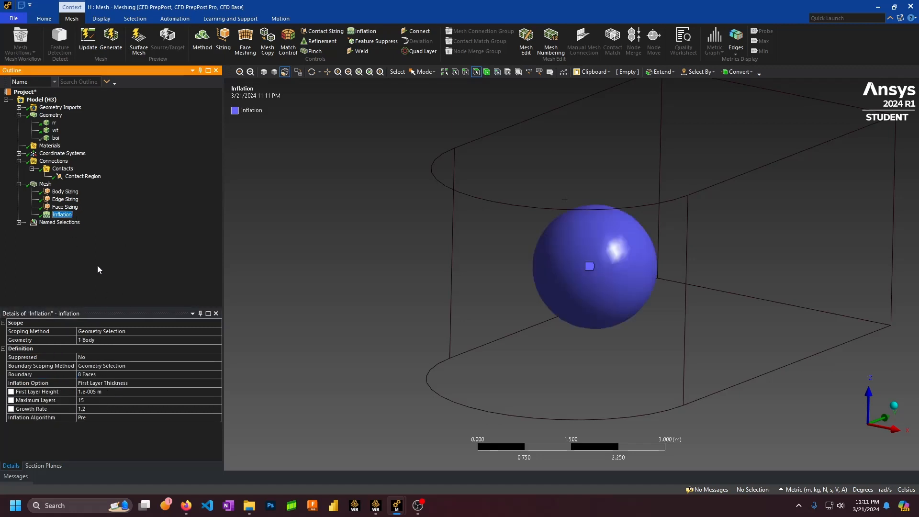
# Select Mesh to display the generated mesh and its metrics
pyautogui.click(56, 192)
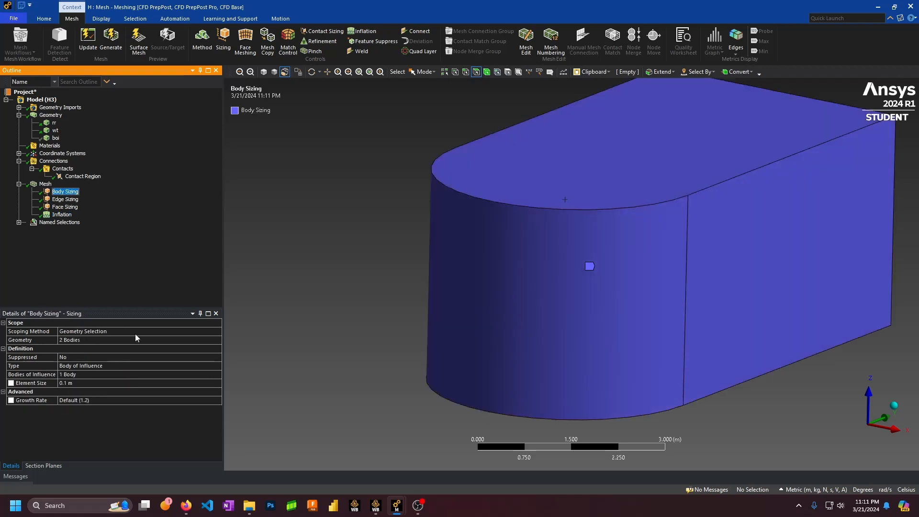
pyautogui.click(19, 222)
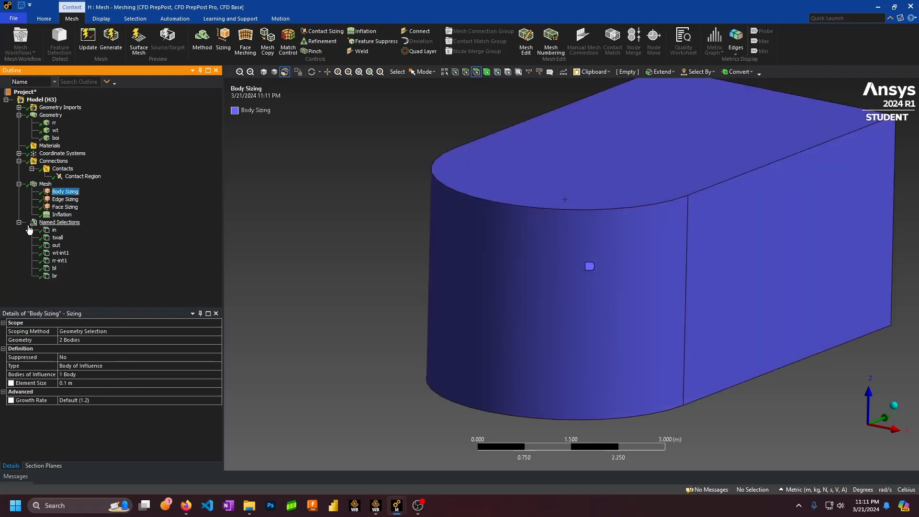
pyautogui.click(20, 222)
pyautogui.click(19, 183)
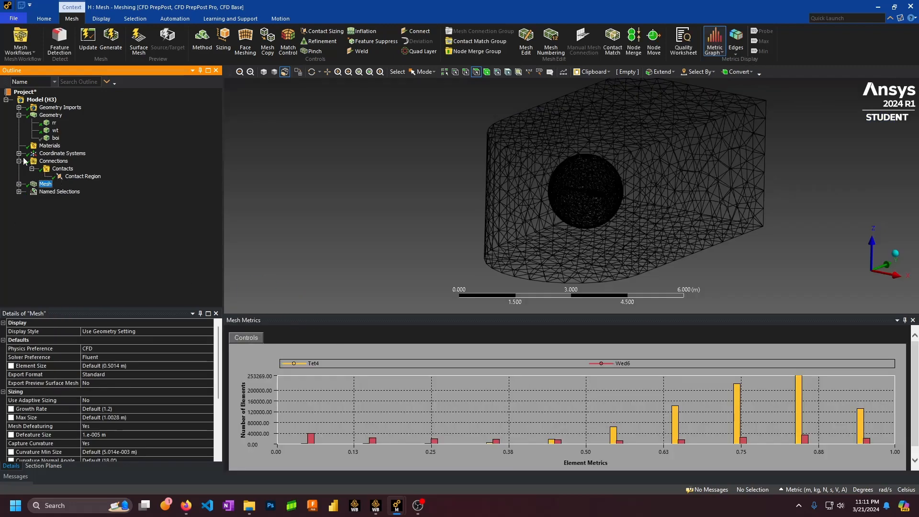
# Show the Wed6 elements near quality 0.13 and compare them with the reference quality tables
pyautogui.click(19, 161)
pyautogui.scroll(-5, 164, 407)
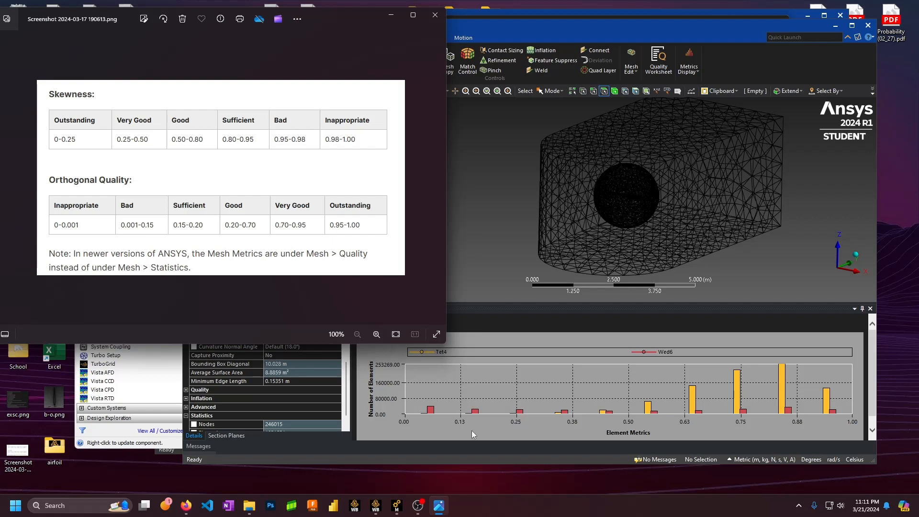
pyautogui.click(476, 445)
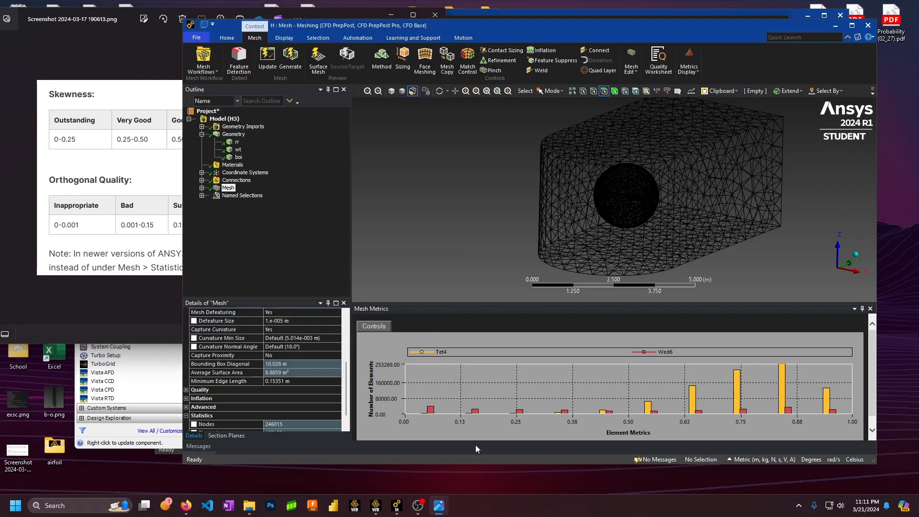
pyautogui.click(476, 412)
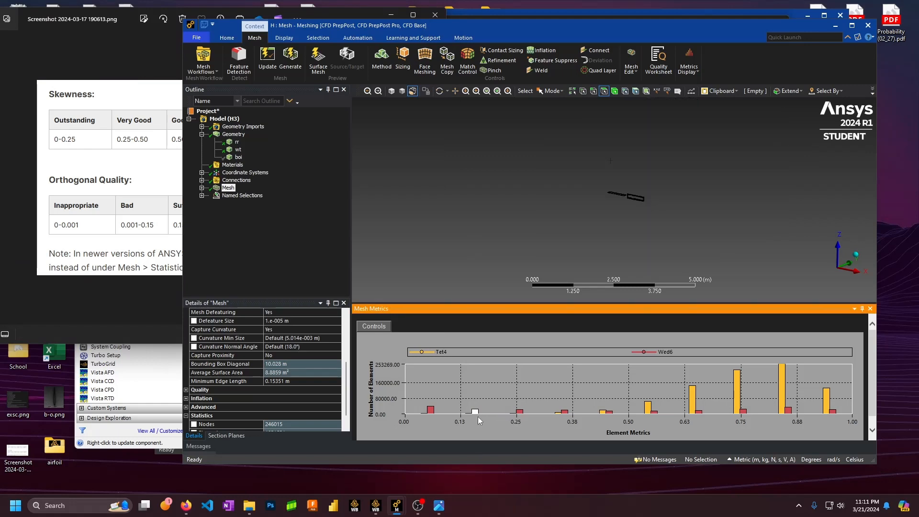
pyautogui.click(156, 269)
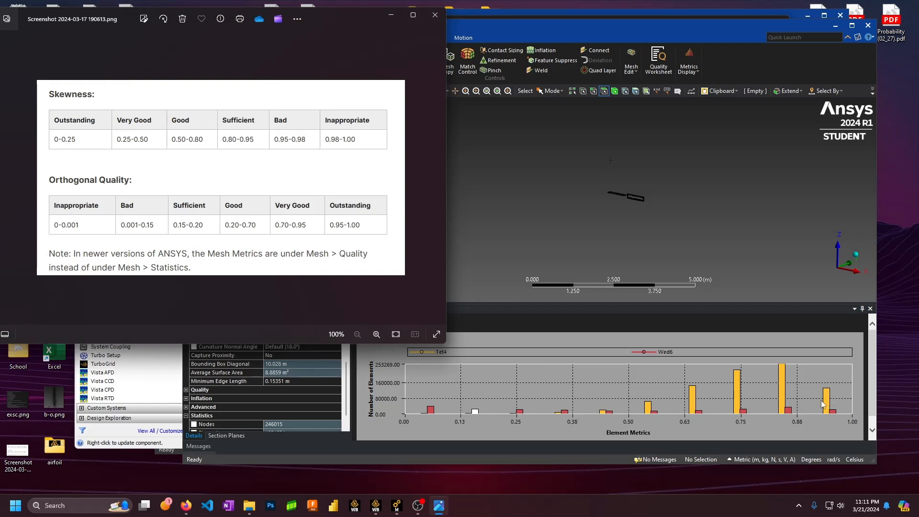
pyautogui.click(434, 413)
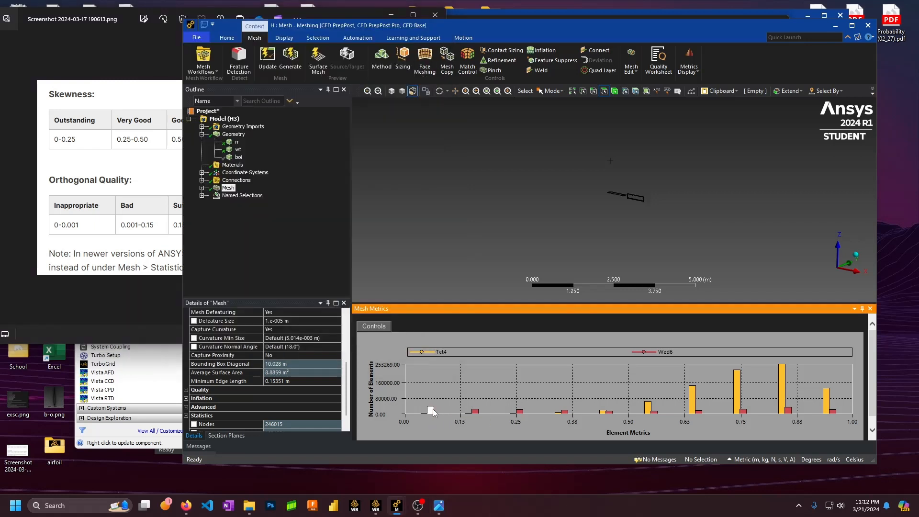
pyautogui.scroll(10, 616, 205)
pyautogui.scroll(-2, 700, 206)
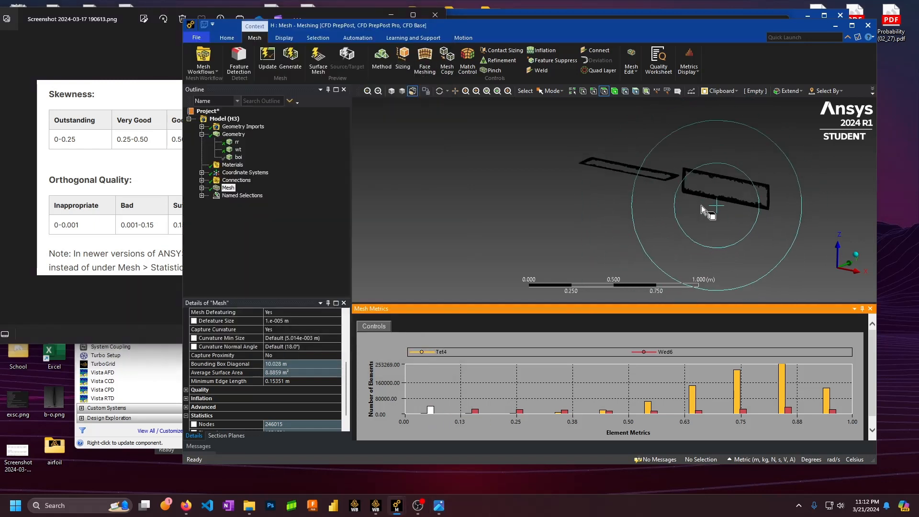
pyautogui.click(472, 414)
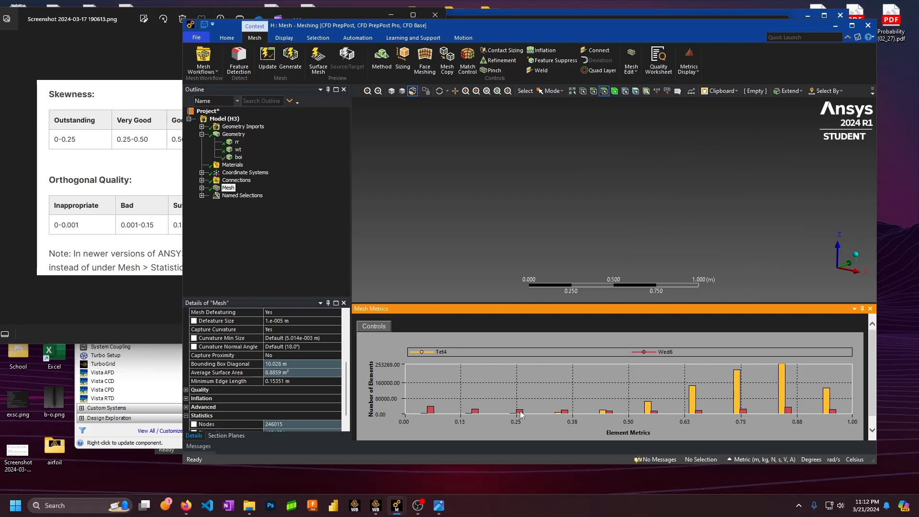
# Display the Wed6 elements in the 0.14, 0.25, 0.38, 0.44, 0.82 and 0.97 quality bands
pyautogui.click(475, 411)
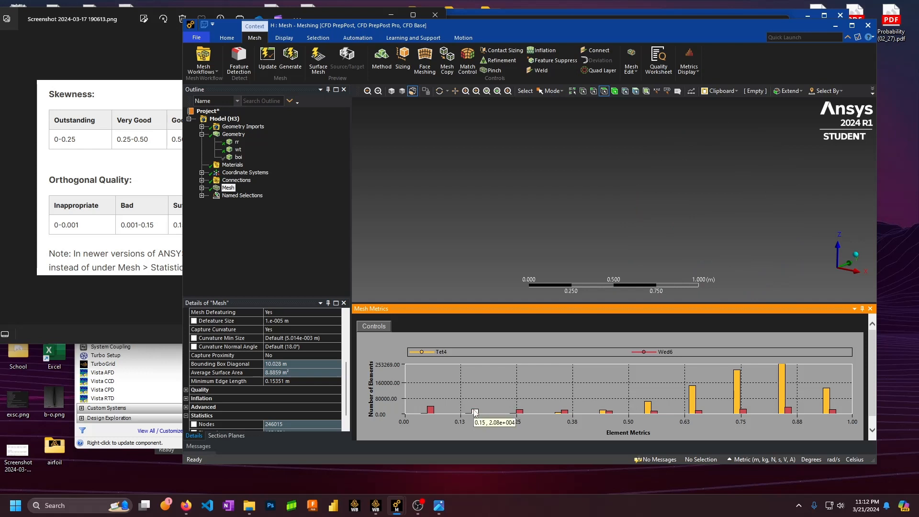
pyautogui.click(519, 412)
pyautogui.click(567, 412)
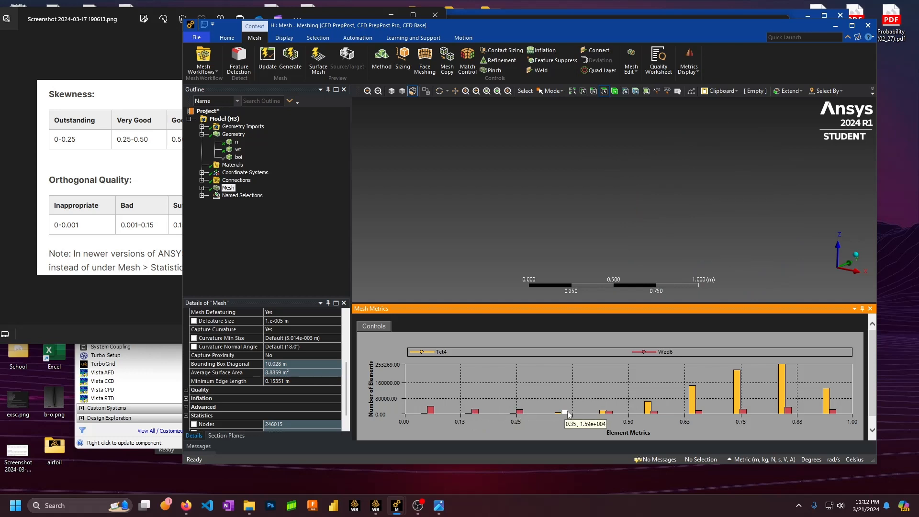
pyautogui.click(608, 412)
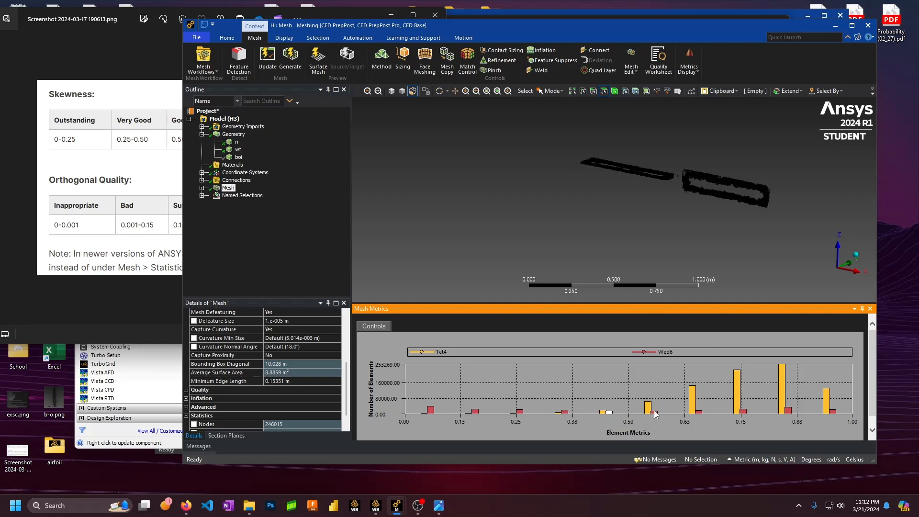
pyautogui.click(745, 415)
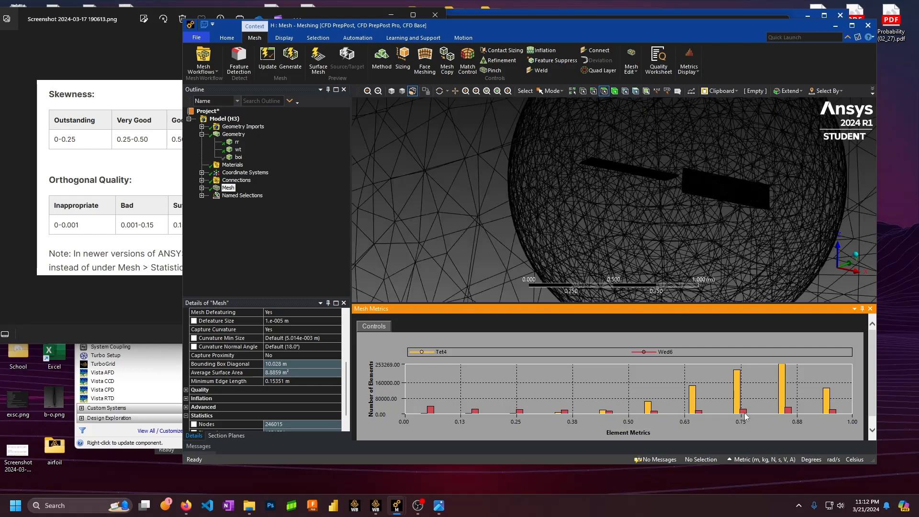
pyautogui.click(788, 411)
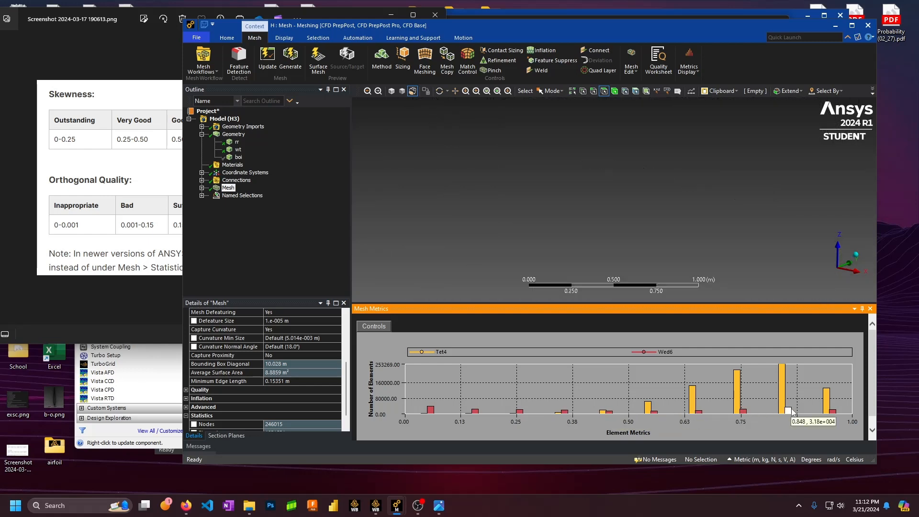
pyautogui.click(833, 412)
# Collapse the Geometry branch and the whole model tree in the Outline
pyautogui.scroll(-4, 630, 237)
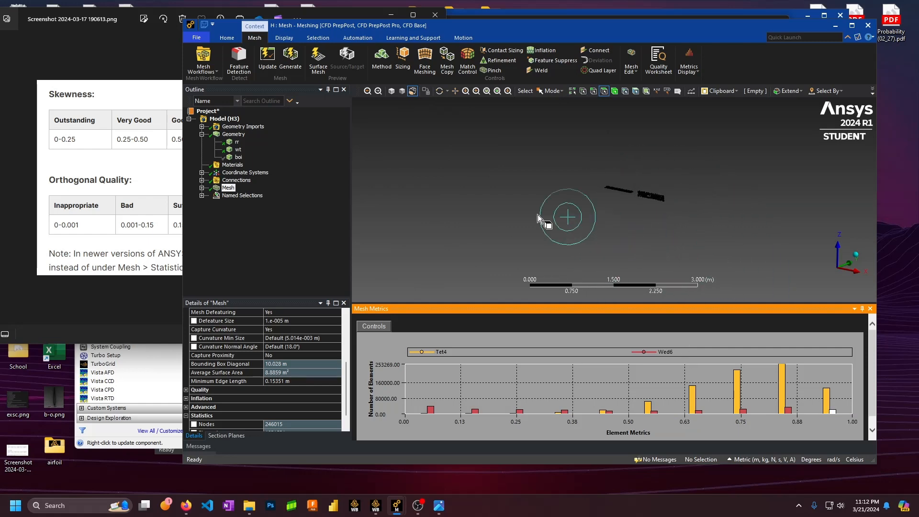
pyautogui.click(202, 134)
pyautogui.click(189, 119)
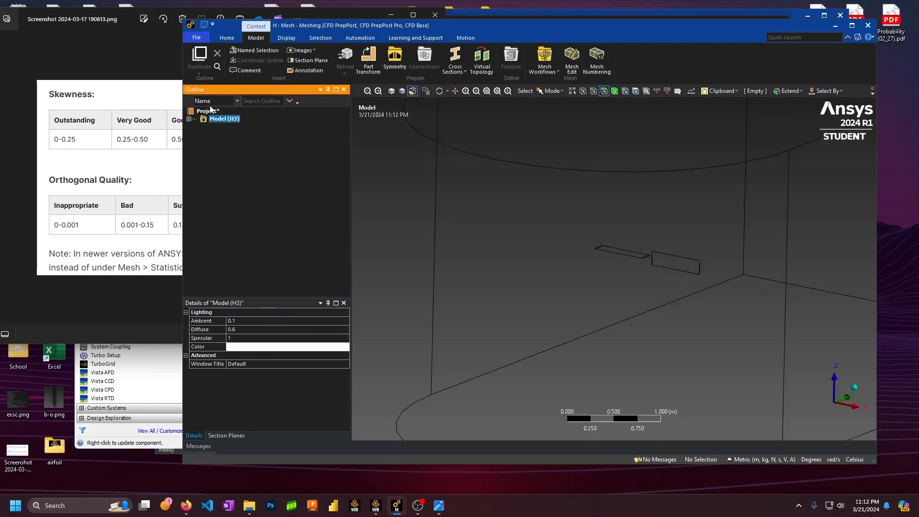
# Close Meshing and drop a new Fluent system I onto system H's Mesh cell
pyautogui.click(196, 37)
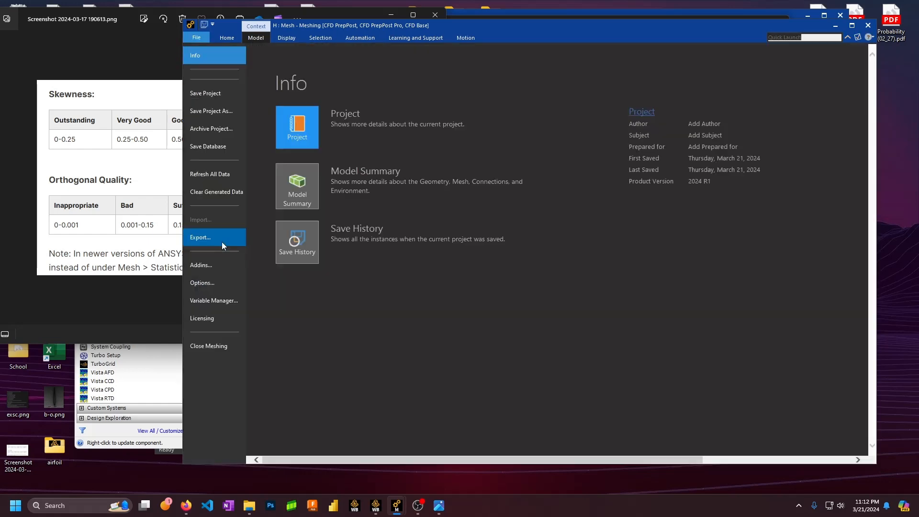
pyautogui.click(208, 346)
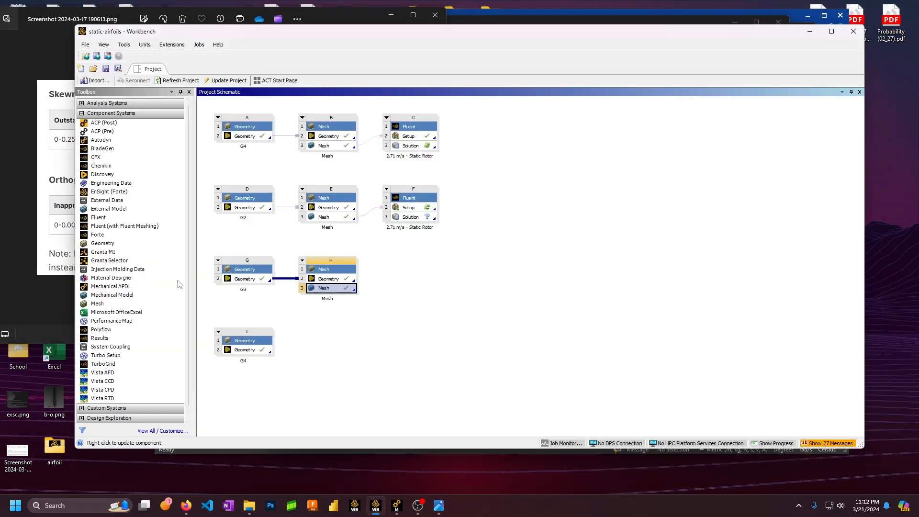
pyautogui.moveTo(109, 220); pyautogui.dragTo(415, 280)
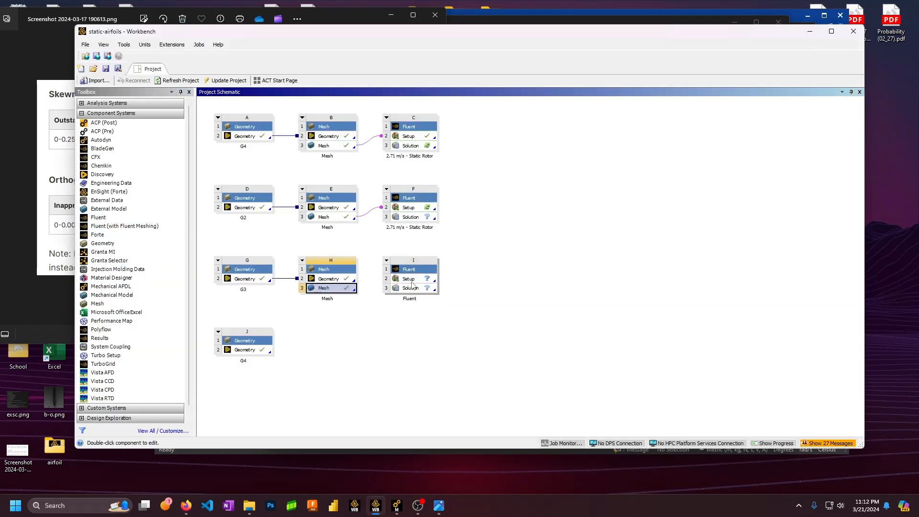
# Update system H's mesh, then start and cancel the Fluent Launcher for system I's setup
pyautogui.rightClick(336, 287)
pyautogui.click(370, 348)
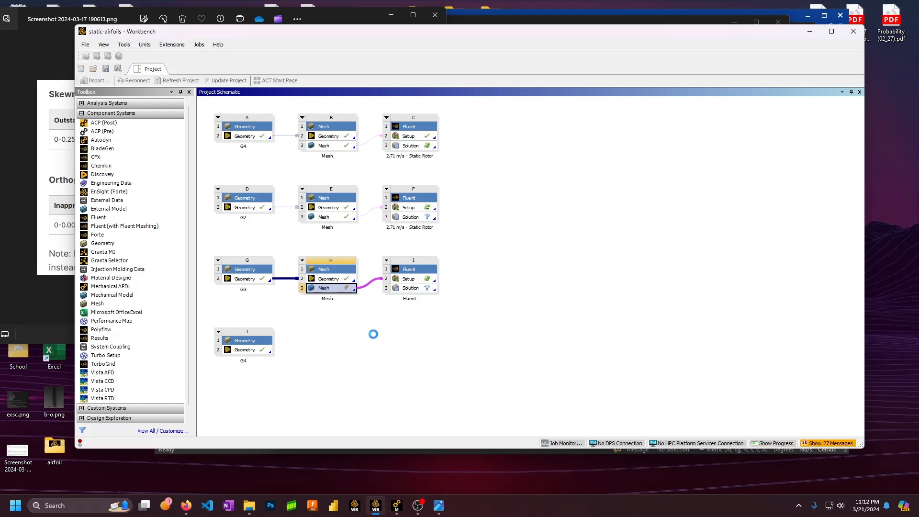
pyautogui.rightClick(429, 274)
pyautogui.click(455, 276)
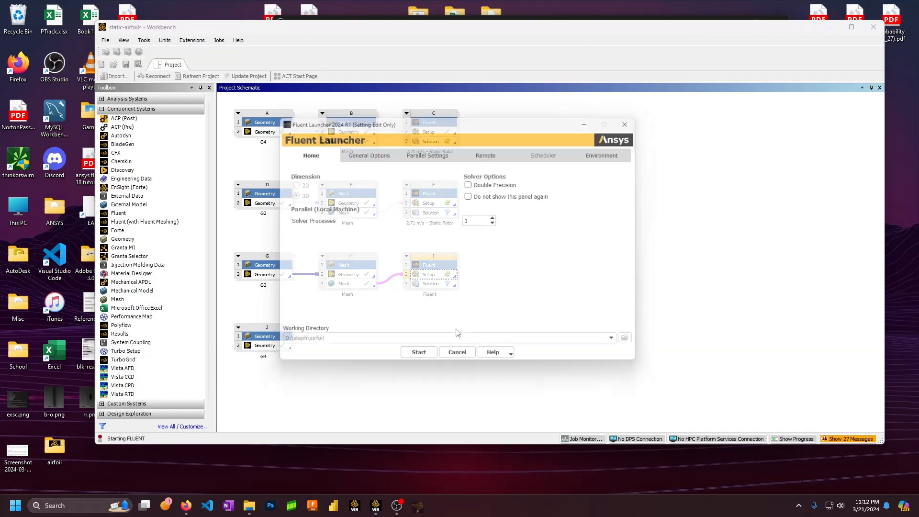
pyautogui.click(471, 361)
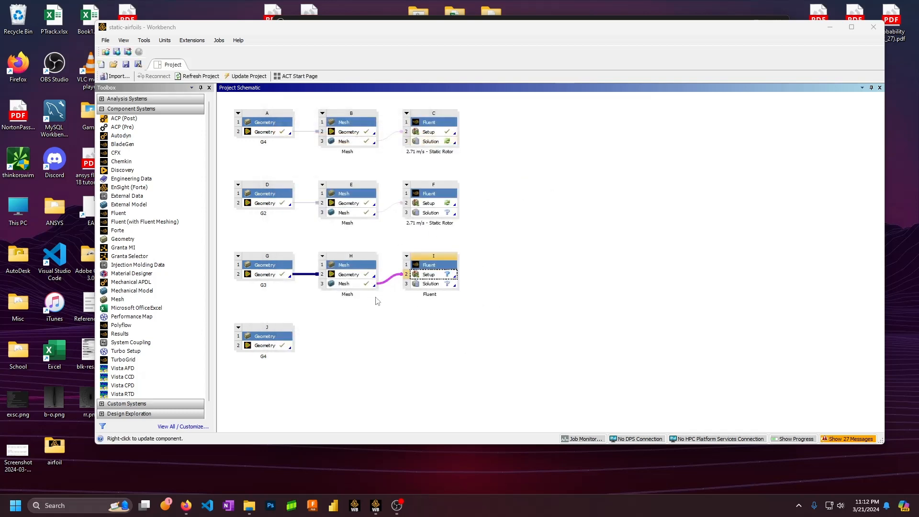
# Launch Fluent on system F's setup in double precision with 4 solver processes
pyautogui.rightClick(433, 205)
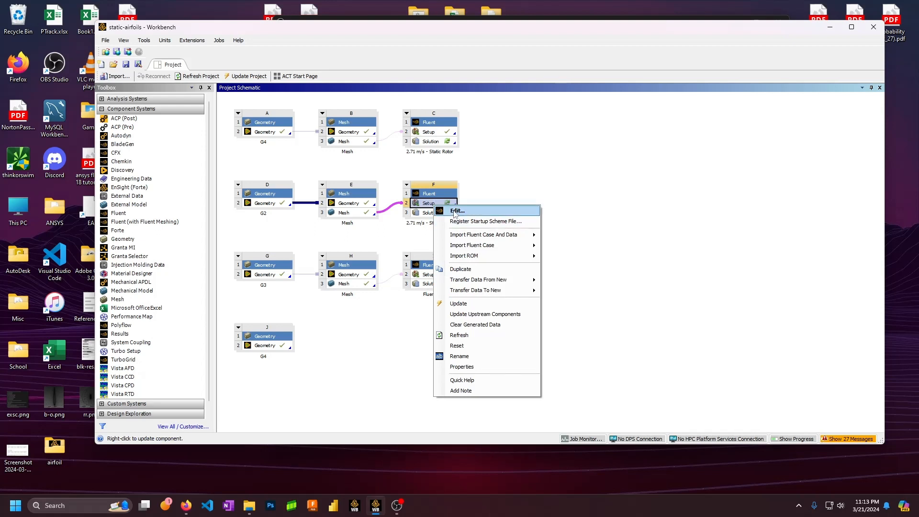
pyautogui.click(456, 211)
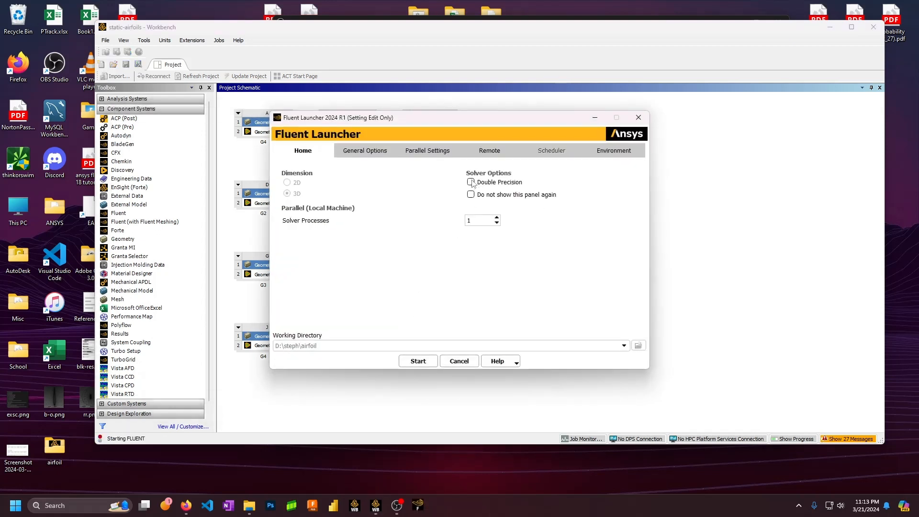
pyautogui.click(471, 182)
pyautogui.click(497, 217)
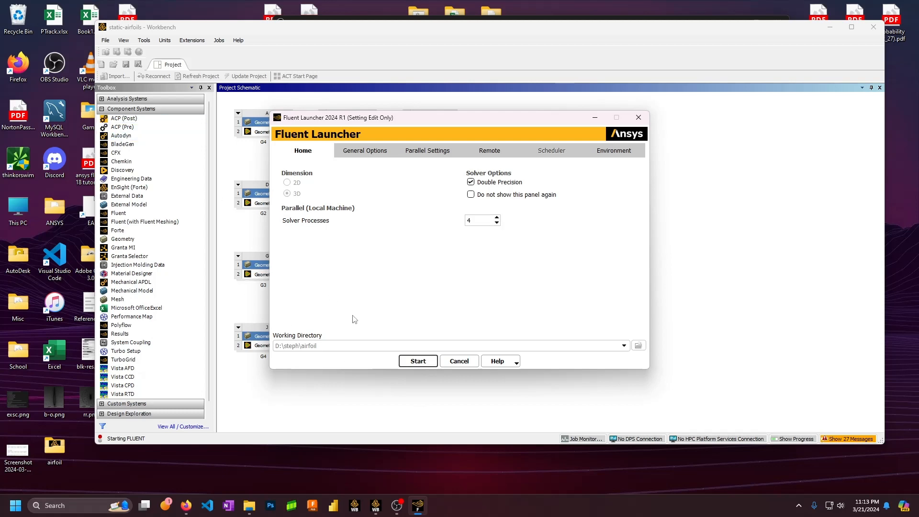
pyautogui.click(335, 410)
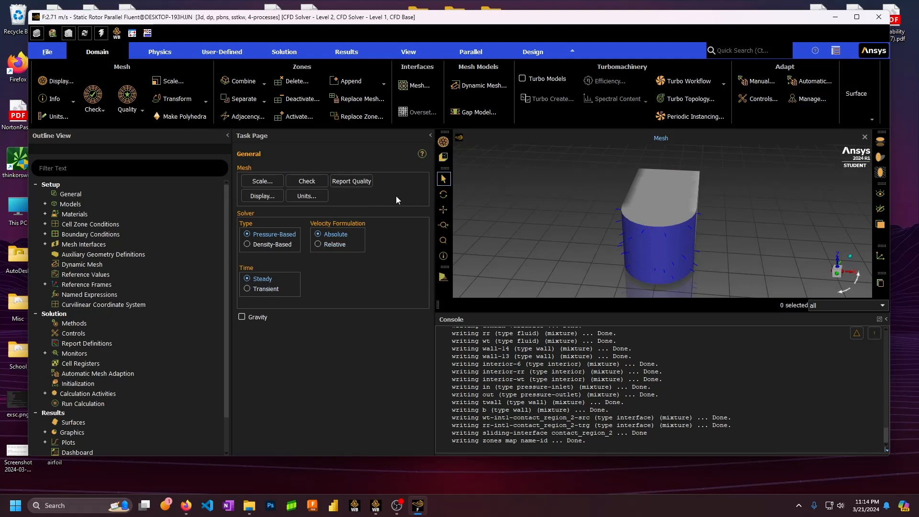
pyautogui.click(445, 142)
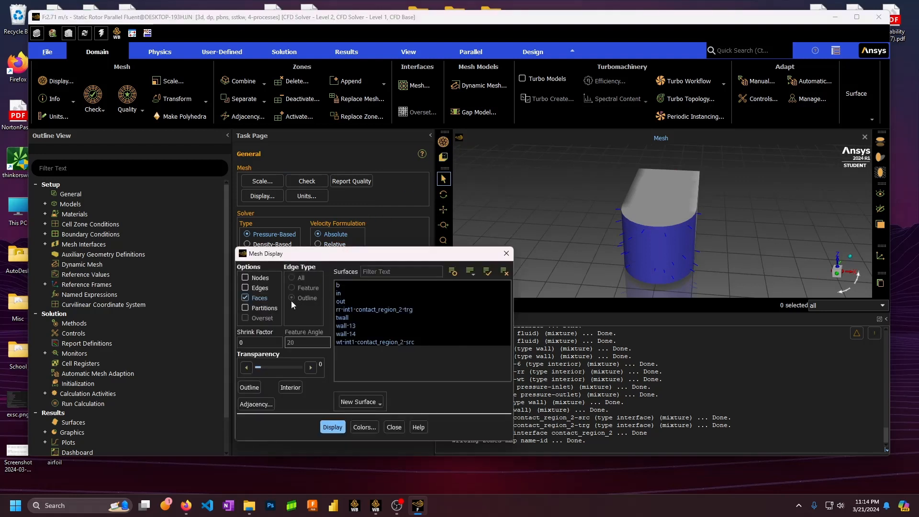
# Display the mesh of surface b with all edge types included
pyautogui.click(247, 287)
pyautogui.click(504, 271)
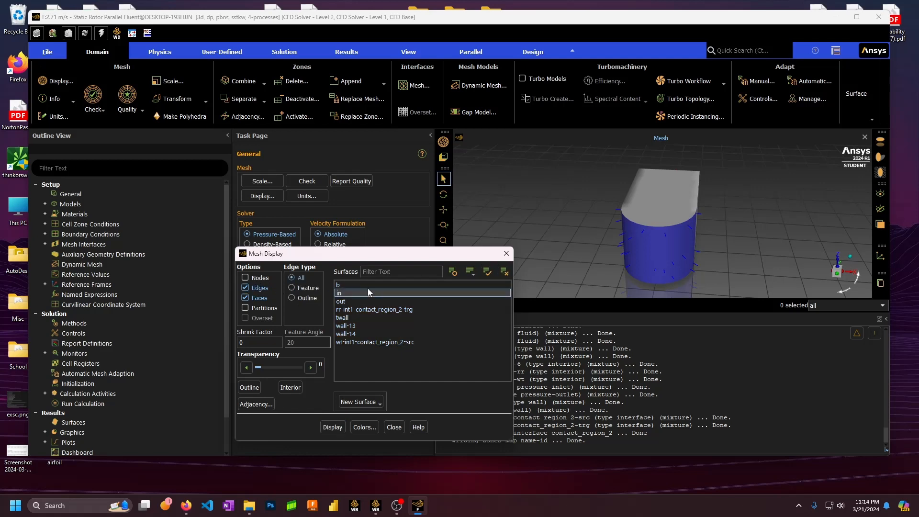
pyautogui.click(364, 286)
pyautogui.click(333, 427)
pyautogui.click(394, 427)
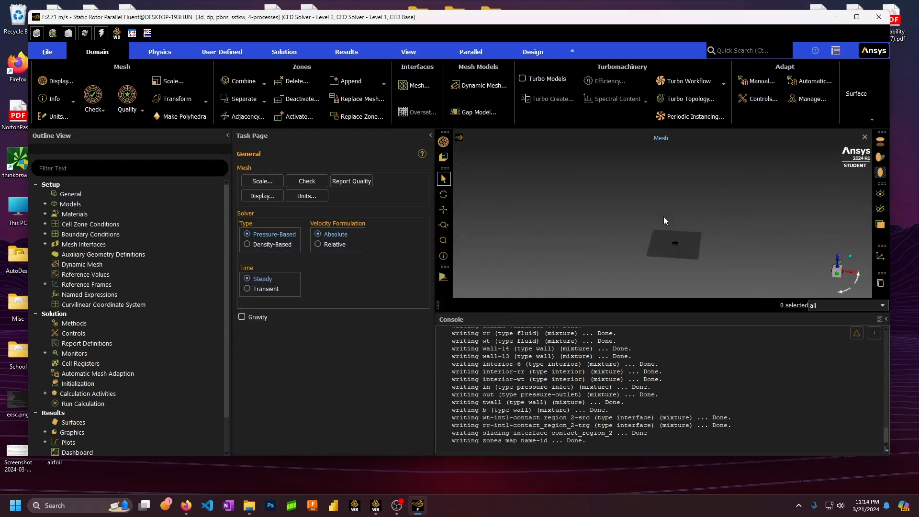
# Expand Models in the Outline View to confirm the SST k-omega viscous model
pyautogui.scroll(5, 680, 229)
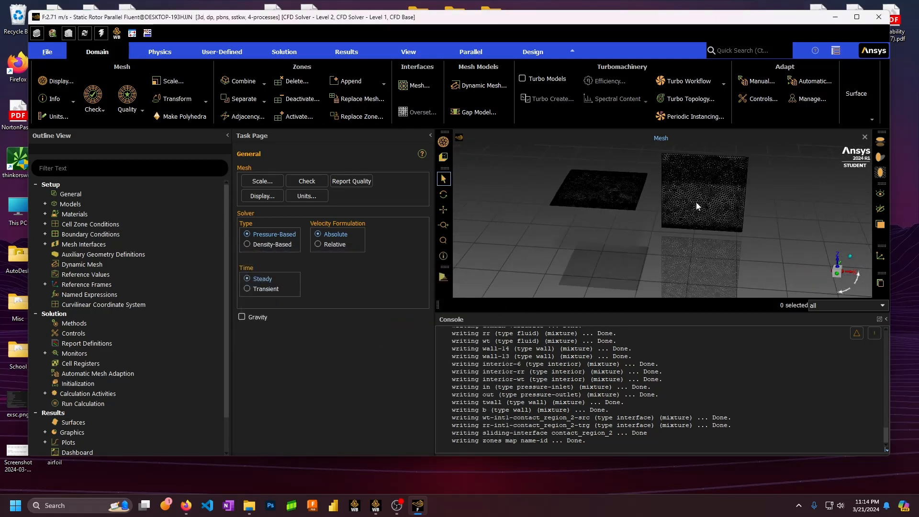
pyautogui.scroll(-3, 690, 180)
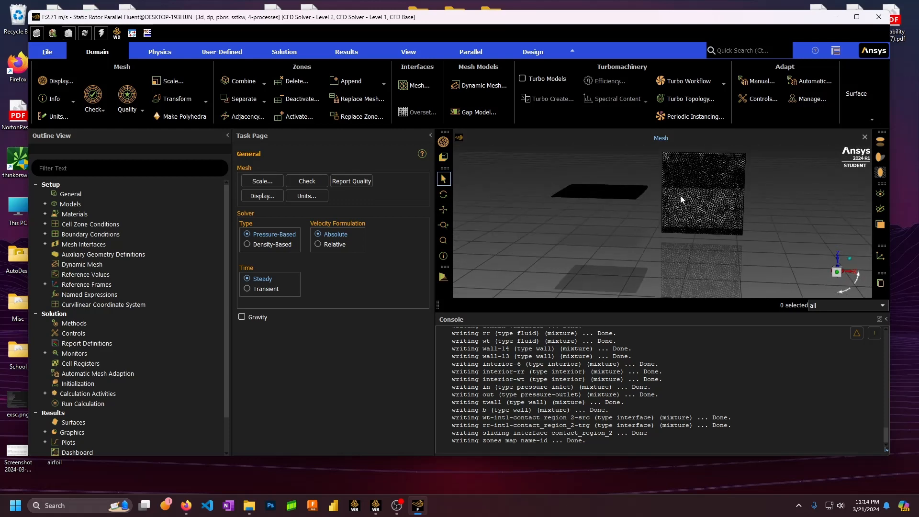
pyautogui.click(45, 205)
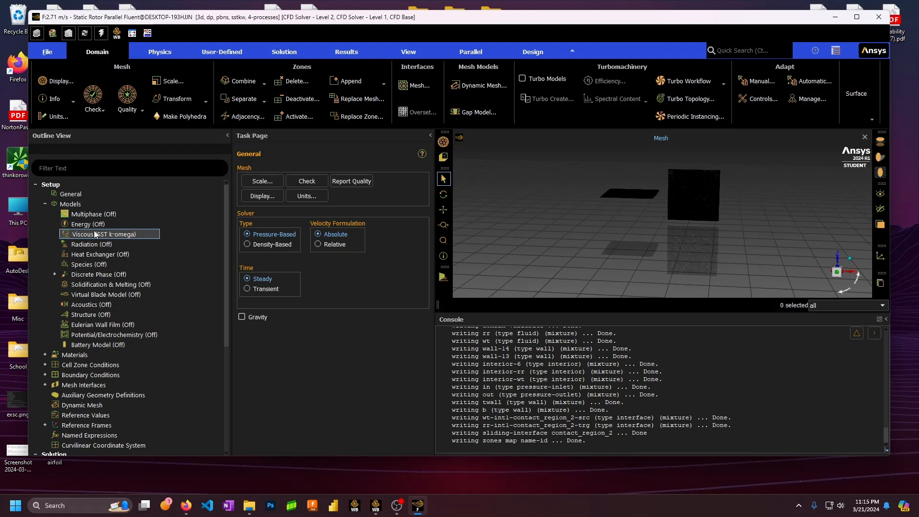
pyautogui.click(45, 204)
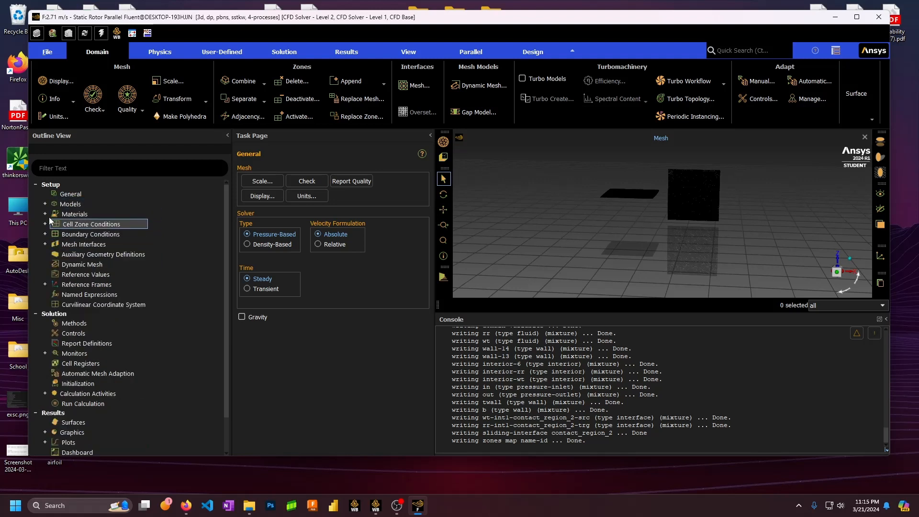
pyautogui.click(46, 214)
pyautogui.click(55, 224)
pyautogui.click(54, 244)
pyautogui.click(55, 224)
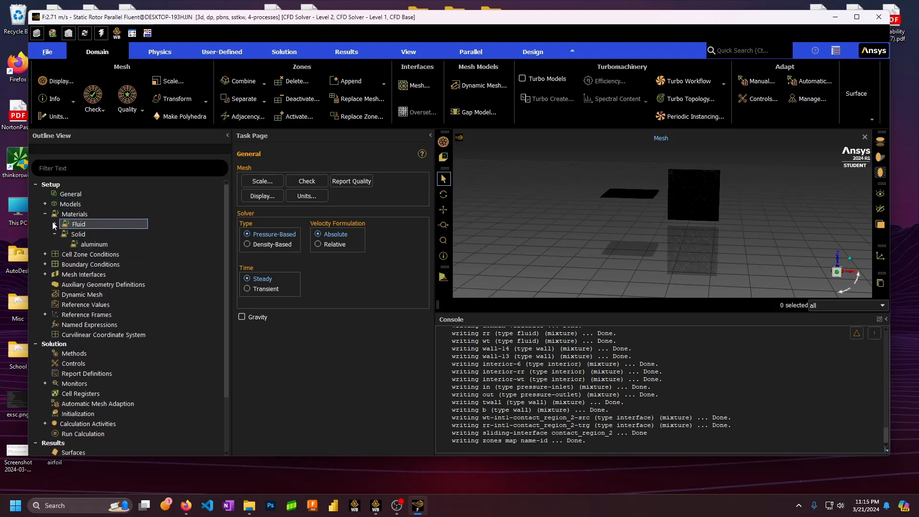
pyautogui.click(55, 234)
pyautogui.click(45, 214)
pyautogui.click(45, 224)
pyautogui.click(55, 235)
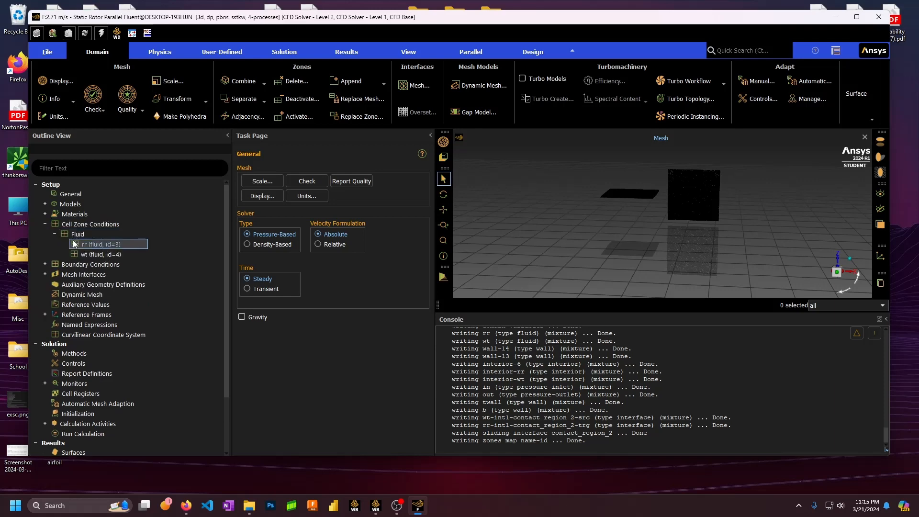
pyautogui.click(77, 244)
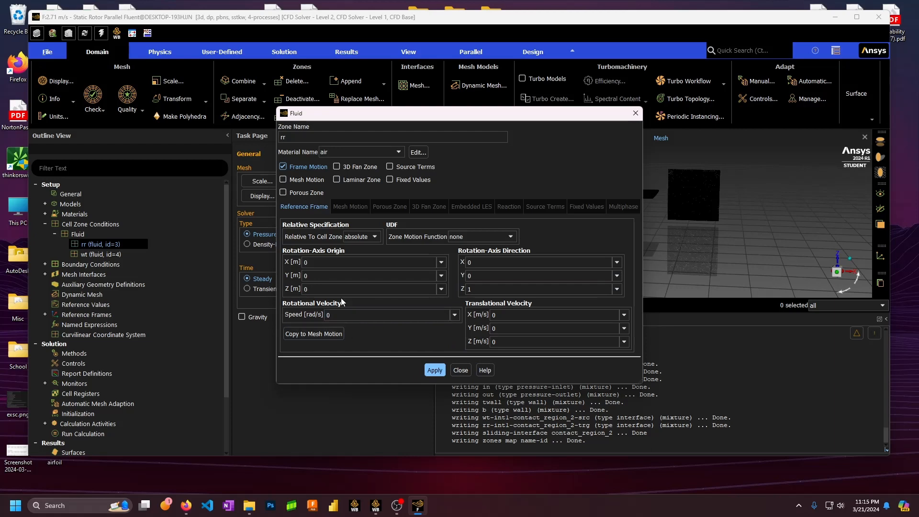
pyautogui.click(459, 372)
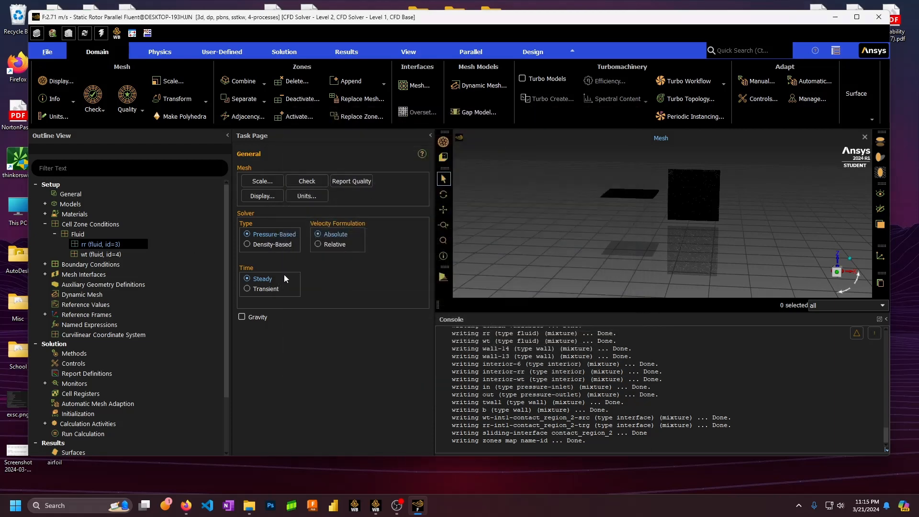
pyautogui.click(55, 236)
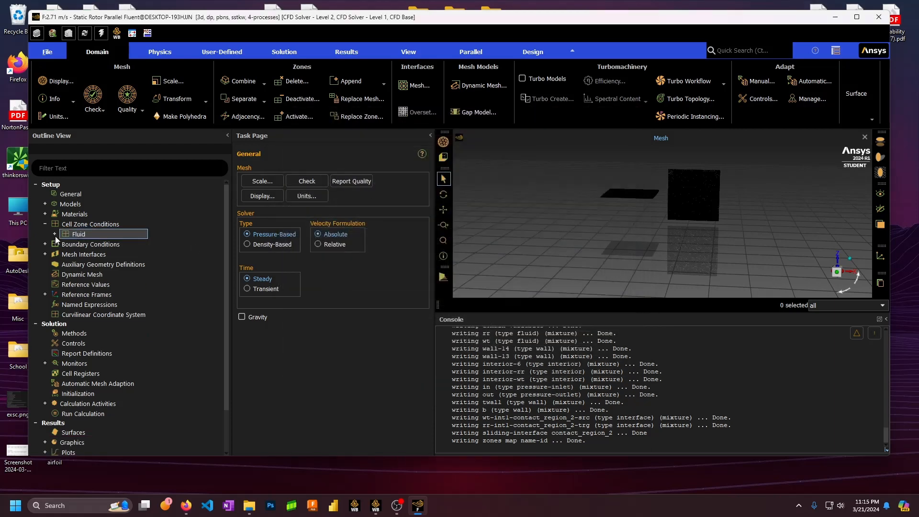
pyautogui.scroll(3, 718, 205)
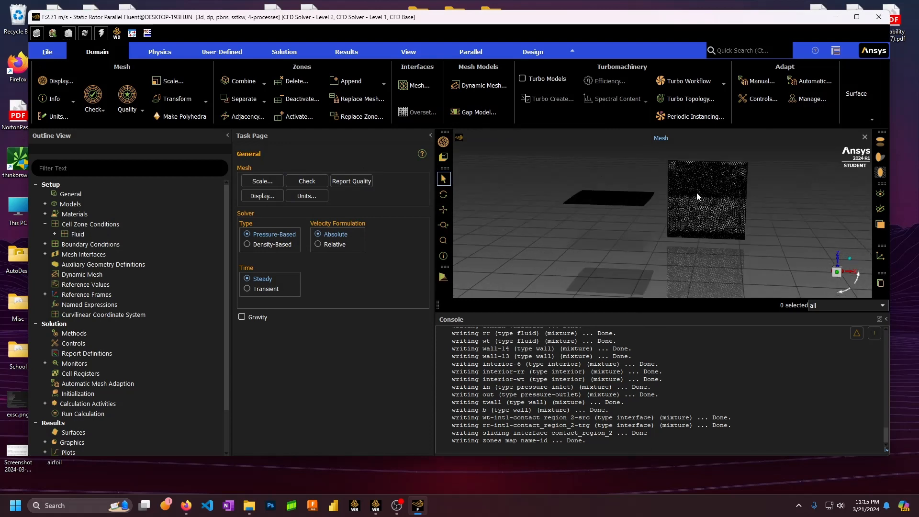
pyautogui.scroll(5, 696, 193)
pyautogui.scroll(-4, 687, 203)
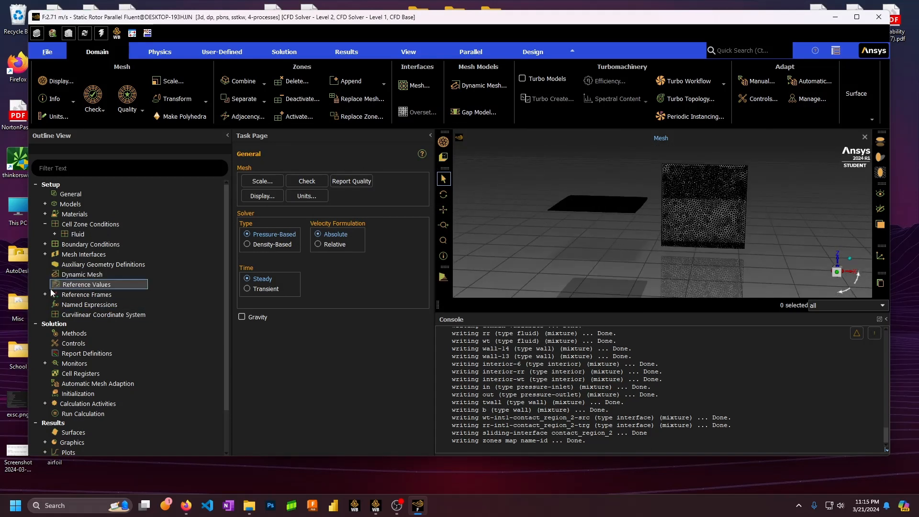
pyautogui.click(45, 224)
# Make zone in a velocity inlet with a 2.71 m/s velocity magnitude
pyautogui.click(45, 234)
pyautogui.doubleClick(70, 235)
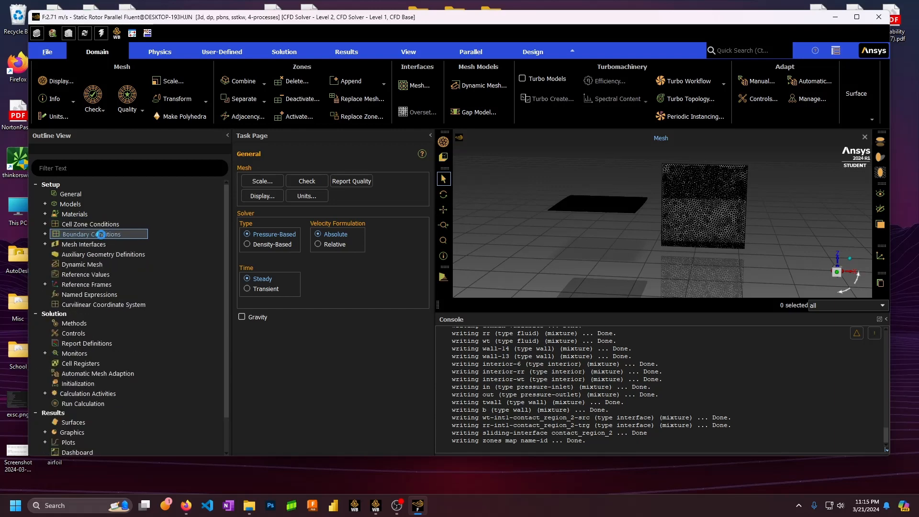
pyautogui.click(242, 194)
pyautogui.click(308, 360)
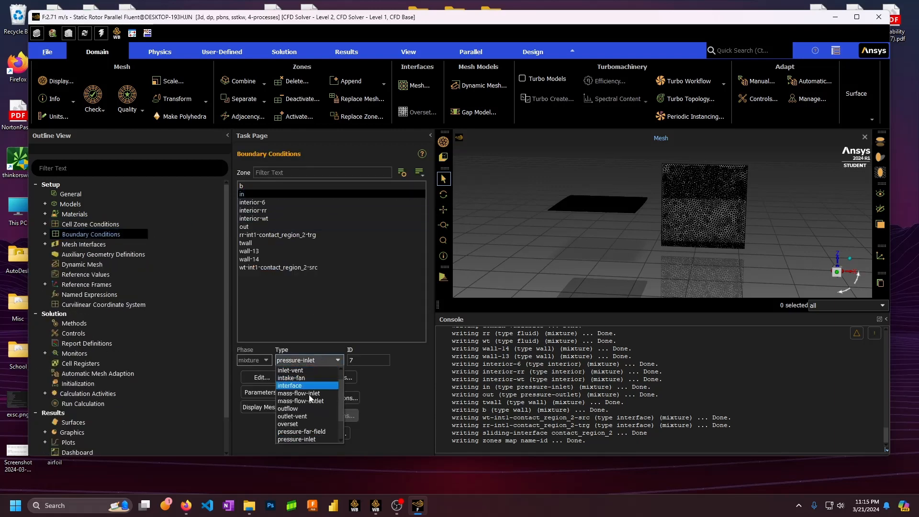
pyautogui.scroll(-3, 310, 399)
pyautogui.click(297, 435)
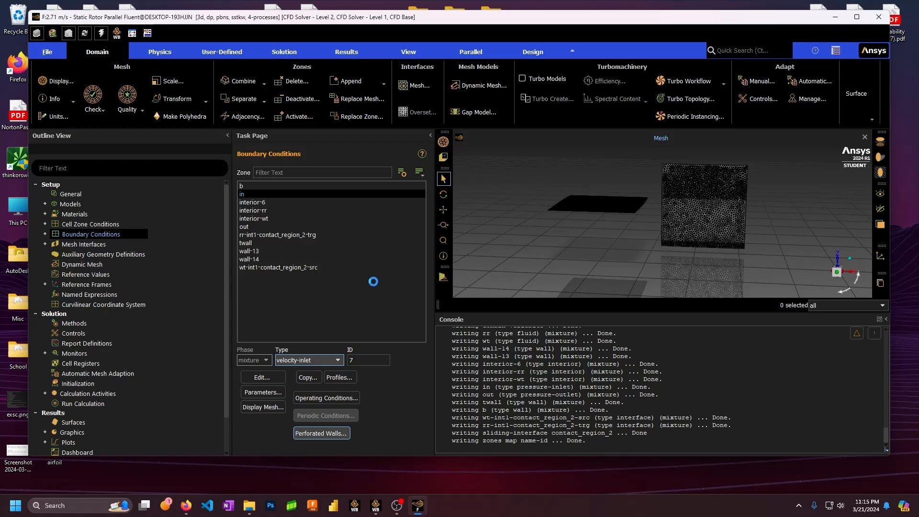
pyautogui.click(388, 341)
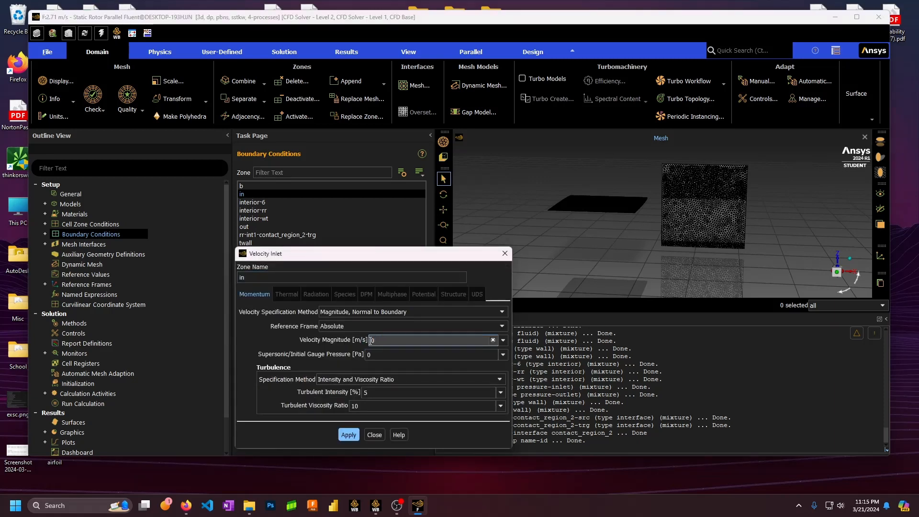
pyautogui.write('2.71')
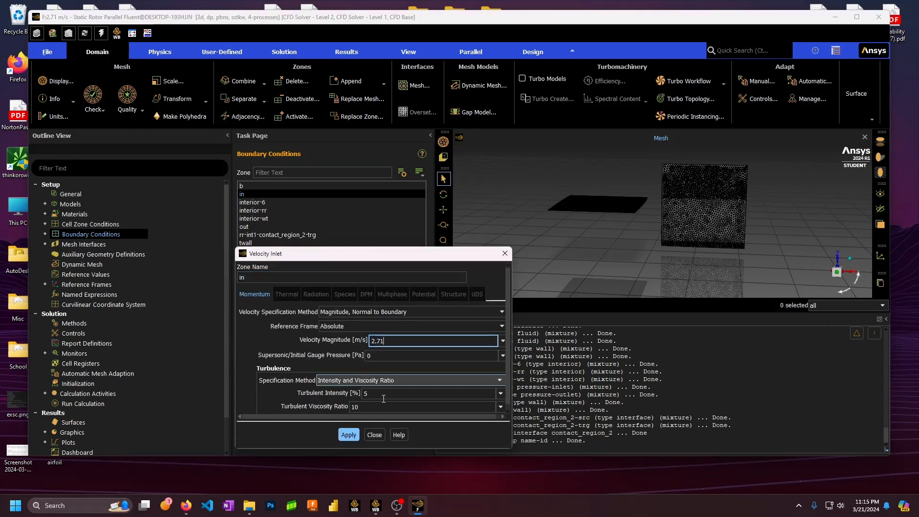
pyautogui.click(349, 435)
pyautogui.click(378, 435)
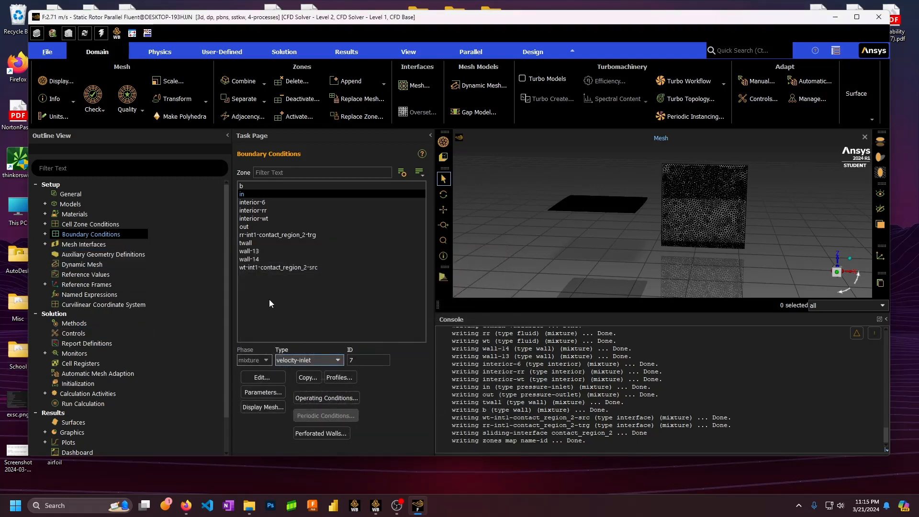
# Confirm zone out as a pressure outlet at 0 Pa gauge
pyautogui.click(248, 227)
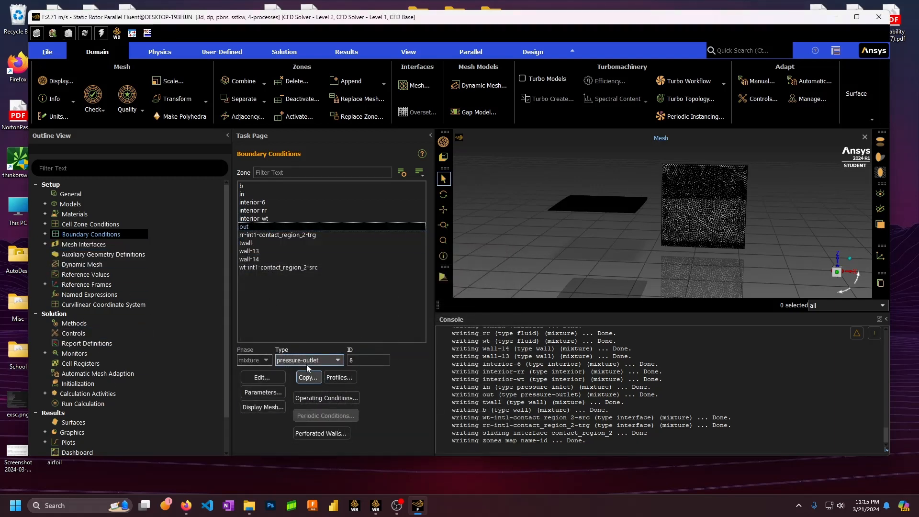
pyautogui.click(262, 377)
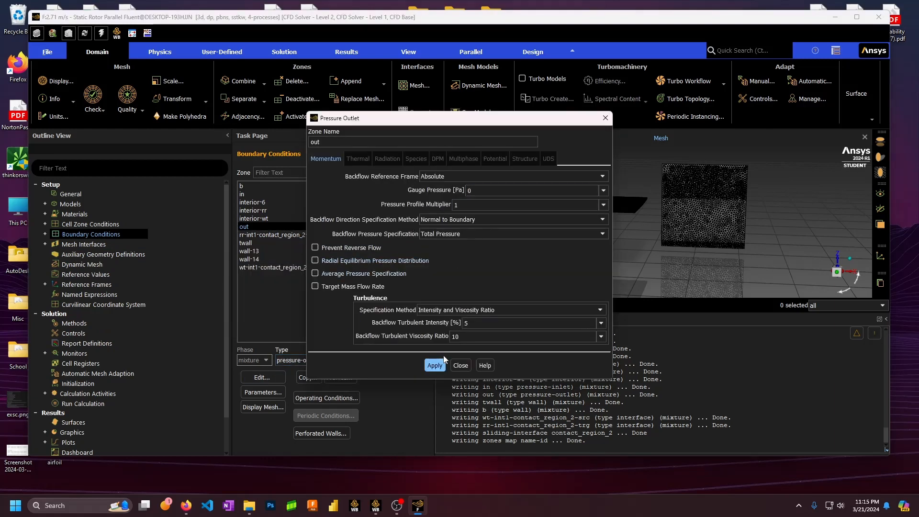
pyautogui.click(443, 363)
pyautogui.click(460, 365)
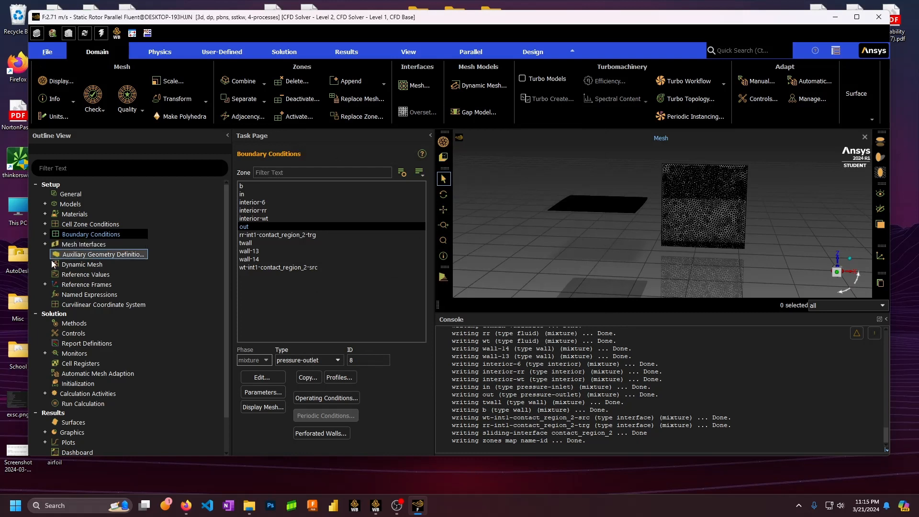
# Compute the reference values from the inlet zone in
pyautogui.click(53, 275)
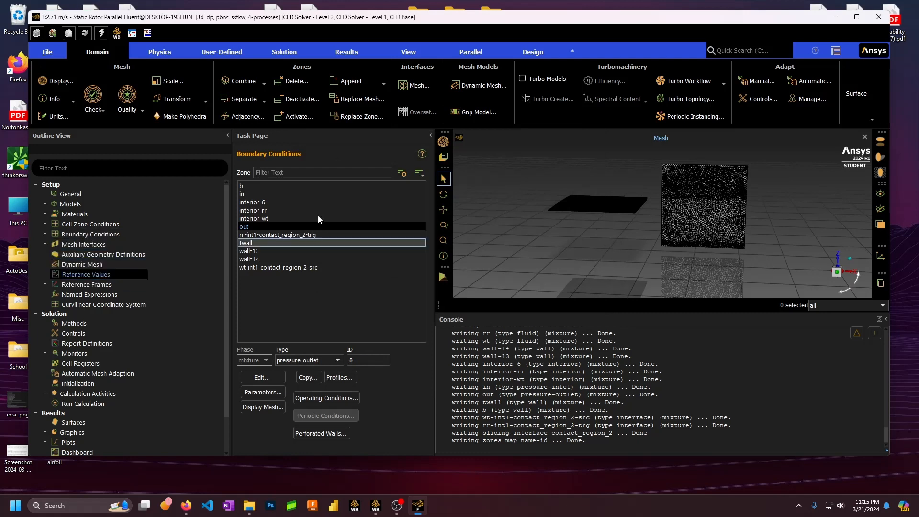
pyautogui.click(424, 178)
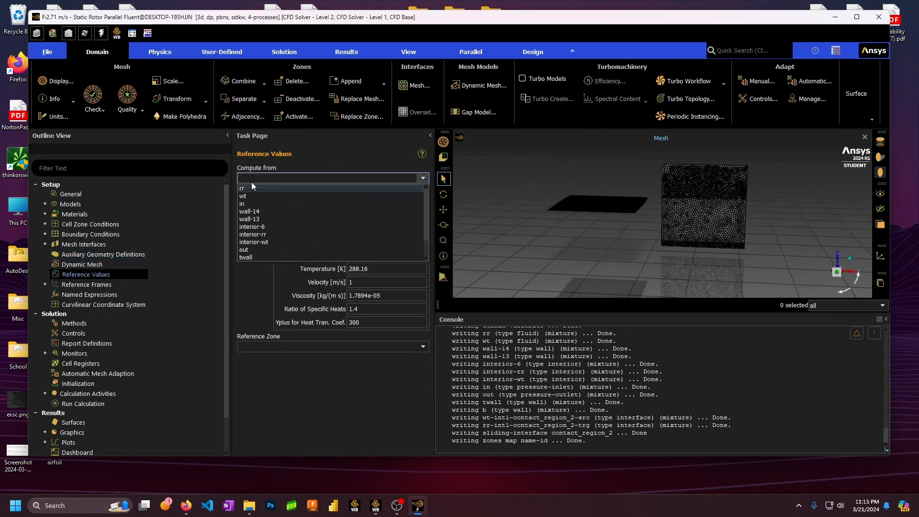
pyautogui.click(246, 204)
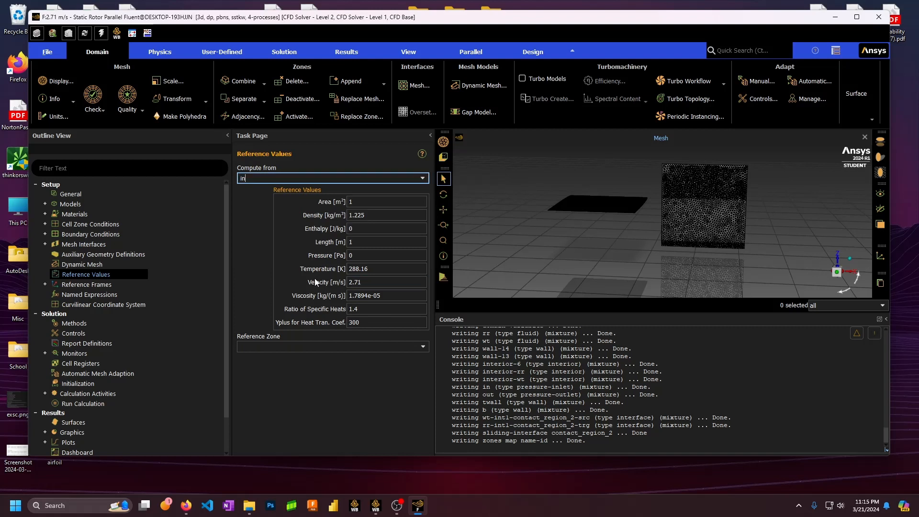
# Set the reference area to 0.09290304 m²
pyautogui.moveTo(355, 201); pyautogui.dragTo(347, 201)
pyautogui.click(363, 228)
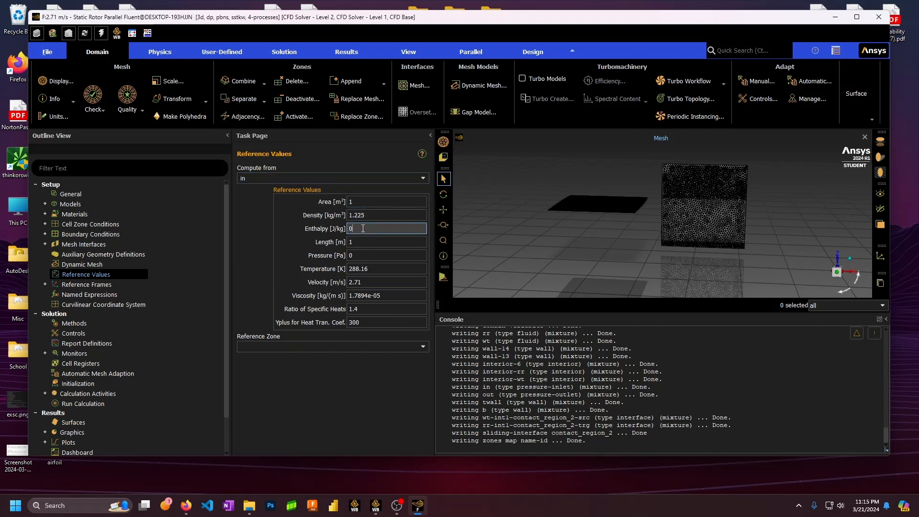
pyautogui.moveTo(358, 241); pyautogui.dragTo(338, 239)
pyautogui.click(352, 202)
pyautogui.moveTo(358, 202); pyautogui.dragTo(330, 195)
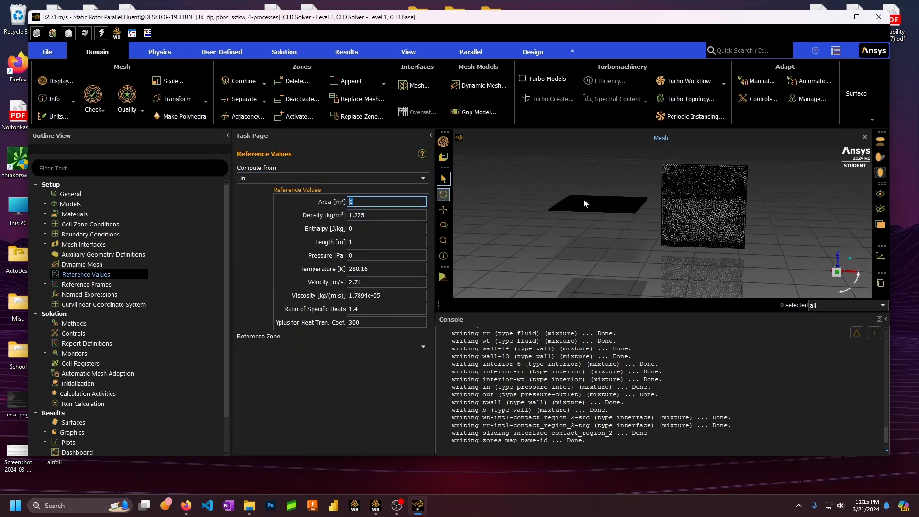
pyautogui.moveTo(699, 163); pyautogui.dragTo(547, 164)
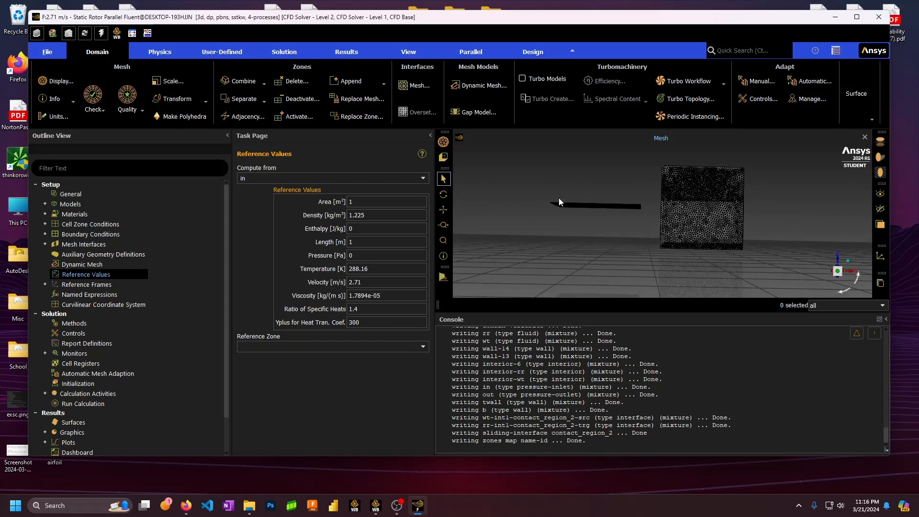
pyautogui.moveTo(592, 195); pyautogui.dragTo(593, 198, button='middle')
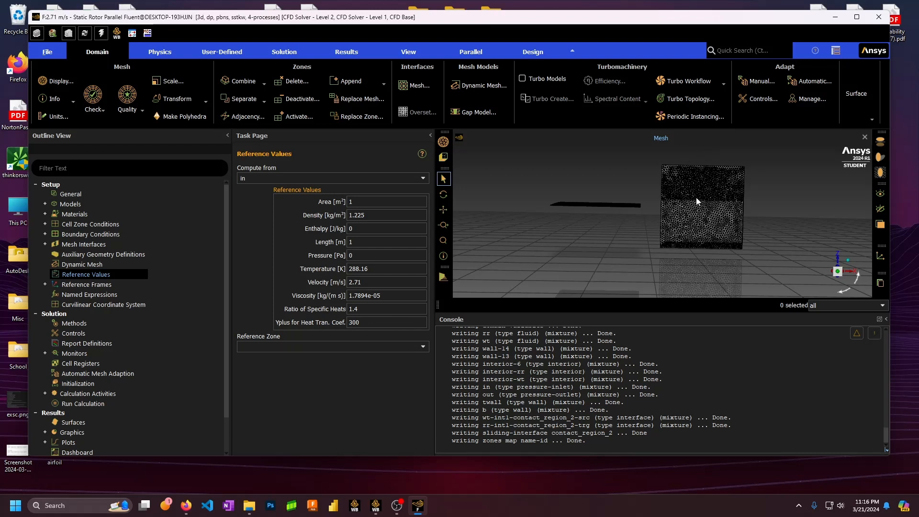
pyautogui.moveTo(356, 203); pyautogui.dragTo(341, 210)
pyautogui.write('0.0929')
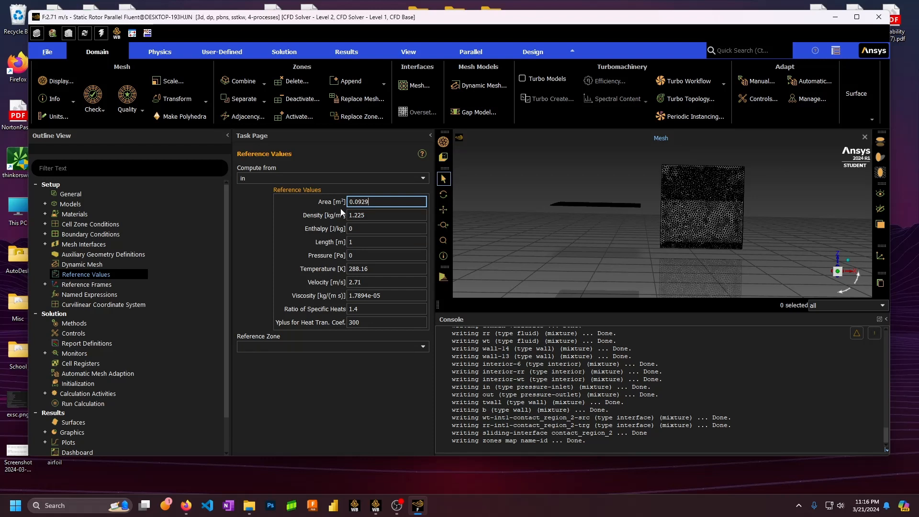
pyautogui.write('0304')
pyautogui.click(390, 407)
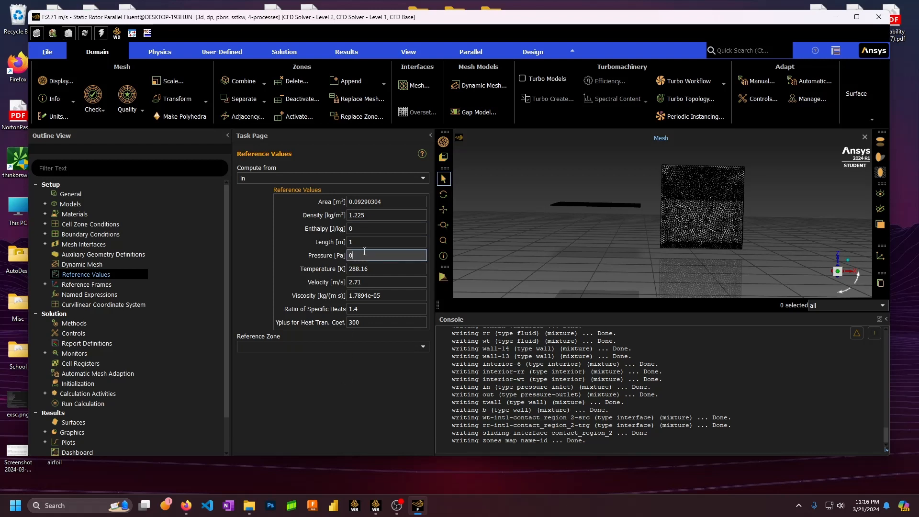
pyautogui.click(402, 241)
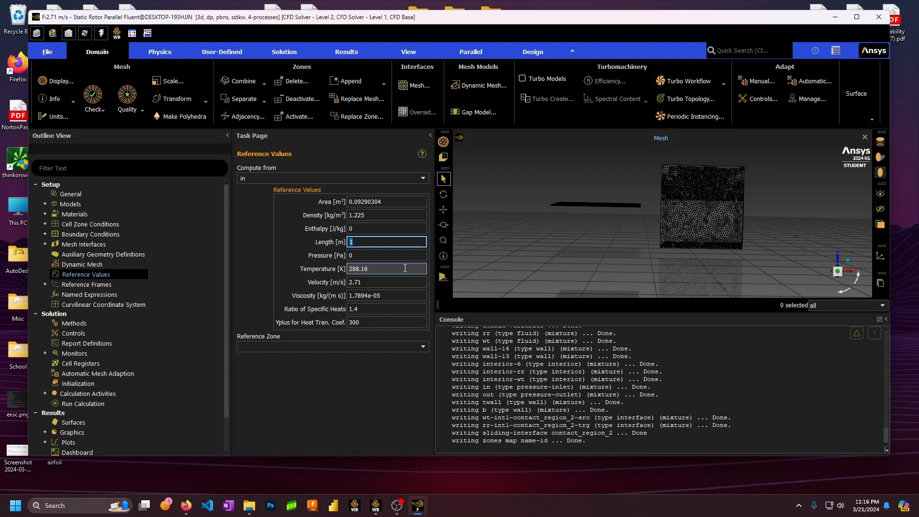
# Set the reference length to 0.6858 m
pyautogui.moveTo(383, 202); pyautogui.dragTo(348, 202)
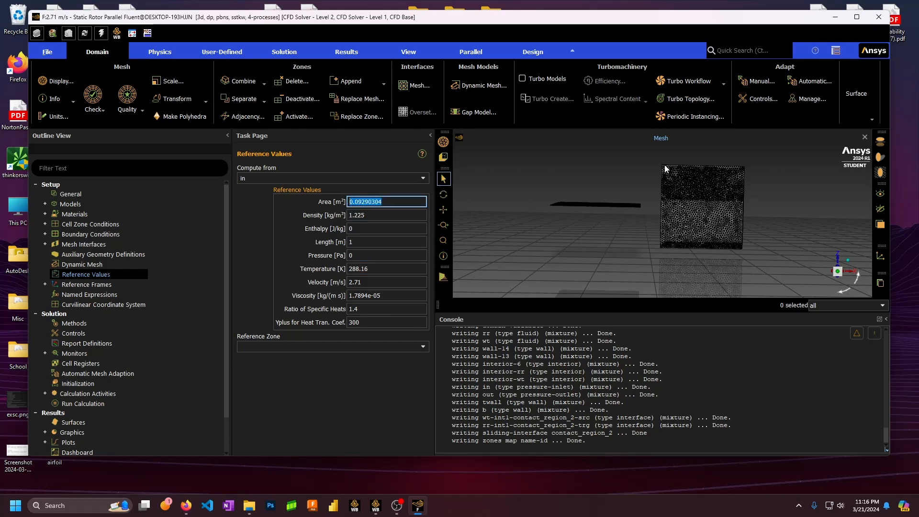
pyautogui.moveTo(665, 214); pyautogui.dragTo(665, 226, button='middle')
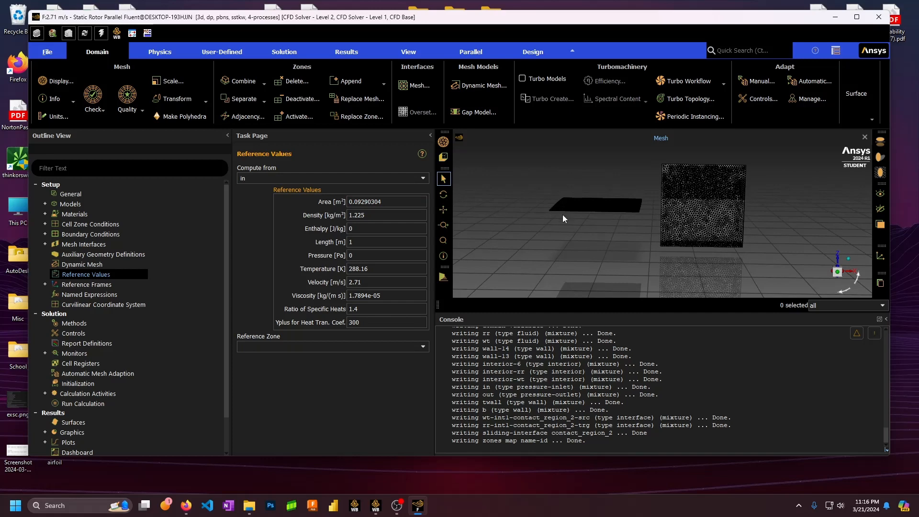
pyautogui.moveTo(562, 214); pyautogui.dragTo(562, 206)
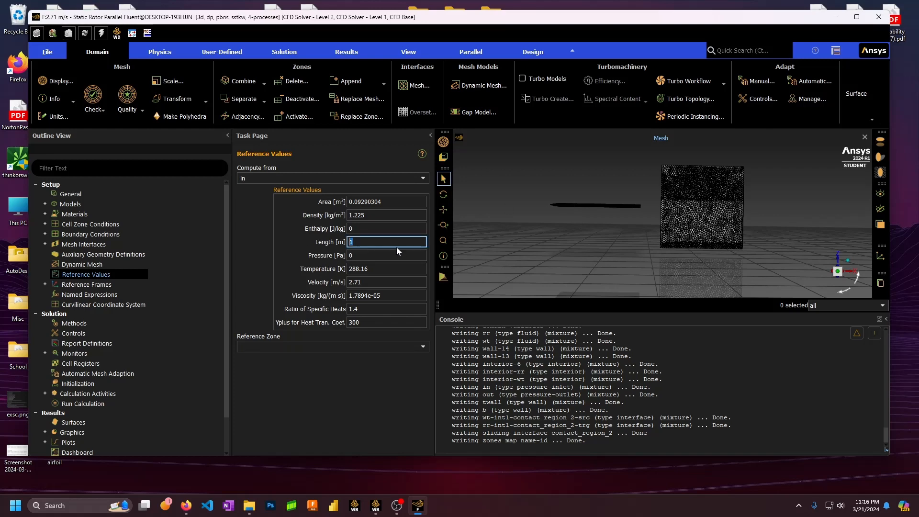
pyautogui.doubleClick(383, 242)
pyautogui.moveTo(671, 202); pyautogui.dragTo(670, 207)
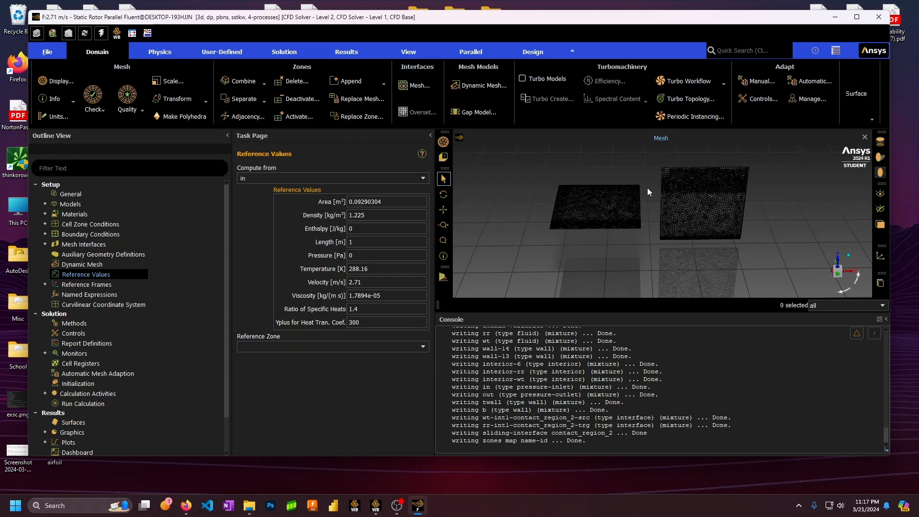
pyautogui.moveTo(648, 192); pyautogui.dragTo(638, 212)
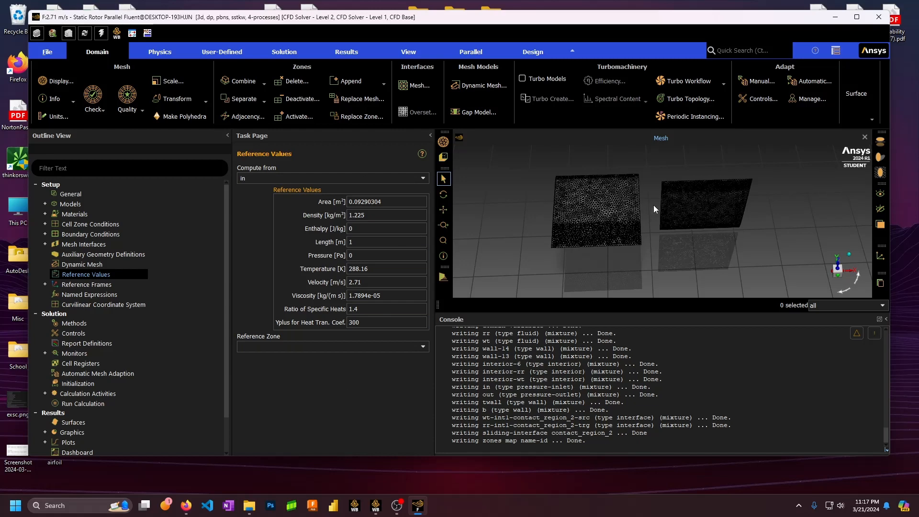
pyautogui.moveTo(654, 209); pyautogui.dragTo(630, 215)
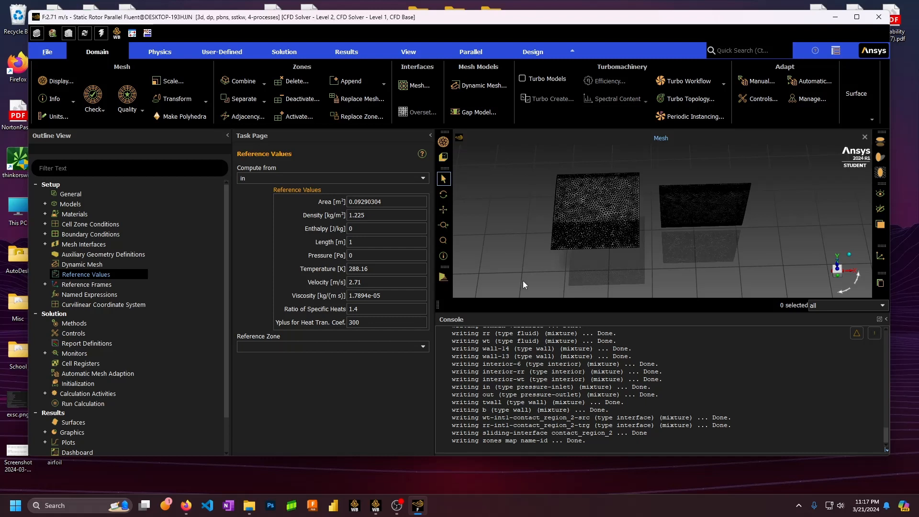
pyautogui.click(357, 242)
pyautogui.press('BackSpace')
pyautogui.write('0.6858')
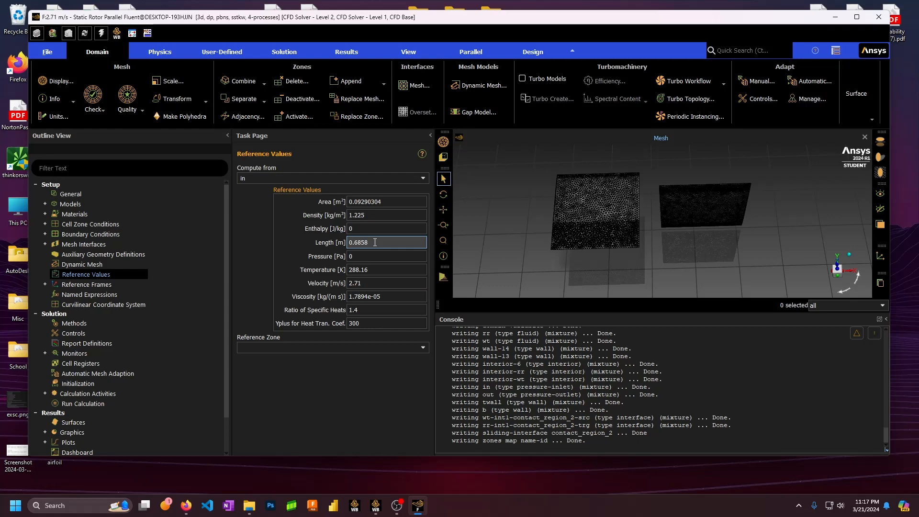
# Change the reference area to 0.1858608 m²
pyautogui.moveTo(639, 250); pyautogui.dragTo(654, 200)
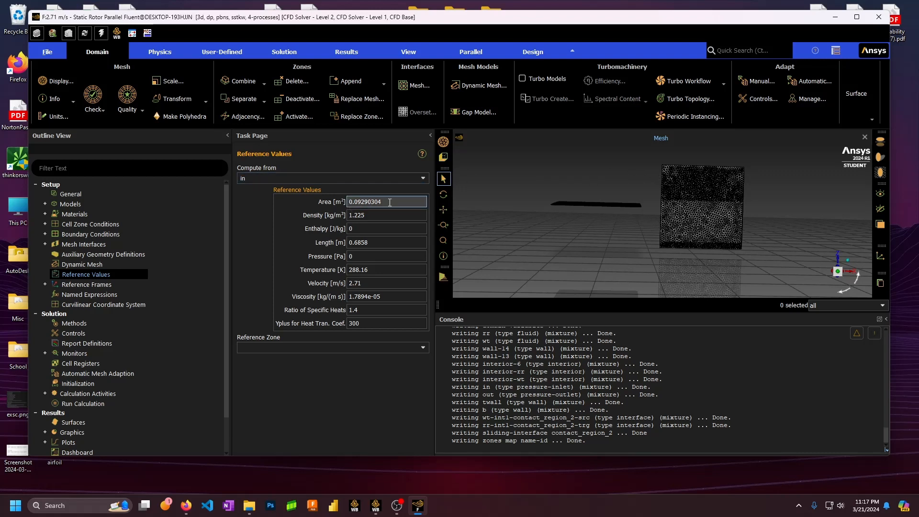
pyautogui.moveTo(392, 202); pyautogui.dragTo(358, 201)
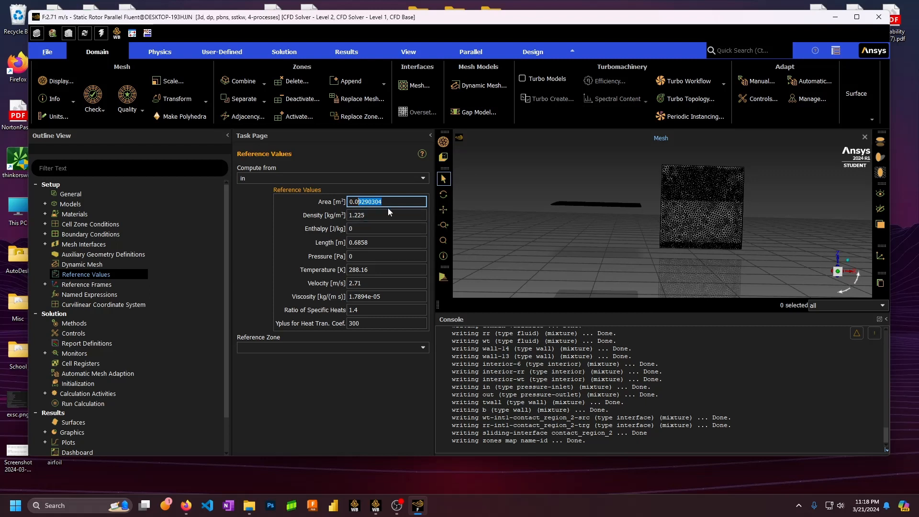
pyautogui.press('BackSpace')
pyautogui.press('BackSpace')
pyautogui.write('1858608')
pyautogui.click(402, 450)
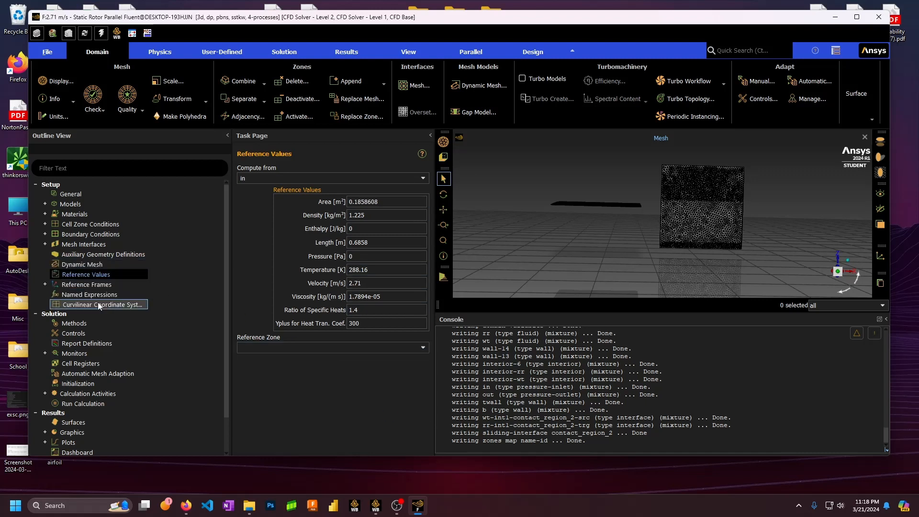
pyautogui.click(77, 324)
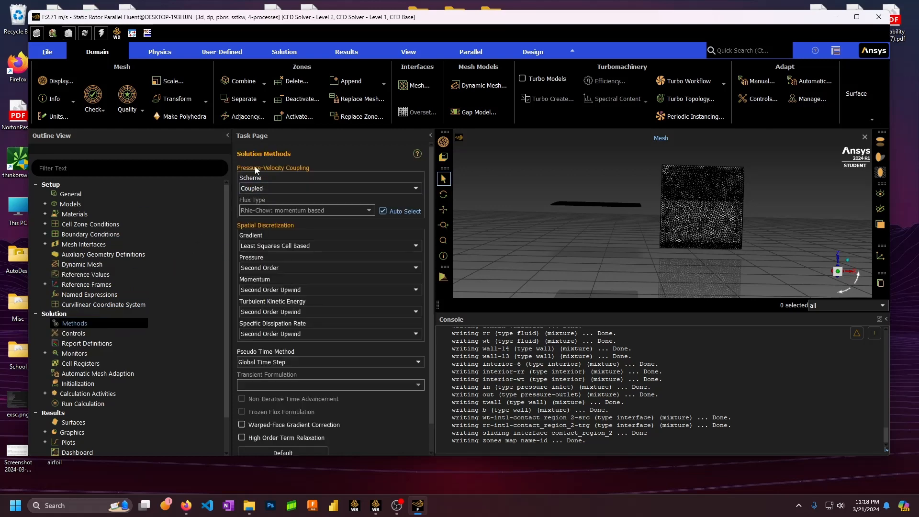
# Turn on high order term relaxation in the solution methods
pyautogui.scroll(-2, 271, 215)
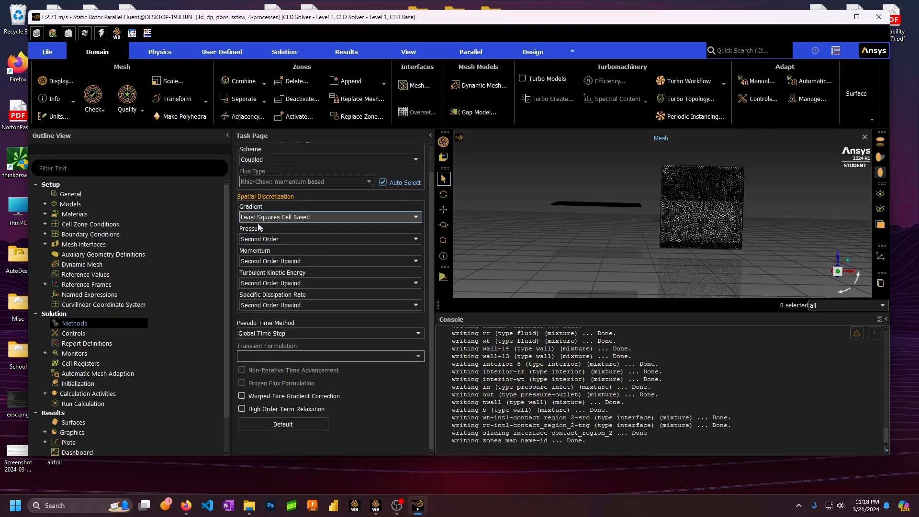
pyautogui.click(270, 410)
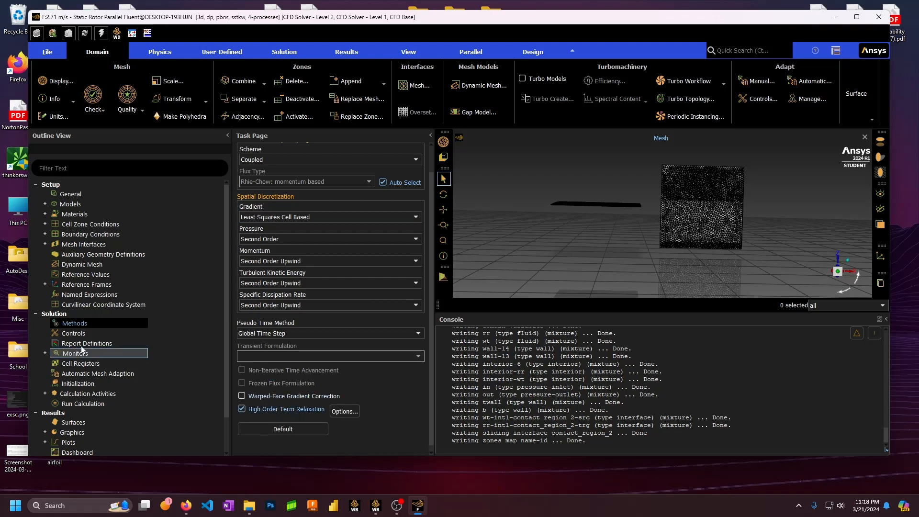
pyautogui.click(67, 333)
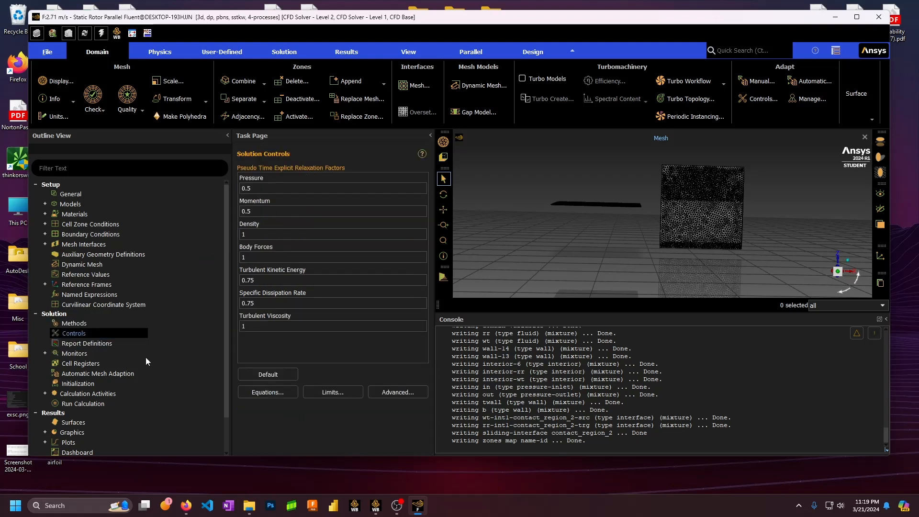
pyautogui.click(78, 346)
pyautogui.doubleClick(79, 342)
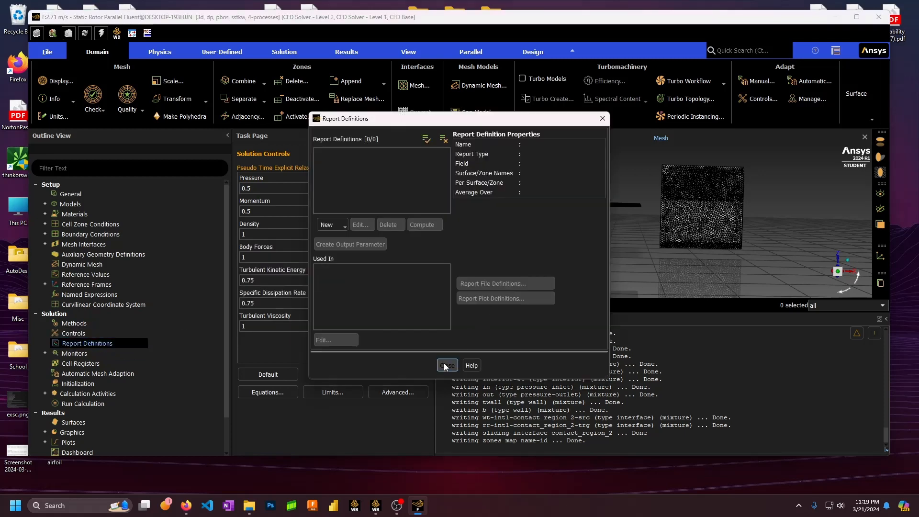
pyautogui.click(447, 365)
# Create a drag coefficient report named cd on zone b
pyautogui.rightClick(82, 342)
pyautogui.moveTo(139, 398)
pyautogui.moveTo(206, 421)
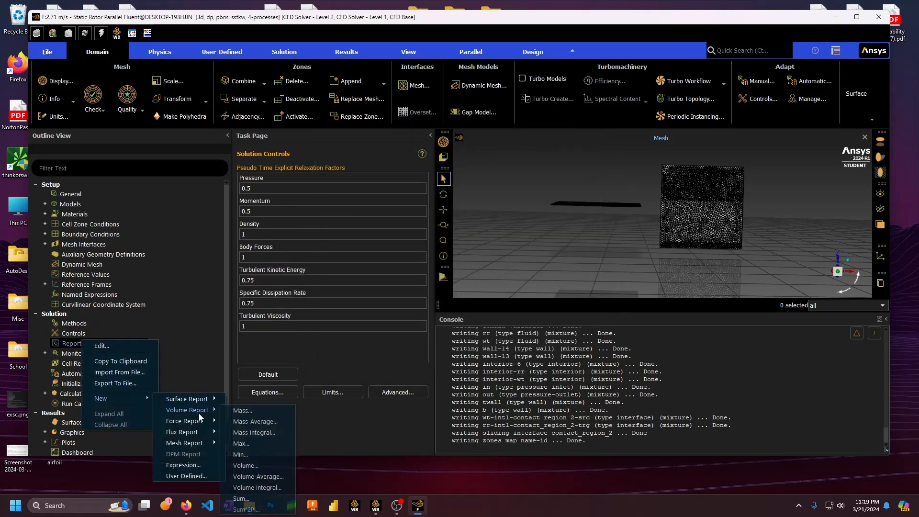
pyautogui.click(250, 424)
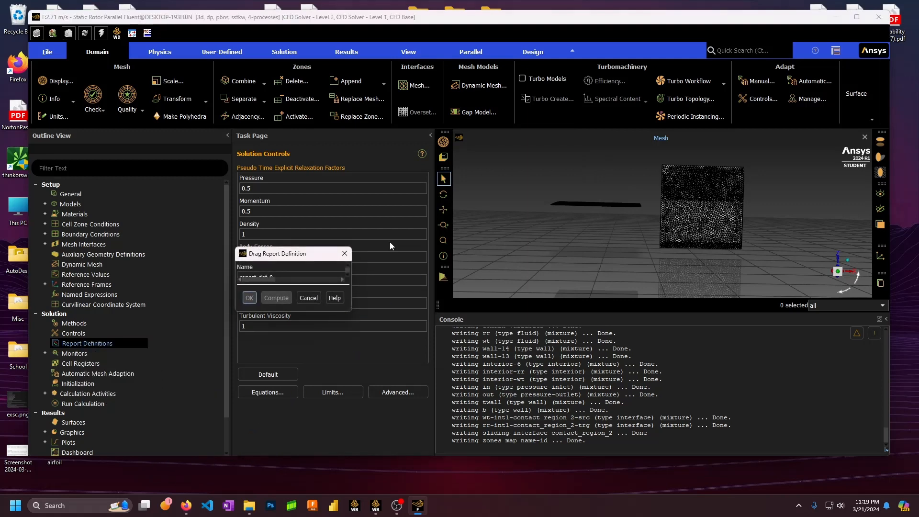
pyautogui.moveTo(349, 91); pyautogui.dragTo(287, 98)
pyautogui.write('cd')
pyautogui.moveTo(711, 198); pyautogui.dragTo(706, 228)
pyautogui.doubleClick(371, 205)
pyautogui.write('1')
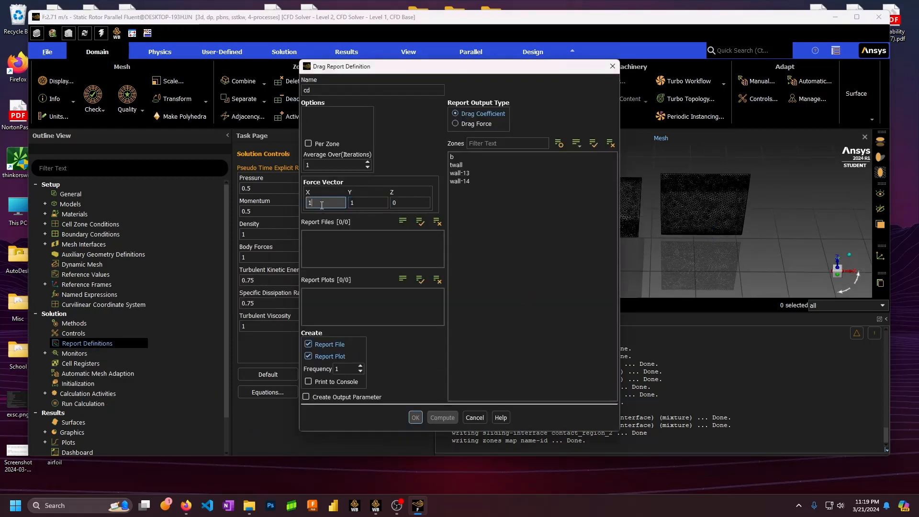
pyautogui.doubleClick(320, 204)
pyautogui.click(452, 156)
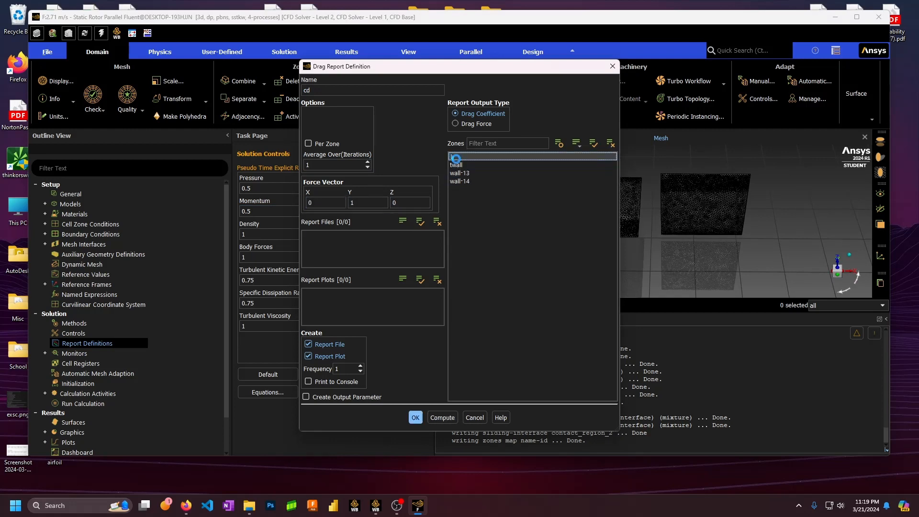
pyautogui.click(416, 418)
# Create a drag force report named fd on zone b
pyautogui.rightClick(113, 344)
pyautogui.moveTo(164, 398)
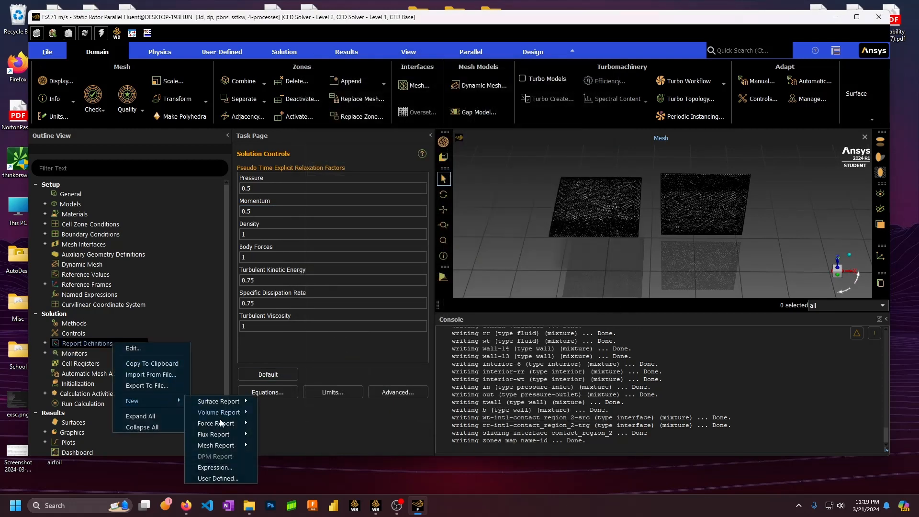
pyautogui.click(273, 424)
pyautogui.doubleClick(369, 93)
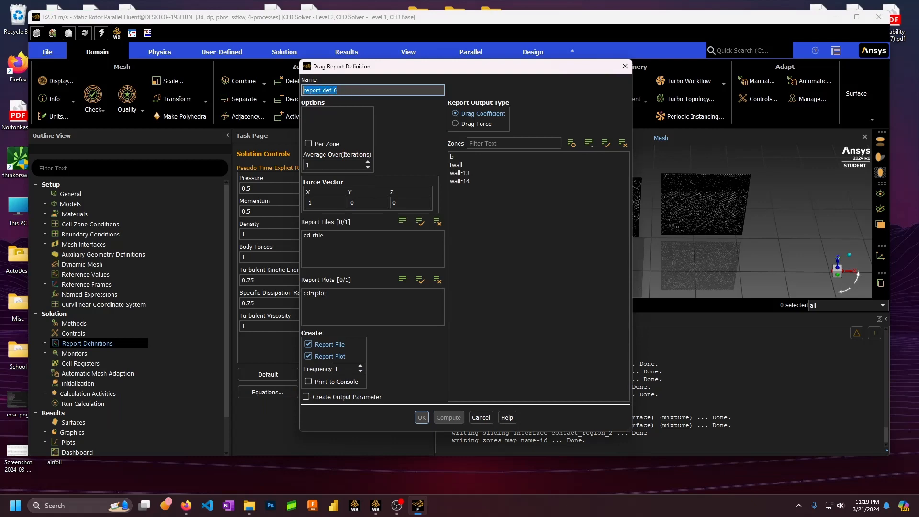
pyautogui.write('fd')
pyautogui.click(484, 124)
pyautogui.click(455, 157)
pyautogui.doubleClick(357, 203)
pyautogui.write('1')
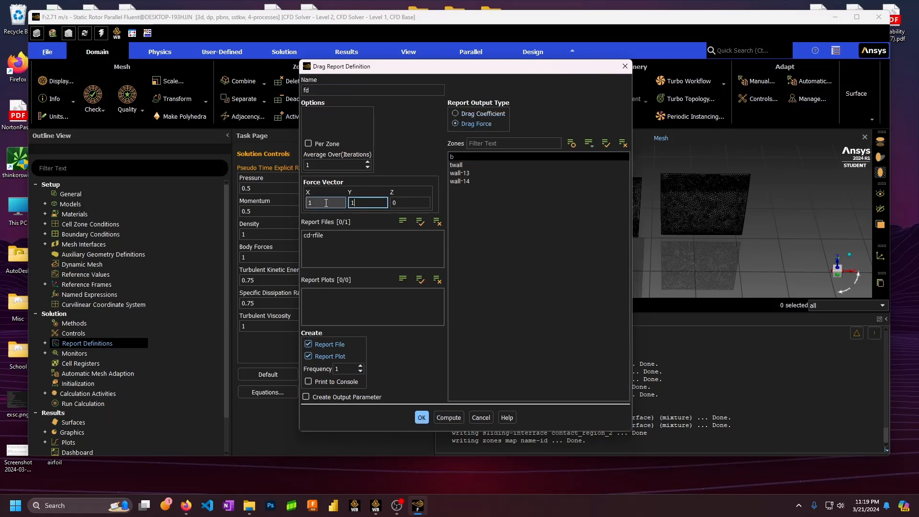
pyautogui.doubleClick(317, 202)
pyautogui.click(379, 236)
pyautogui.click(422, 418)
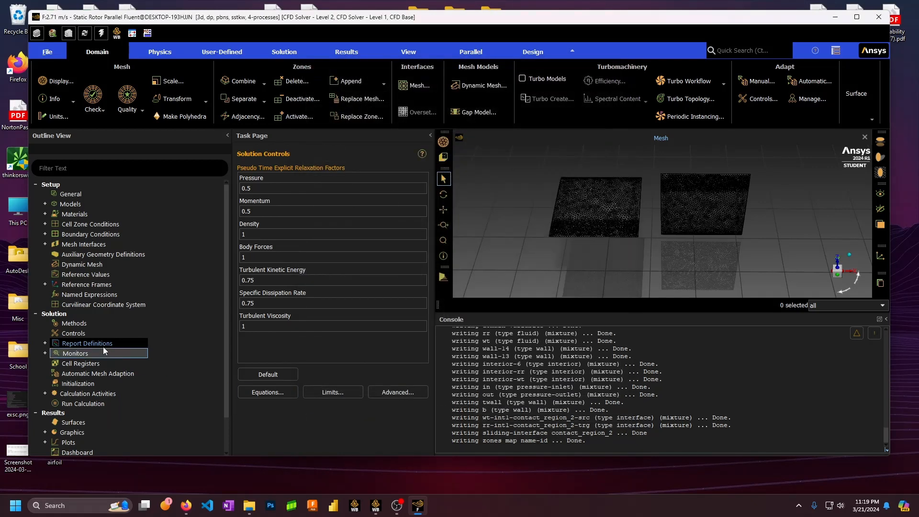
# Create a lift coefficient report named cl on zone b
pyautogui.rightClick(102, 346)
pyautogui.moveTo(125, 405)
pyautogui.moveTo(206, 423)
pyautogui.click(265, 434)
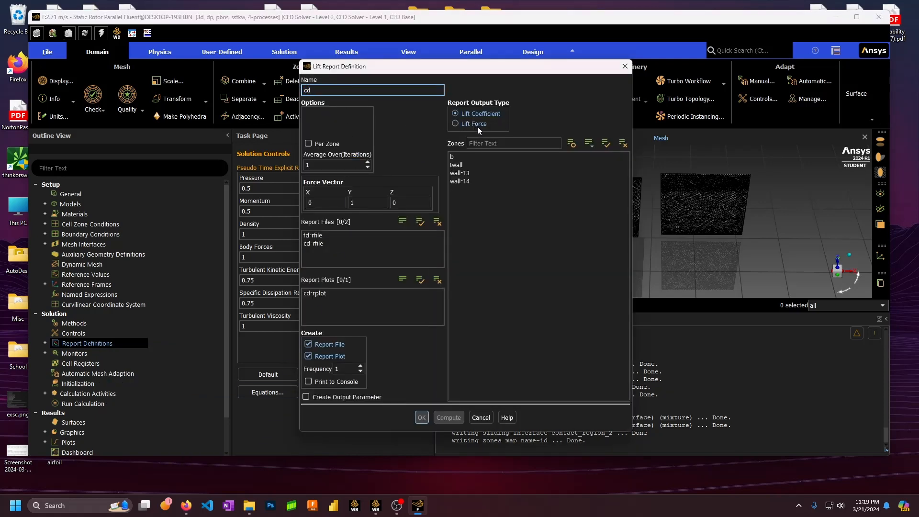
pyautogui.press('BackSpace')
pyautogui.write('l')
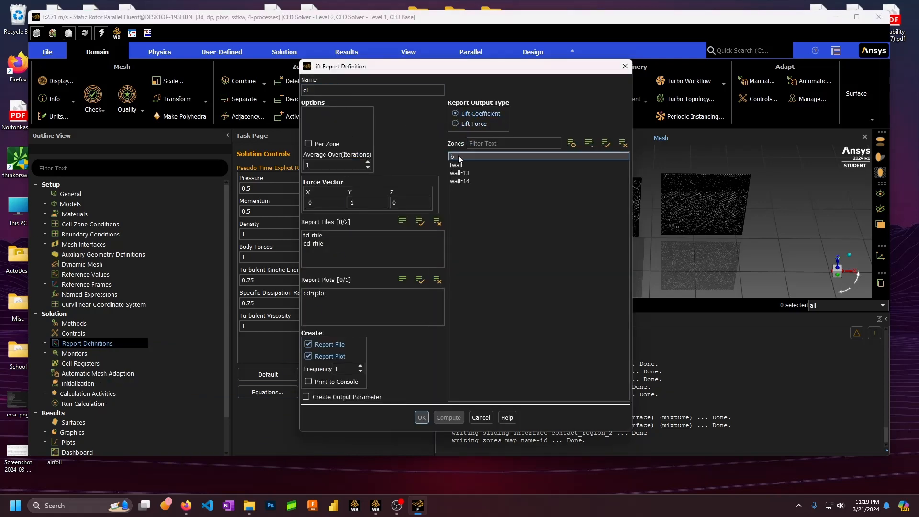
pyautogui.click(459, 156)
pyautogui.moveTo(403, 203); pyautogui.dragTo(331, 203)
pyautogui.write('10')
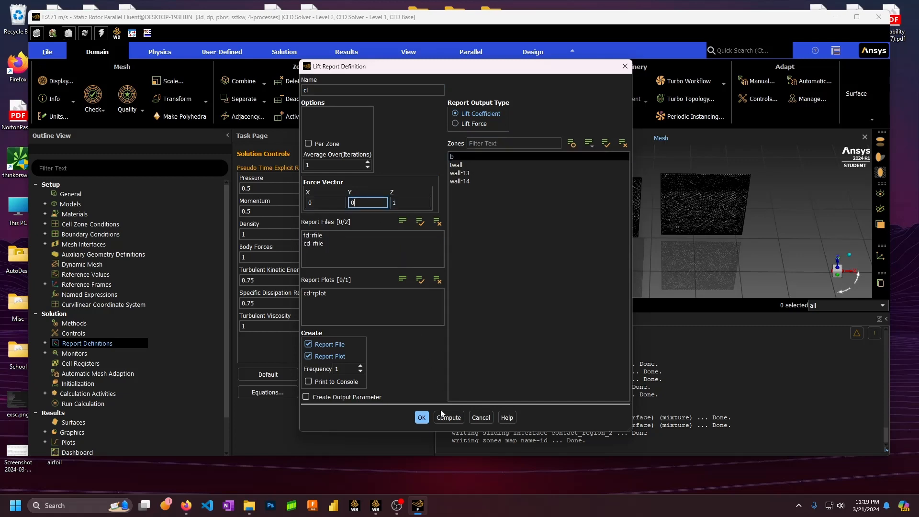
pyautogui.click(421, 417)
# Create a lift force report fl on zone b along the Z direction
pyautogui.rightClick(110, 343)
pyautogui.moveTo(155, 405)
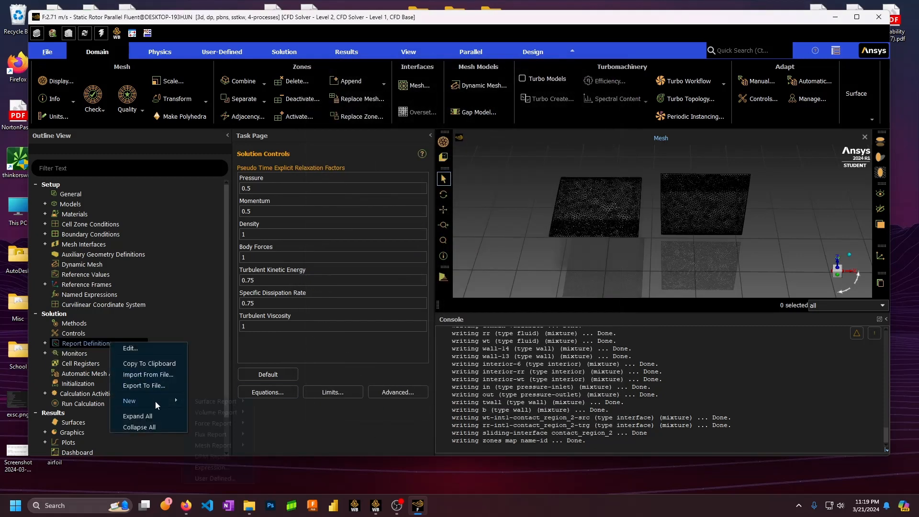
pyautogui.moveTo(225, 422)
pyautogui.click(274, 435)
pyautogui.click(471, 126)
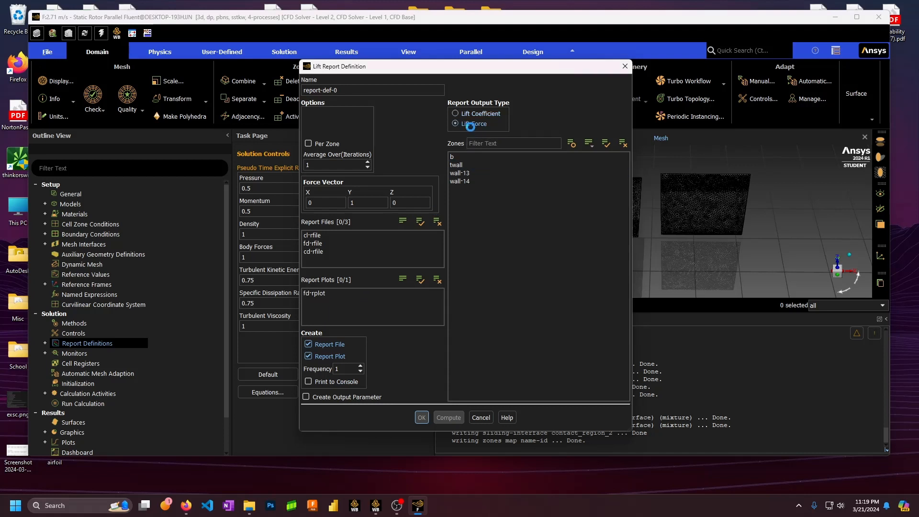
pyautogui.tripleClick(330, 90)
pyautogui.write('c')
pyautogui.write('fl')
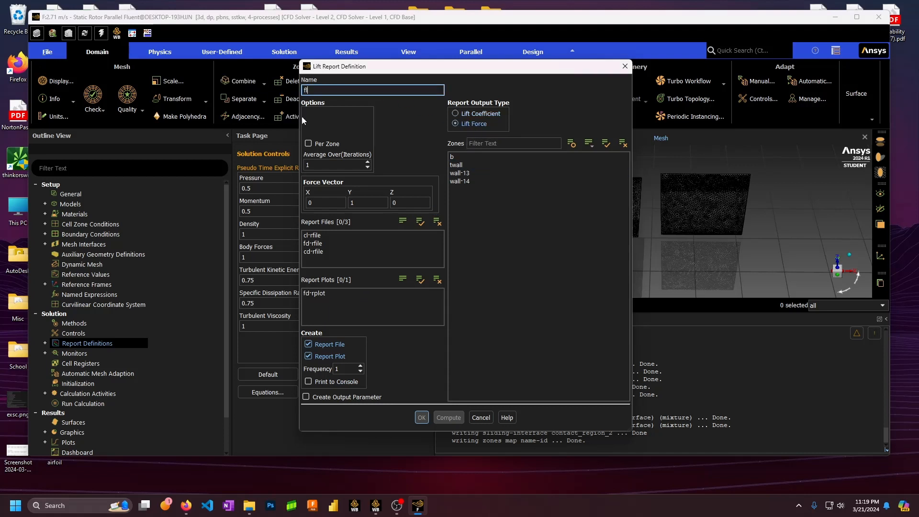
pyautogui.click(468, 158)
pyautogui.doubleClick(396, 202)
pyautogui.write('1')
pyautogui.click(359, 204)
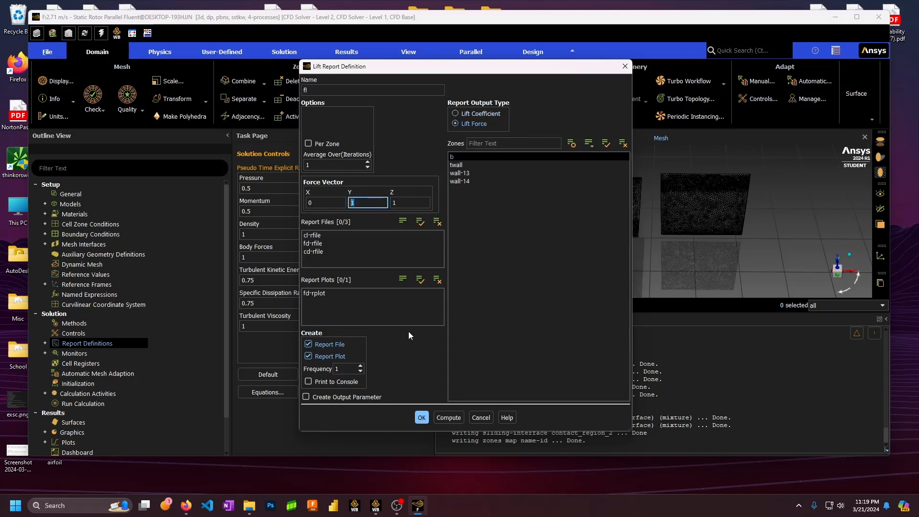
pyautogui.click(422, 418)
# Create a moment report named tau on zone b about the Z axis
pyautogui.rightClick(107, 344)
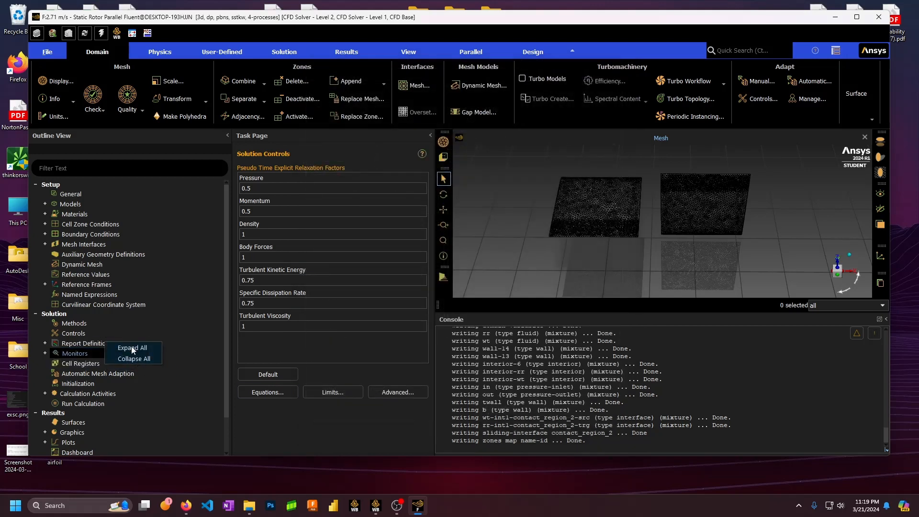
pyautogui.rightClick(106, 344)
pyautogui.moveTo(162, 399)
pyautogui.moveTo(219, 423)
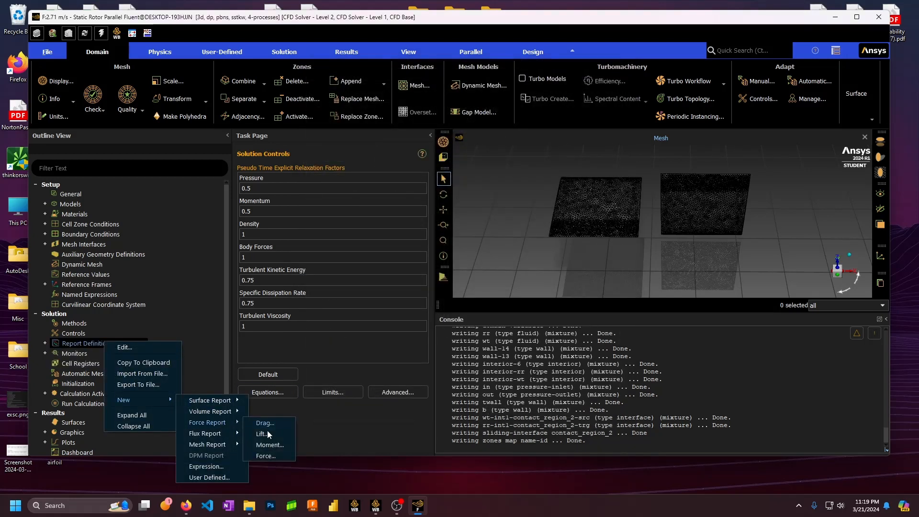
pyautogui.click(268, 444)
pyautogui.click(468, 125)
pyautogui.moveTo(351, 91); pyautogui.dragTo(270, 84)
pyautogui.hotkey('ctrl', 'a')
pyautogui.write('tau')
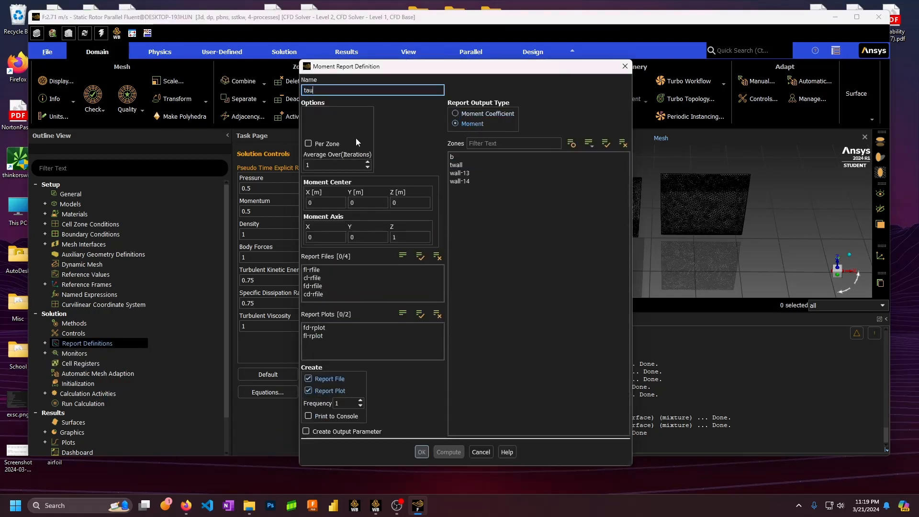
pyautogui.click(478, 158)
pyautogui.click(402, 234)
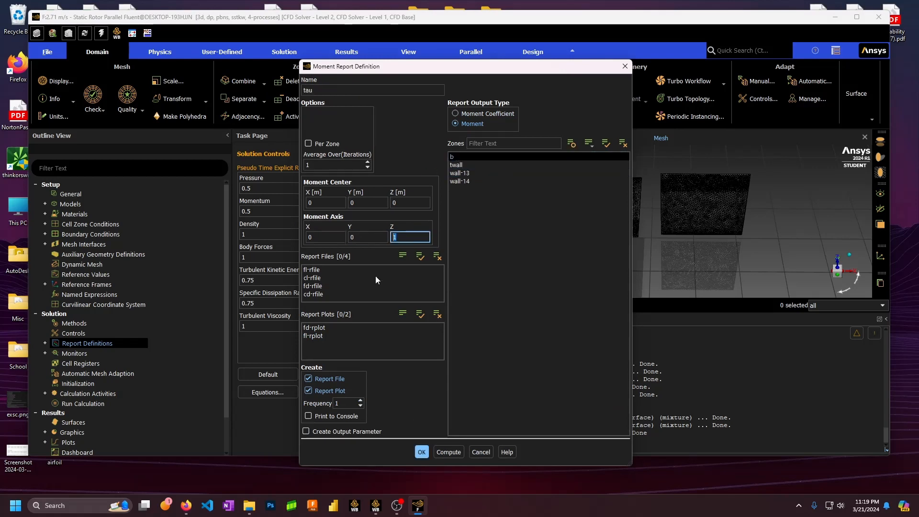
pyautogui.click(421, 453)
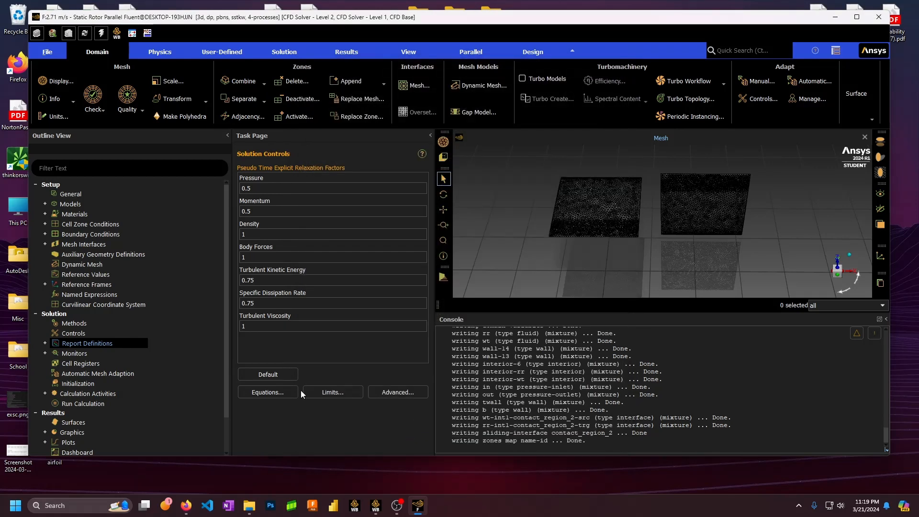
# Set the continuity and x, y, z-velocity residual absolute criteria to 0.0001
pyautogui.doubleClick(75, 353)
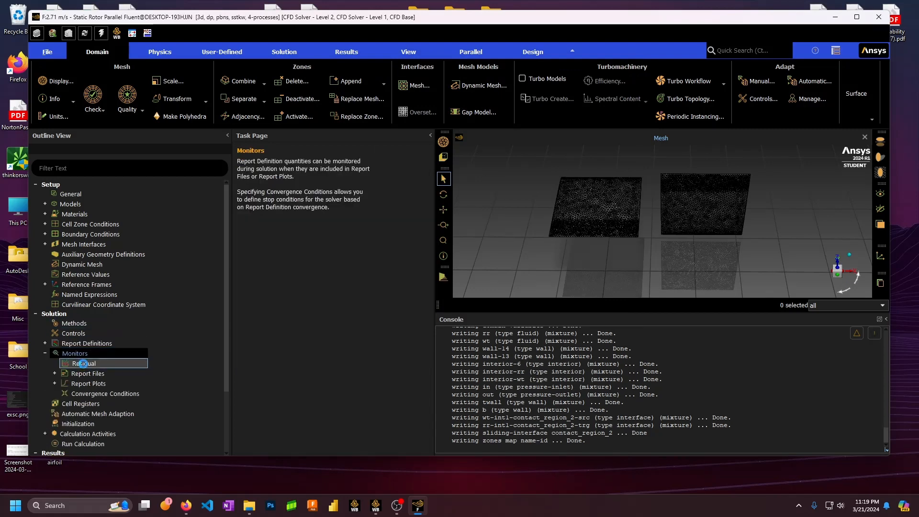
pyautogui.doubleClick(84, 363)
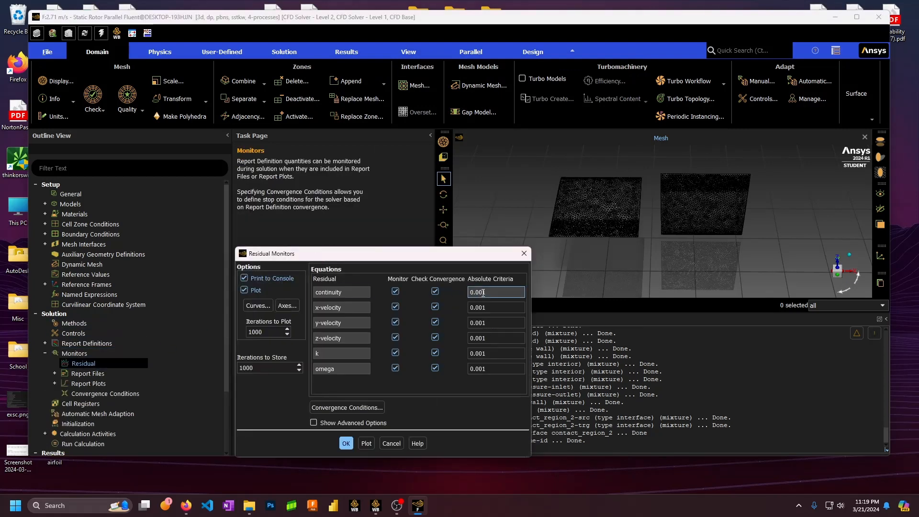
pyautogui.click(483, 293)
pyautogui.write('0')
pyautogui.click(483, 308)
pyautogui.write('0')
pyautogui.click(483, 323)
pyautogui.write('0')
pyautogui.click(482, 339)
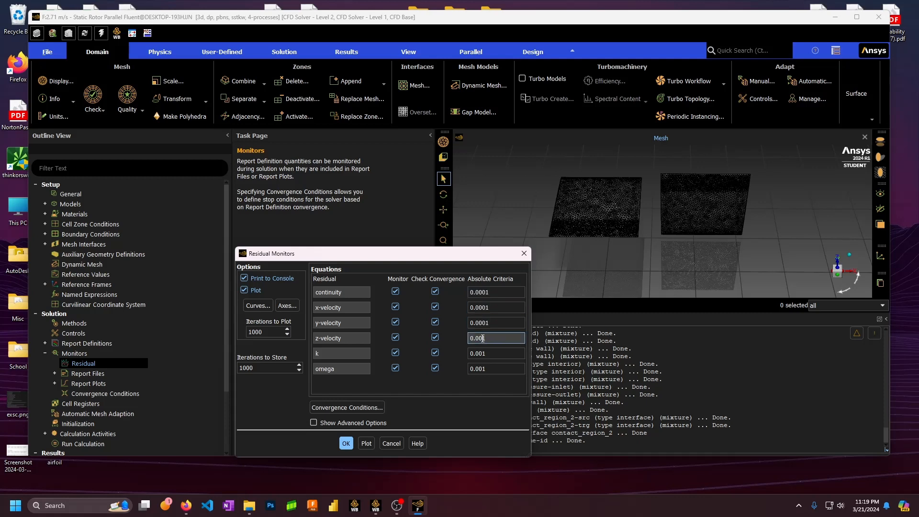
pyautogui.write('0')
pyautogui.click(346, 443)
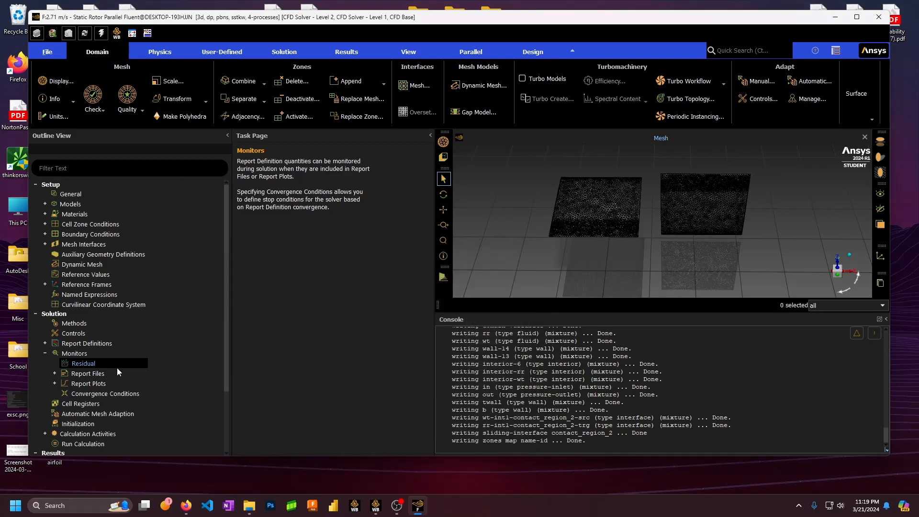
# Run hybrid initialization of the flow field, which completes after 10 iterations
pyautogui.click(45, 353)
pyautogui.scroll(-2, 62, 352)
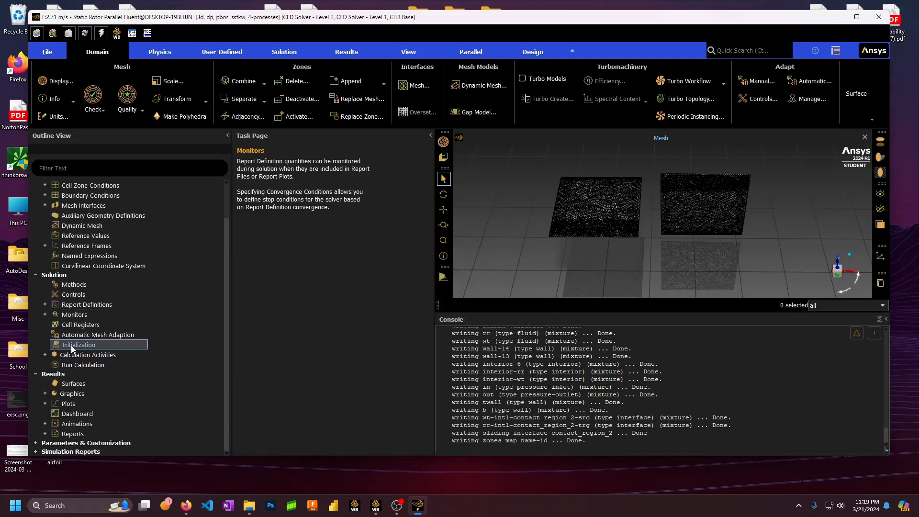
pyautogui.click(72, 345)
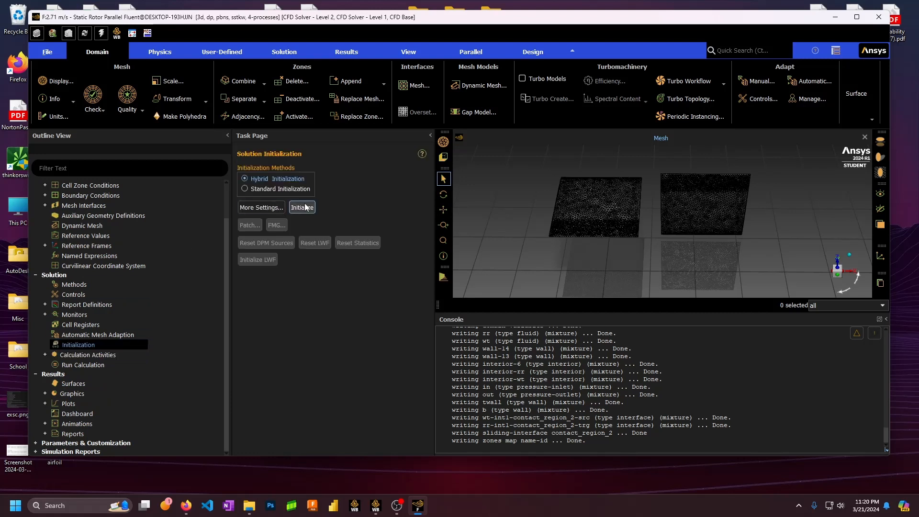
pyautogui.click(303, 207)
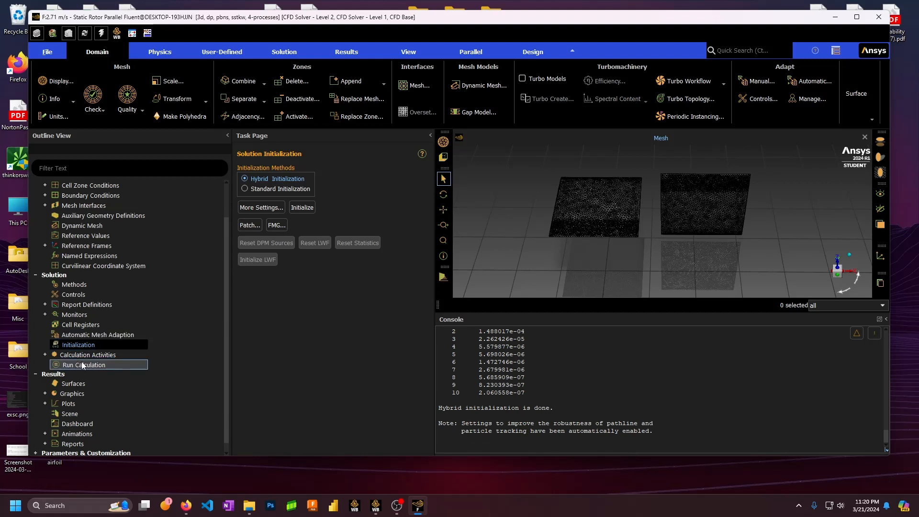
pyautogui.click(45, 355)
pyautogui.click(45, 354)
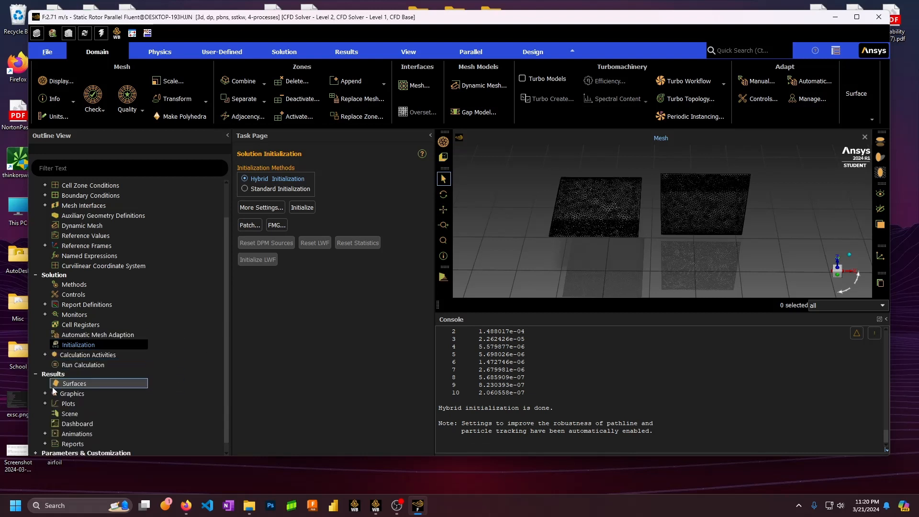
# Create an XY plane surface, plane-8
pyautogui.click(872, 95)
pyautogui.moveTo(870, 131)
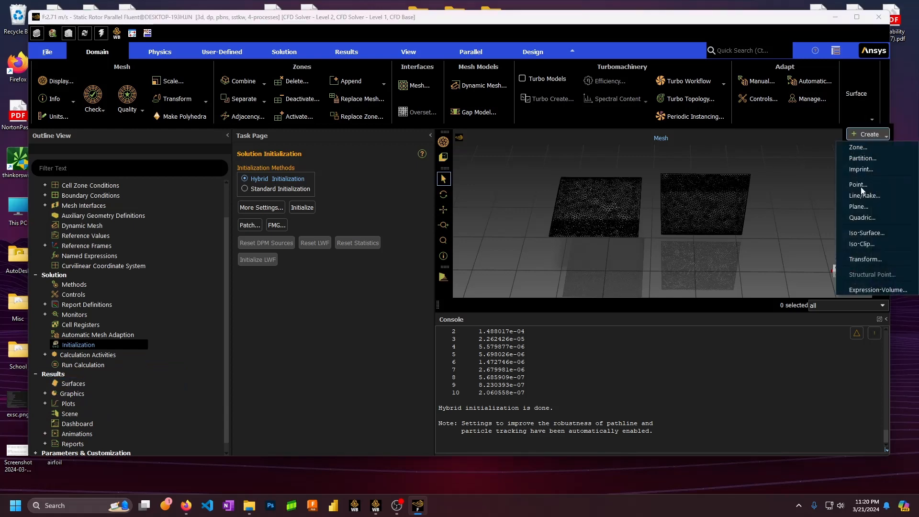
pyautogui.click(859, 206)
pyautogui.click(271, 303)
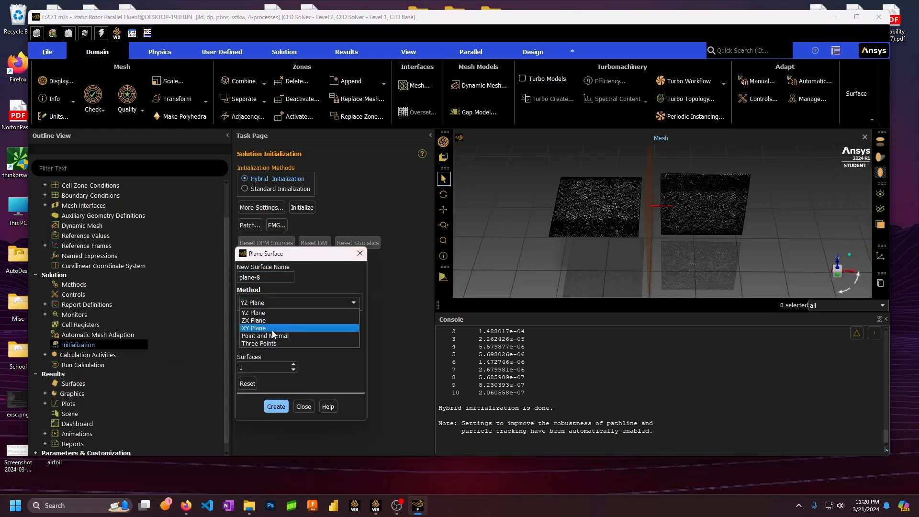
pyautogui.click(274, 329)
pyautogui.moveTo(654, 247); pyautogui.dragTo(657, 206, button='middle')
pyautogui.moveTo(657, 206); pyautogui.dragTo(466, 205)
pyautogui.click(276, 407)
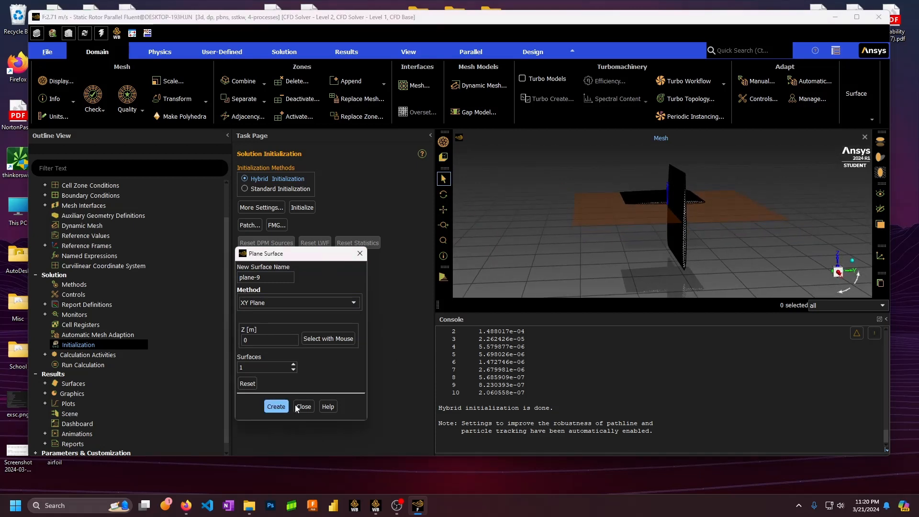
pyautogui.click(304, 406)
# Create contour 'p' of static pressure with contour lines on surface b and display it
pyautogui.doubleClick(62, 394)
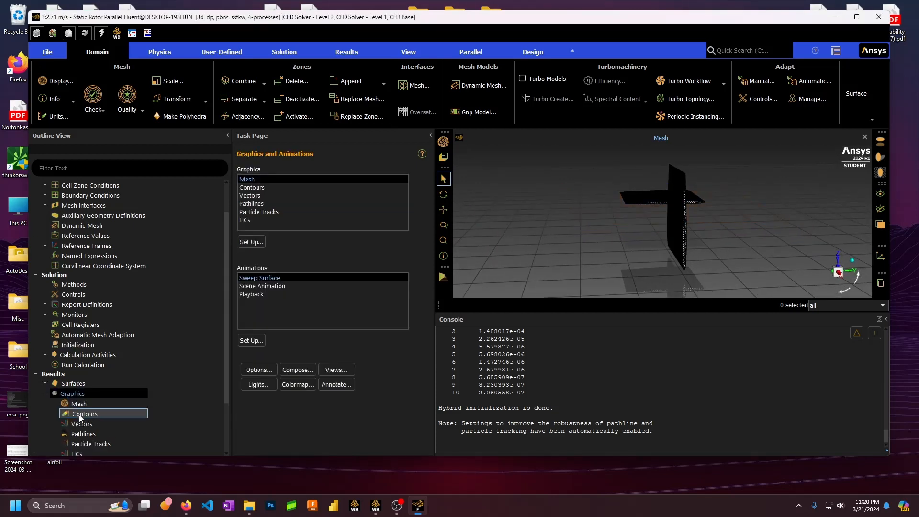
pyautogui.doubleClick(85, 414)
pyautogui.click(257, 331)
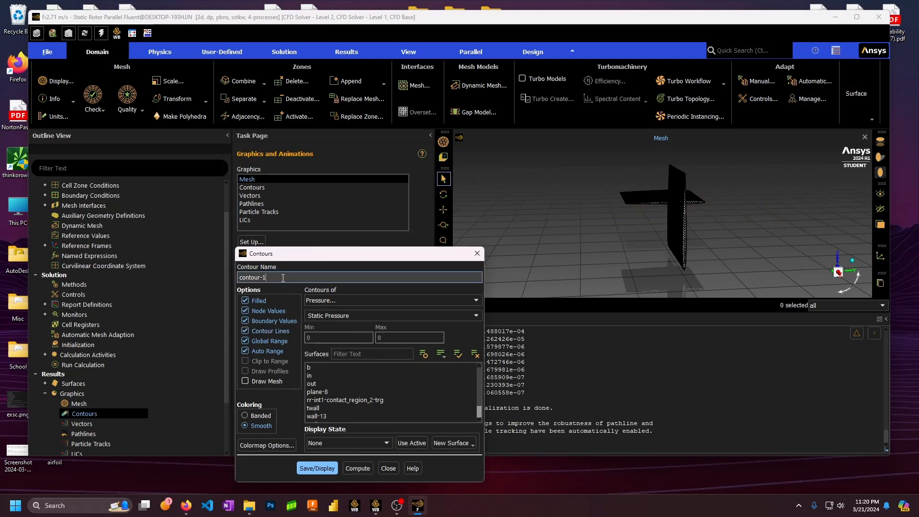
pyautogui.tripleClick(268, 277)
pyautogui.write('p')
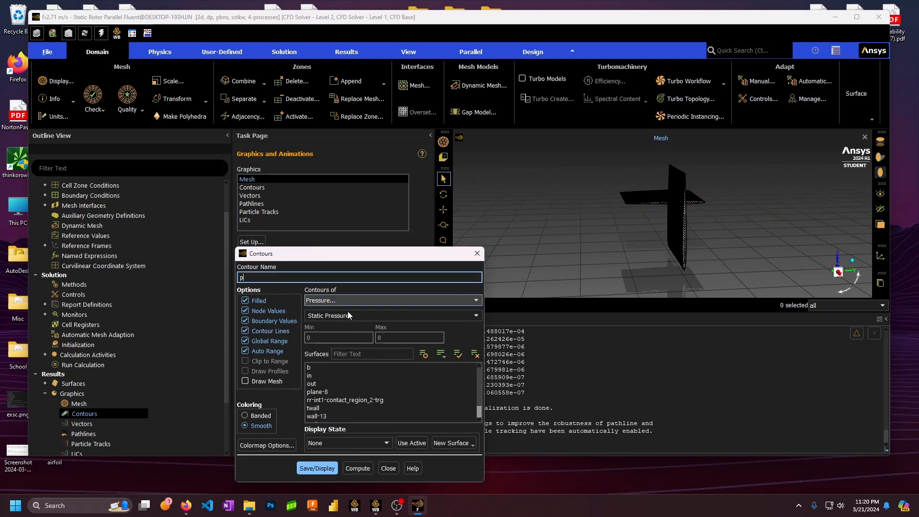
pyautogui.click(320, 367)
pyautogui.click(317, 468)
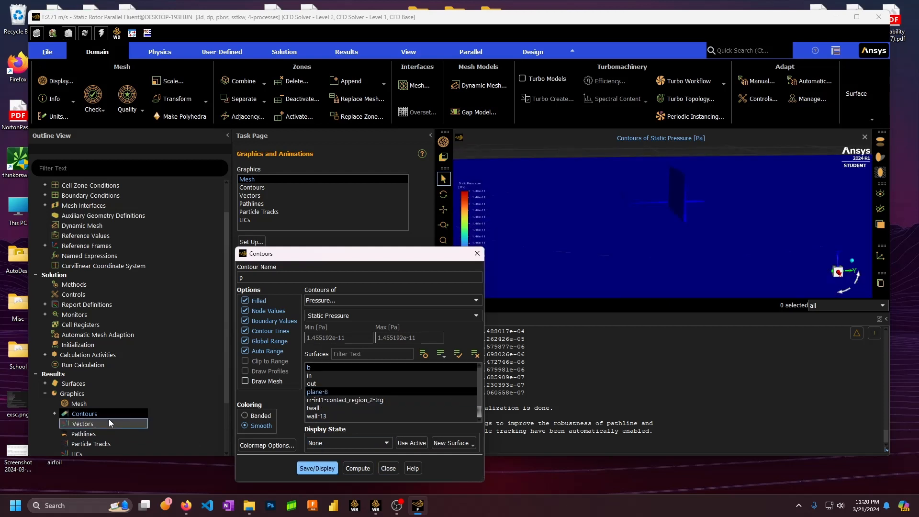
# Add a second contour 'v' of velocity magnitude on plane-8 and display it
pyautogui.rightClick(96, 413)
pyautogui.click(120, 418)
pyautogui.doubleClick(279, 279)
pyautogui.write('v')
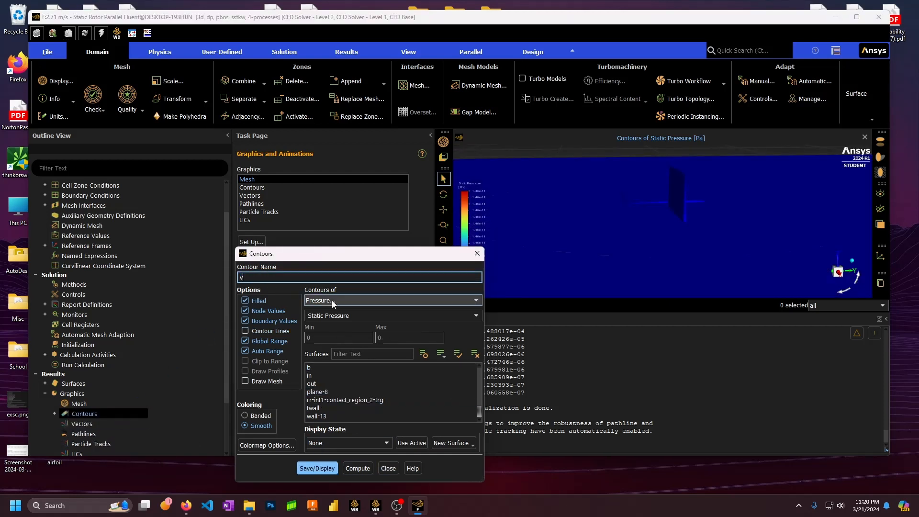
pyautogui.click(326, 317)
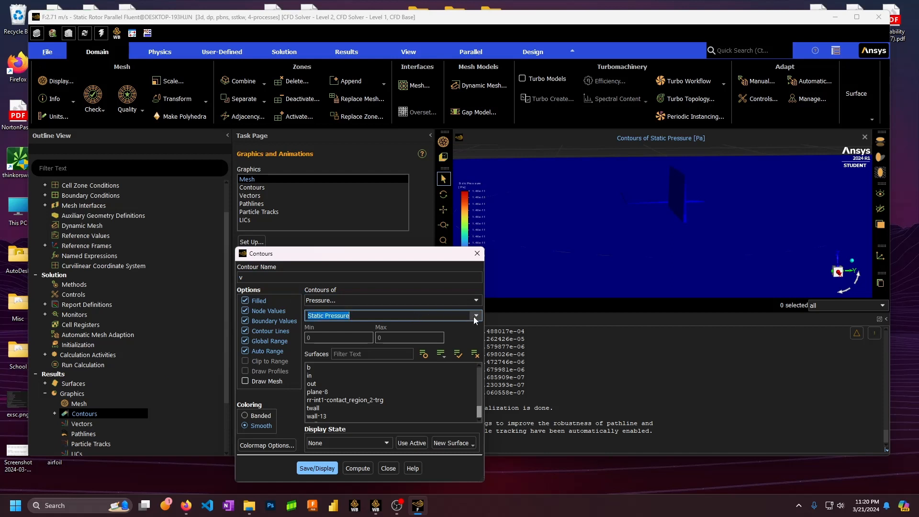
pyautogui.click(475, 316)
pyautogui.click(476, 300)
pyautogui.click(349, 324)
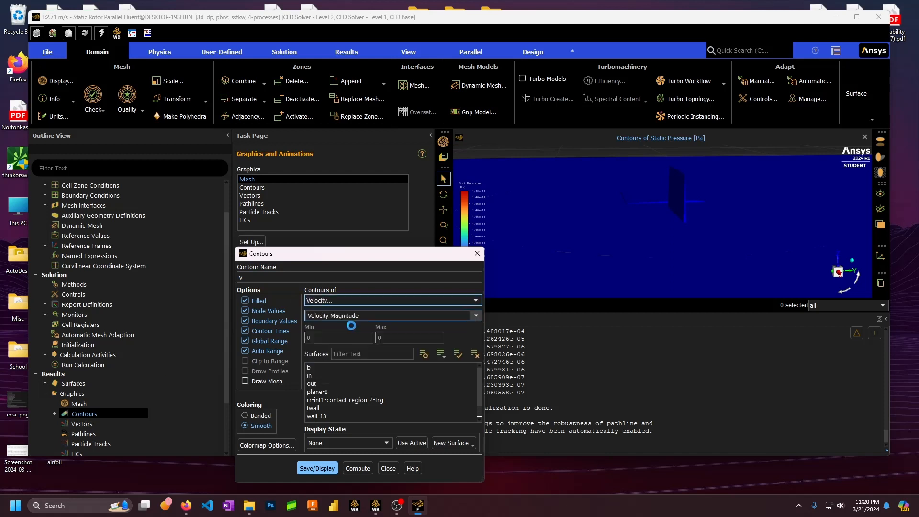
pyautogui.click(316, 392)
pyautogui.click(317, 469)
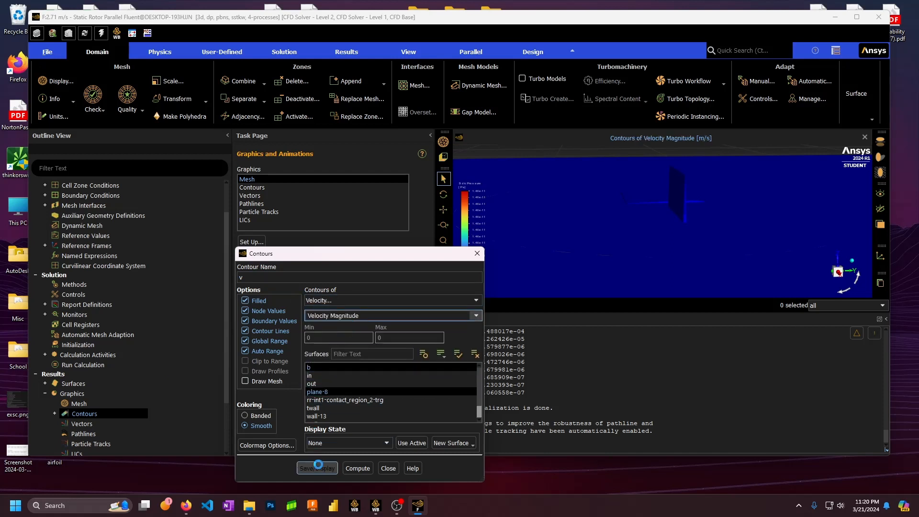
pyautogui.click(388, 468)
pyautogui.scroll(-3, 96, 374)
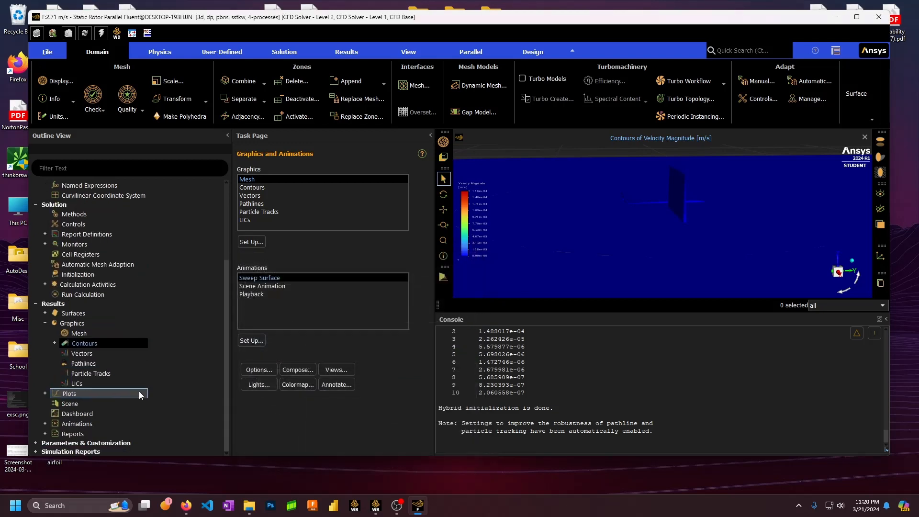
# Define pathlines 'pl' released from surface b and display them coloured by particle ID
pyautogui.doubleClick(104, 364)
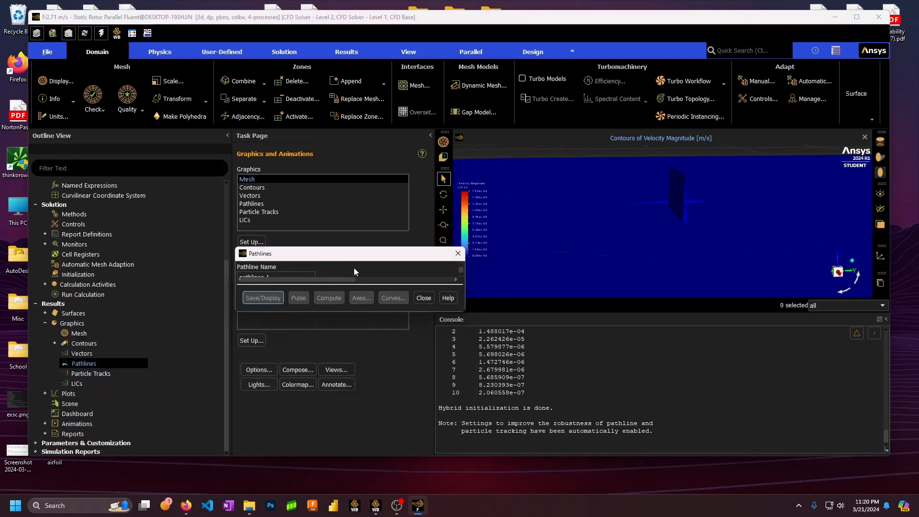
pyautogui.click(466, 238)
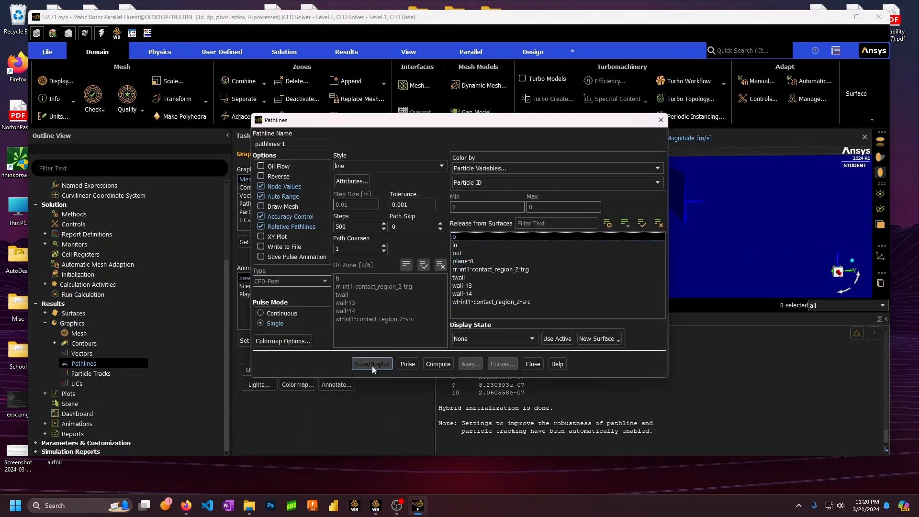
pyautogui.moveTo(291, 144); pyautogui.dragTo(250, 161)
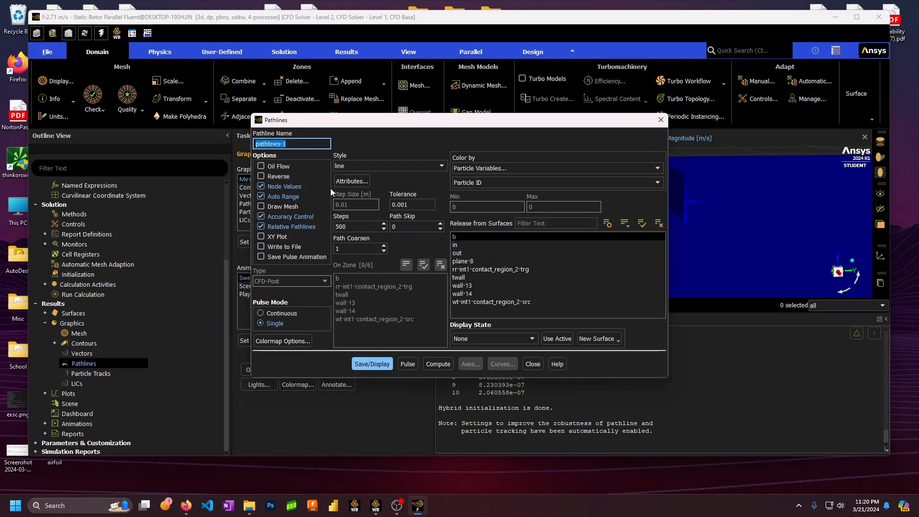
pyautogui.write('p')
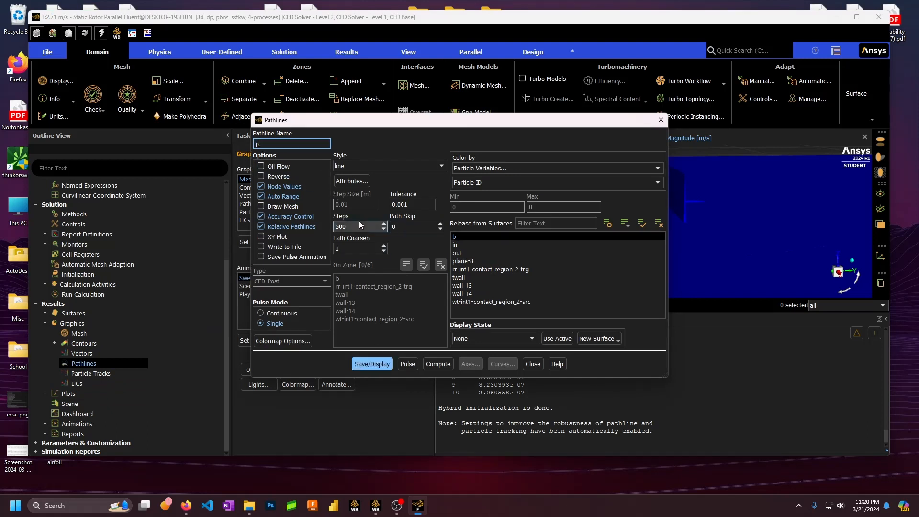
pyautogui.write('.l')
pyautogui.moveTo(363, 120); pyautogui.dragTo(135, 112)
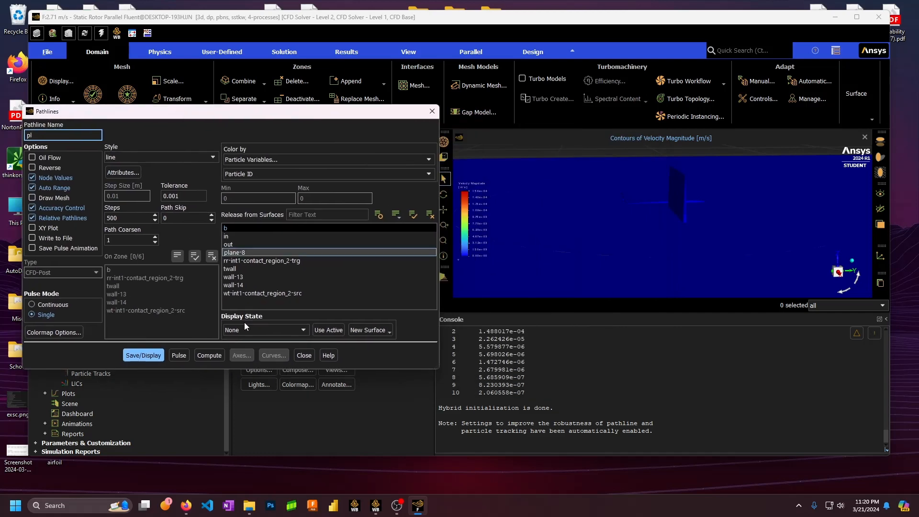
pyautogui.click(260, 329)
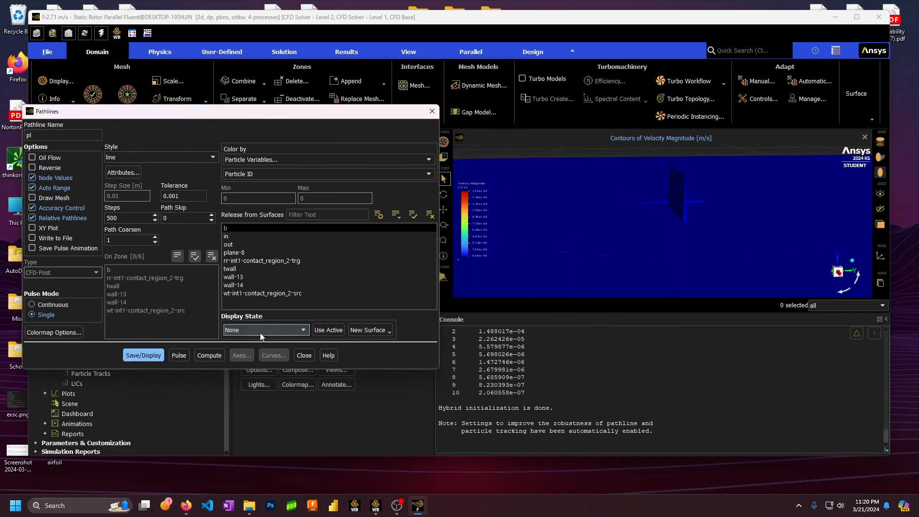
pyautogui.click(151, 354)
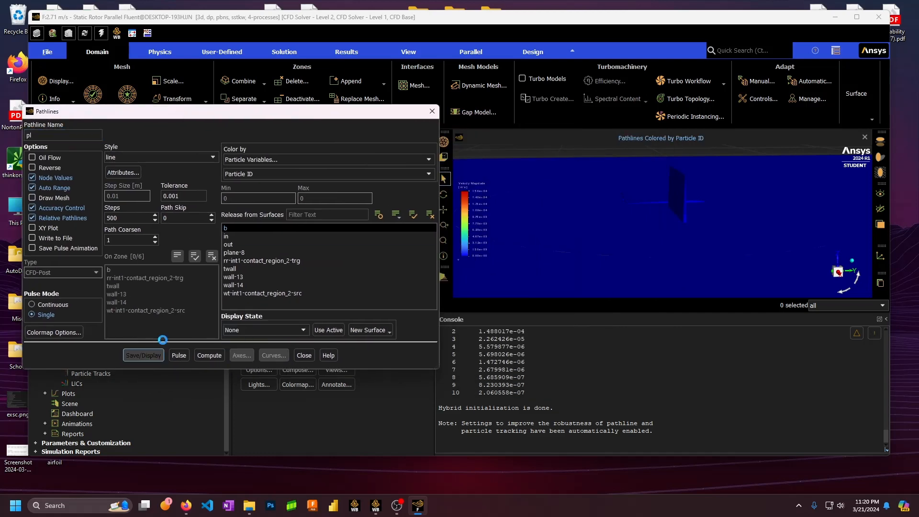
# Orbit the view to see the pathlines obliquely and enable Draw Mesh
pyautogui.click(671, 224)
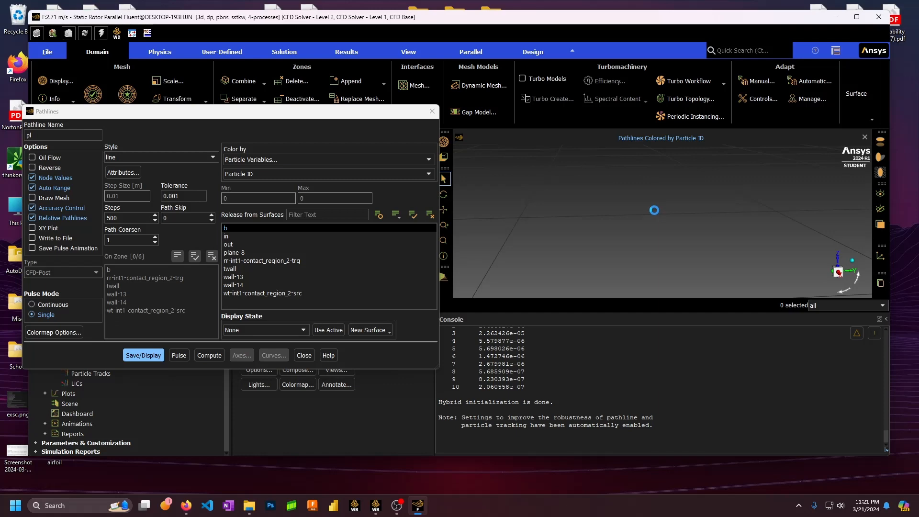
pyautogui.moveTo(672, 213)
pyautogui.mouseDown()
pyautogui.moveTo(785, 210)
pyautogui.moveTo(732, 202)
pyautogui.moveTo(780, 189)
pyautogui.moveTo(702, 198)
pyautogui.moveTo(747, 194)
pyautogui.mouseUp()
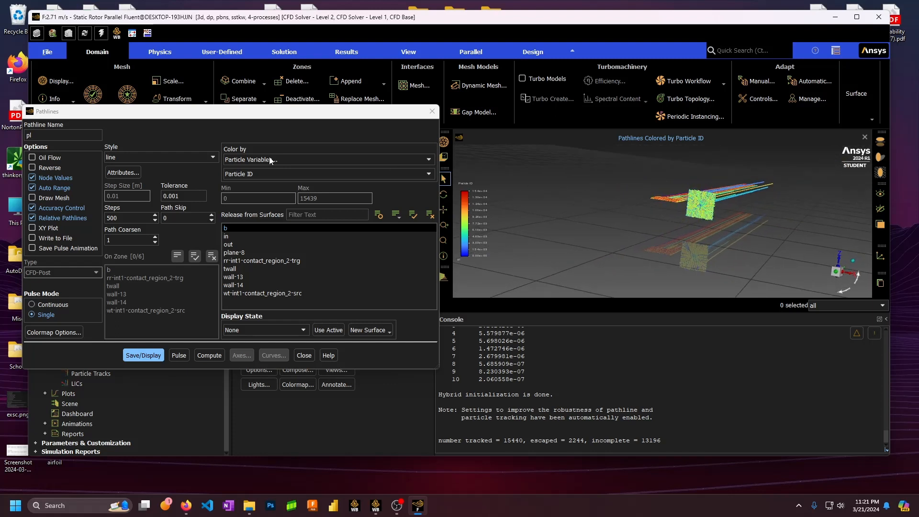
pyautogui.click(57, 198)
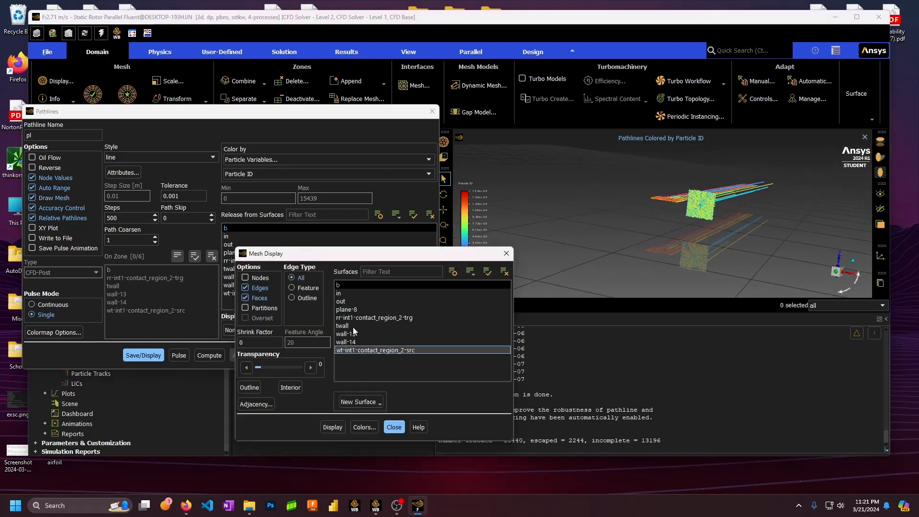
# Display the mesh and redraw the pl pathlines over it, rotating the view to inspect them
pyautogui.click(340, 427)
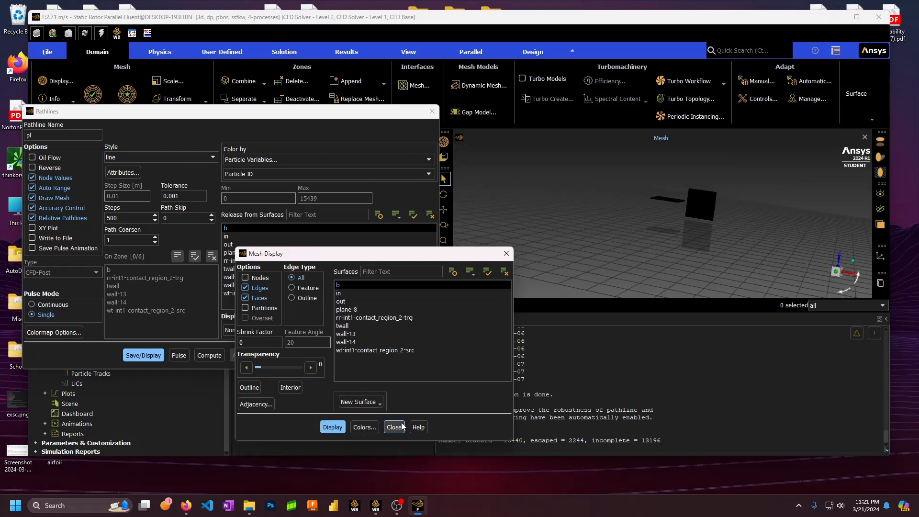
pyautogui.click(395, 427)
pyautogui.click(143, 356)
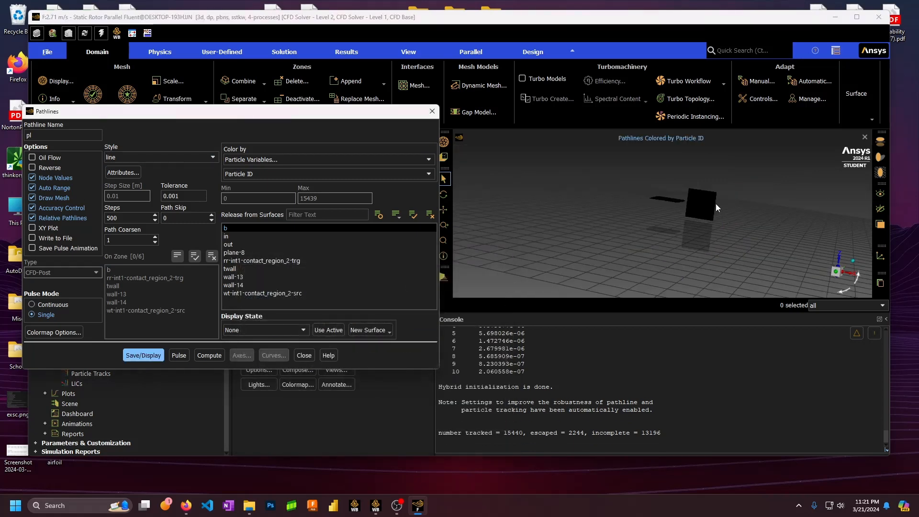
pyautogui.scroll(2, 721, 201)
pyautogui.click(718, 190)
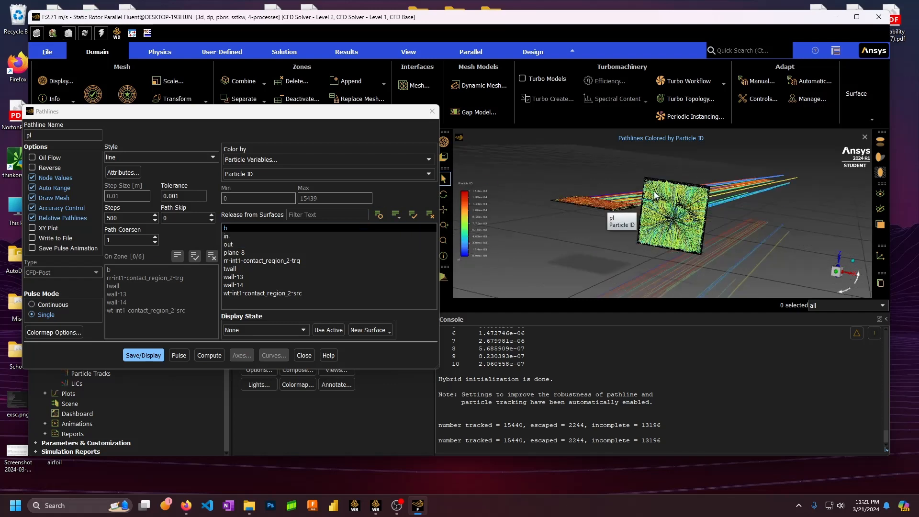
pyautogui.moveTo(655, 195)
pyautogui.mouseDown(button='middle')
pyautogui.moveTo(578, 198)
pyautogui.moveTo(709, 188)
pyautogui.moveTo(703, 213)
pyautogui.moveTo(705, 174)
pyautogui.moveTo(676, 190)
pyautogui.mouseUp(button='middle')
pyautogui.scroll(5, 660, 207)
pyautogui.scroll(-6, 660, 206)
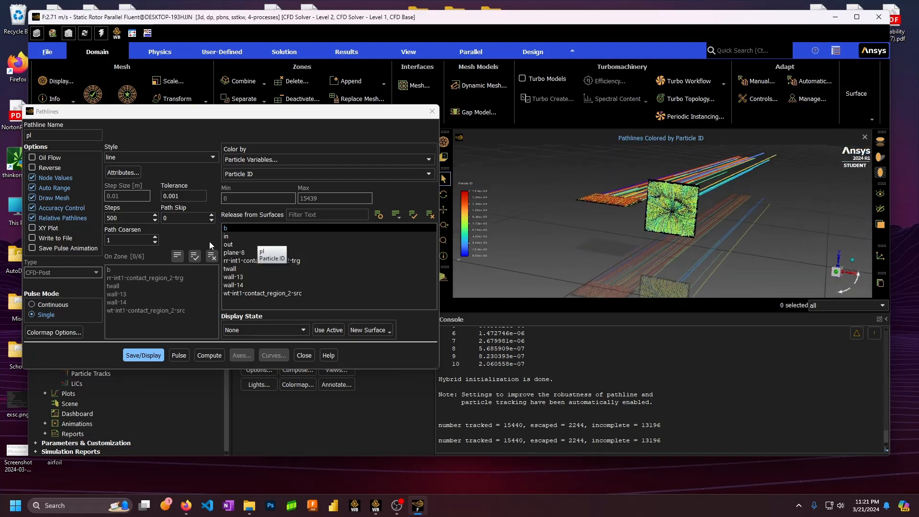
# Redraw the pathlines with a path skip of 10
pyautogui.click(135, 218)
pyautogui.moveTo(184, 218); pyautogui.dragTo(150, 219)
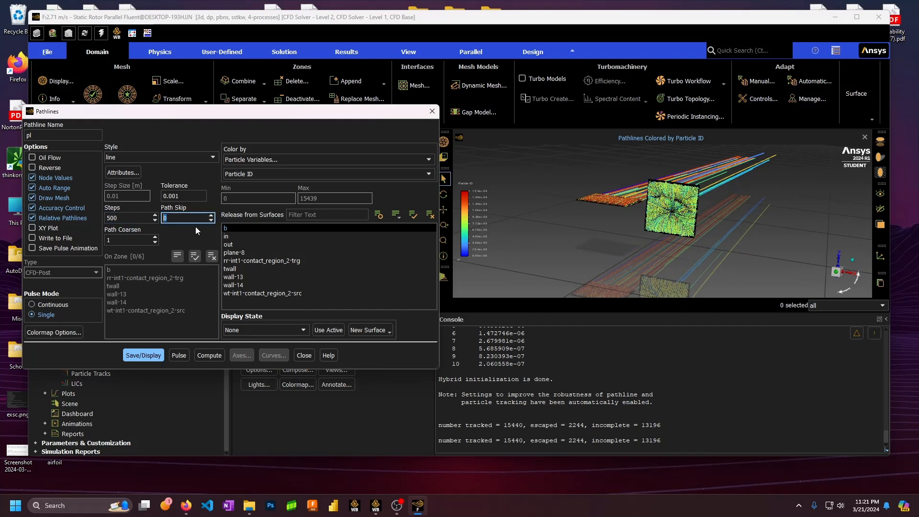
pyautogui.write('10')
pyautogui.click(139, 359)
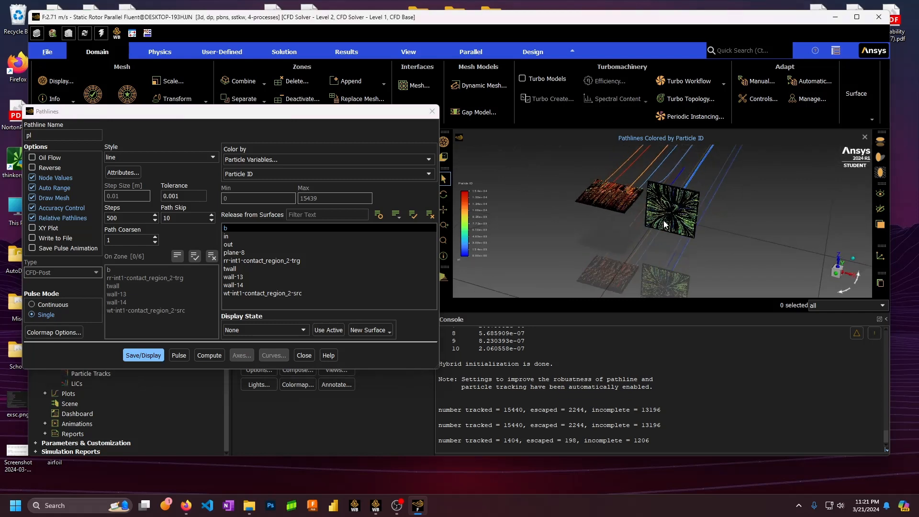
# Reset path skip to 0 and redraw the pathlines with 300 steps
pyautogui.click(211, 220)
pyautogui.moveTo(173, 219); pyautogui.dragTo(155, 221)
pyautogui.press('BackSpace')
pyautogui.write('0')
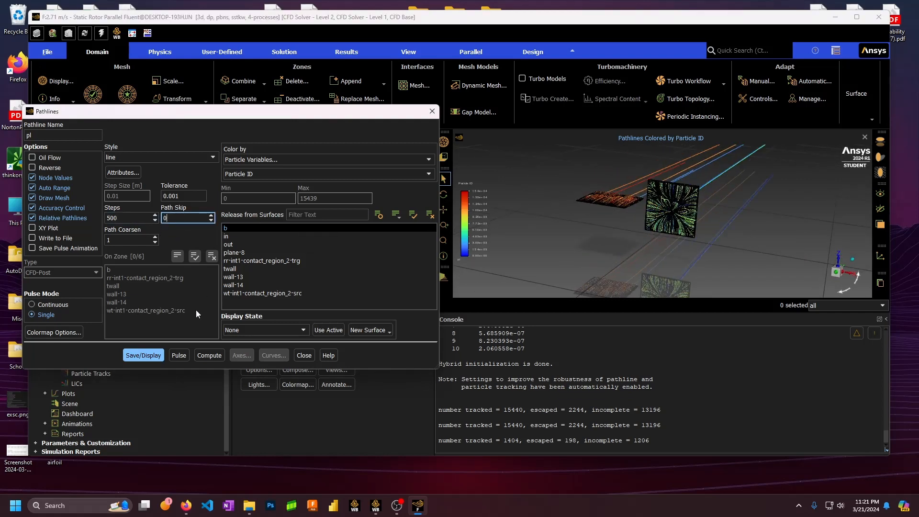
pyautogui.click(144, 355)
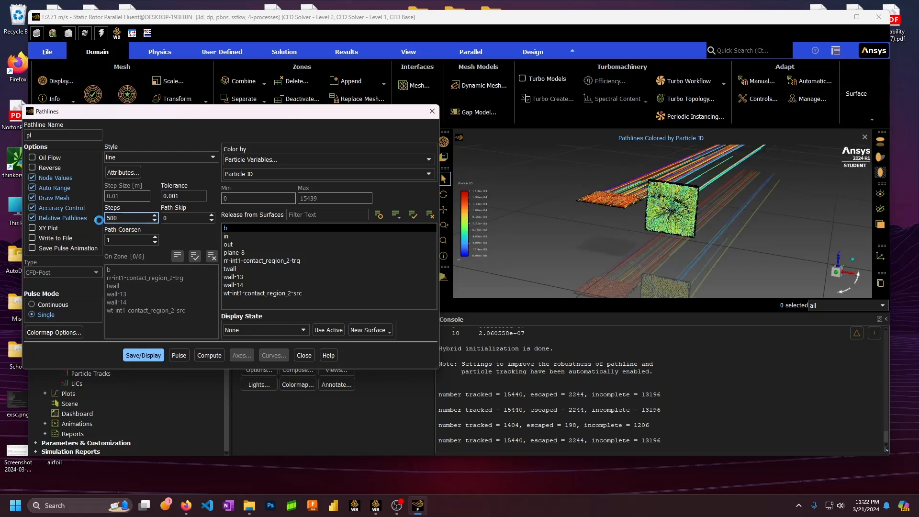
pyautogui.write('300')
pyautogui.click(139, 357)
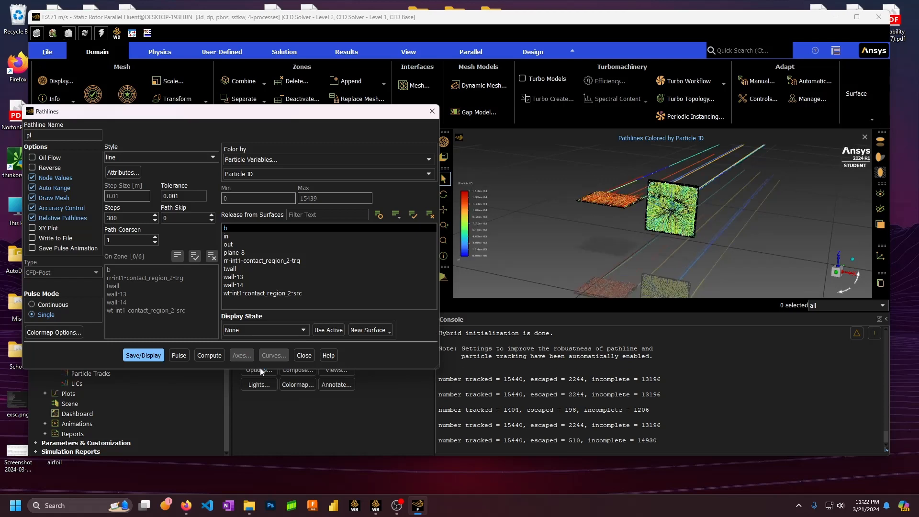
# Close the pathline settings and define animation-1 with pl as the animation object
pyautogui.click(304, 355)
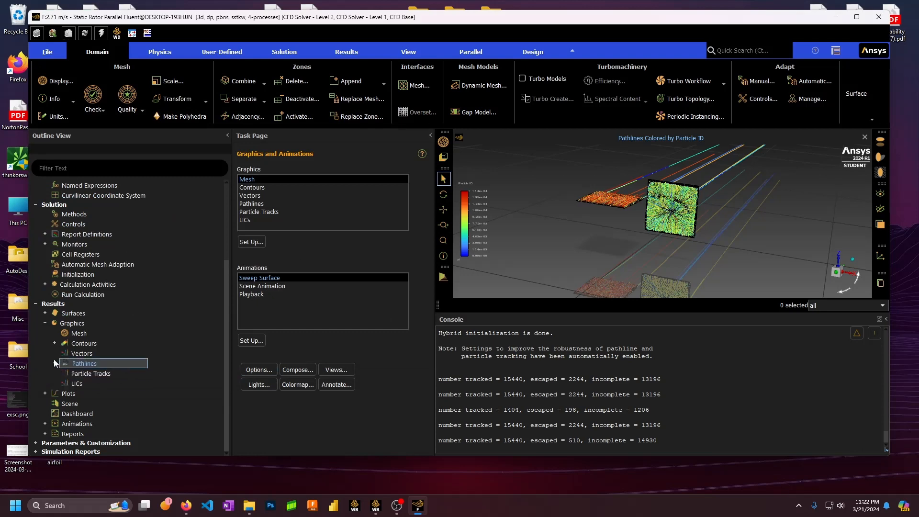
pyautogui.click(45, 326)
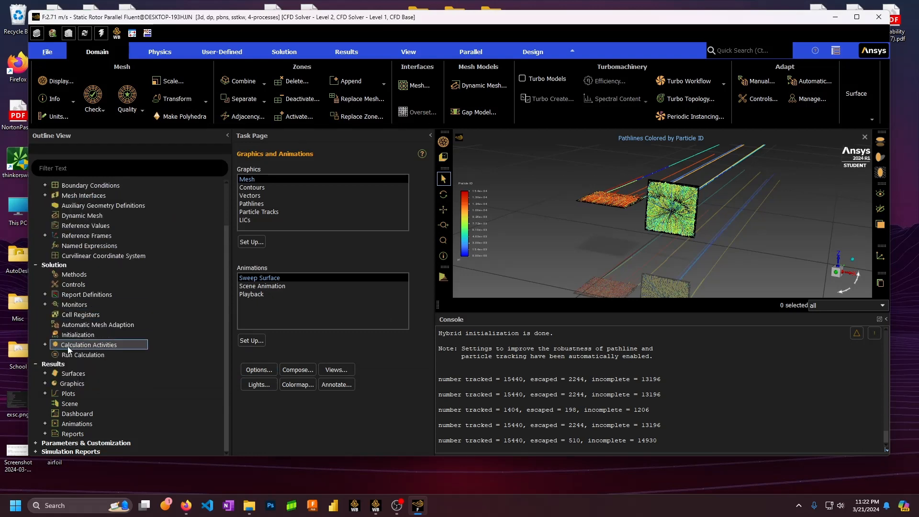
pyautogui.click(45, 345)
pyautogui.doubleClick(71, 384)
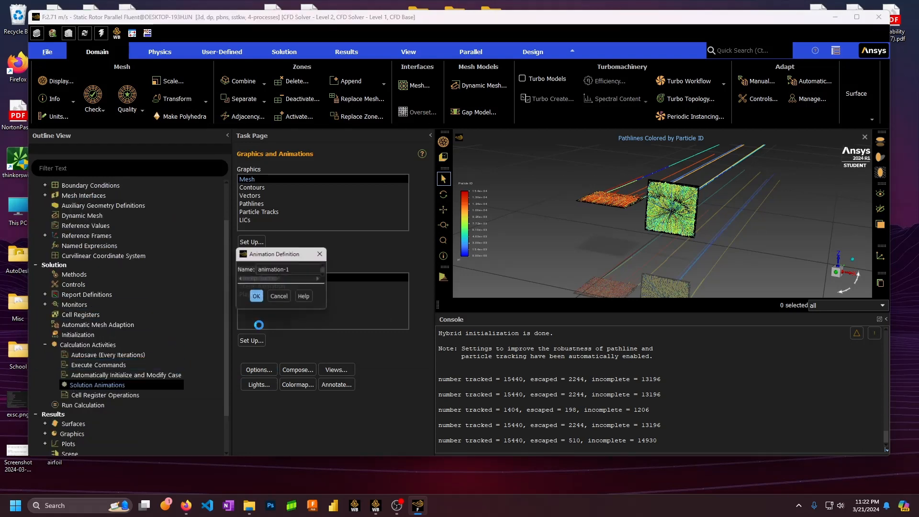
pyautogui.click(378, 260)
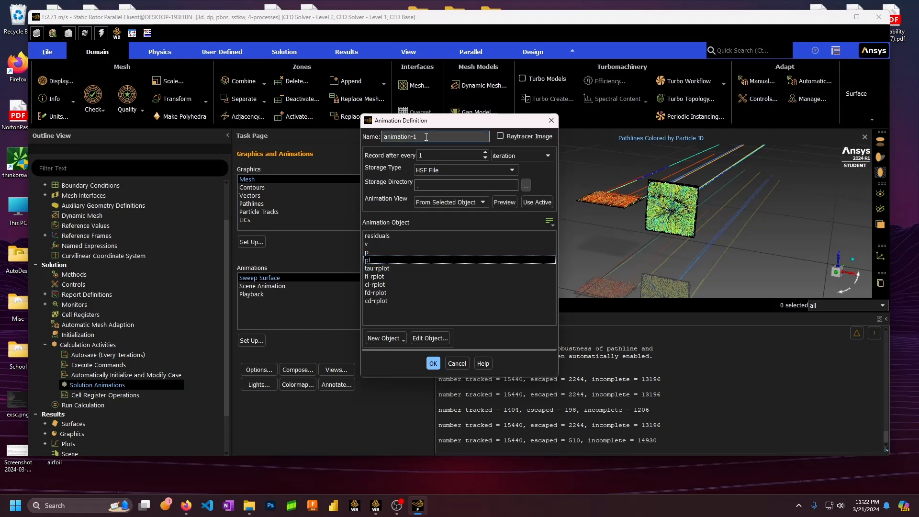
pyautogui.click(433, 363)
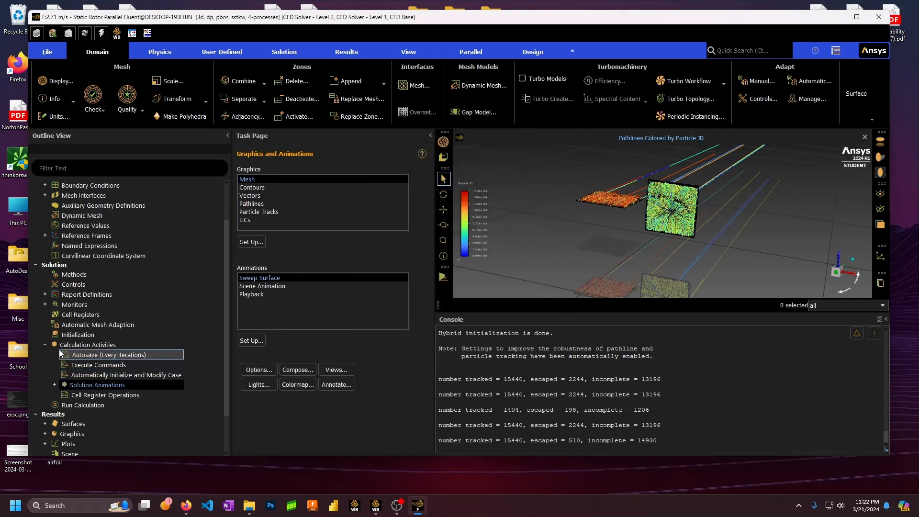
pyautogui.doubleClick(59, 346)
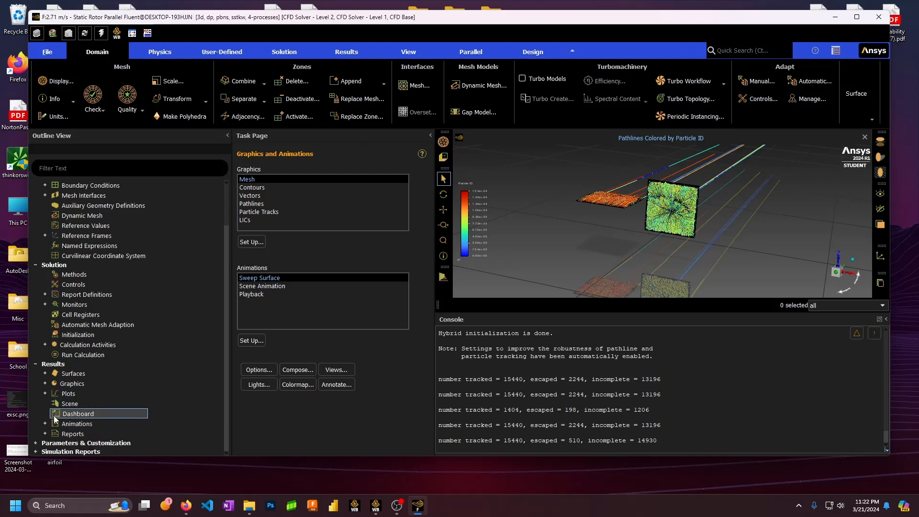
pyautogui.doubleClick(82, 354)
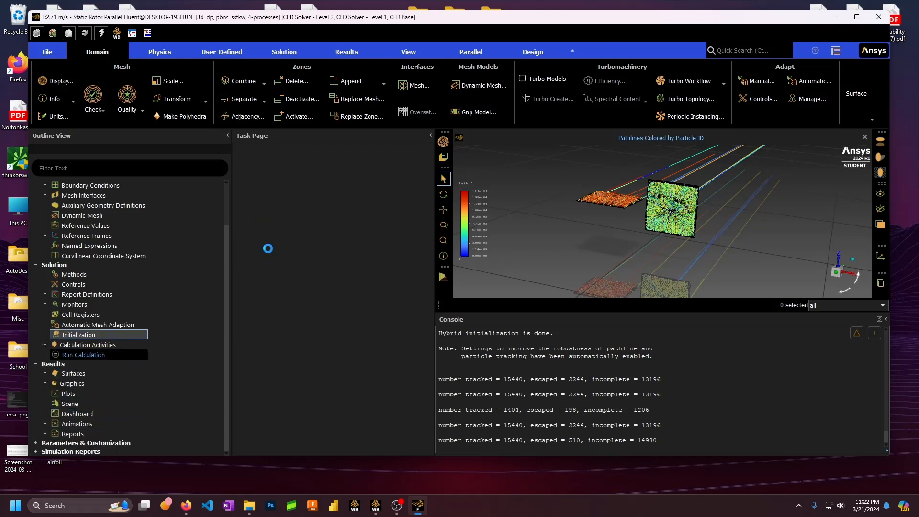
# Set 300 iterations and start the calculation, watching the tau moment monitor plot
pyautogui.doubleClick(261, 282)
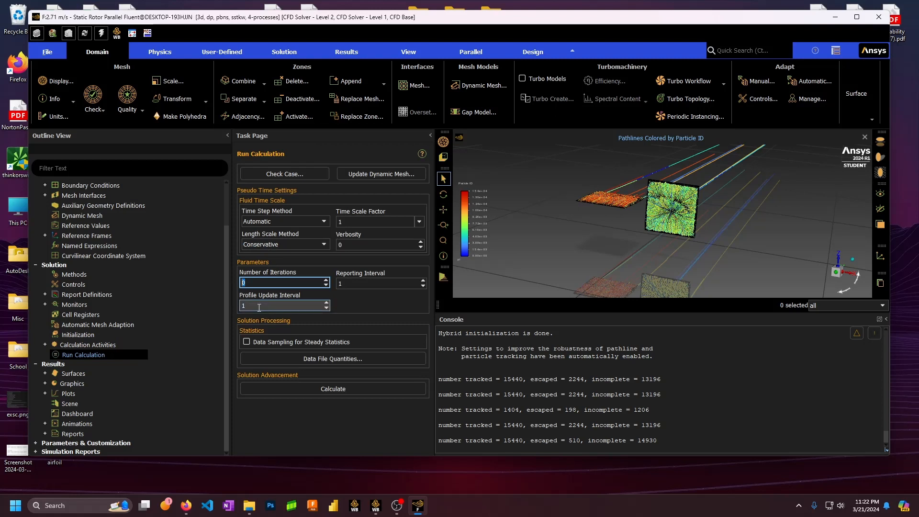
pyautogui.write('300')
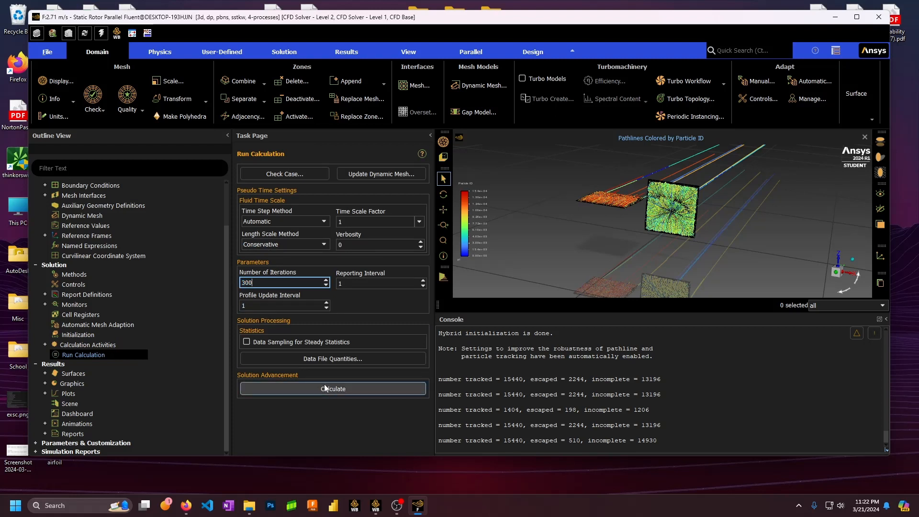
pyautogui.click(333, 389)
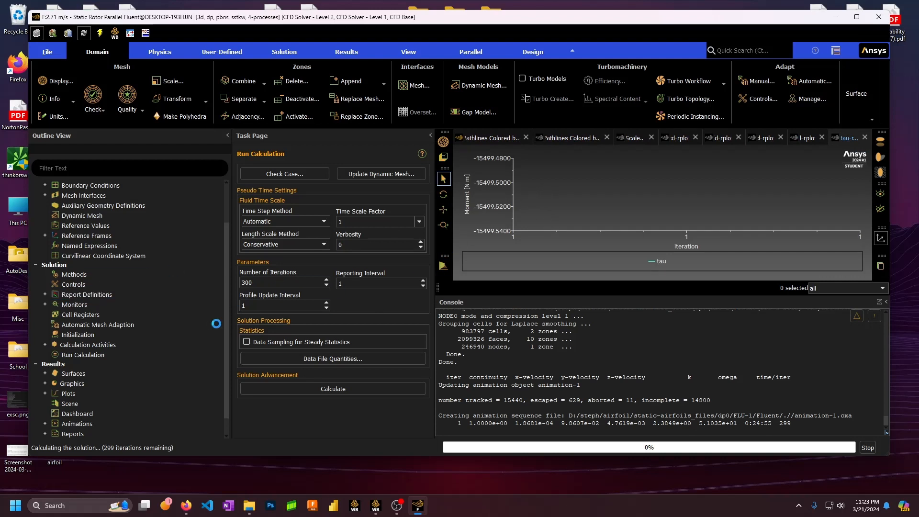
pyautogui.scroll(2, 96, 316)
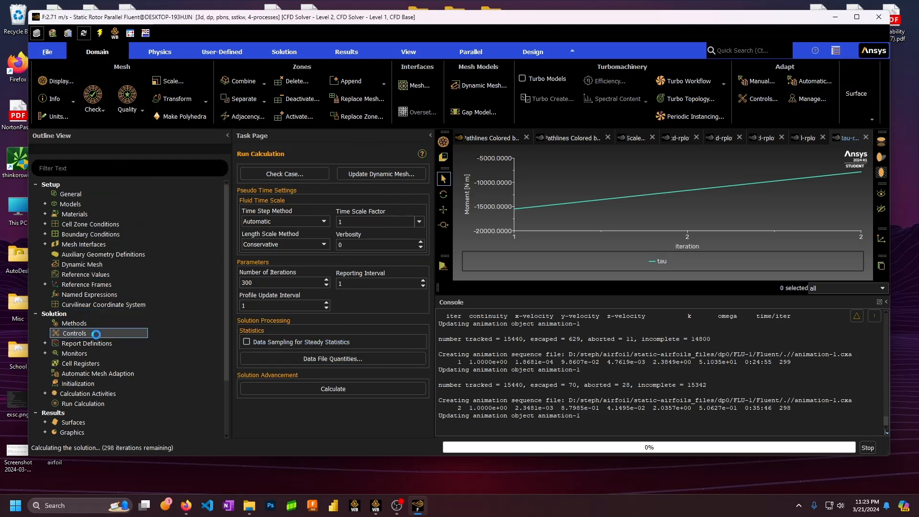
pyautogui.scroll(-3, 108, 324)
pyautogui.scroll(3, 107, 325)
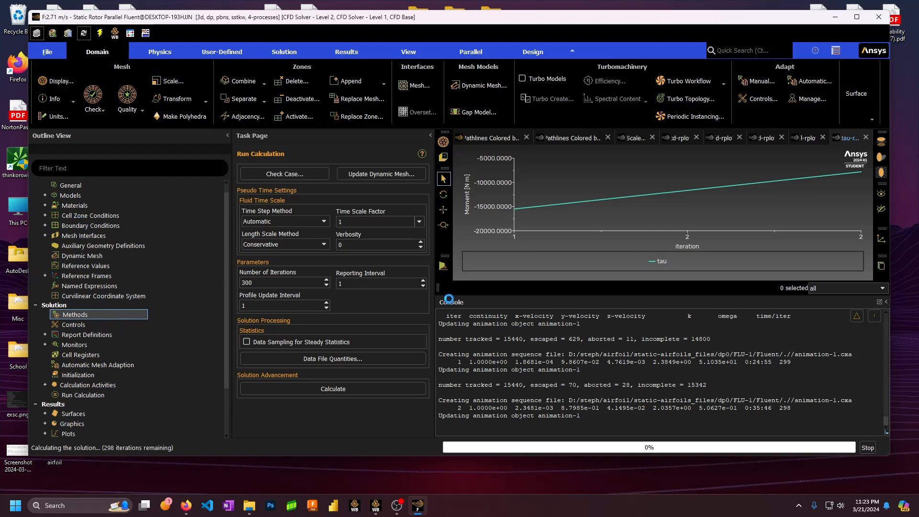